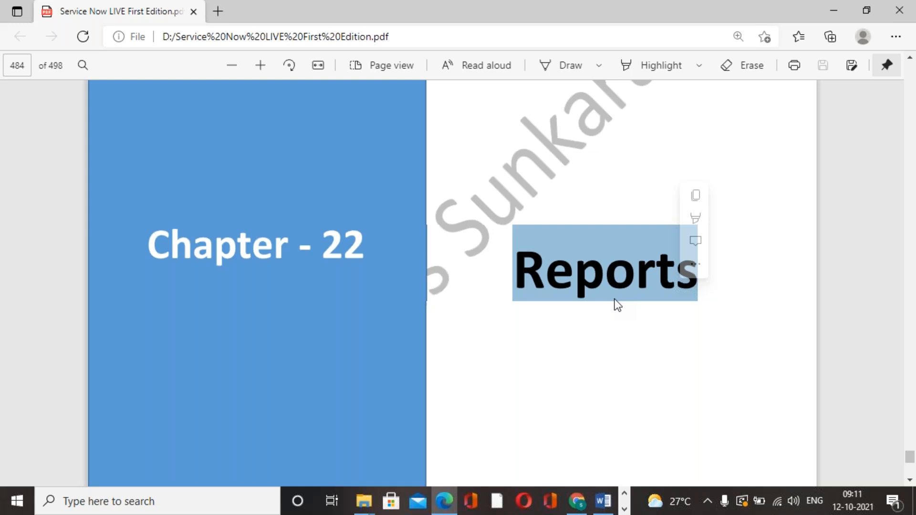
# Step: Read the What is Report section at the start of Chapter 22, Reports, in the PDF
pyautogui.click(638, 293)
pyautogui.moveTo(520, 261); pyautogui.dragTo(686, 272)
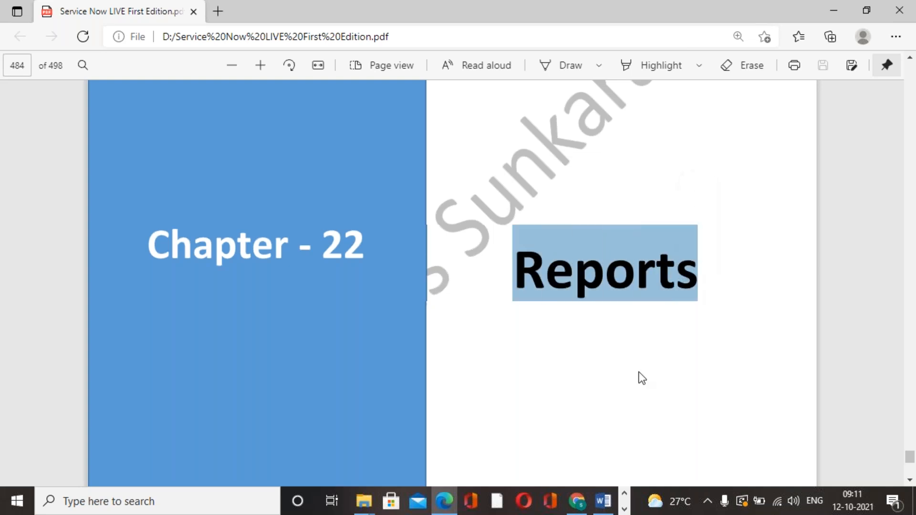
pyautogui.scroll(-5, 639, 376)
pyautogui.scroll(-3, 640, 375)
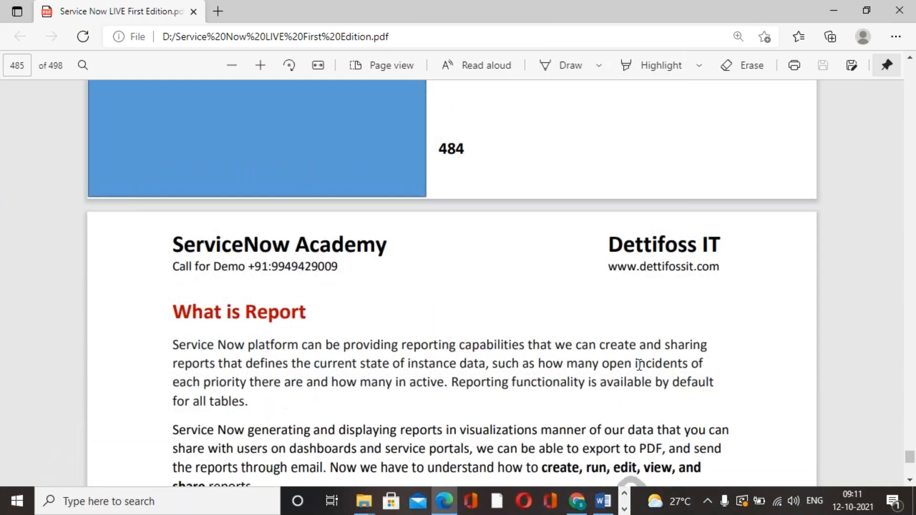
pyautogui.scroll(-3, 640, 370)
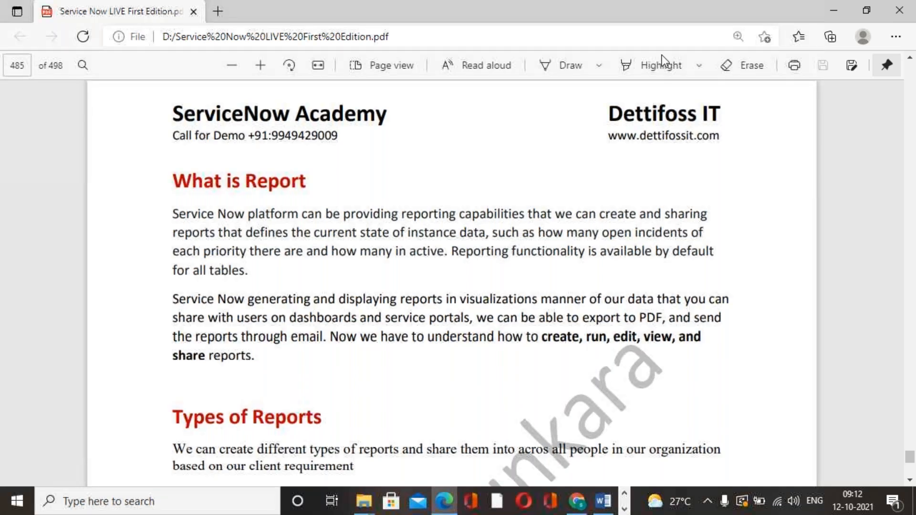
pyautogui.scroll(-1, 422, 297)
pyautogui.scroll(2, 399, 250)
pyautogui.scroll(-1, 358, 287)
pyautogui.scroll(-1, 421, 281)
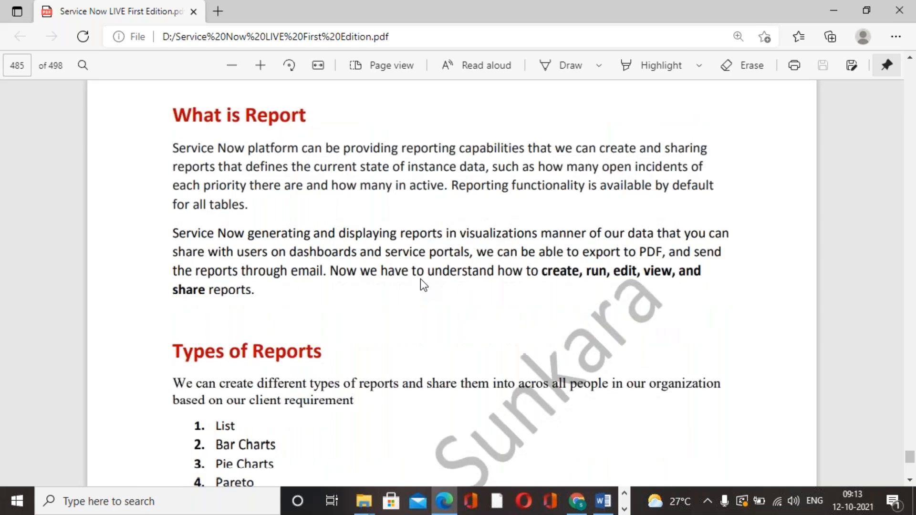
pyautogui.scroll(1, 420, 280)
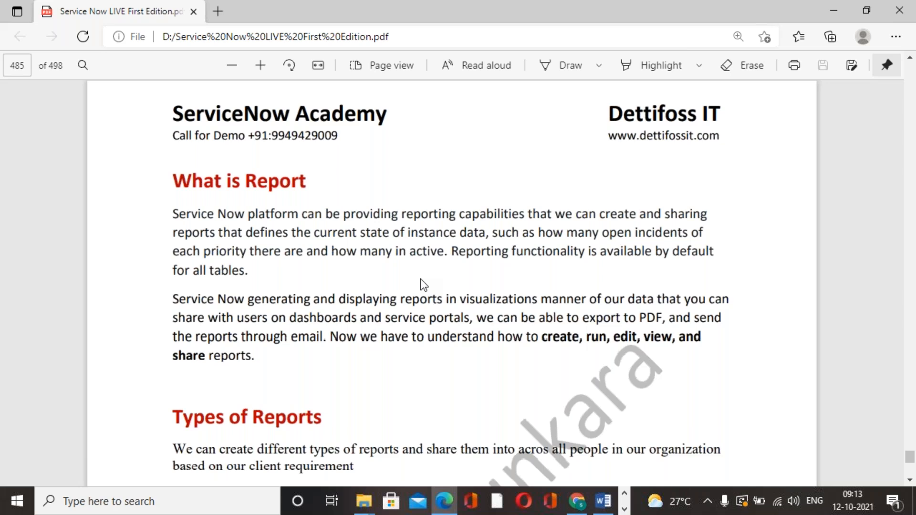
pyautogui.scroll(-4, 420, 279)
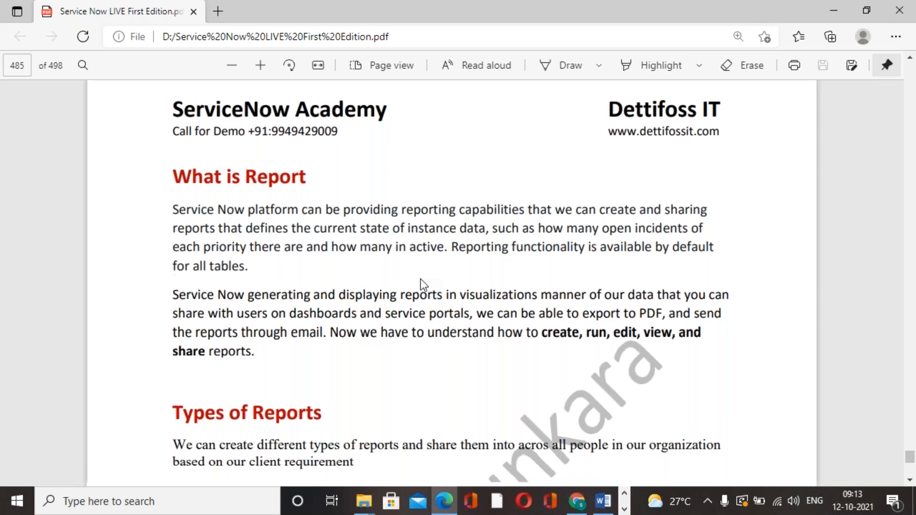
pyautogui.scroll(2, 419, 279)
pyautogui.scroll(2, 420, 278)
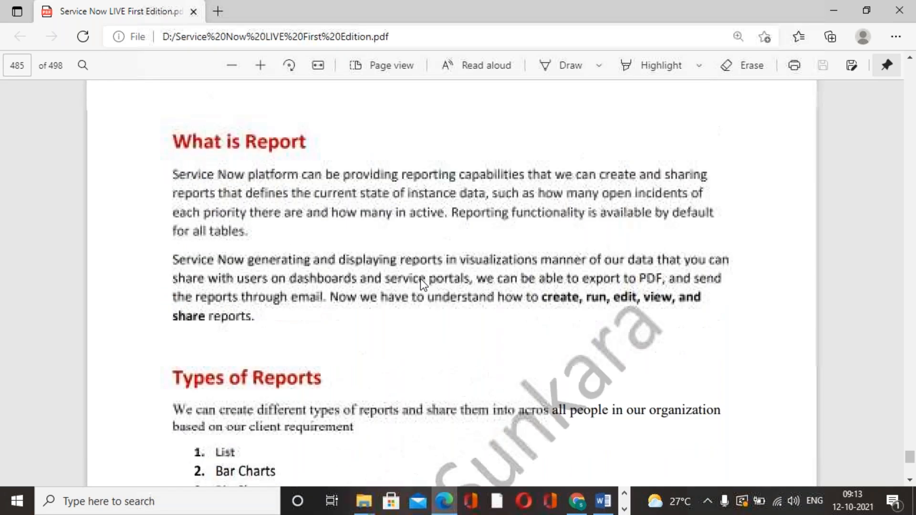
# Step: Review the Types of Reports list and the opening procedure of Exercise 1, Creating a new Report
pyautogui.scroll(-2, 420, 278)
pyautogui.scroll(-2, 420, 278)
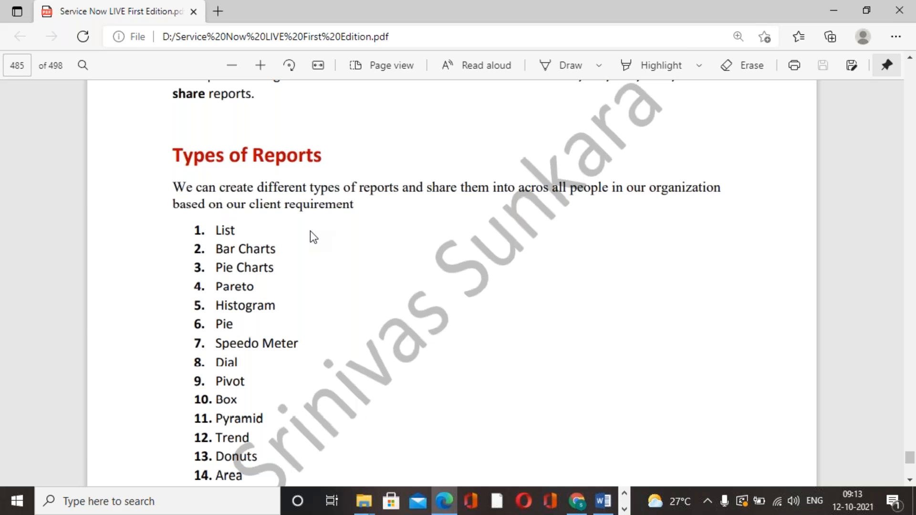
pyautogui.scroll(-1, 310, 231)
pyautogui.moveTo(216, 165); pyautogui.dragTo(274, 350)
pyautogui.scroll(-2, 266, 286)
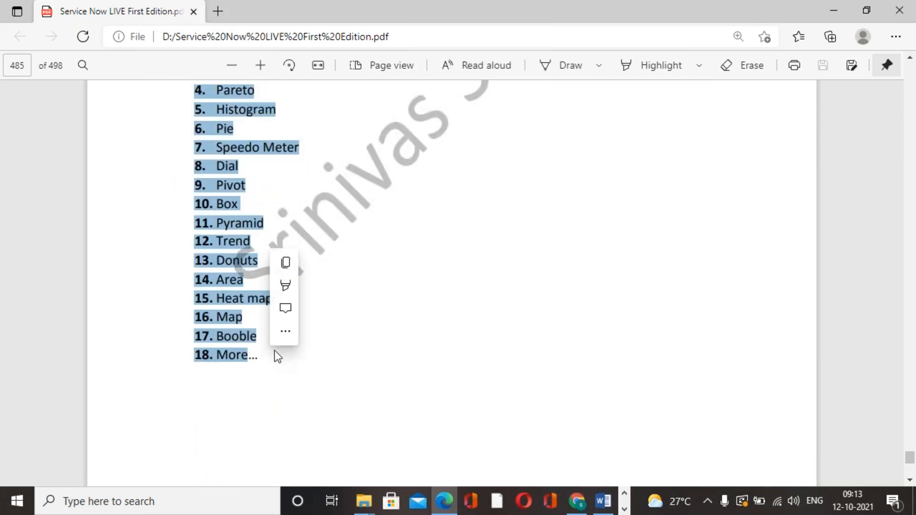
pyautogui.scroll(2, 419, 296)
pyautogui.click(271, 176)
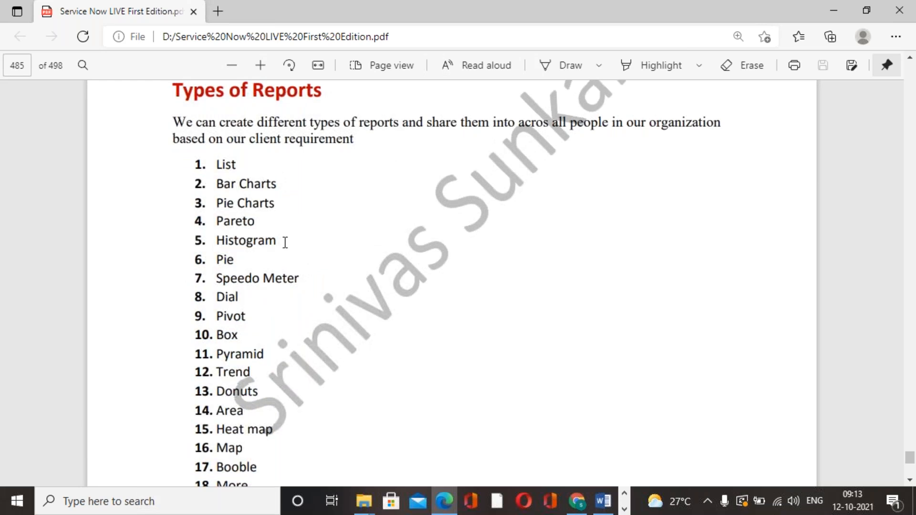
pyautogui.scroll(-1, 303, 311)
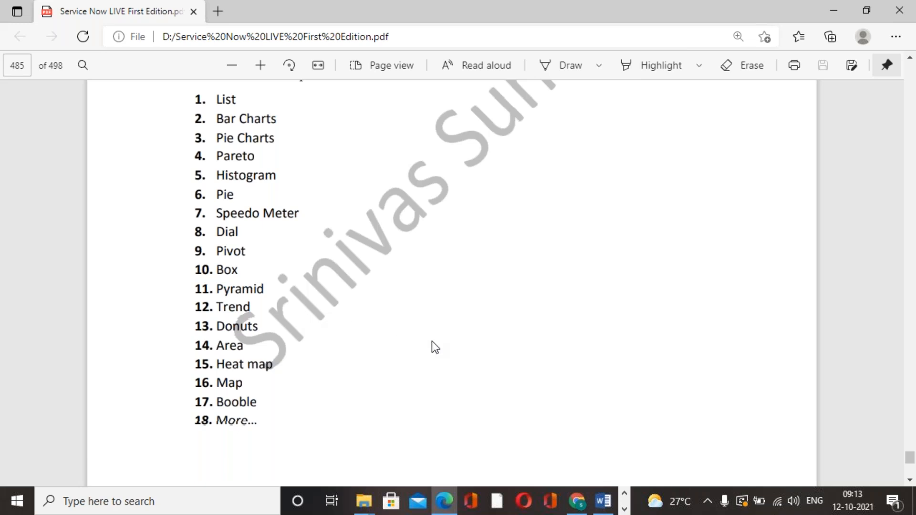
pyautogui.scroll(-1, 431, 341)
pyautogui.scroll(2, 431, 341)
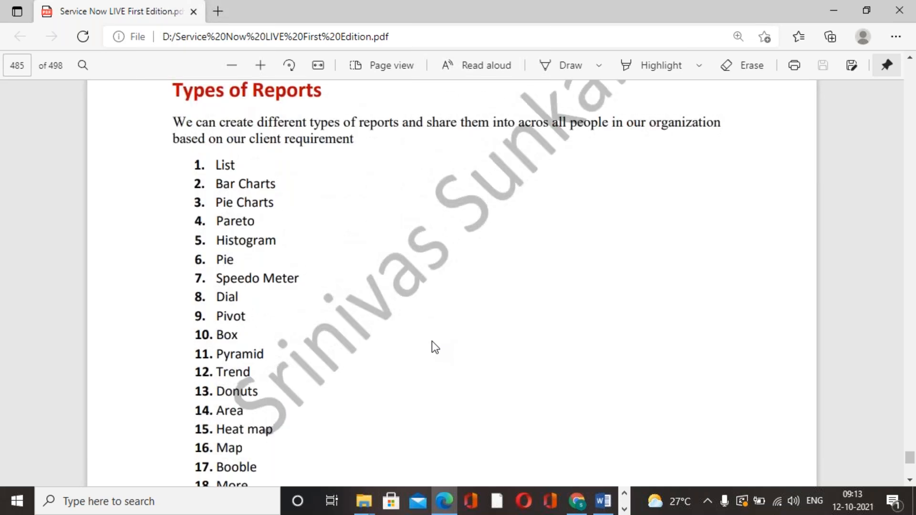
pyautogui.moveTo(215, 165); pyautogui.dragTo(274, 415)
pyautogui.scroll(-1, 288, 405)
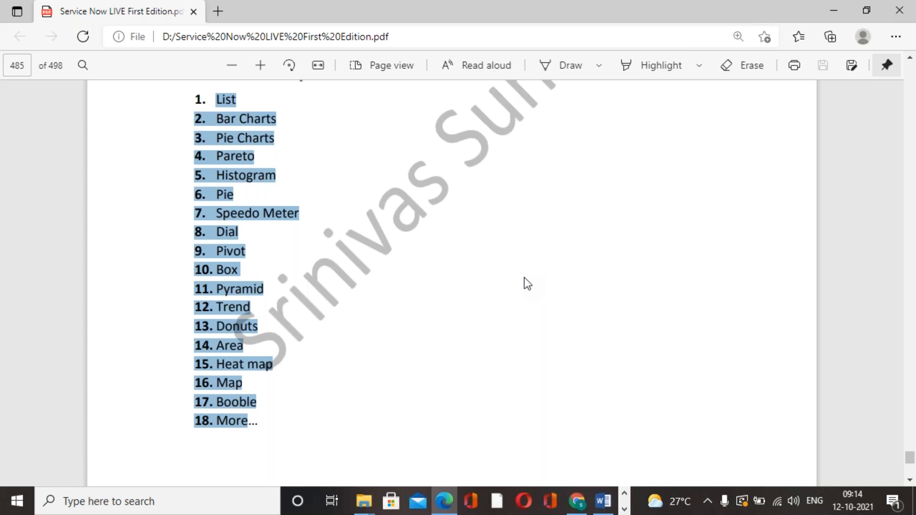
pyautogui.scroll(-10, 485, 301)
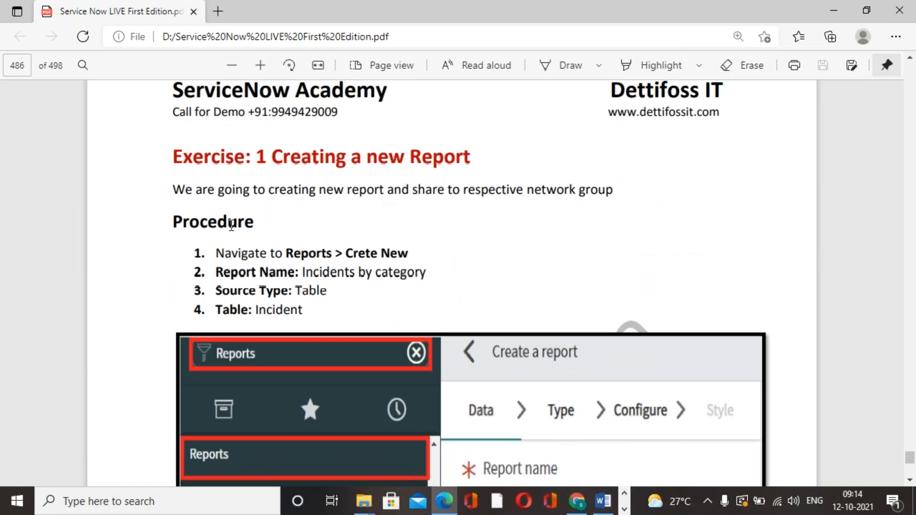
pyautogui.click(619, 23)
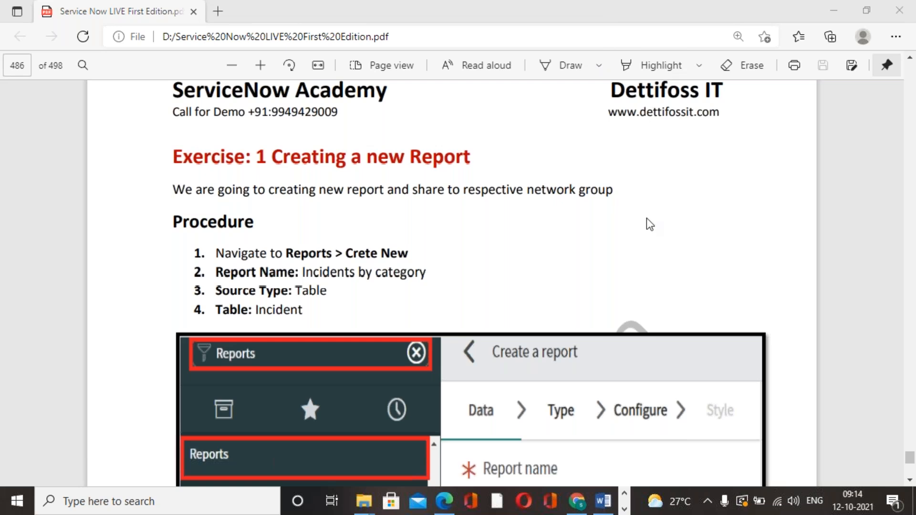
# Step: Switch to the ServiceNow instance in Chrome, filter the navigator for "reports" and open View / Run
pyautogui.click(579, 502)
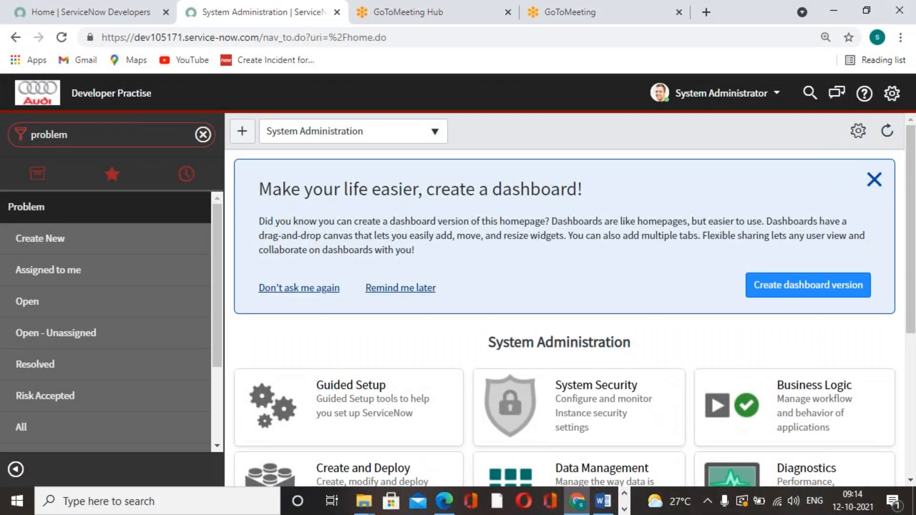
pyautogui.click(188, 128)
pyautogui.press('BackSpace')
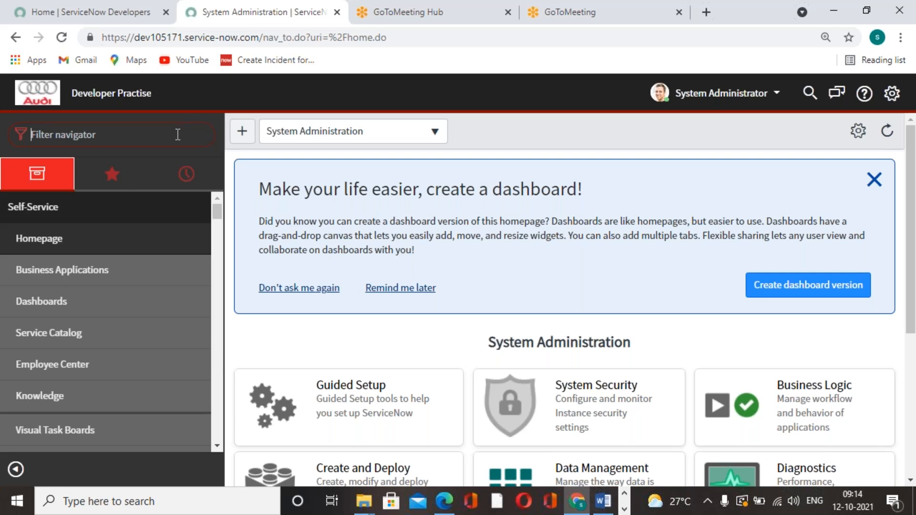
pyautogui.write('reports')
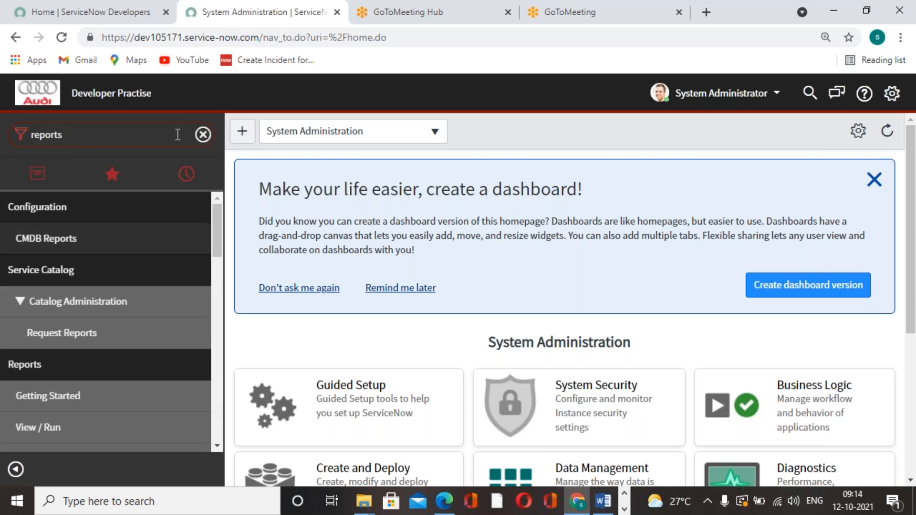
pyautogui.scroll(-3, 131, 313)
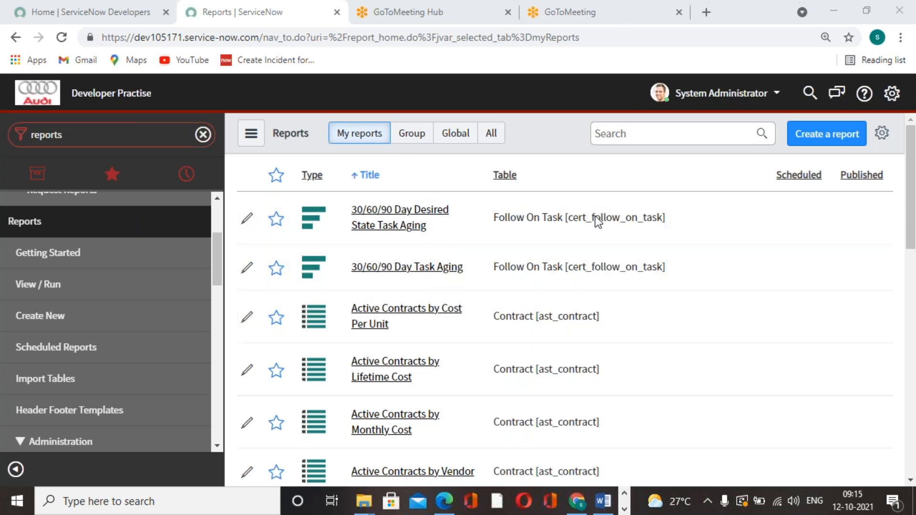
# Step: Browse the existing reports in the My reports list
pyautogui.scroll(-5, 466, 302)
pyautogui.scroll(-4, 465, 303)
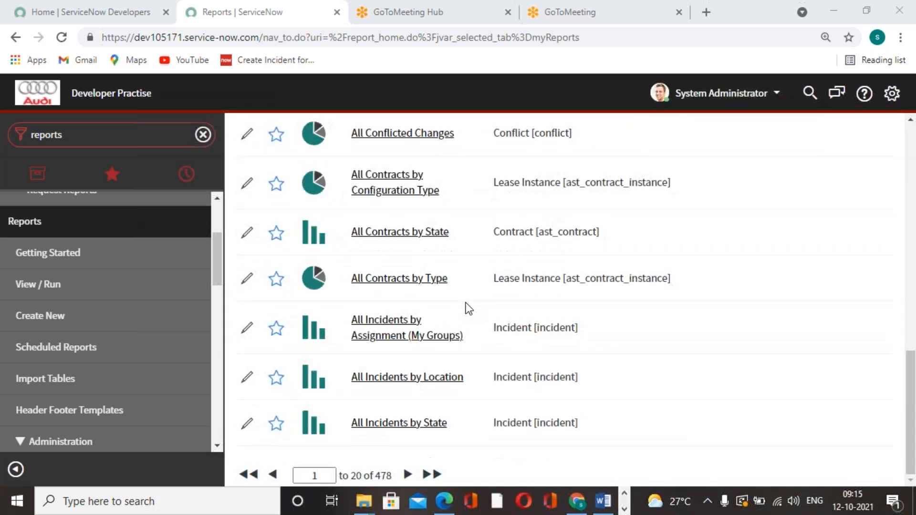
pyautogui.scroll(7, 465, 302)
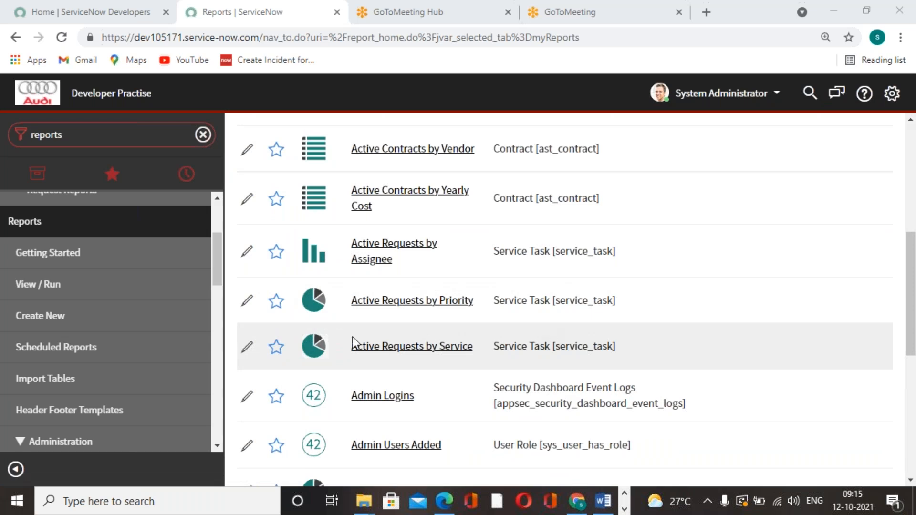
# Step: Start a new report and name it "Incidents By Category"
pyautogui.click(67, 326)
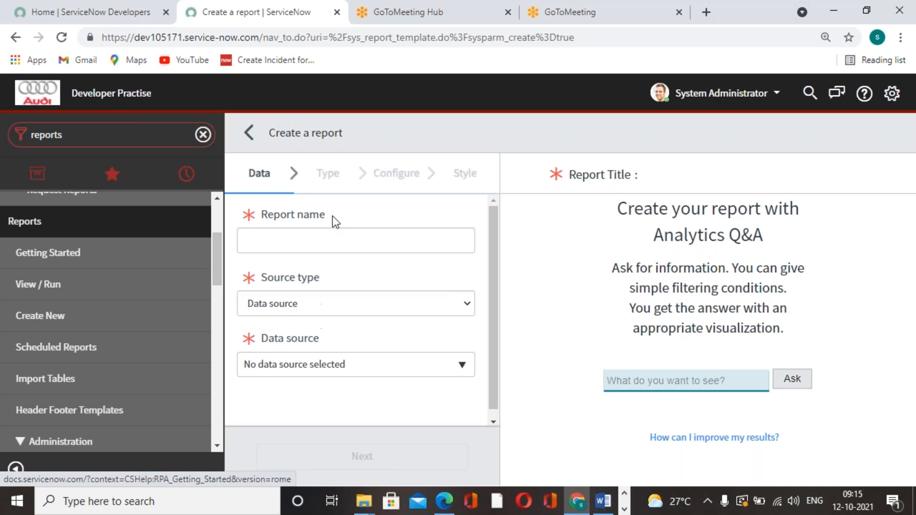
pyautogui.click(445, 244)
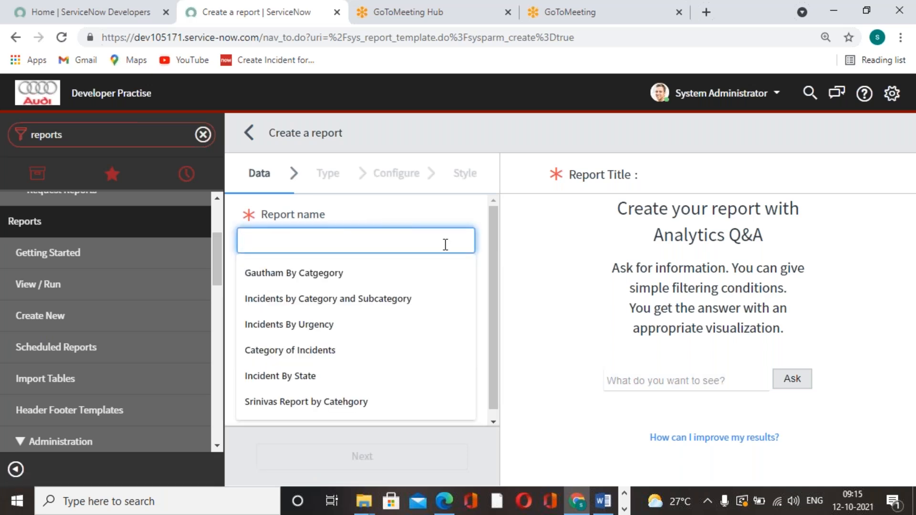
pyautogui.write('Incident')
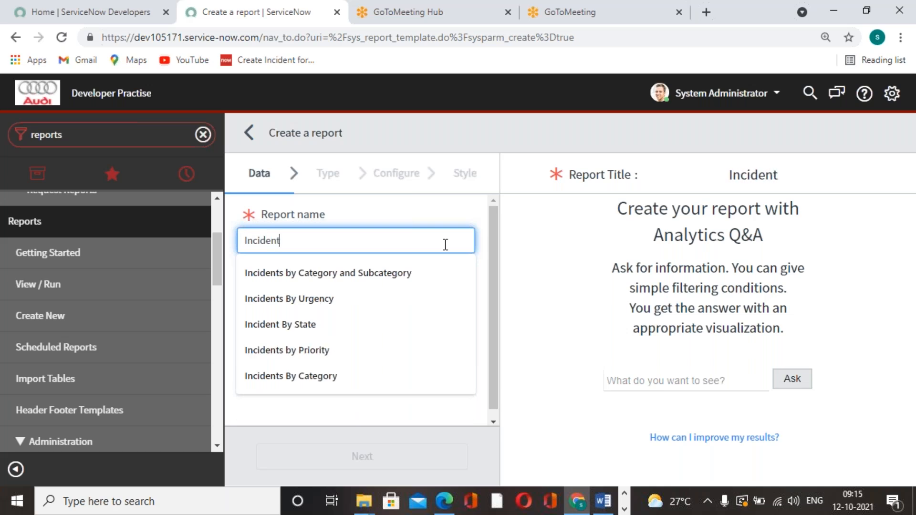
pyautogui.write('s By')
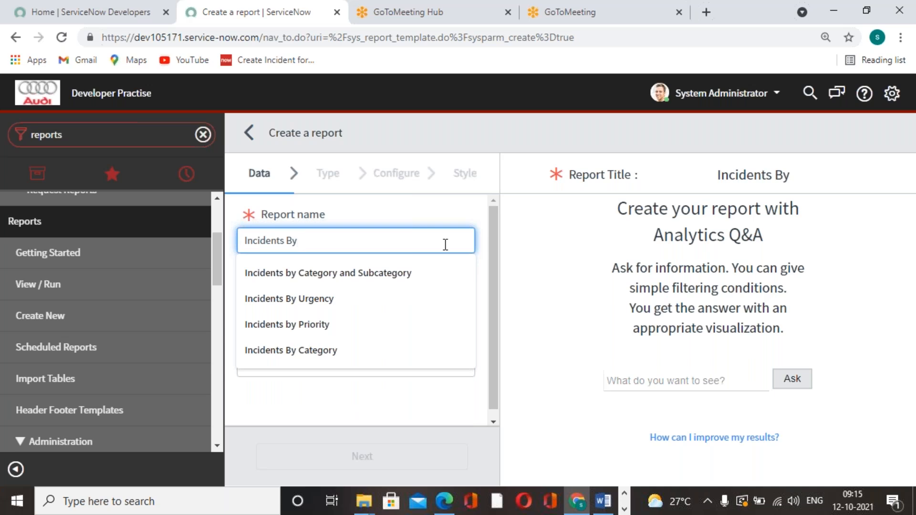
pyautogui.write('Category')
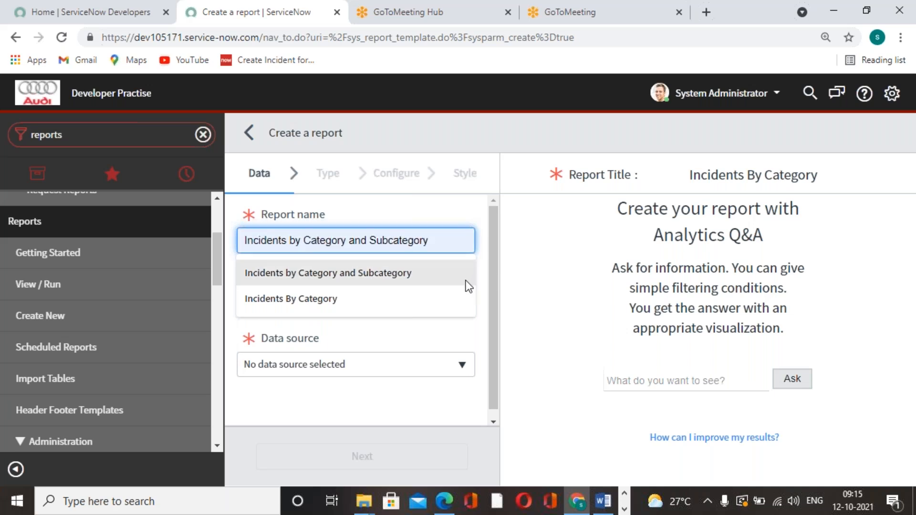
pyautogui.click(484, 298)
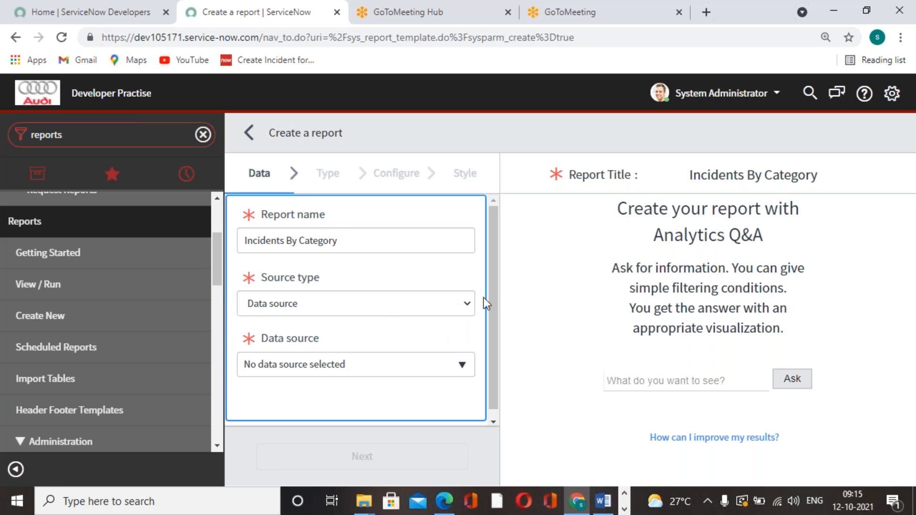
# Step: Set the new report's source type to Table
pyautogui.click(470, 304)
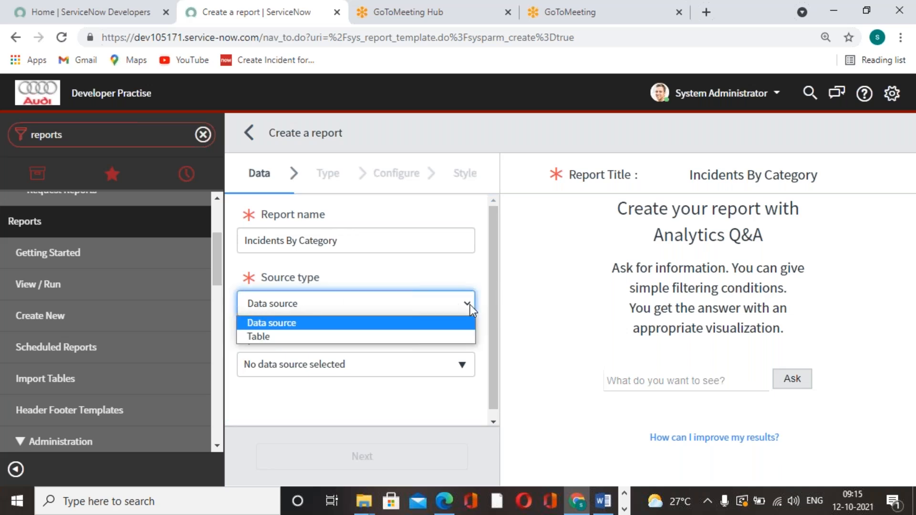
pyautogui.click(542, 322)
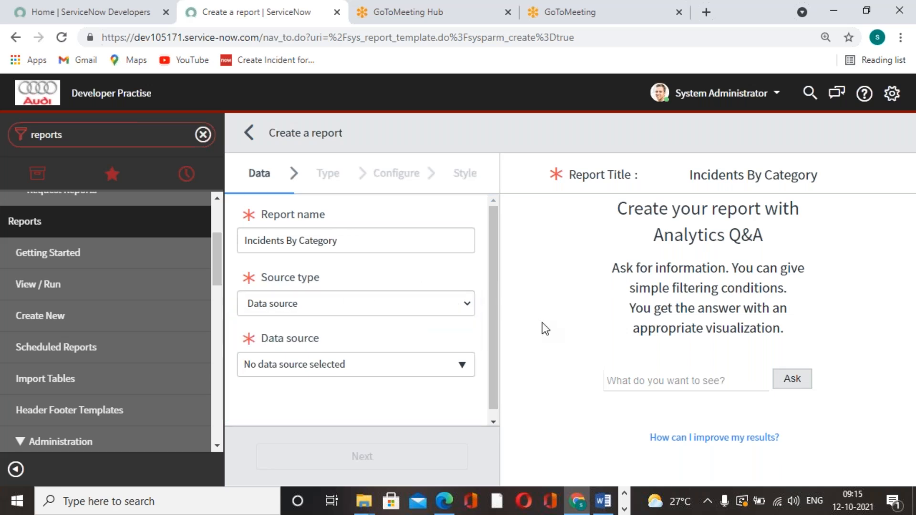
pyautogui.click(469, 304)
pyautogui.click(396, 336)
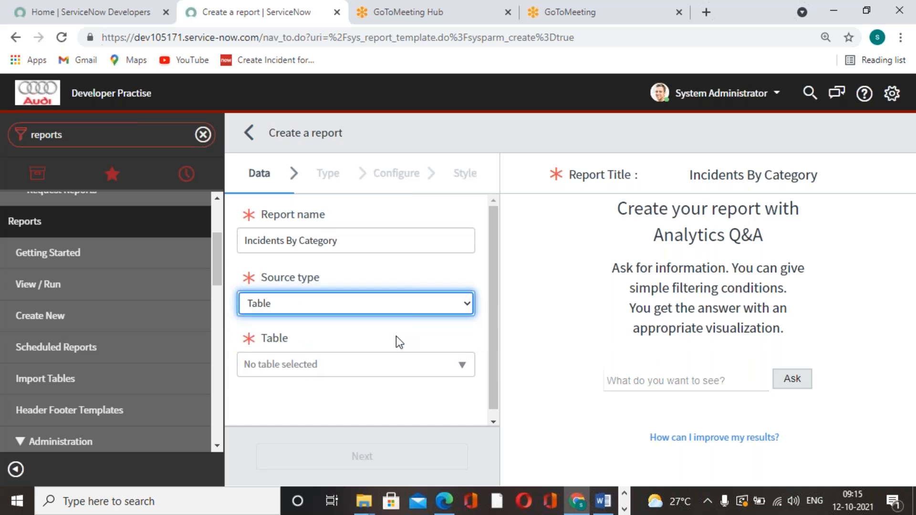
# Step: Check which data sources are offered under the Data source type, and return the source type to Table
pyautogui.click(466, 308)
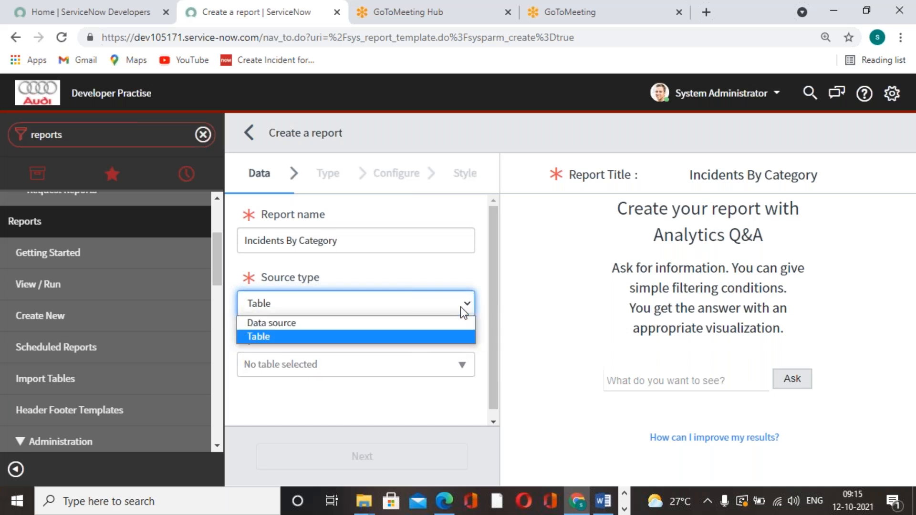
pyautogui.click(422, 325)
pyautogui.click(462, 366)
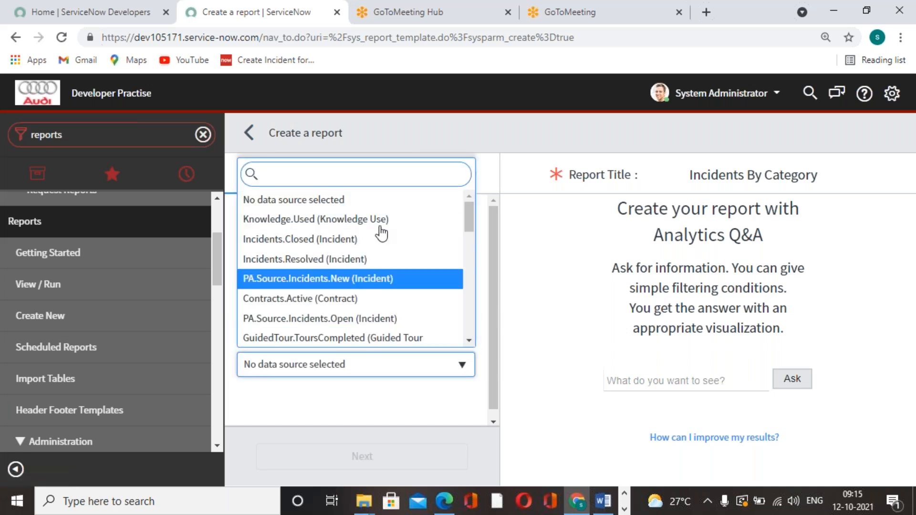
pyautogui.click(565, 297)
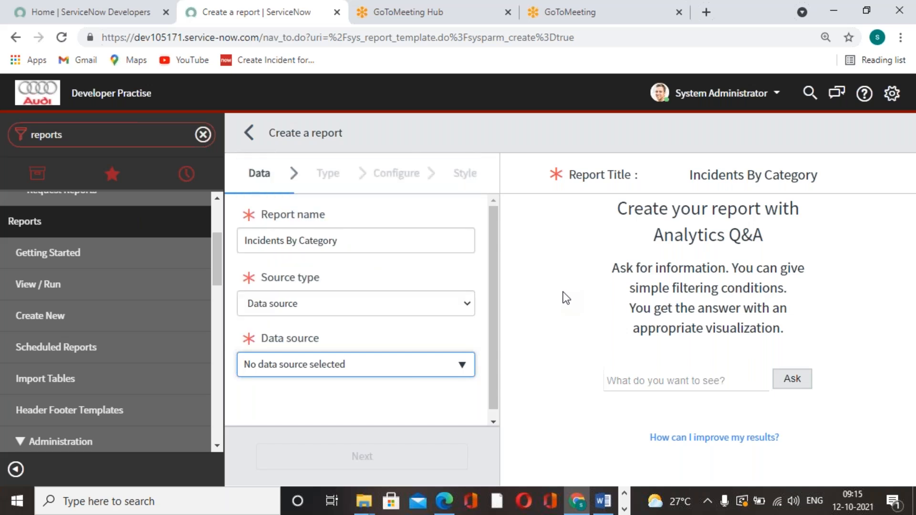
pyautogui.click(455, 310)
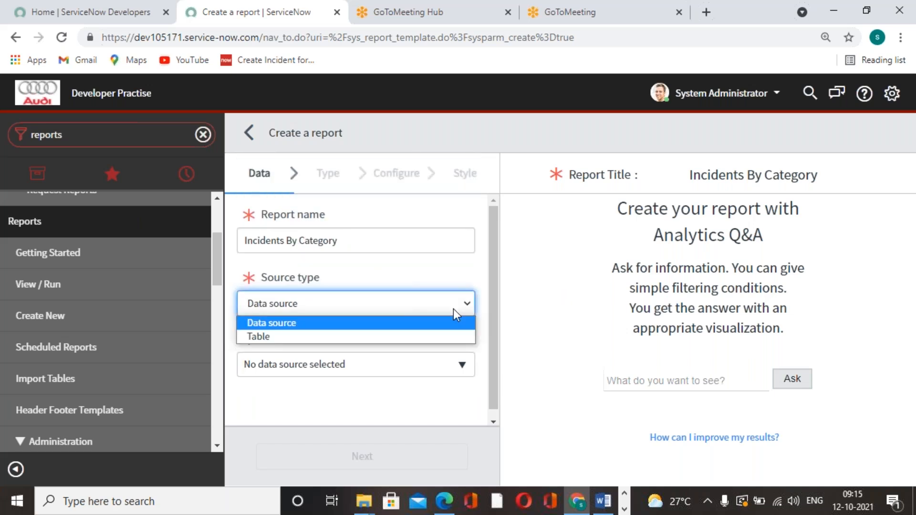
pyautogui.click(399, 338)
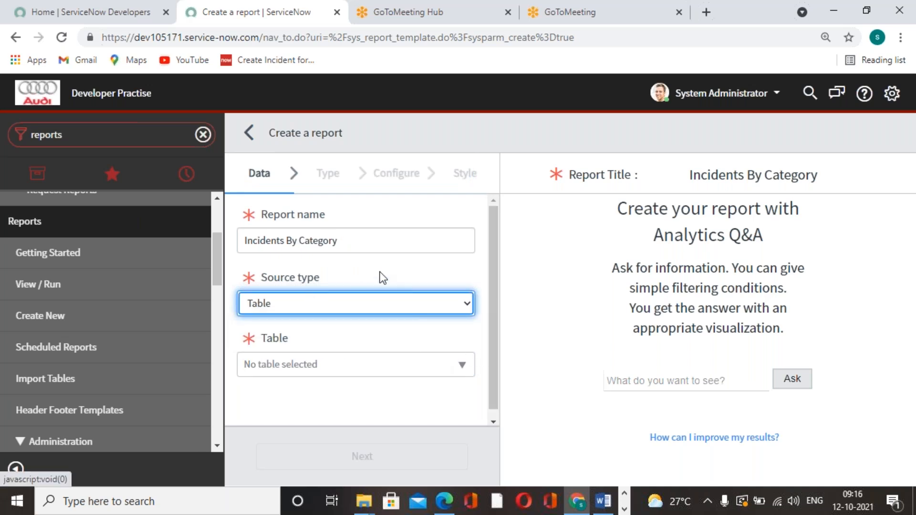
# Step: Select Incident [incident] as the report's table and continue to the visualization choice
pyautogui.click(470, 376)
pyautogui.write('incident')
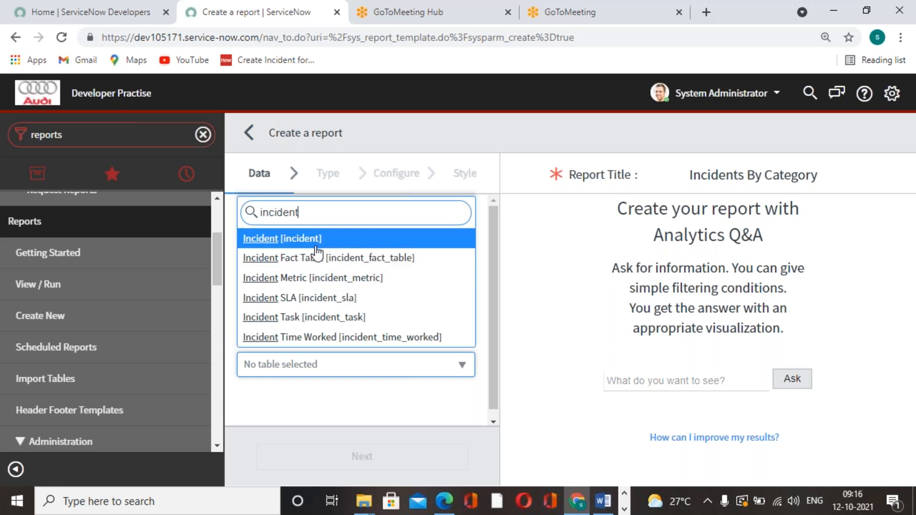
pyautogui.click(315, 241)
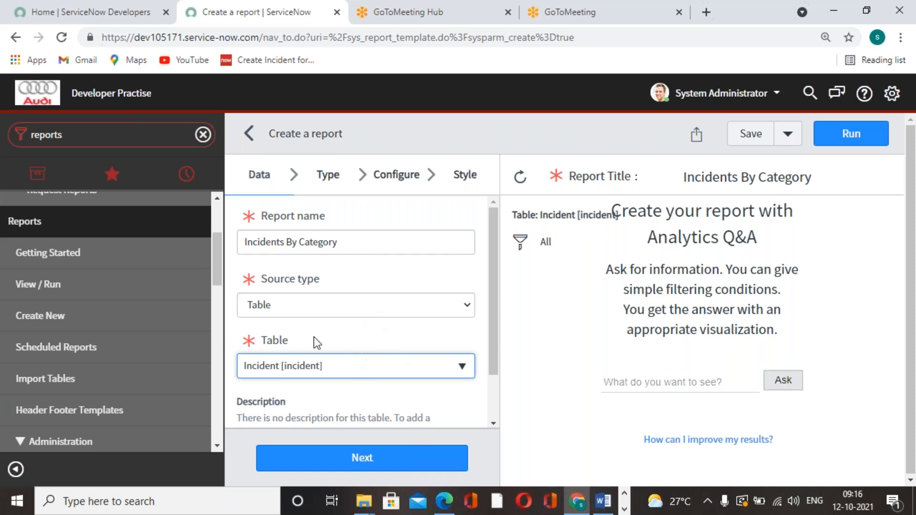
pyautogui.scroll(-2, 393, 342)
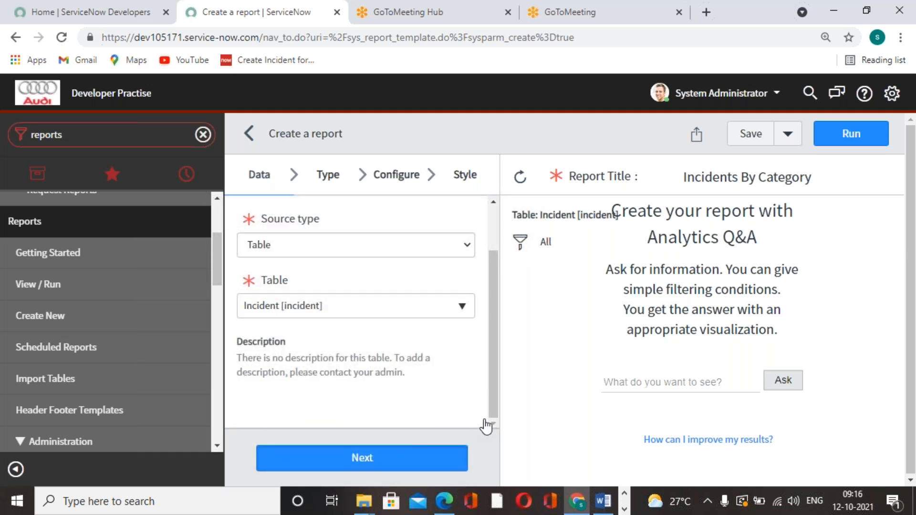
pyautogui.click(459, 457)
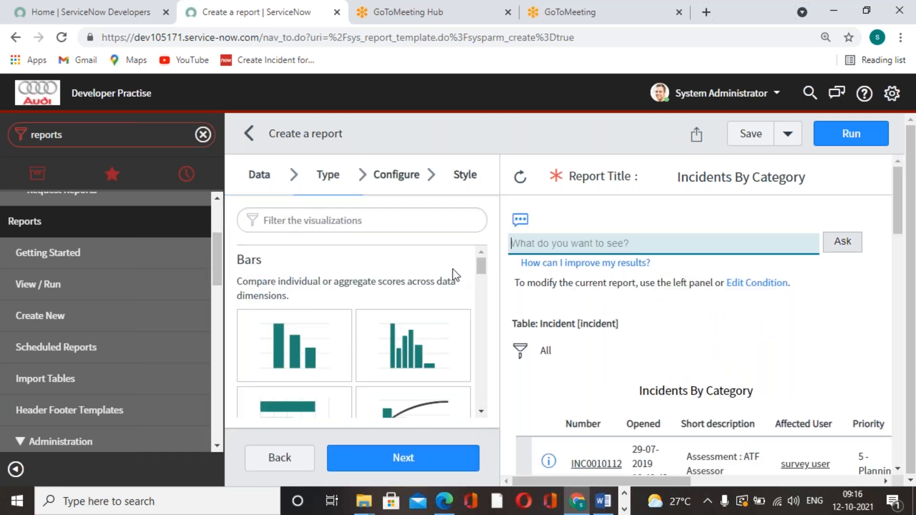
# Step: Look through the available visualizations, choose the Bar chart, and continue to the report's configuration
pyautogui.click(482, 268)
pyautogui.moveTo(482, 267)
pyautogui.mouseDown()
pyautogui.moveTo(482, 402)
pyautogui.moveTo(482, 260)
pyautogui.mouseUp()
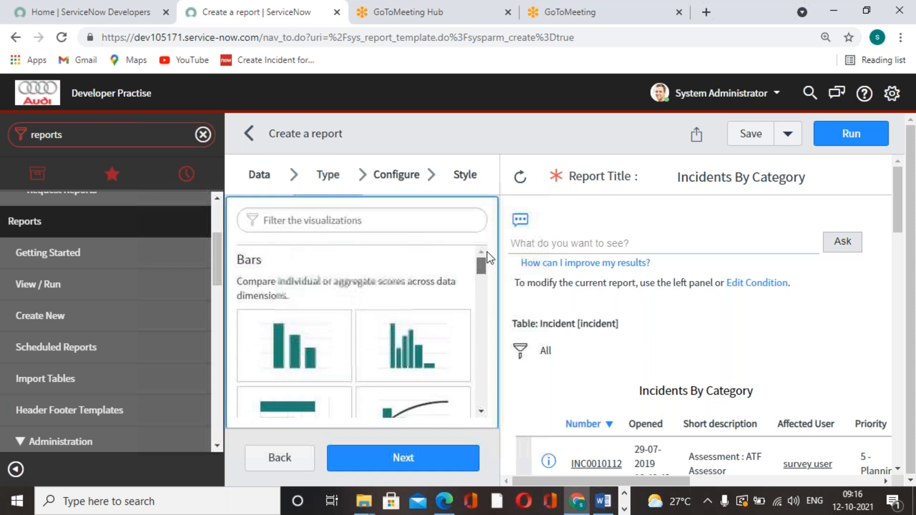
pyautogui.scroll(-3, 305, 310)
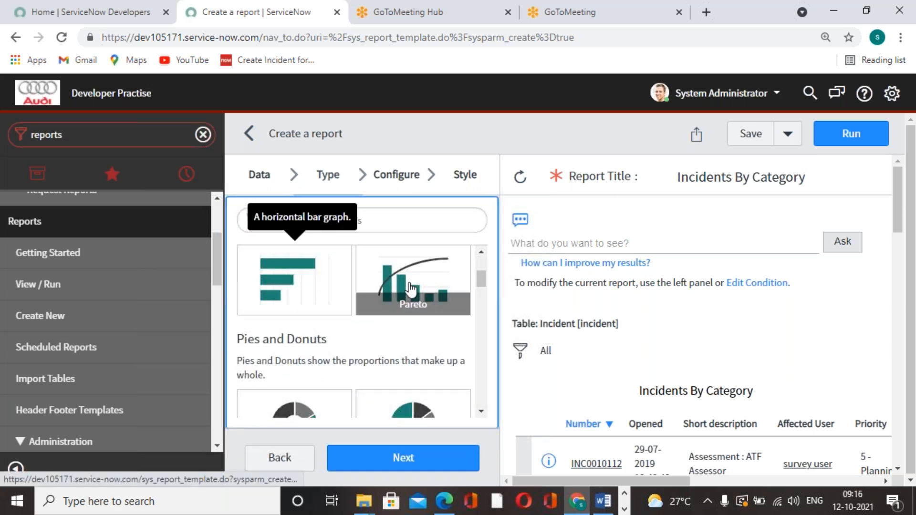
pyautogui.scroll(-1, 301, 383)
pyautogui.scroll(2, 298, 377)
pyautogui.scroll(-2, 297, 367)
pyautogui.scroll(2, 298, 366)
pyautogui.scroll(-2, 298, 366)
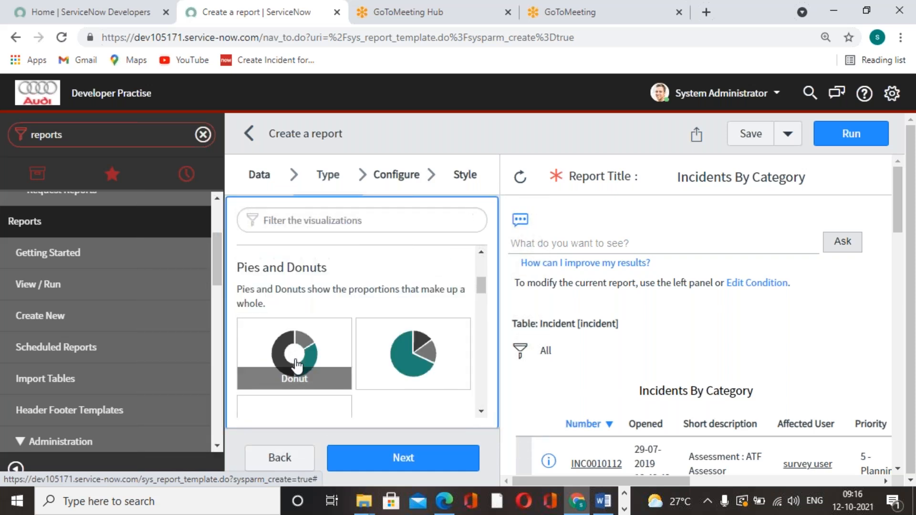
pyautogui.scroll(2, 296, 365)
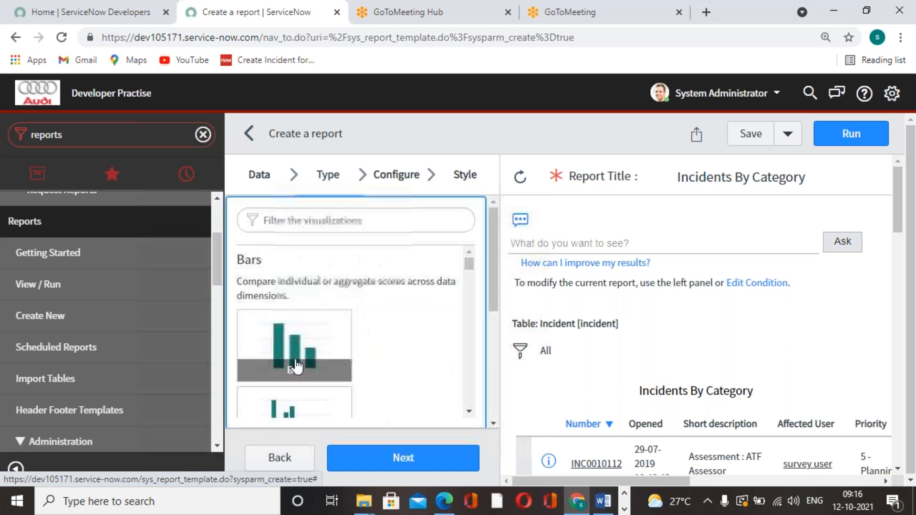
pyautogui.click(274, 342)
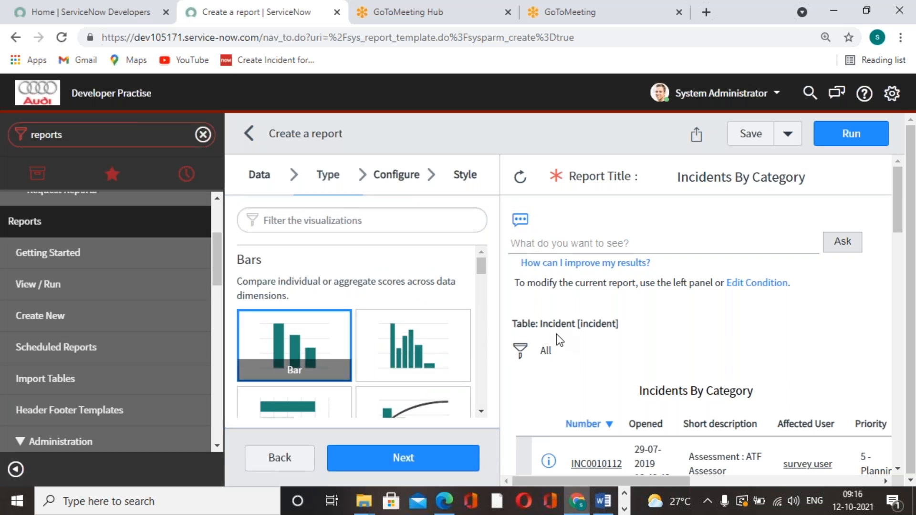
pyautogui.click(440, 467)
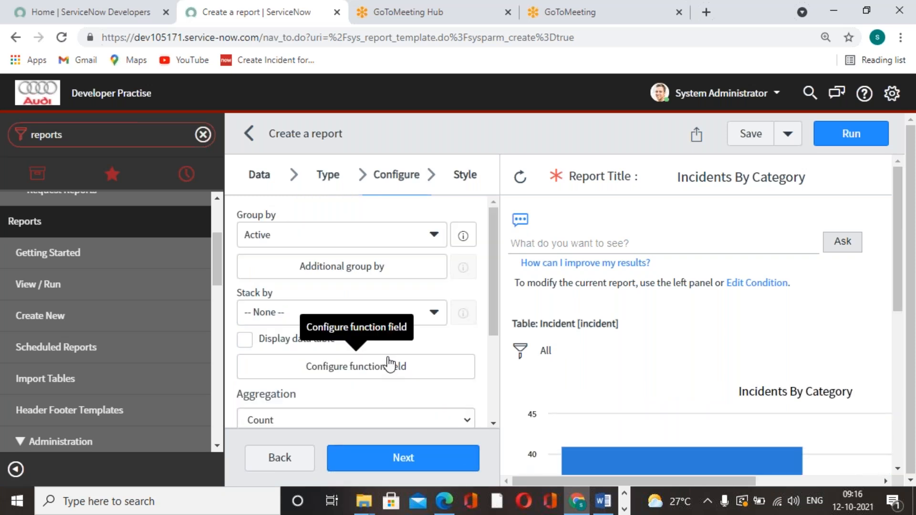
# Step: Group the bar chart by Category
pyautogui.click(436, 237)
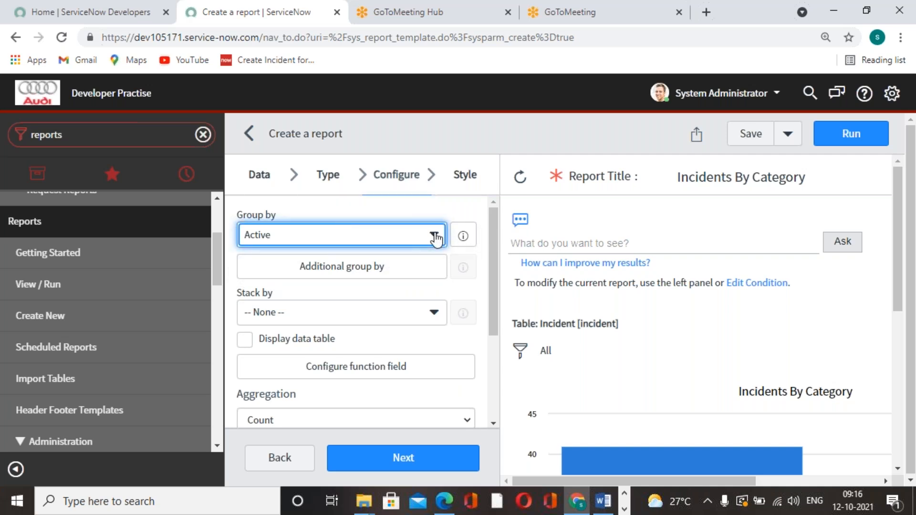
pyautogui.click(436, 237)
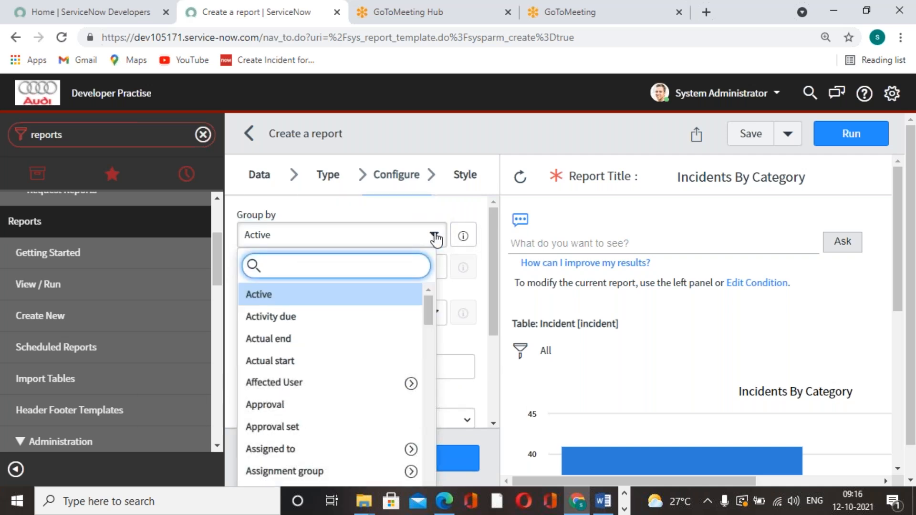
pyautogui.write('cate')
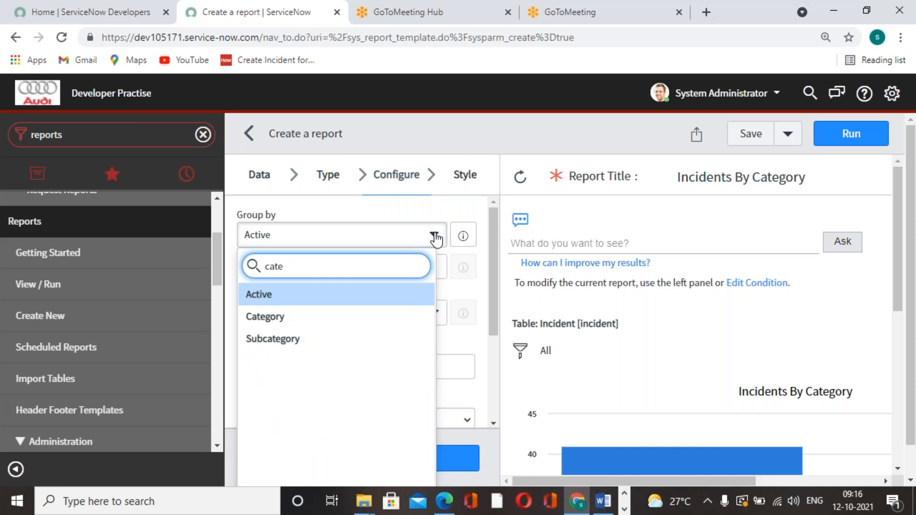
pyautogui.click(311, 318)
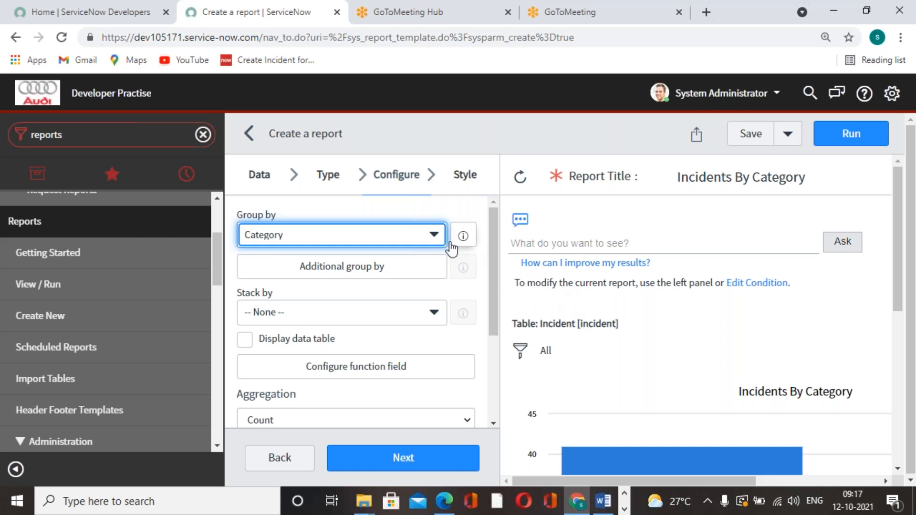
# Step: Add Priority as an additional group-by field for the report
pyautogui.click(354, 268)
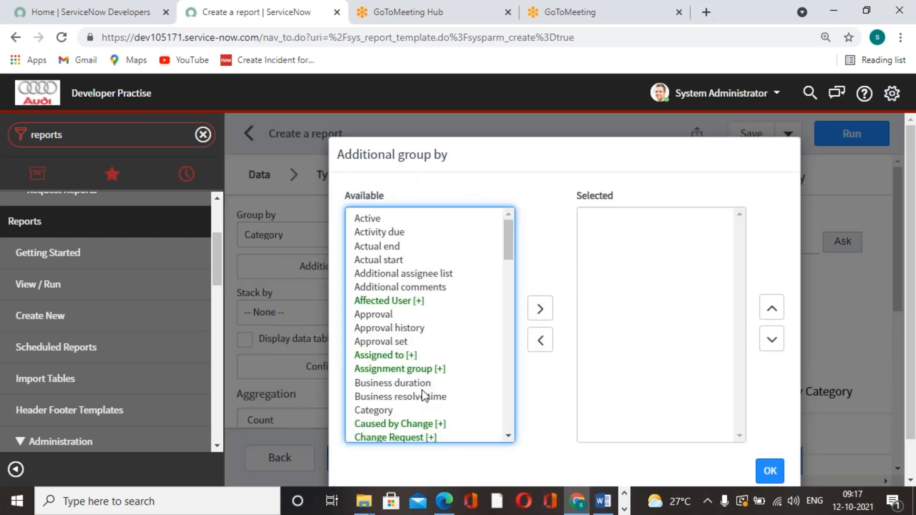
pyautogui.scroll(-2, 401, 377)
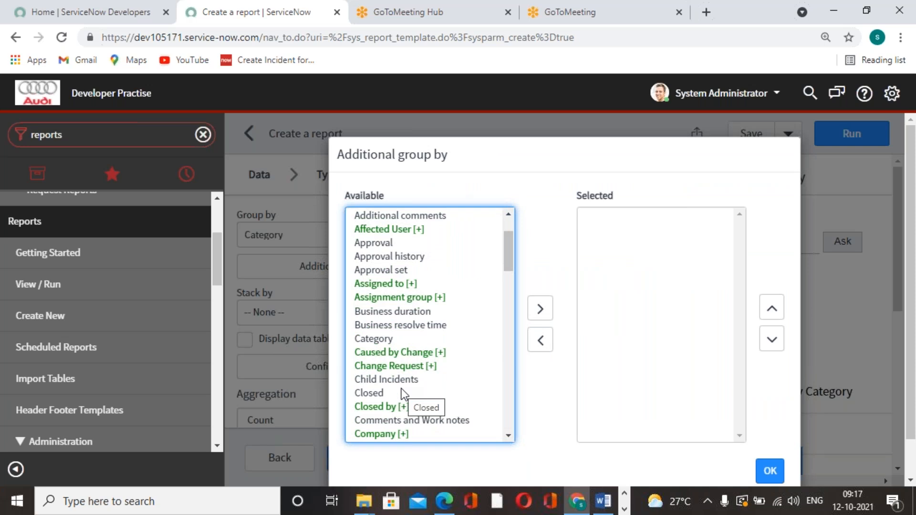
pyautogui.scroll(-3, 396, 371)
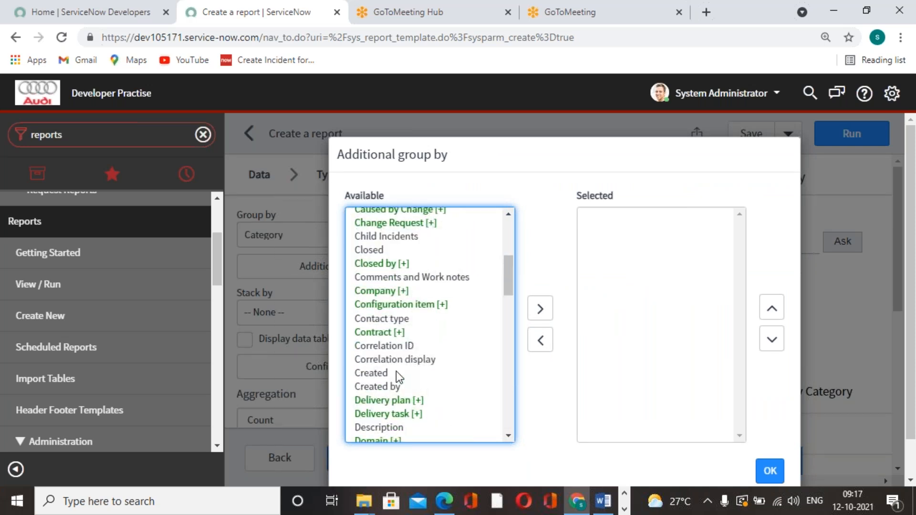
pyautogui.press('p')
pyautogui.press('r')
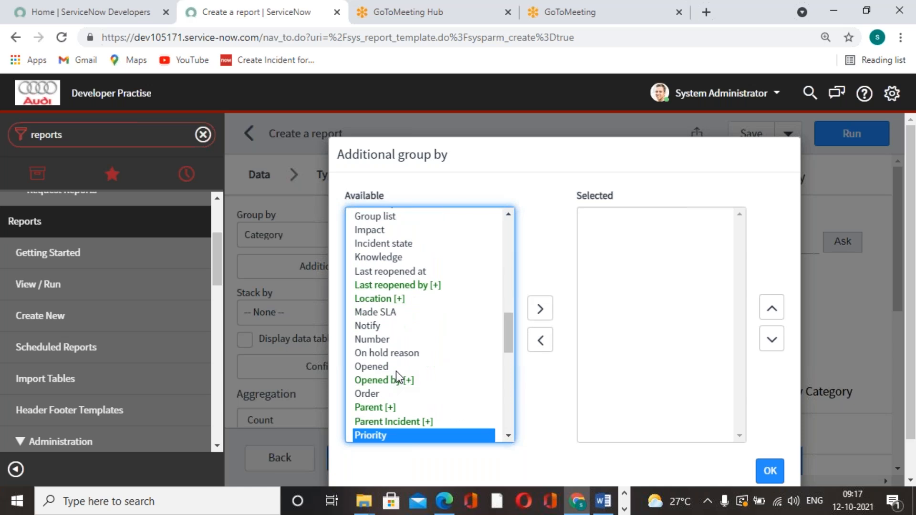
pyautogui.click(539, 309)
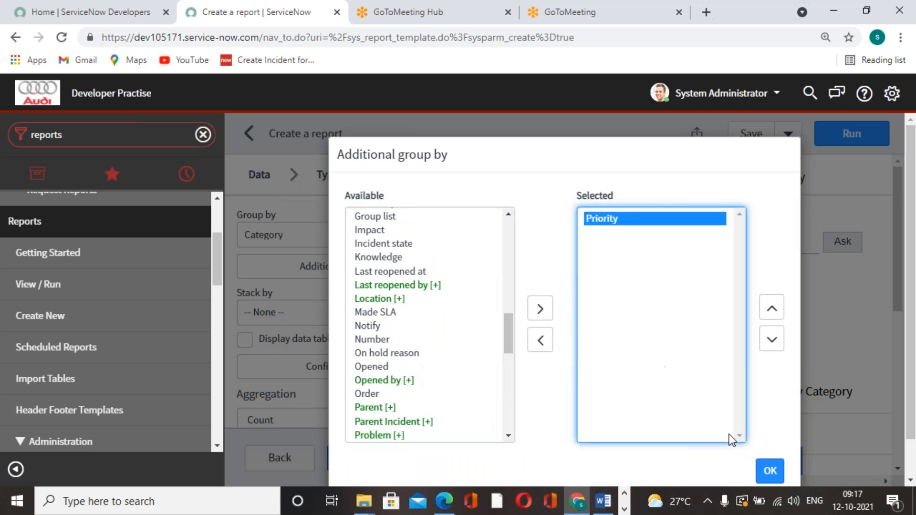
pyautogui.click(762, 472)
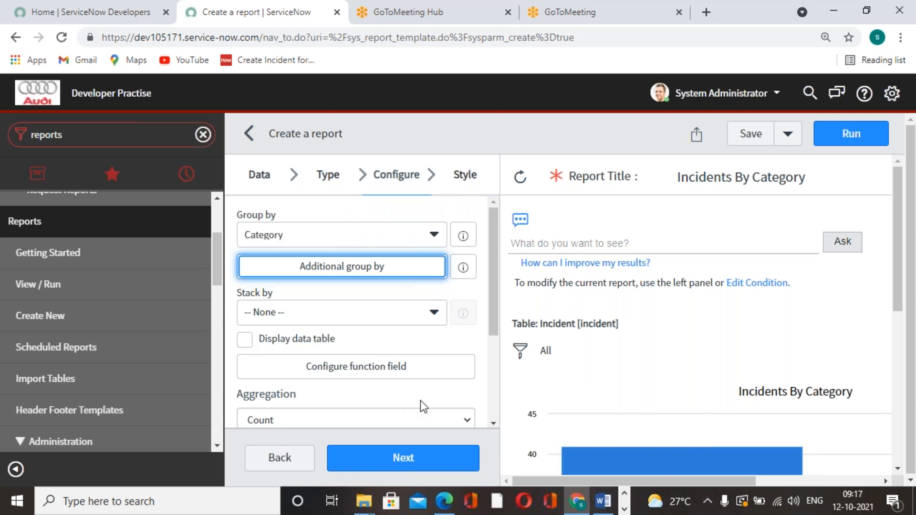
# Step: Review the remaining configuration options without changing them and continue to the report's style settings
pyautogui.scroll(-3, 420, 400)
pyautogui.scroll(3, 380, 358)
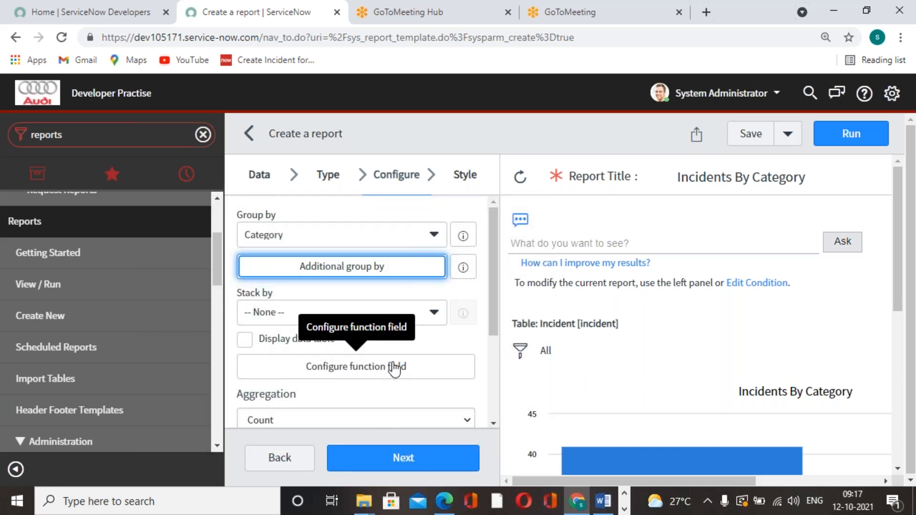
pyautogui.scroll(-5, 783, 406)
pyautogui.scroll(4, 786, 403)
pyautogui.scroll(-1, 446, 399)
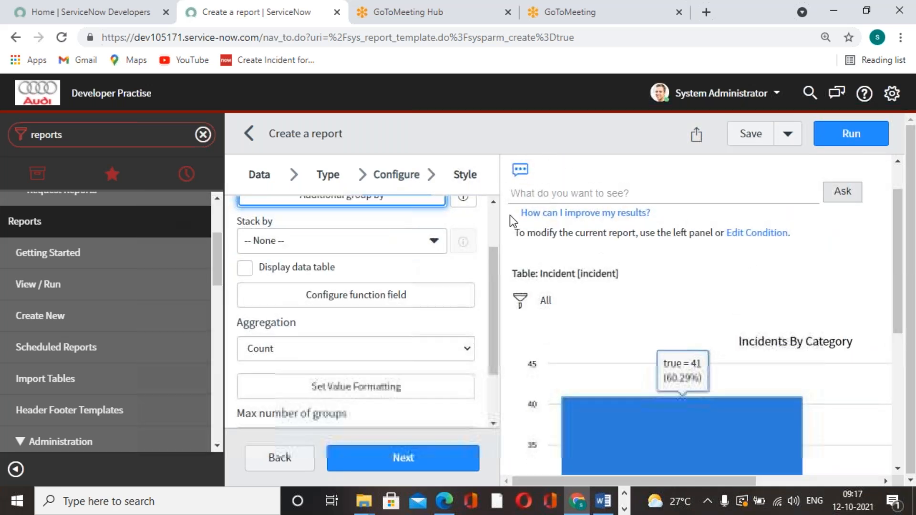
pyautogui.click(415, 462)
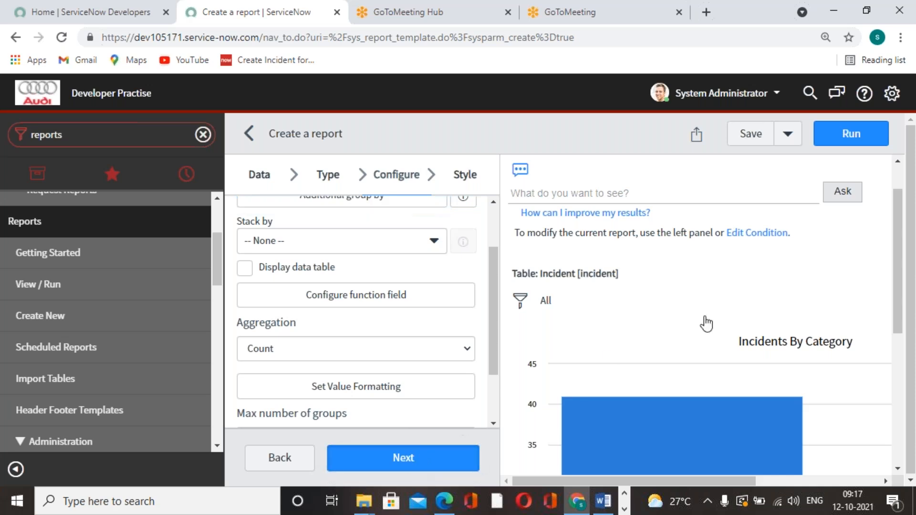
# Step: Examine the bar chart preview for the incident count in each category, and look over the style options
pyautogui.scroll(-5, 739, 356)
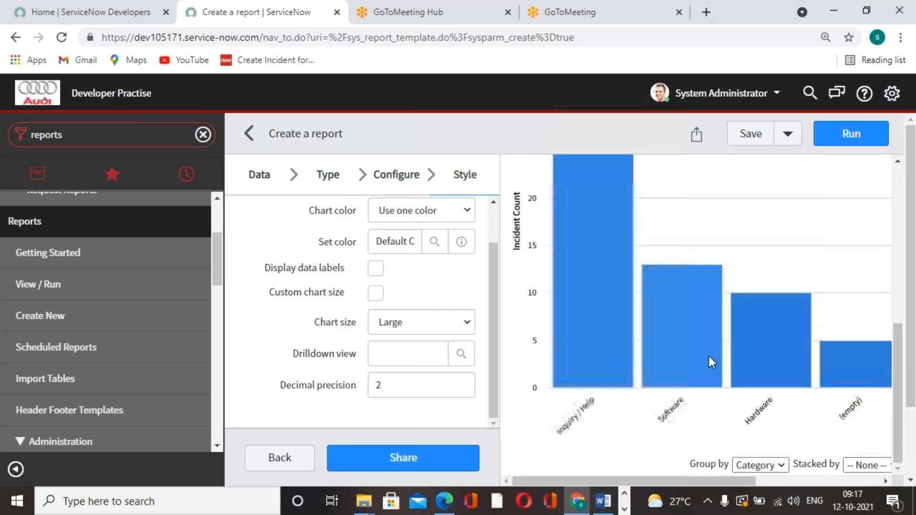
pyautogui.scroll(4, 640, 350)
pyautogui.moveTo(591, 346)
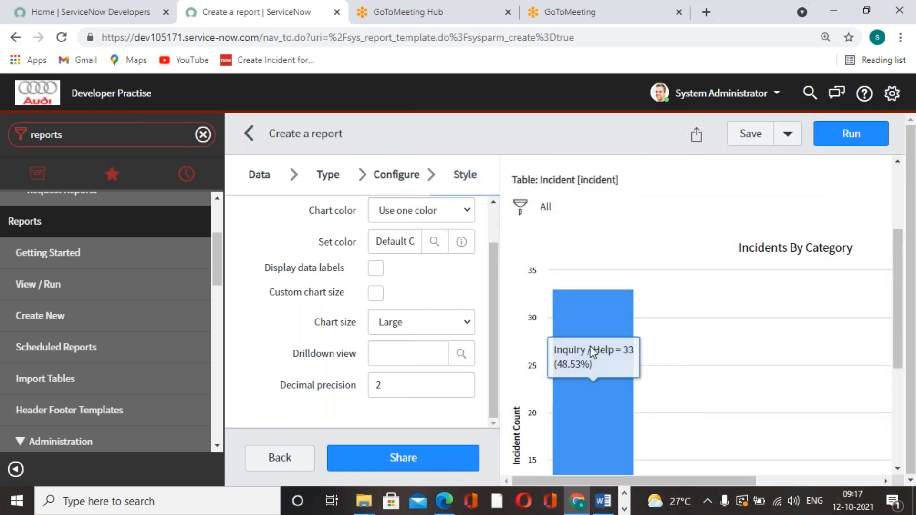
pyautogui.scroll(-4, 590, 345)
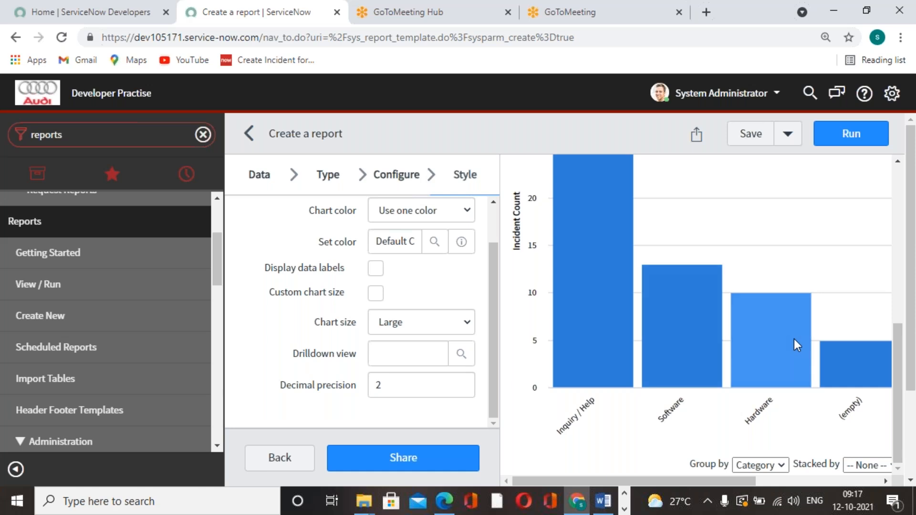
pyautogui.scroll(3, 662, 313)
pyautogui.moveTo(596, 267)
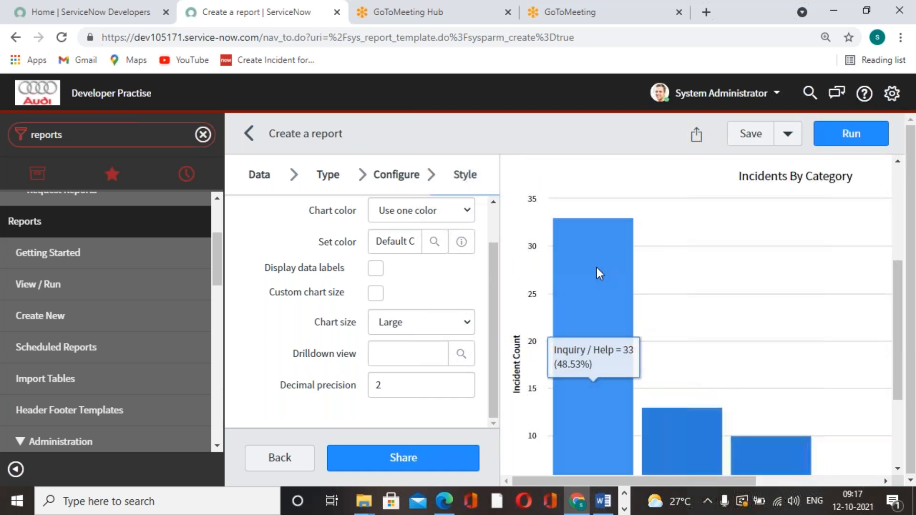
pyautogui.scroll(-3, 670, 403)
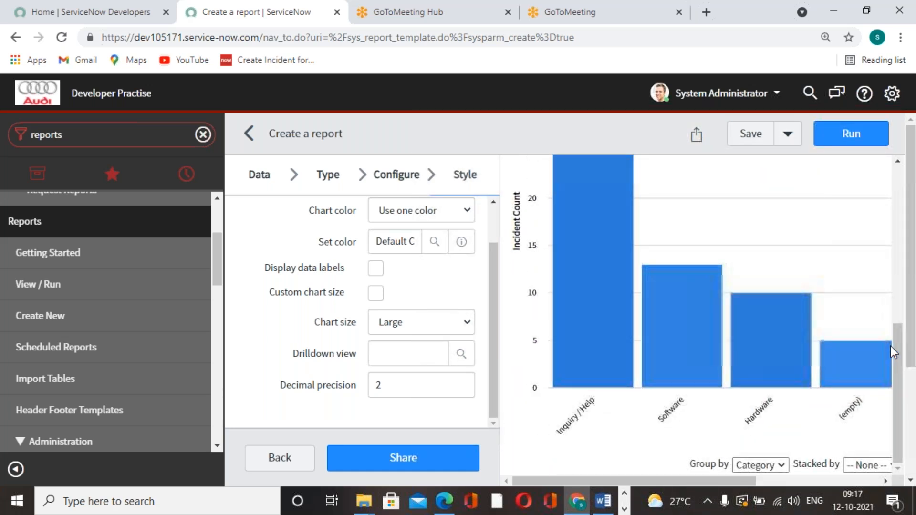
pyautogui.moveTo(749, 481); pyautogui.dragTo(674, 464)
pyautogui.scroll(1, 441, 348)
pyautogui.scroll(1, 441, 348)
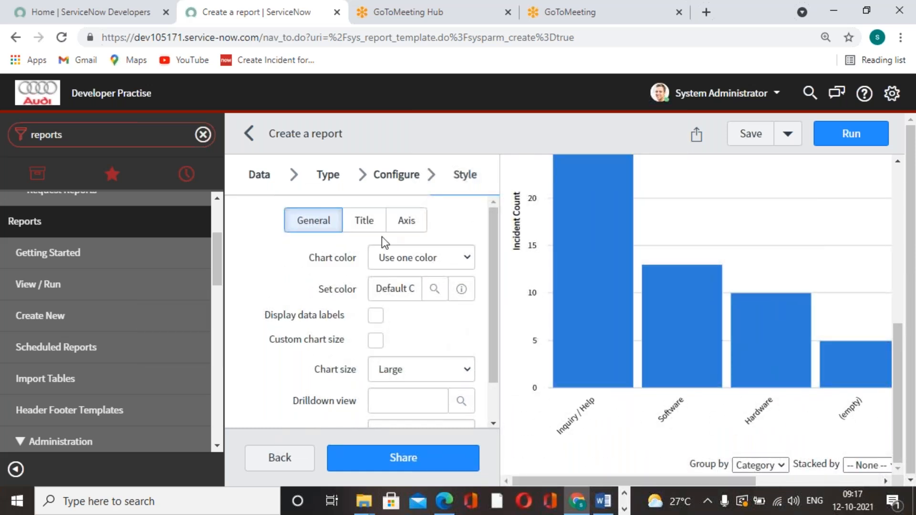
# Step: Enable the data table display in the report's configuration and check the category counts below the chart preview
pyautogui.click(408, 174)
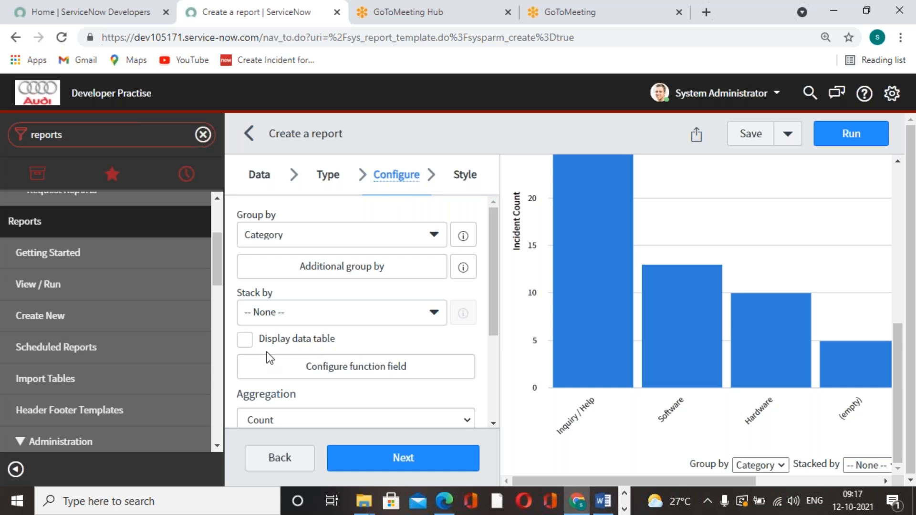
pyautogui.click(244, 340)
pyautogui.click(413, 465)
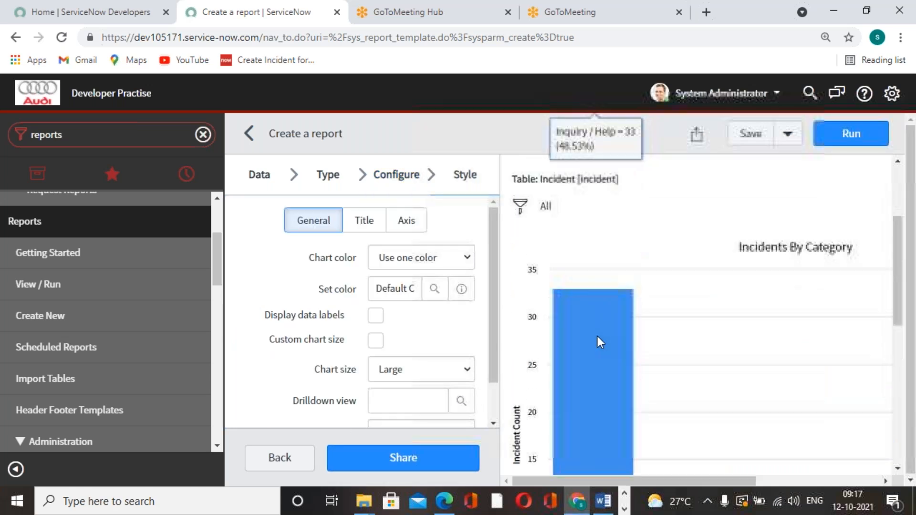
pyautogui.scroll(-5, 683, 279)
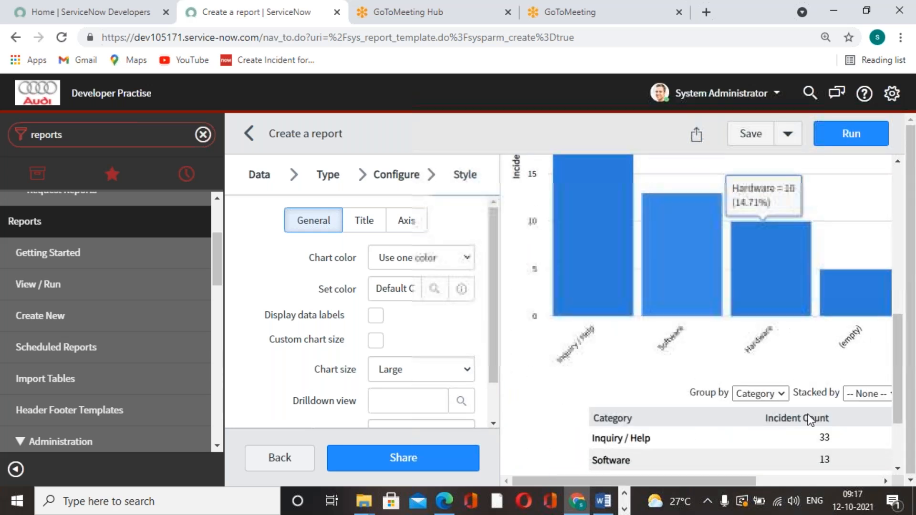
pyautogui.scroll(-3, 645, 446)
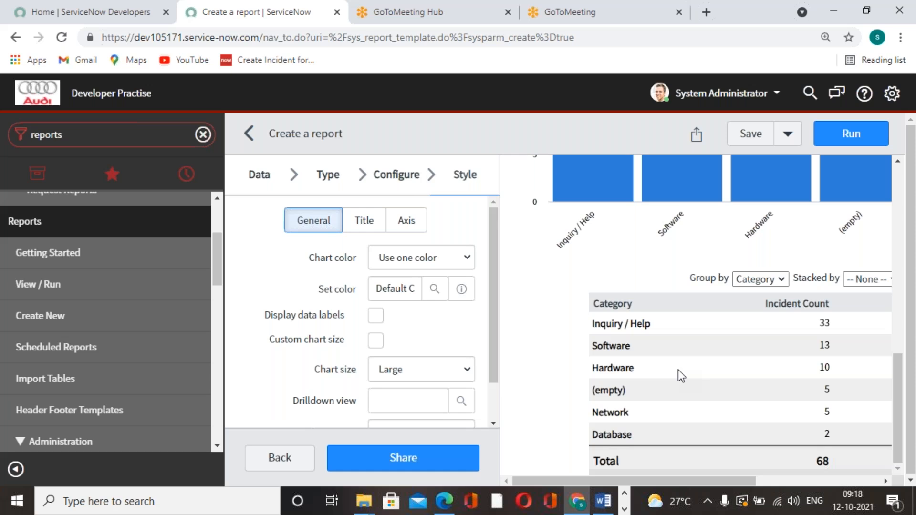
pyautogui.scroll(-1, 692, 393)
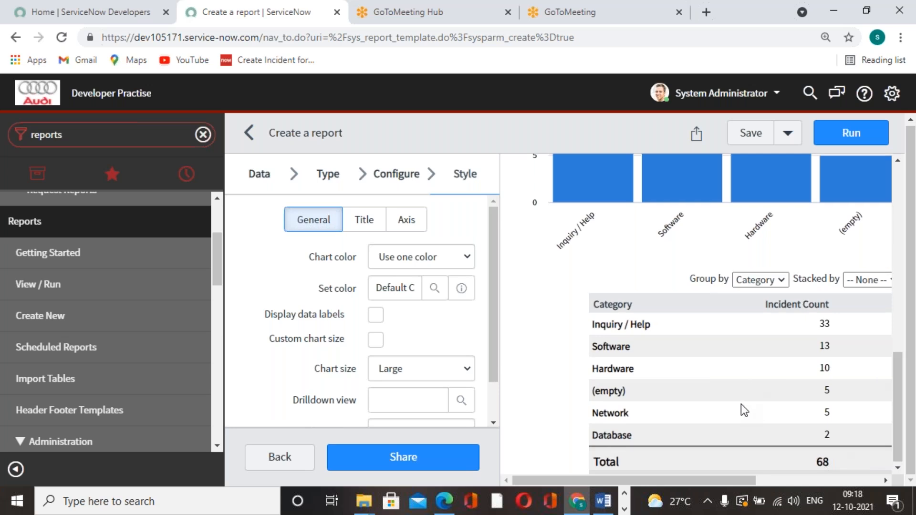
pyautogui.scroll(10, 743, 410)
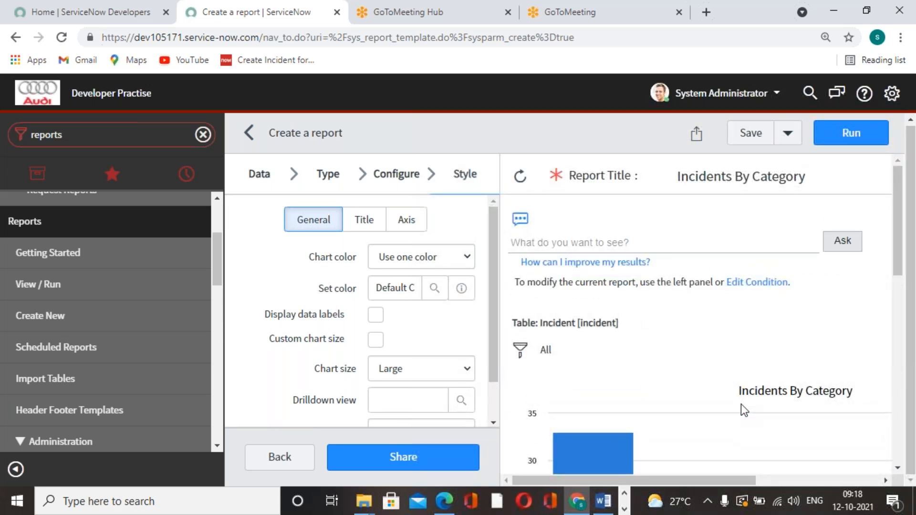
# Step: Look over the chart preview and title style options, and set the general chart color to use a color palette
pyautogui.scroll(-3, 744, 409)
pyautogui.scroll(-2, 725, 332)
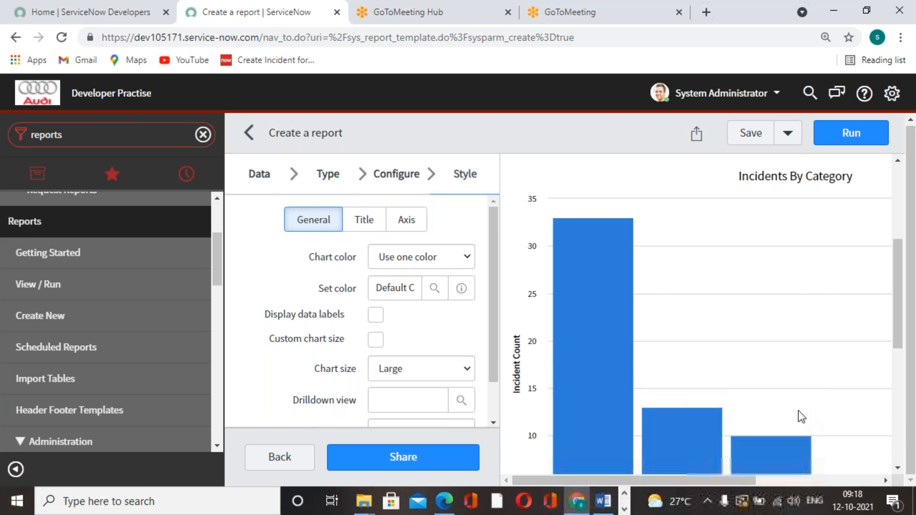
pyautogui.scroll(-3, 645, 316)
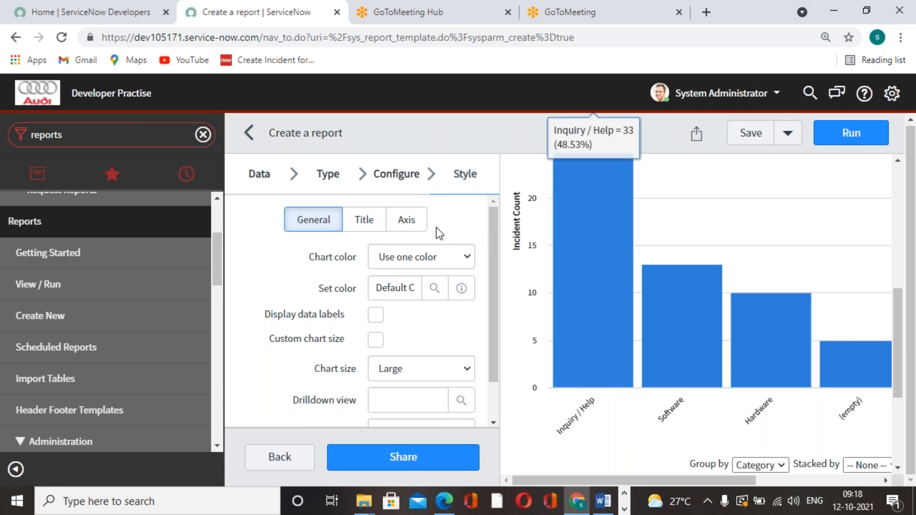
pyautogui.click(379, 222)
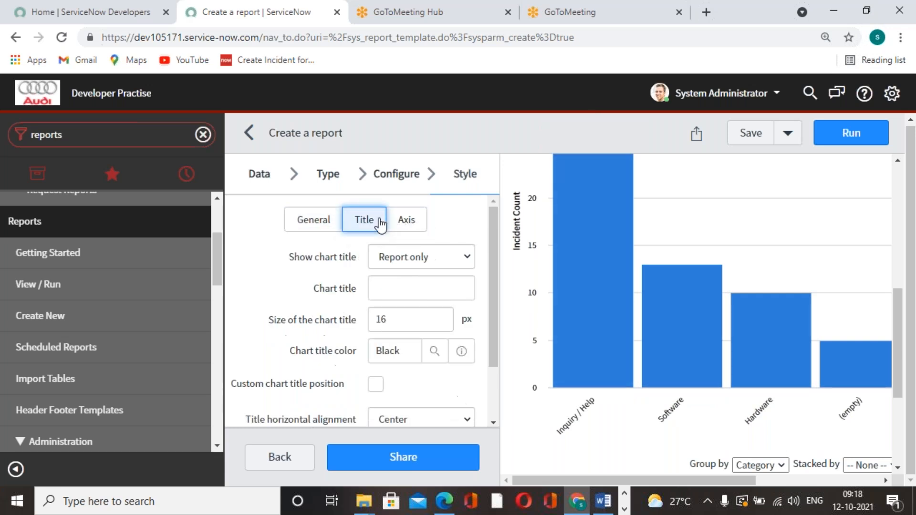
pyautogui.click(337, 226)
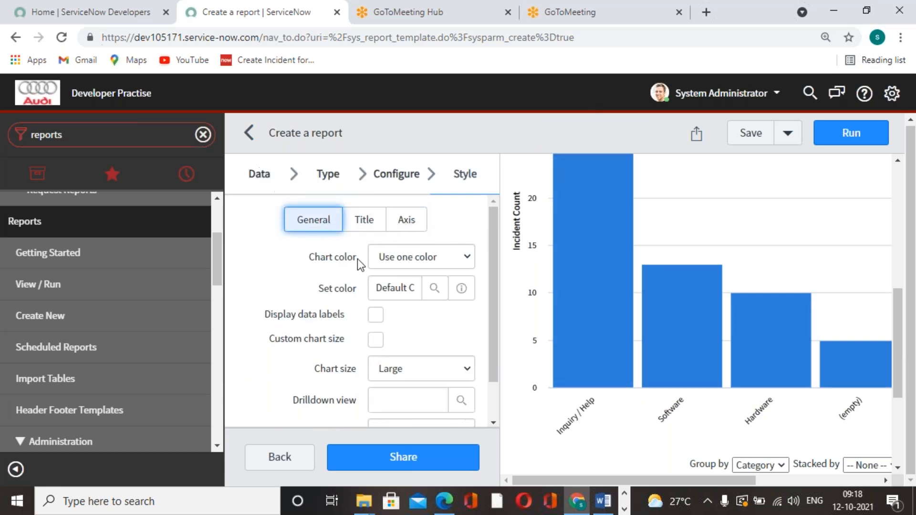
pyautogui.click(468, 254)
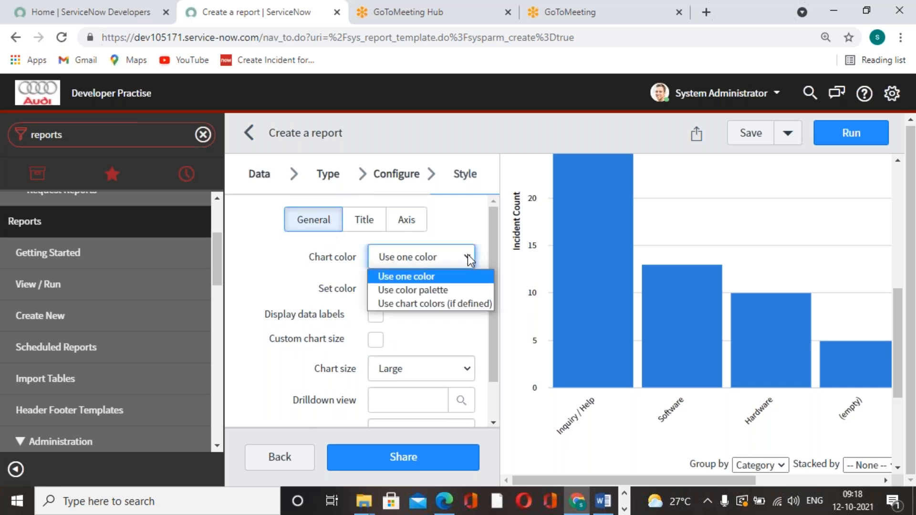
pyautogui.click(437, 291)
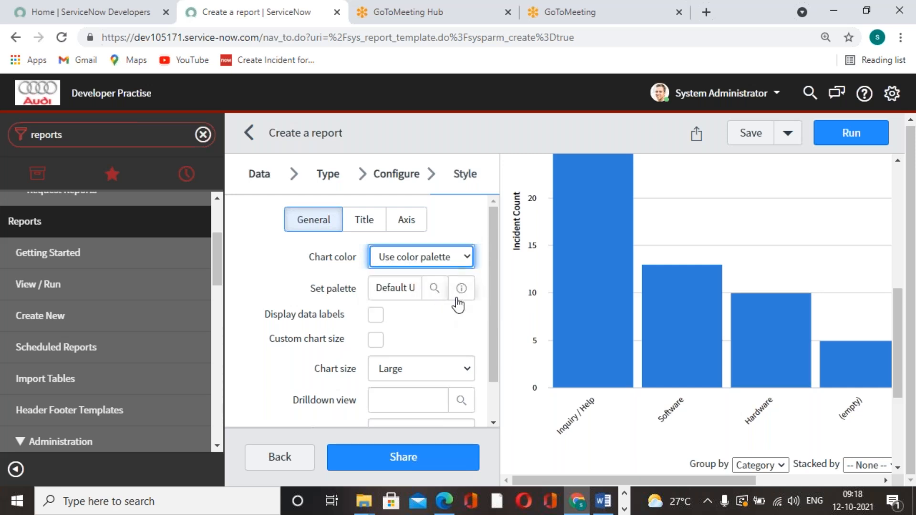
# Step: Look up the chart color schemes and set the palette to Greens dark to light (3)
pyautogui.click(435, 291)
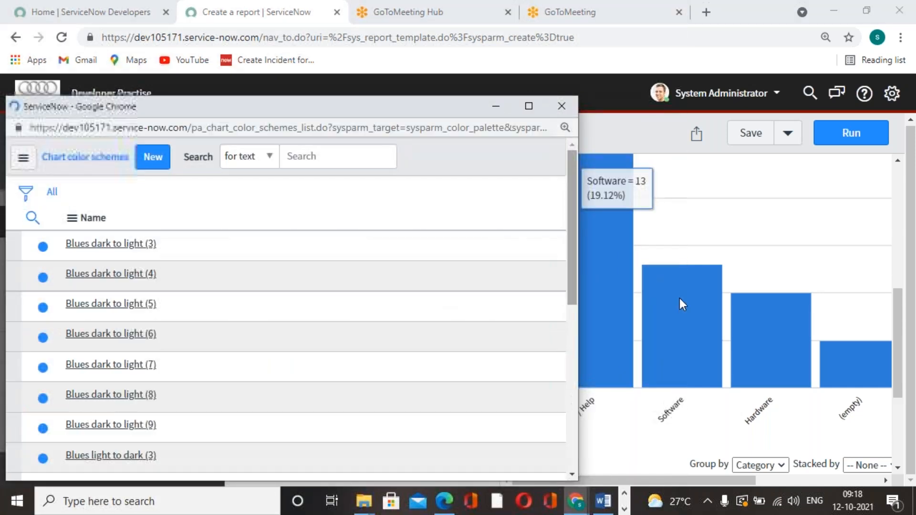
pyautogui.scroll(-8, 133, 374)
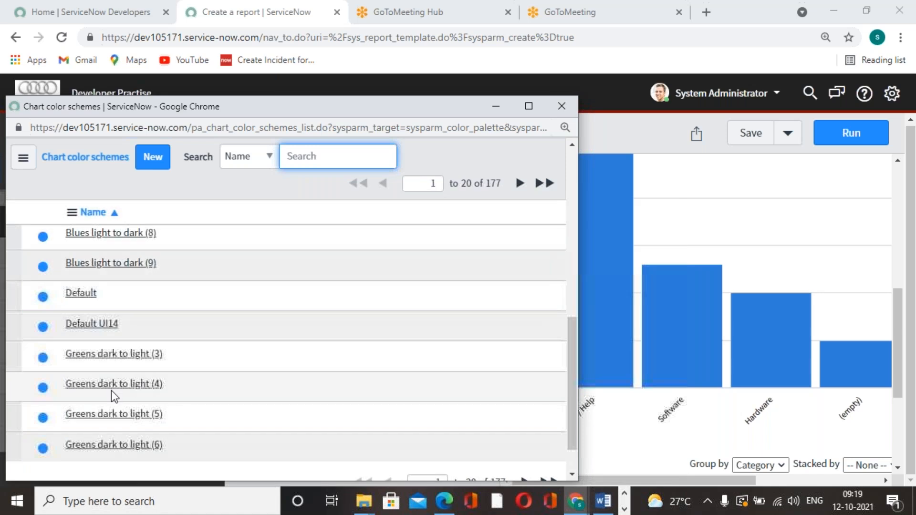
pyautogui.click(78, 359)
pyautogui.click(419, 332)
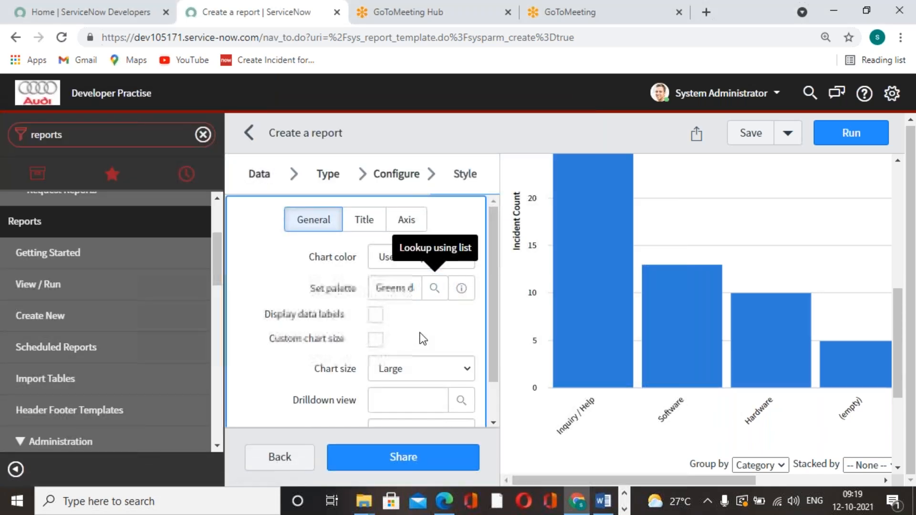
# Step: Display data labels on the chart, place them in the middle of the bars, and save the report
pyautogui.click(376, 316)
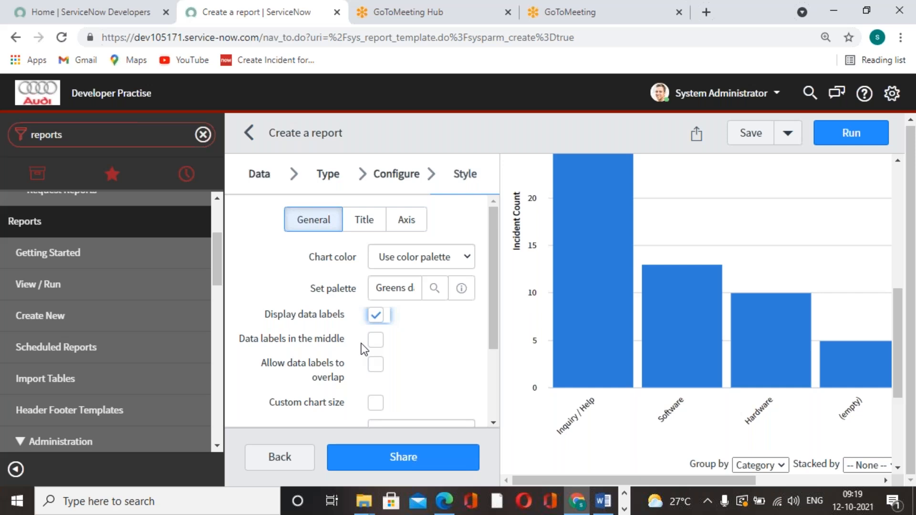
pyautogui.moveTo(590, 281)
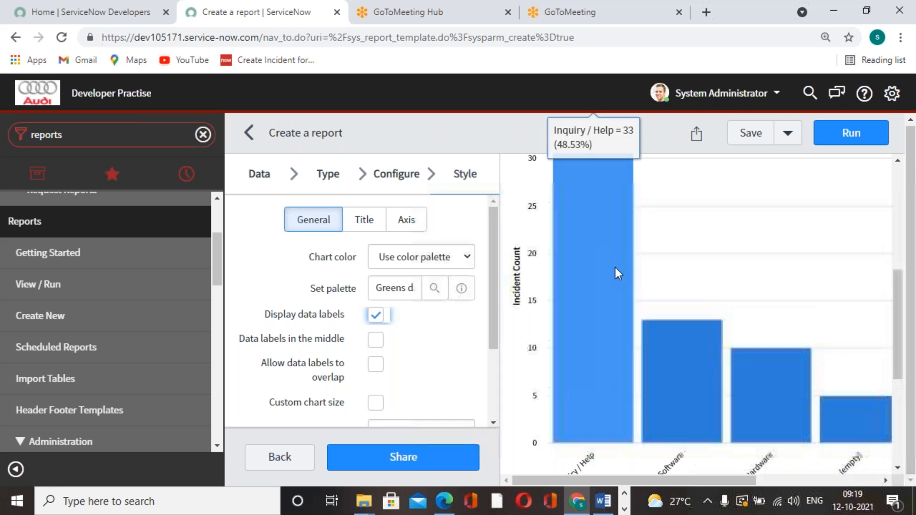
pyautogui.scroll(-3, 732, 385)
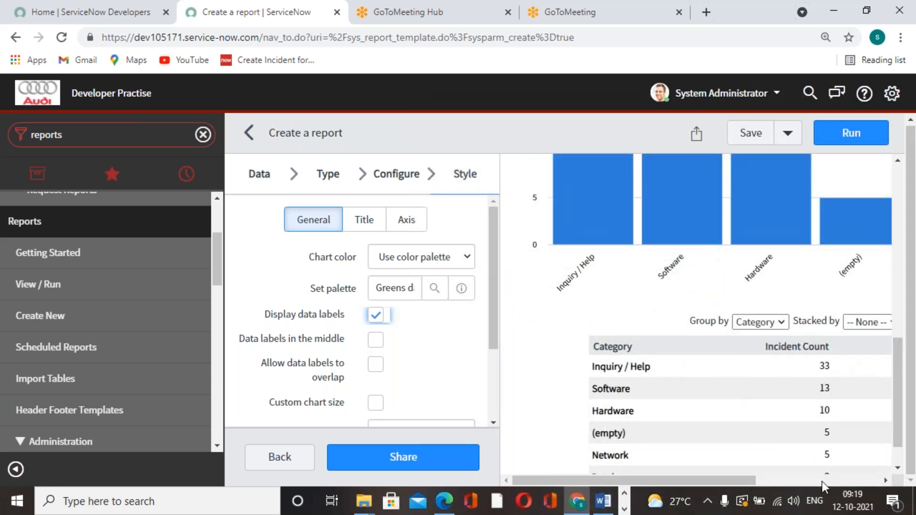
pyautogui.scroll(3, 660, 356)
pyautogui.moveTo(599, 351)
pyautogui.scroll(-2, 402, 356)
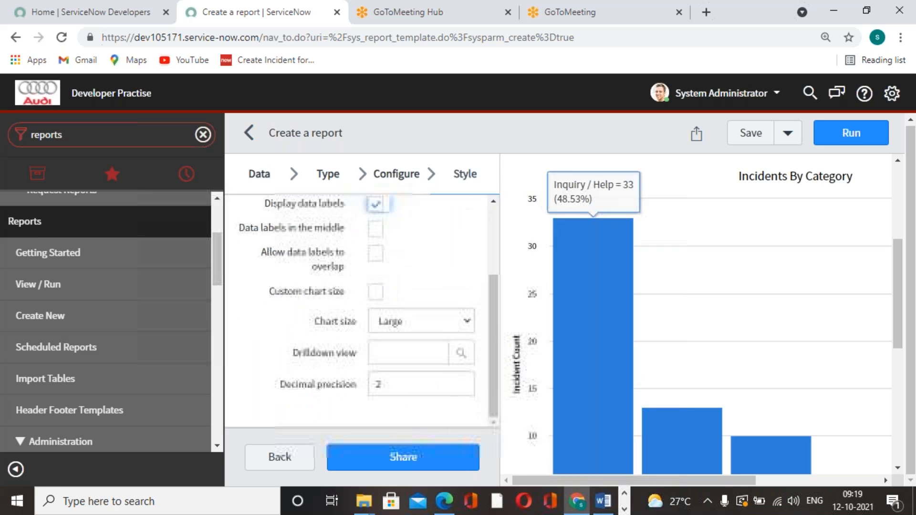
pyautogui.click(376, 231)
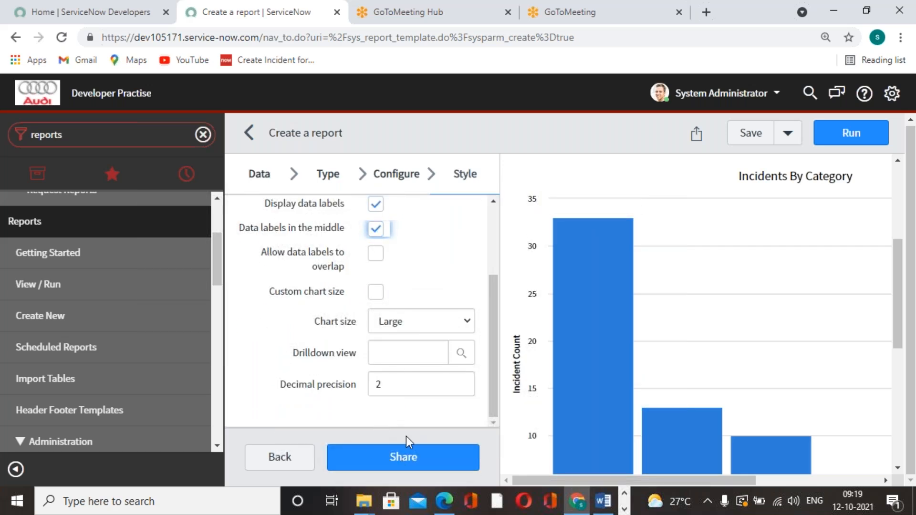
pyautogui.click(750, 133)
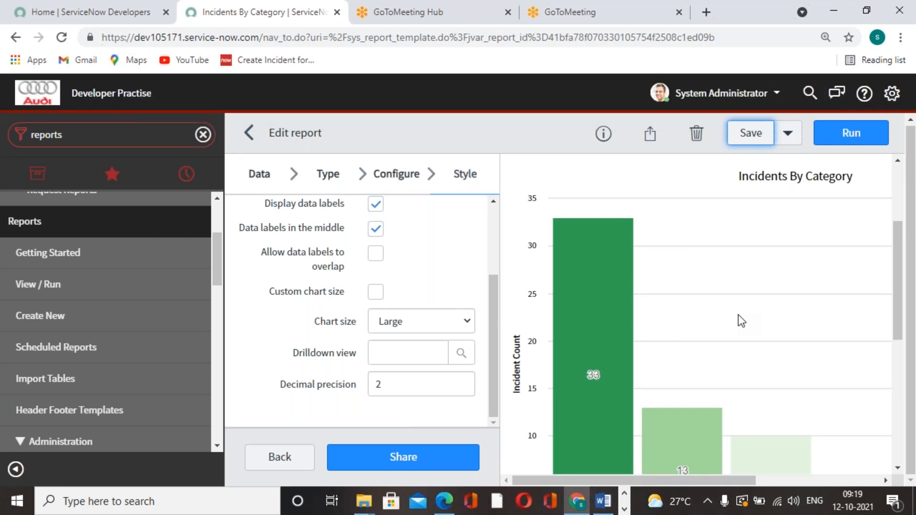
# Step: Examine the saved chart's bar colors and data labels along with the category data table
pyautogui.moveTo(607, 361)
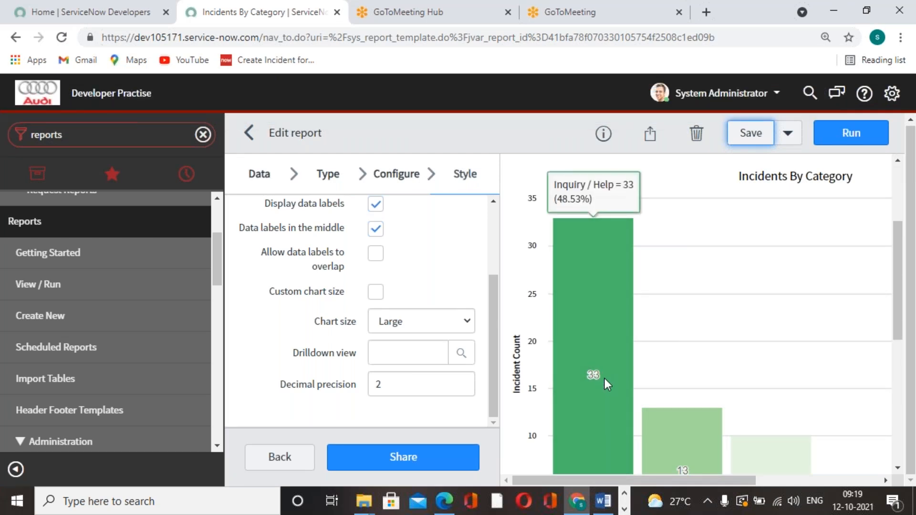
pyautogui.scroll(-3, 605, 379)
pyautogui.scroll(2, 605, 379)
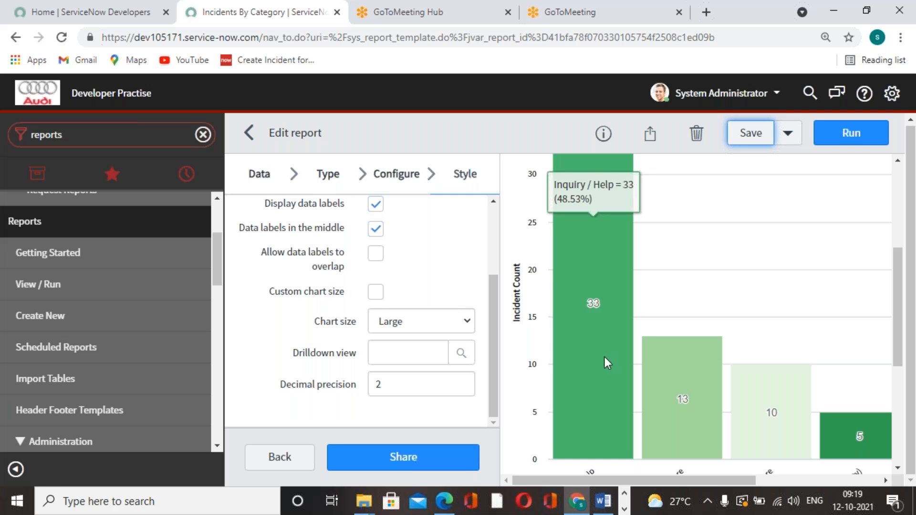
pyautogui.scroll(2, 605, 296)
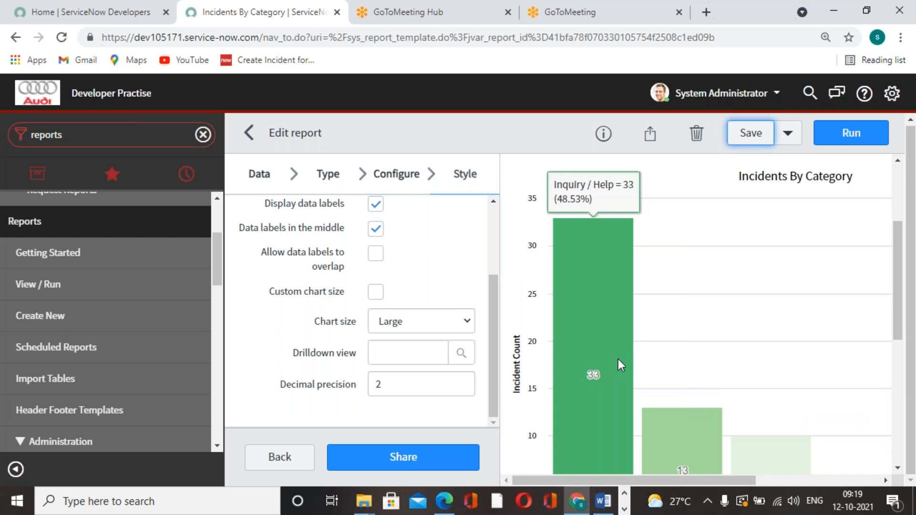
pyautogui.scroll(-4, 618, 359)
pyautogui.scroll(1, 422, 298)
pyautogui.scroll(1, 467, 369)
pyautogui.scroll(-1, 467, 369)
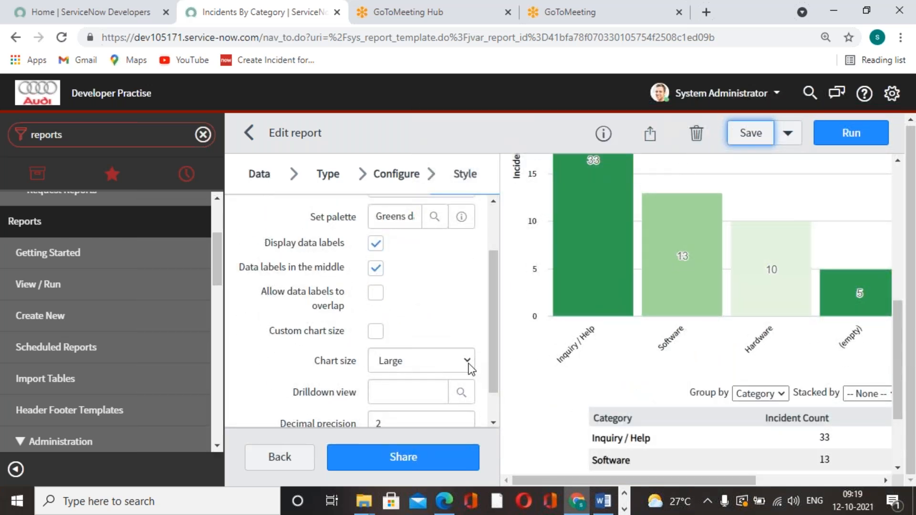
# Step: Set the chart size to Medium in the report's general style settings
pyautogui.click(470, 365)
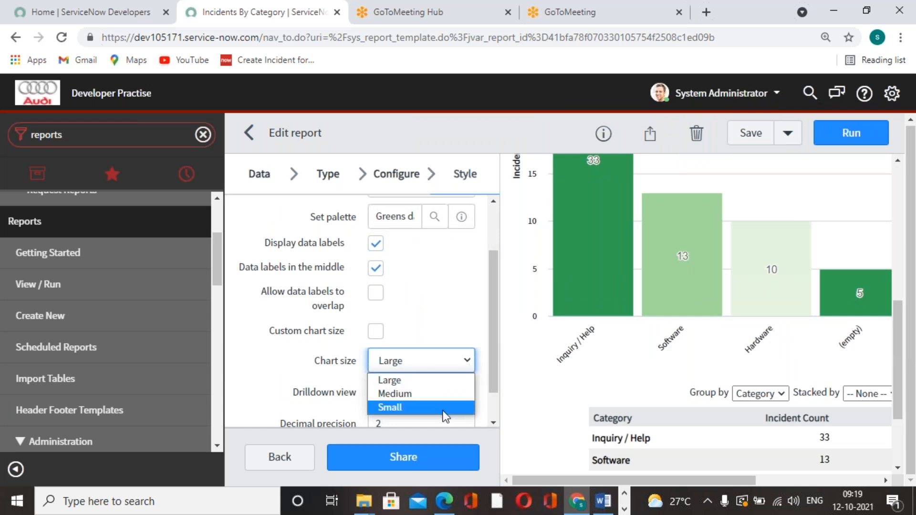
pyautogui.click(431, 394)
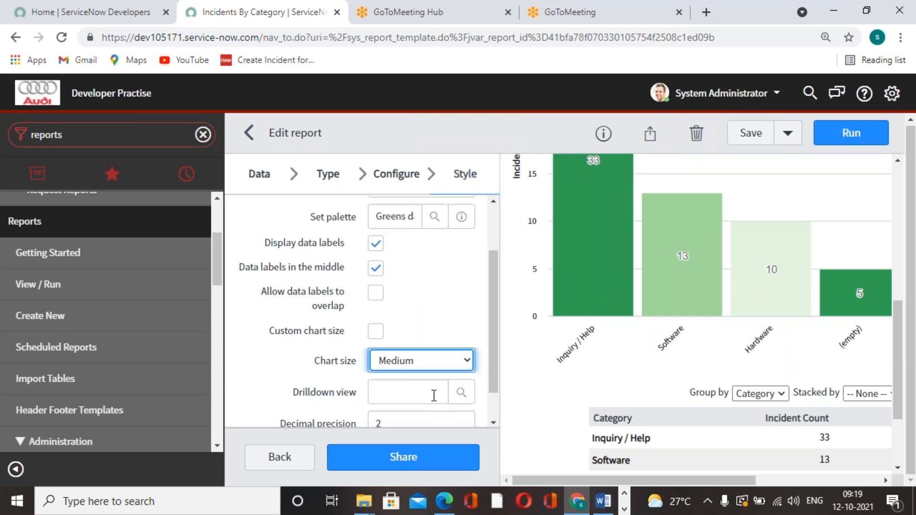
pyautogui.scroll(-1, 433, 396)
pyautogui.scroll(2, 433, 395)
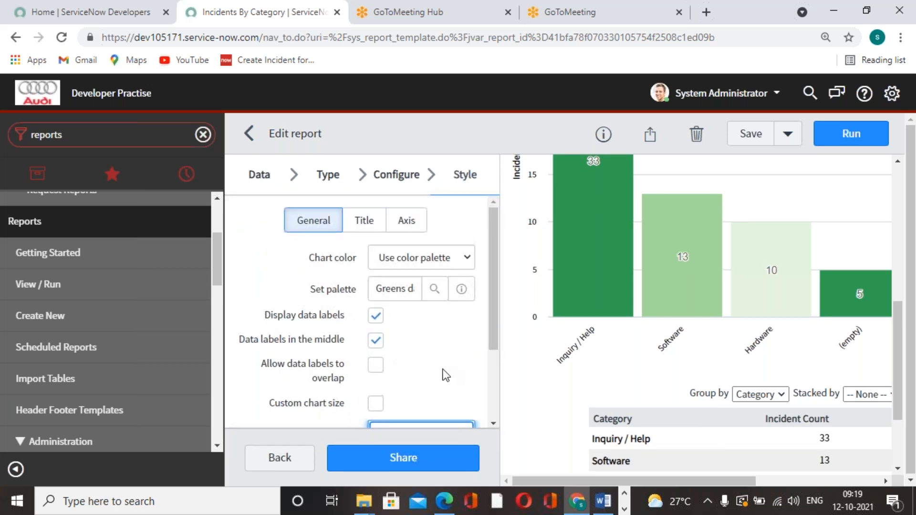
# Step: Set the size of the chart title to 20 px, save the report, and check the updated chart preview
pyautogui.click(365, 221)
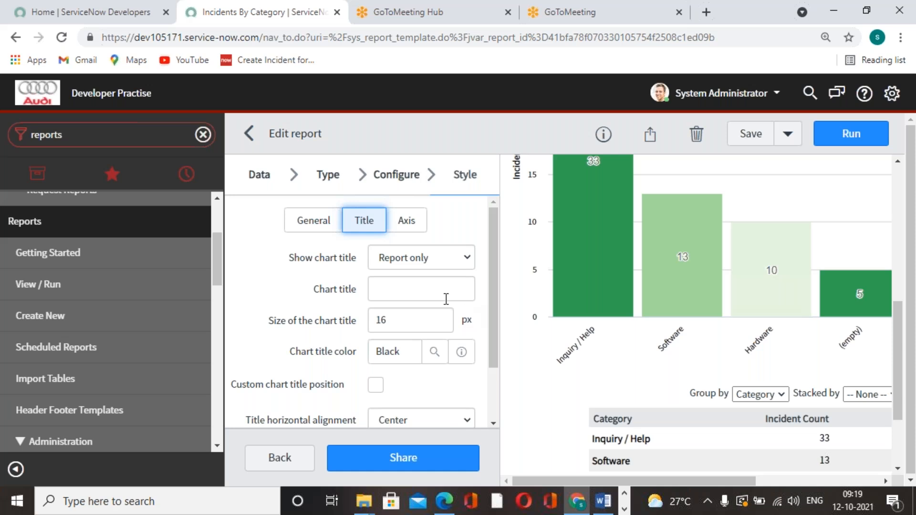
pyautogui.scroll(8, 522, 296)
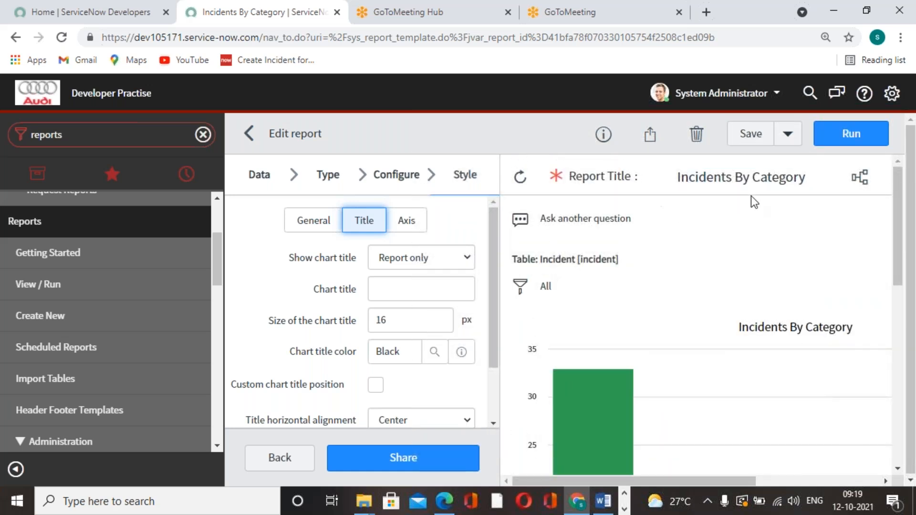
pyautogui.doubleClick(419, 328)
pyautogui.write('20')
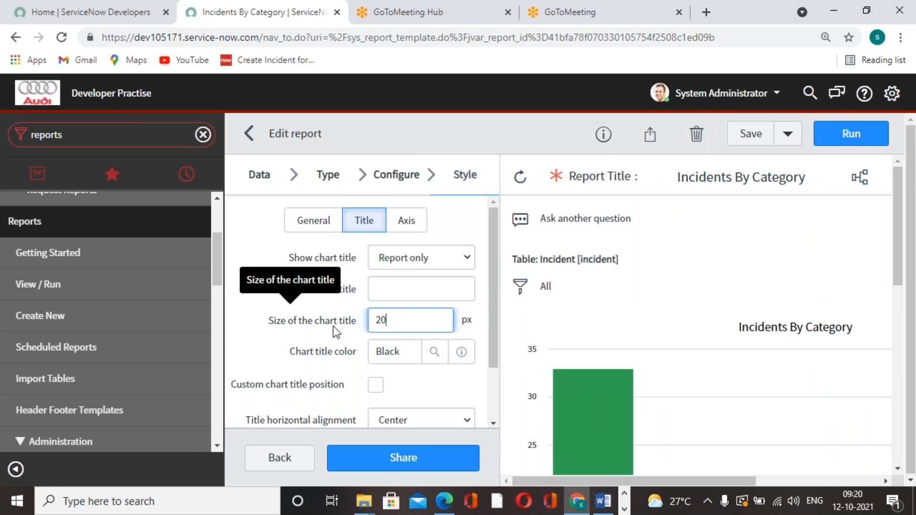
pyautogui.click(751, 134)
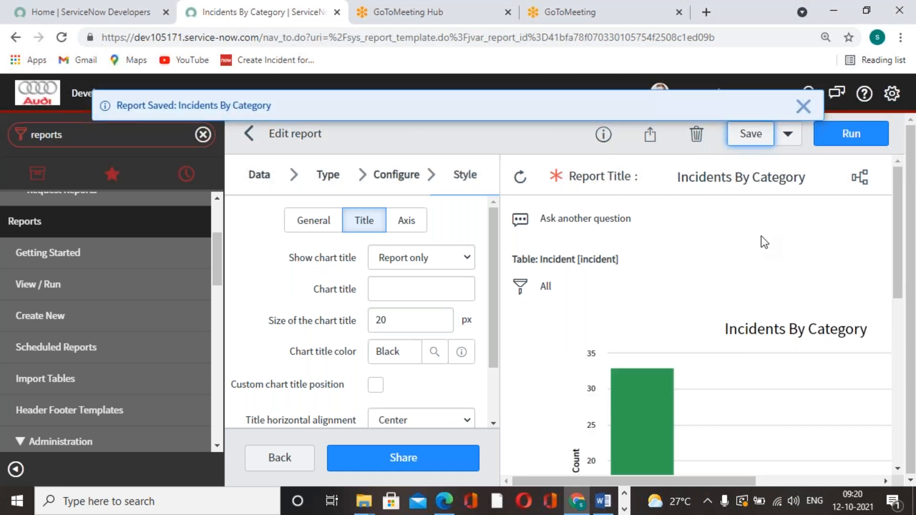
pyautogui.scroll(-3, 748, 307)
pyautogui.scroll(-3, 748, 308)
pyautogui.scroll(1, 675, 326)
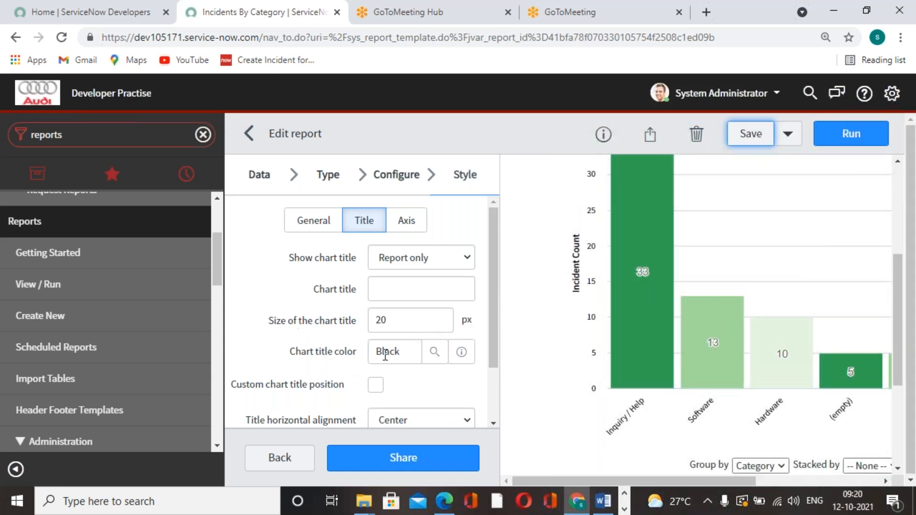
pyautogui.scroll(3, 689, 285)
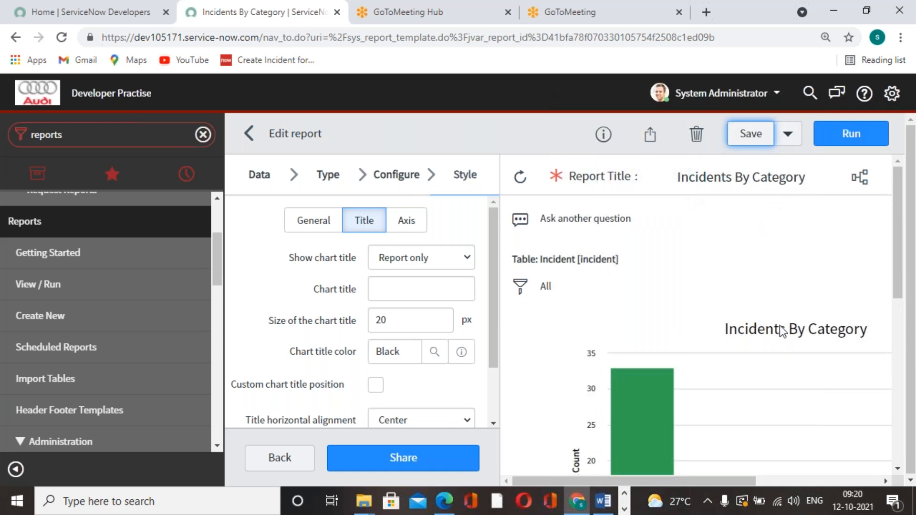
# Step: Set the chart title's horizontal alignment to Left and save the report
pyautogui.scroll(-2, 431, 394)
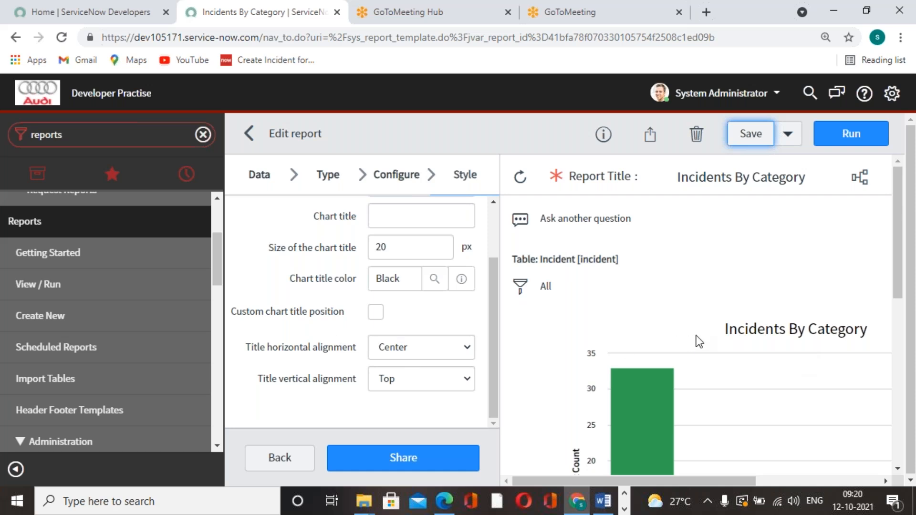
pyautogui.scroll(-2, 699, 334)
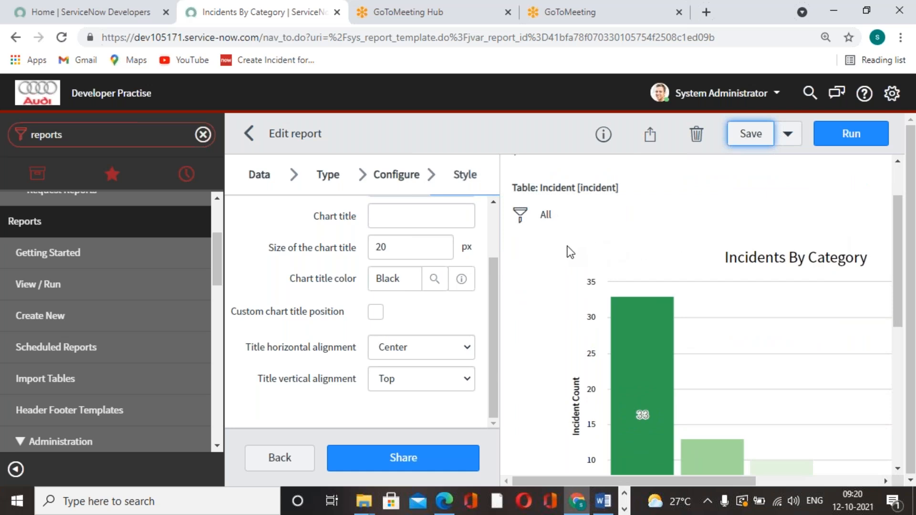
pyautogui.click(459, 348)
pyautogui.click(438, 370)
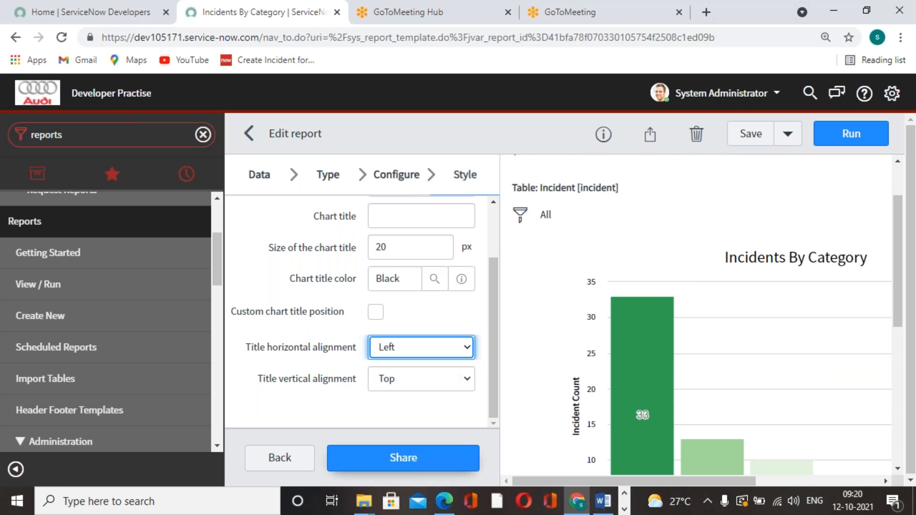
pyautogui.click(744, 140)
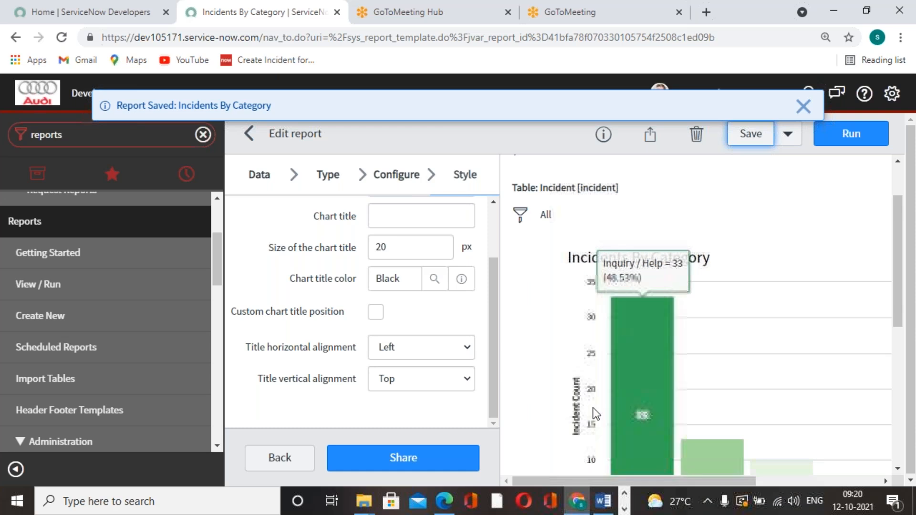
# Step: Set the chart title's horizontal alignment back to Center
pyautogui.click(471, 346)
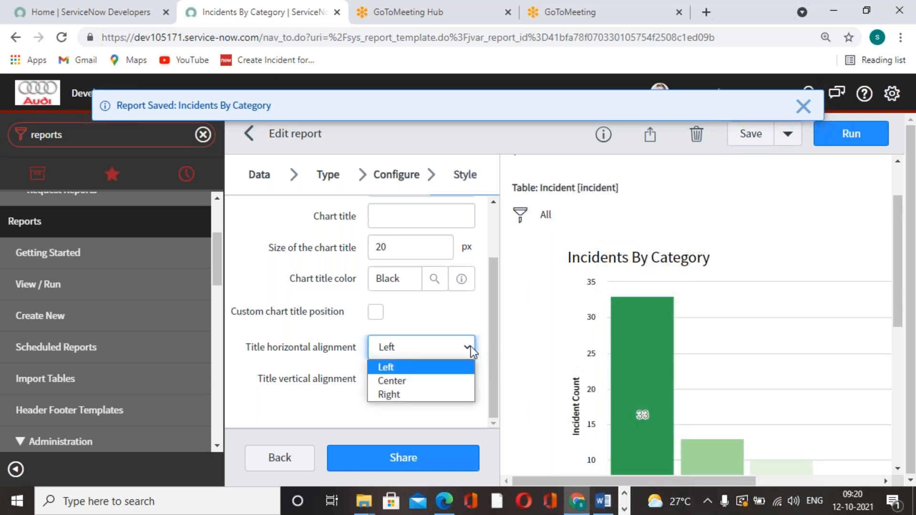
pyautogui.click(420, 380)
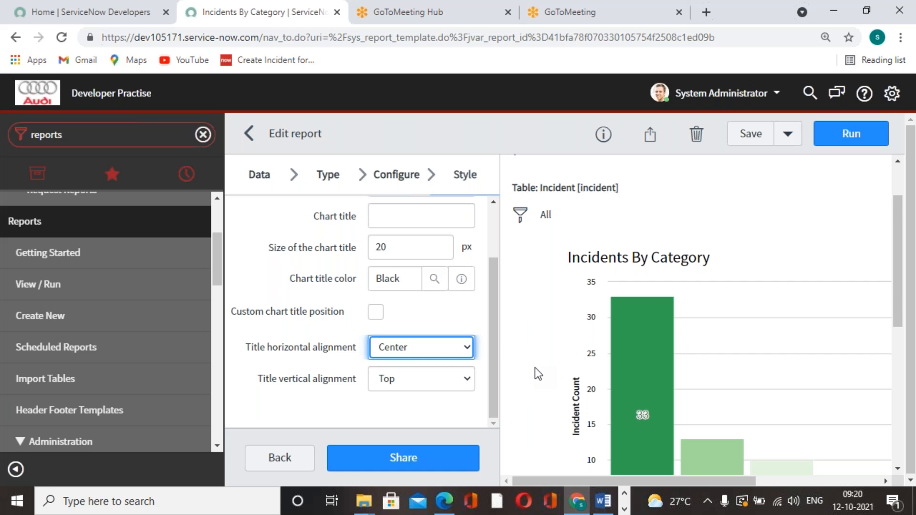
pyautogui.scroll(2, 542, 384)
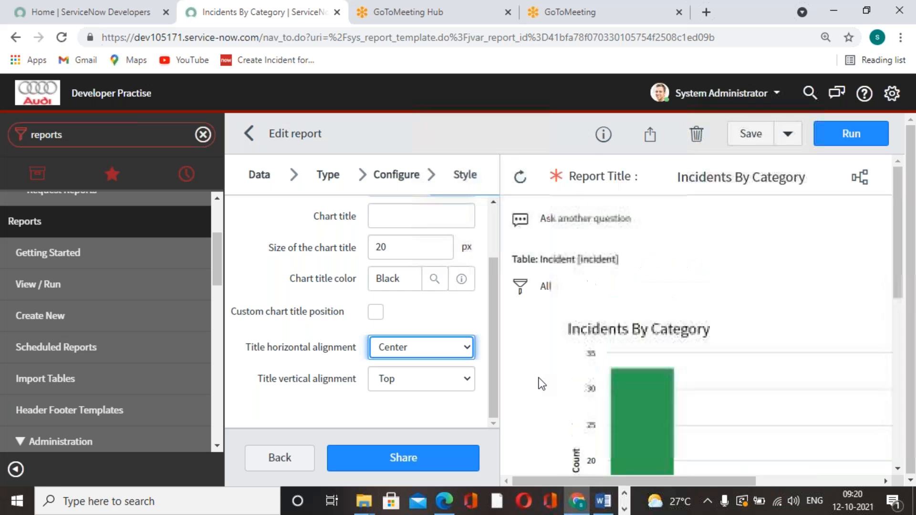
# Step: Filter the report to incidents whose Priority is 1 - Critical and save the report
pyautogui.scroll(2, 368, 334)
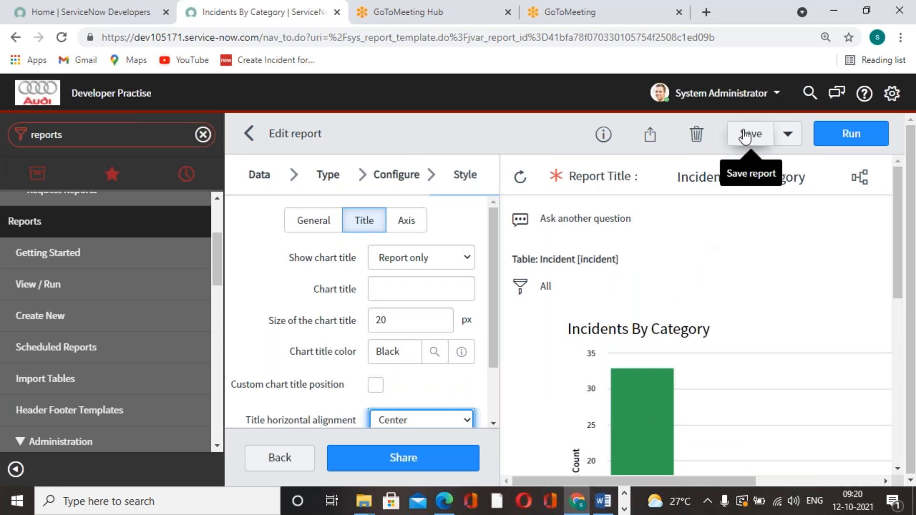
pyautogui.scroll(-7, 789, 293)
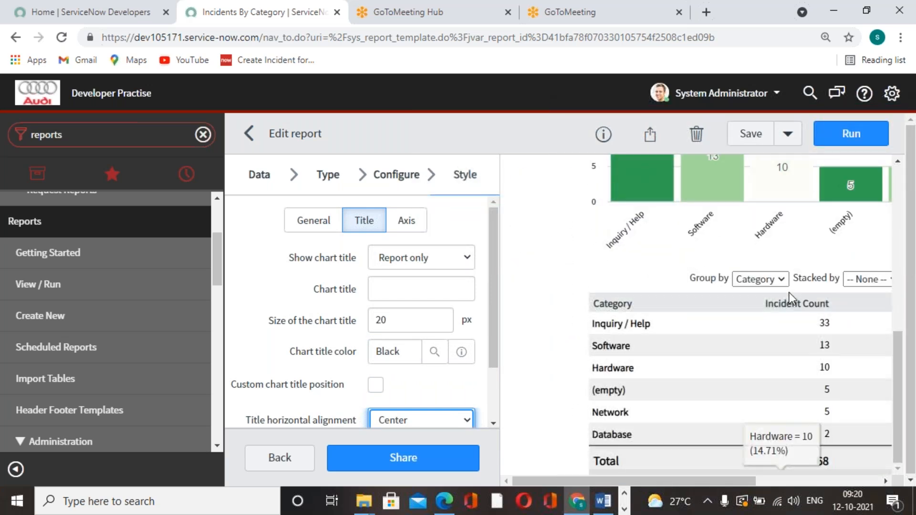
pyautogui.scroll(10, 715, 364)
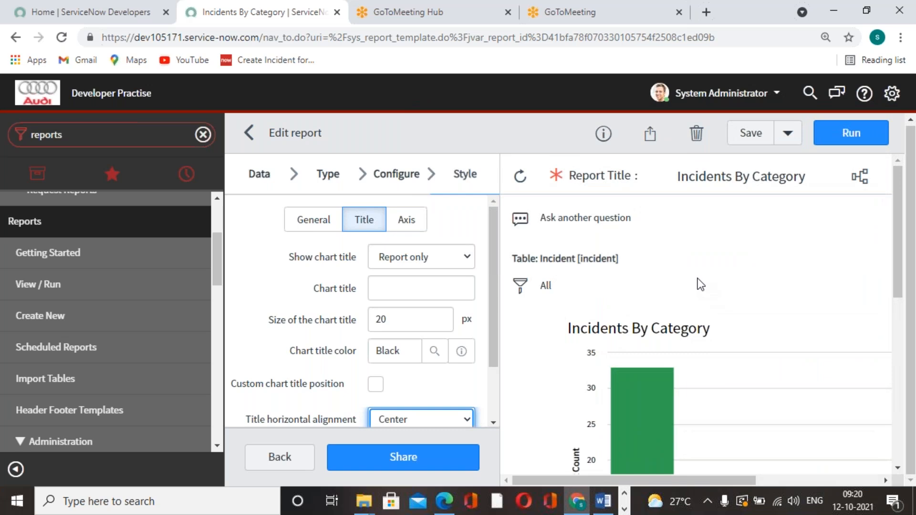
pyautogui.scroll(-2, 699, 281)
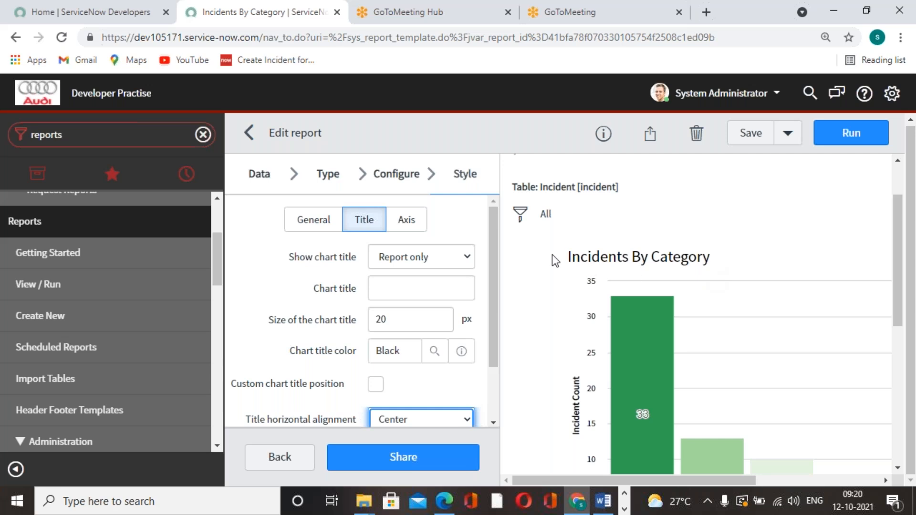
pyautogui.click(520, 215)
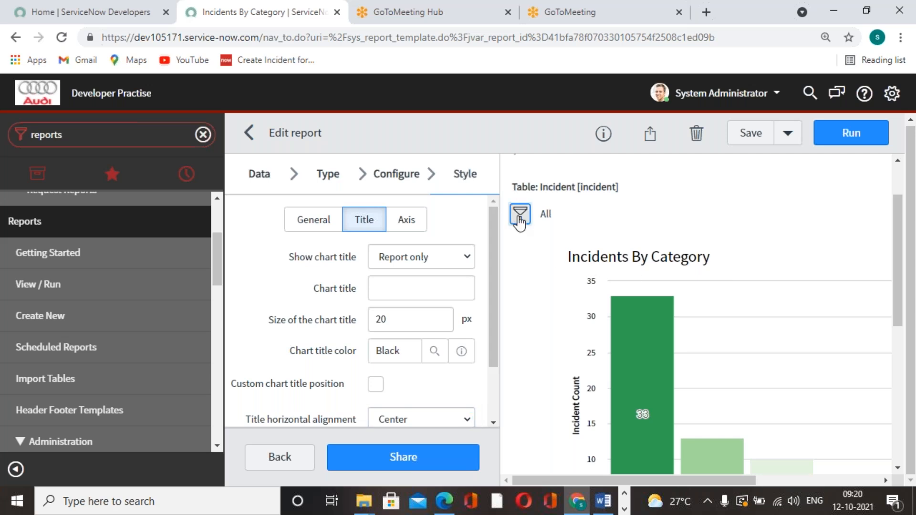
pyautogui.click(615, 325)
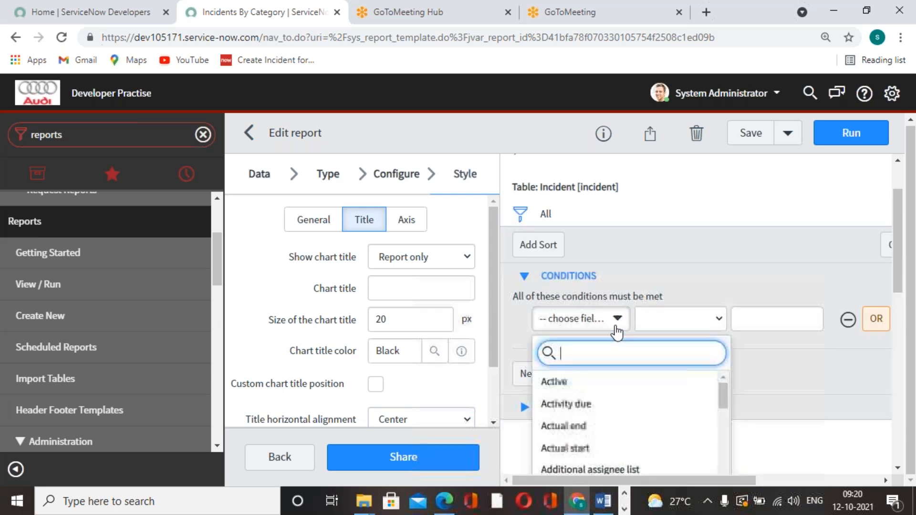
pyautogui.write('pri')
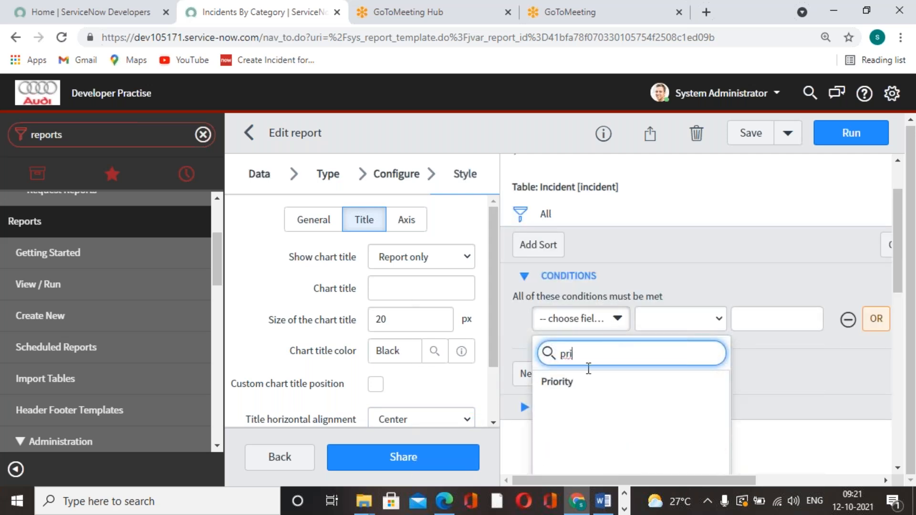
pyautogui.click(569, 386)
pyautogui.click(813, 324)
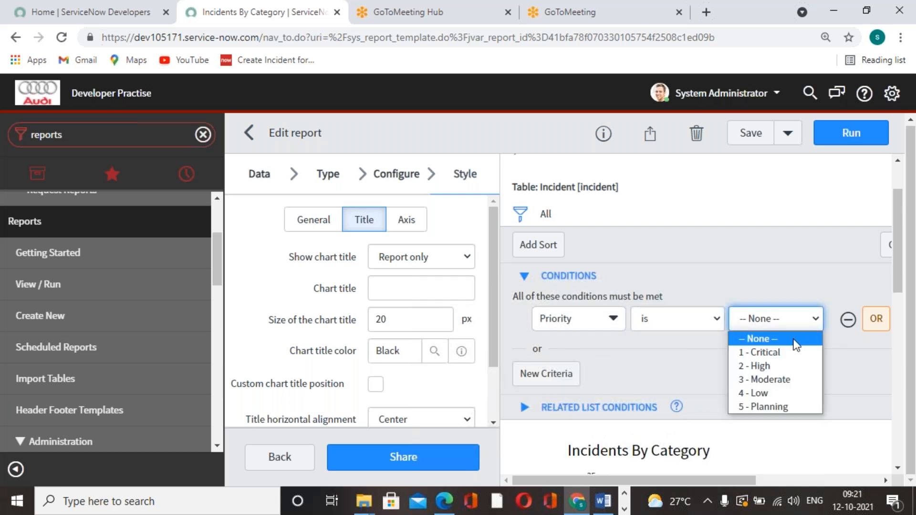
pyautogui.click(789, 352)
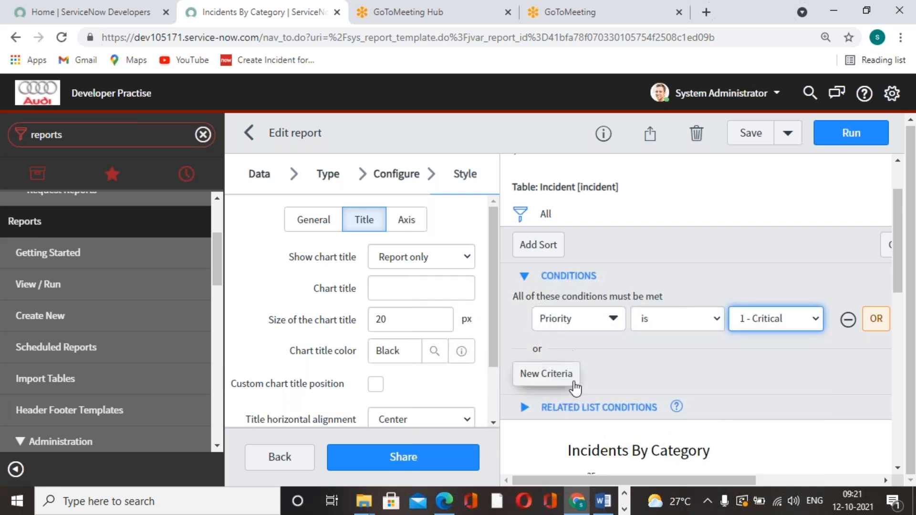
pyautogui.click(750, 133)
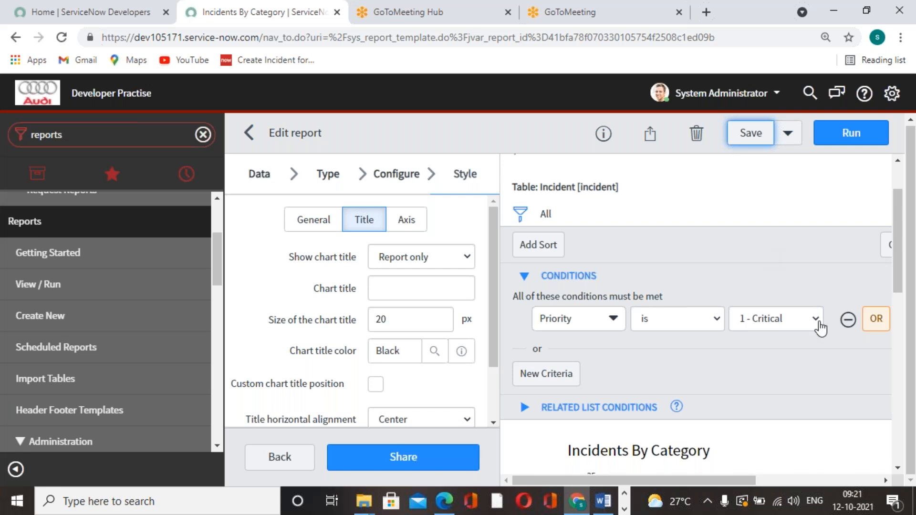
# Step: Examine the filtered bar chart and the table of incident counts and percentages by category
pyautogui.scroll(-5, 818, 324)
pyautogui.scroll(-1, 719, 321)
pyautogui.scroll(1, 719, 321)
pyautogui.moveTo(619, 293)
pyautogui.moveTo(699, 308)
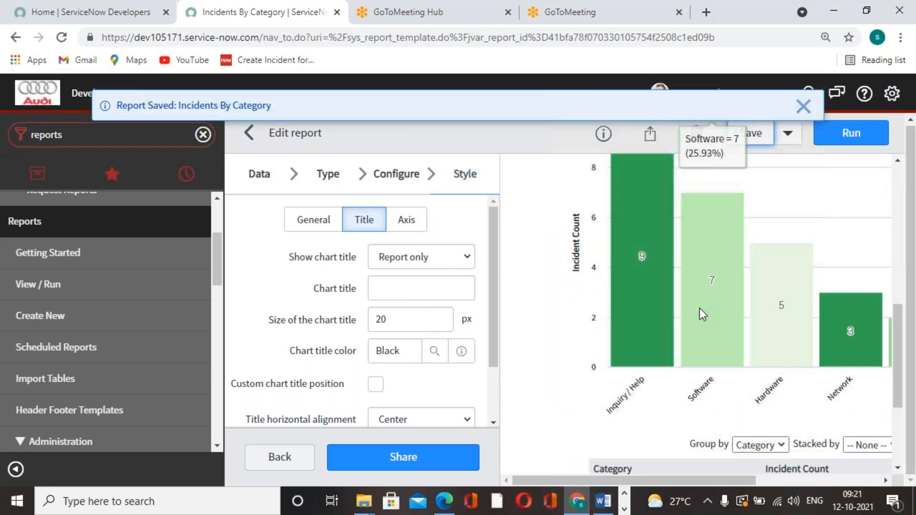
pyautogui.scroll(2, 700, 308)
pyautogui.moveTo(639, 318)
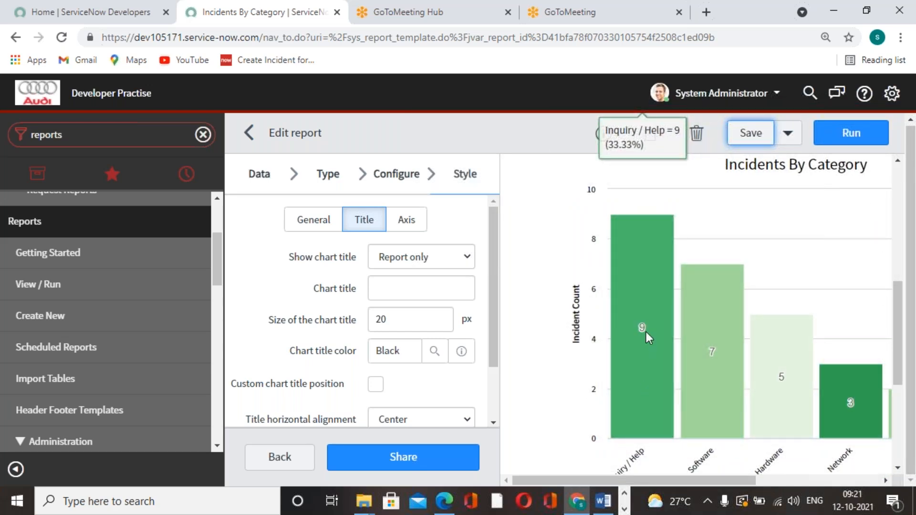
pyautogui.scroll(-1, 646, 331)
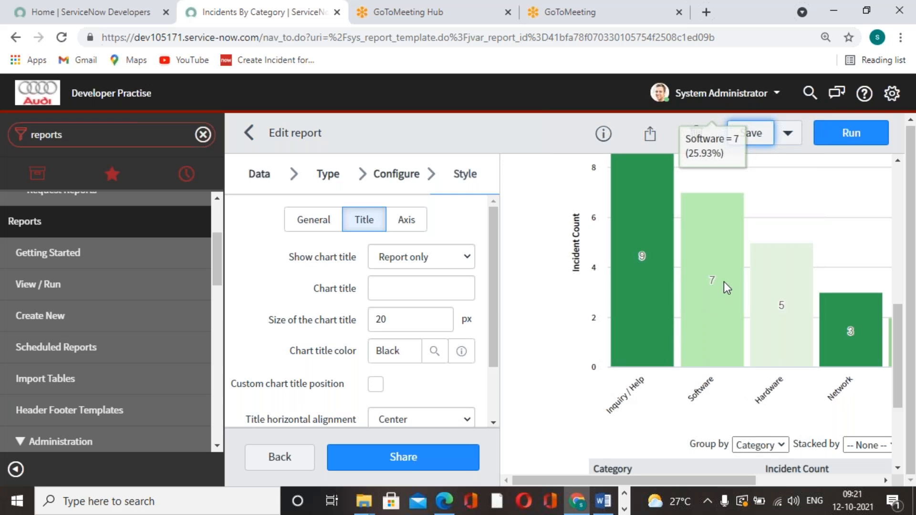
pyautogui.moveTo(734, 482); pyautogui.dragTo(769, 484)
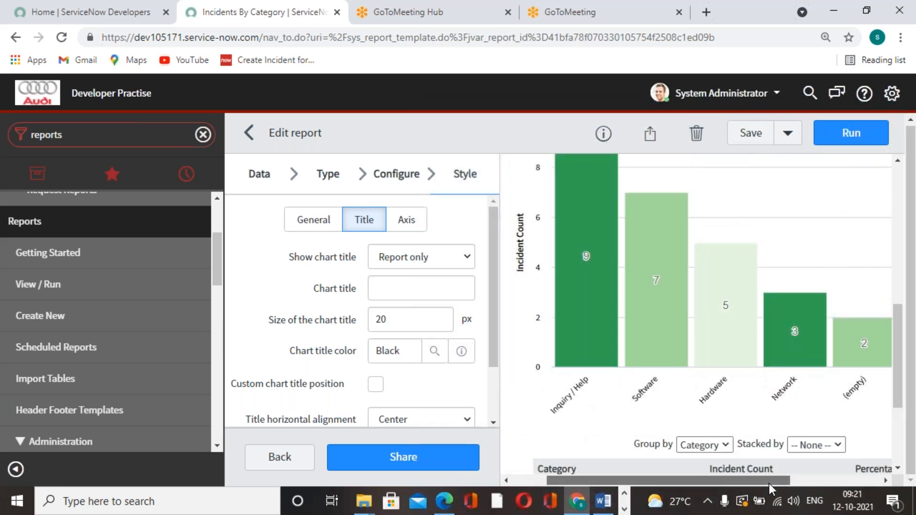
pyautogui.moveTo(769, 484); pyautogui.dragTo(878, 477)
pyautogui.scroll(-4, 697, 372)
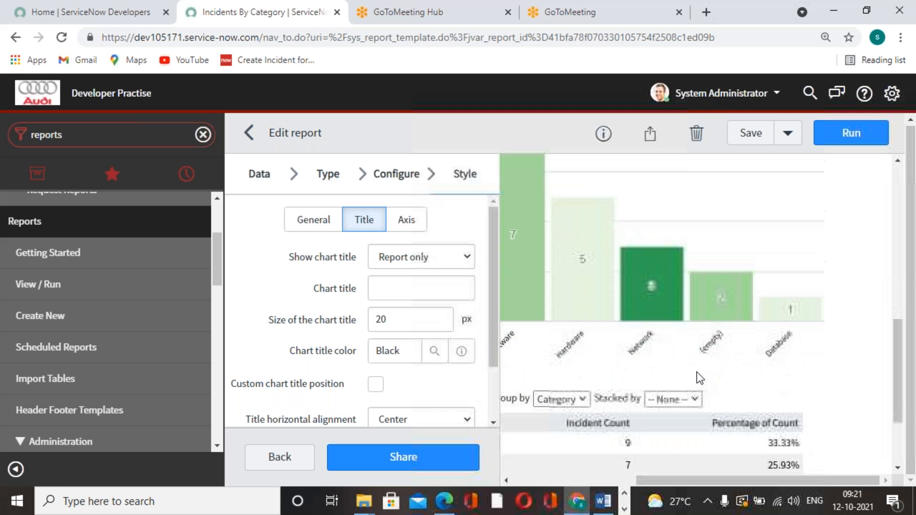
pyautogui.moveTo(797, 479); pyautogui.dragTo(769, 449)
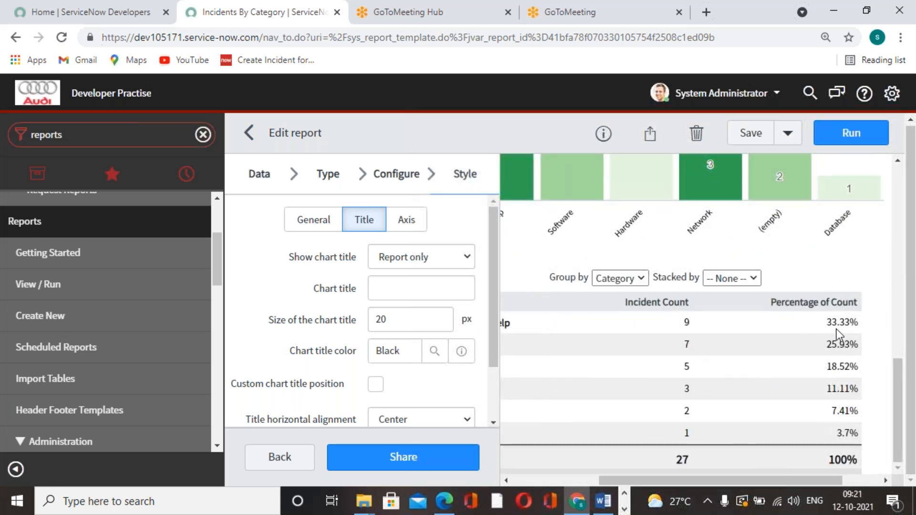
pyautogui.moveTo(832, 479); pyautogui.dragTo(748, 477)
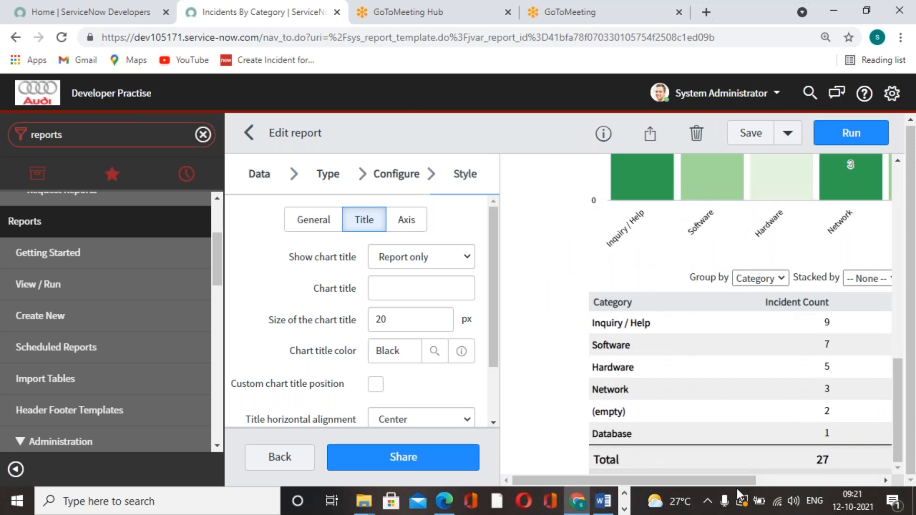
pyautogui.moveTo(735, 482); pyautogui.dragTo(758, 471)
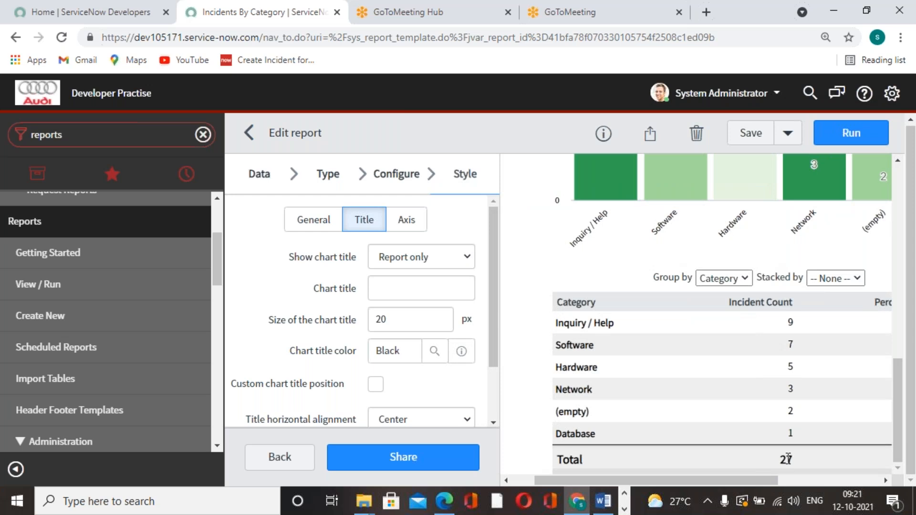
pyautogui.scroll(4, 787, 459)
pyautogui.scroll(-1, 748, 389)
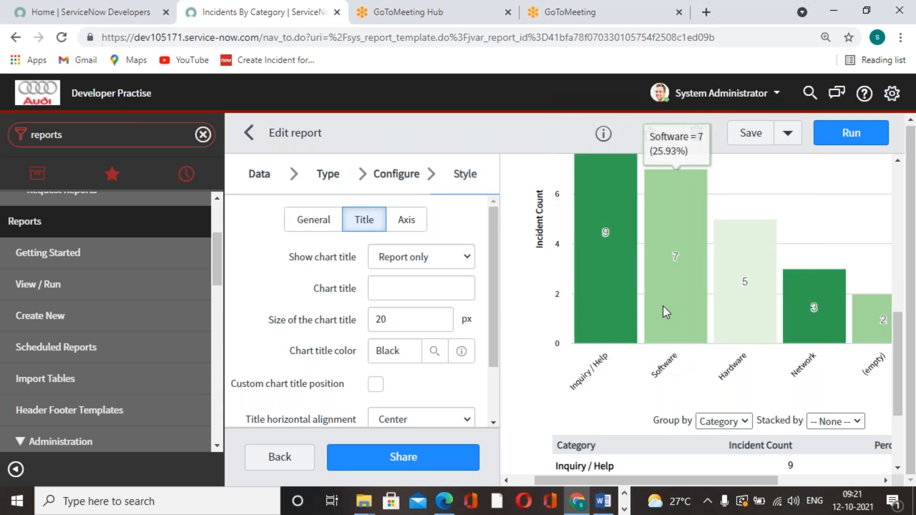
# Step: Clear all filter conditions from the report, save it, and dismiss the save notification
pyautogui.scroll(5, 725, 358)
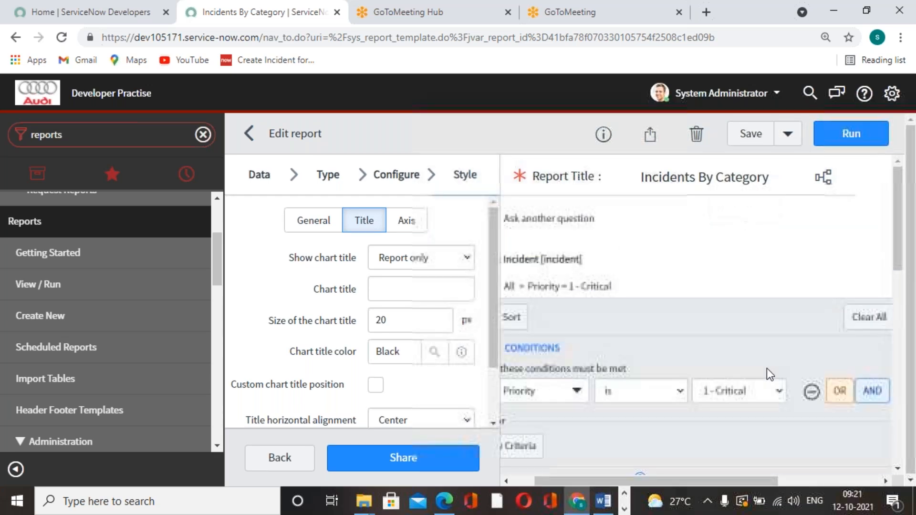
pyautogui.scroll(-1, 817, 396)
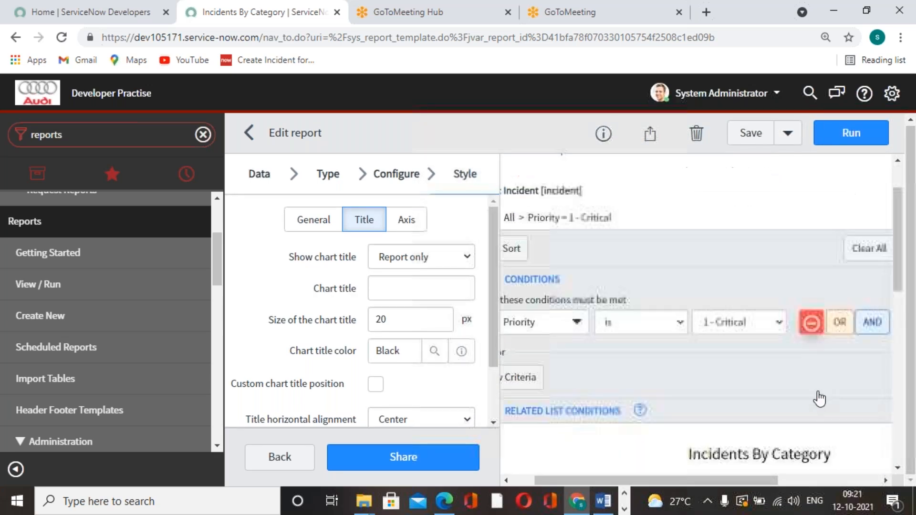
pyautogui.click(864, 260)
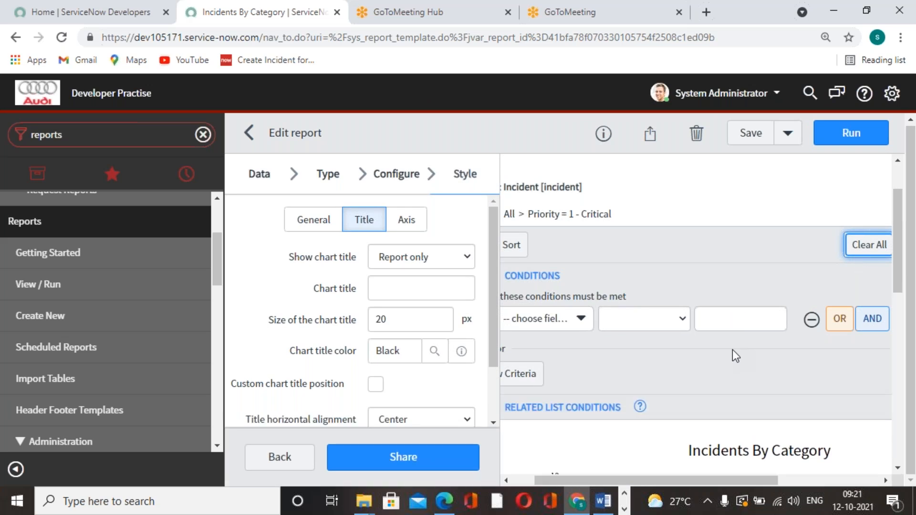
pyautogui.scroll(-3, 768, 411)
pyautogui.scroll(-2, 766, 406)
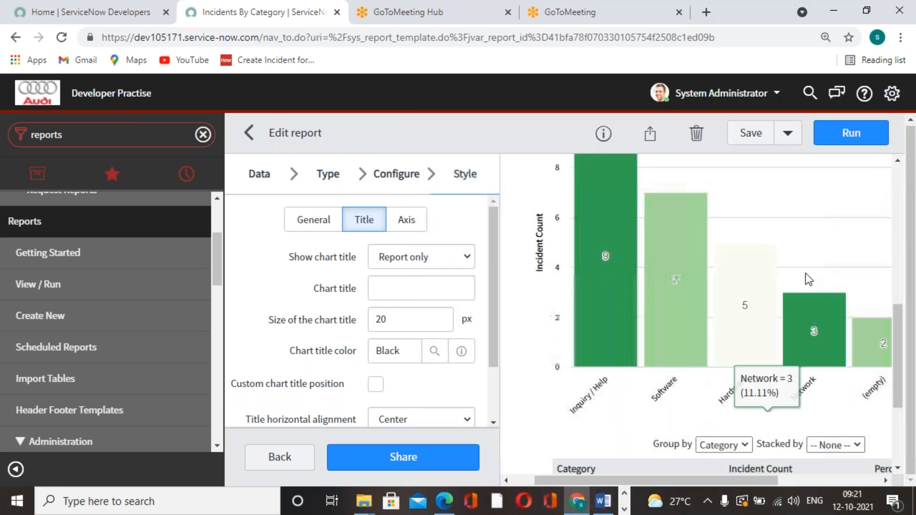
pyautogui.click(762, 138)
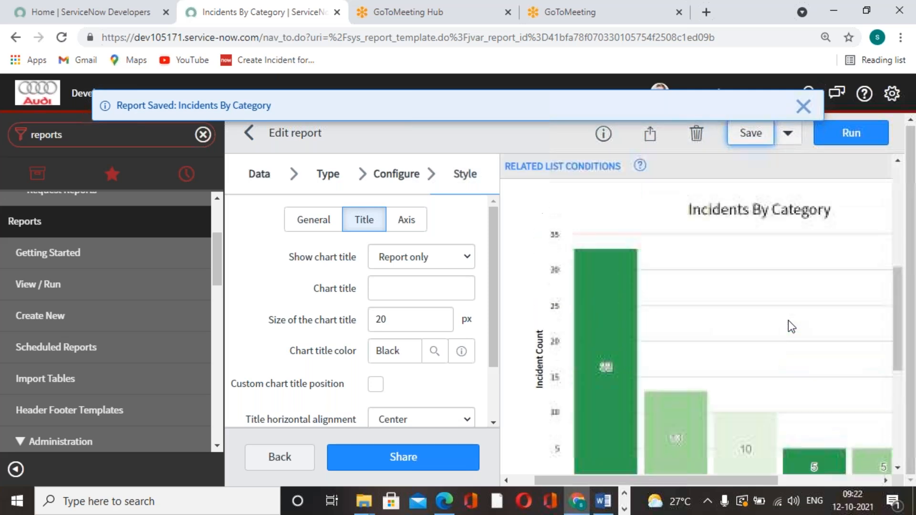
pyautogui.click(804, 106)
pyautogui.scroll(-3, 589, 329)
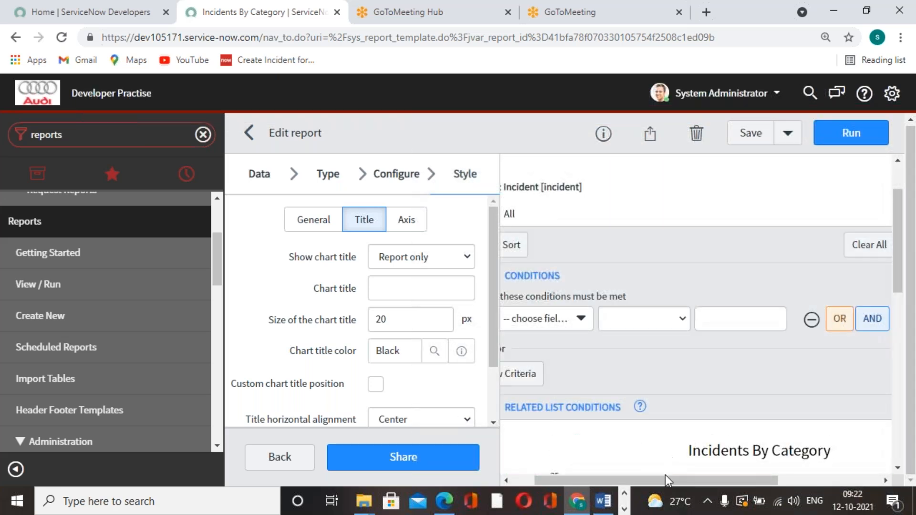
pyautogui.moveTo(663, 477); pyautogui.dragTo(589, 474)
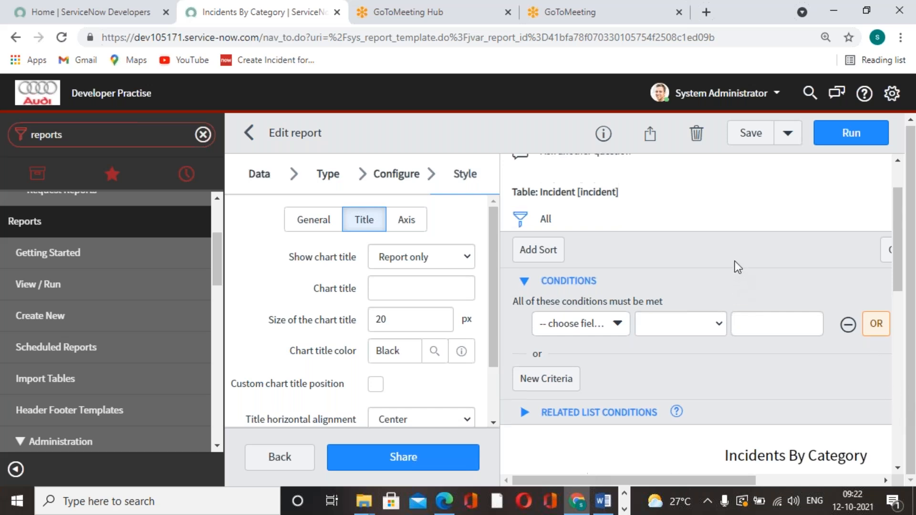
pyautogui.scroll(2, 735, 261)
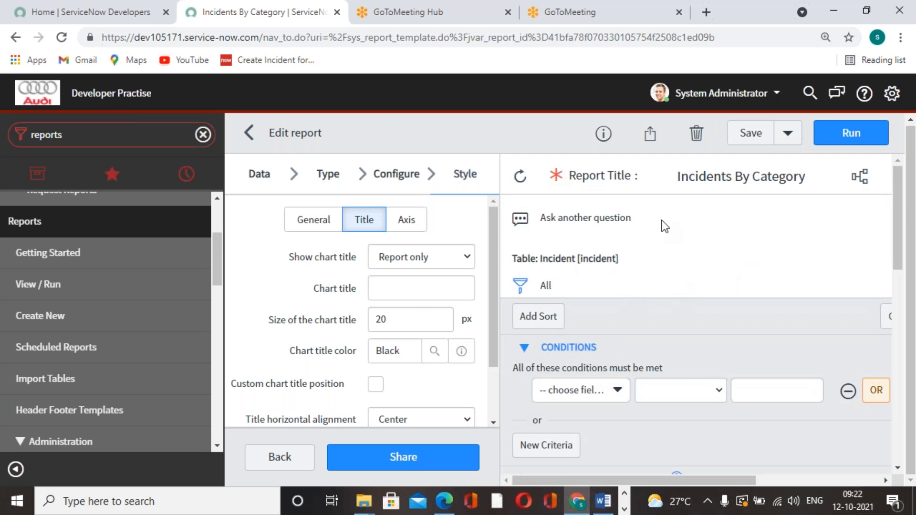
# Step: Open the report's sharing settings and preview the Everyone and the Groups and Users visibility options, including the user selection
pyautogui.click(647, 132)
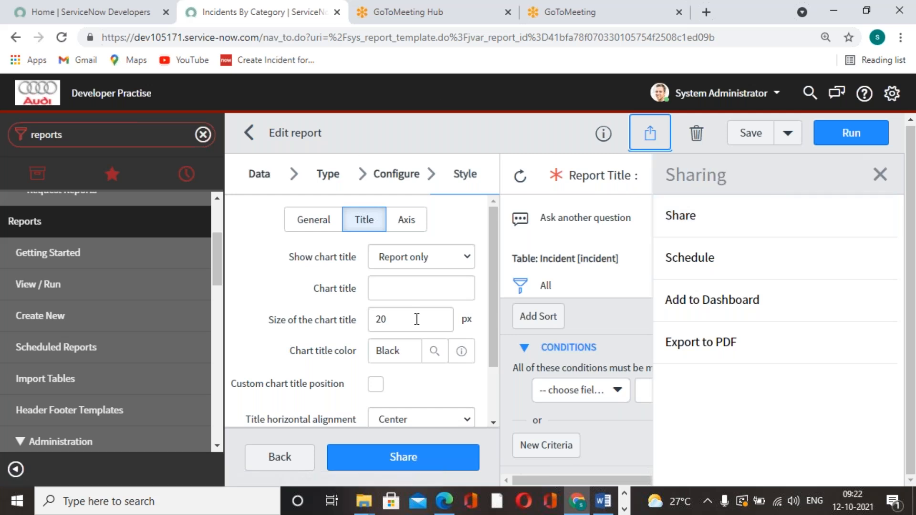
pyautogui.click(752, 228)
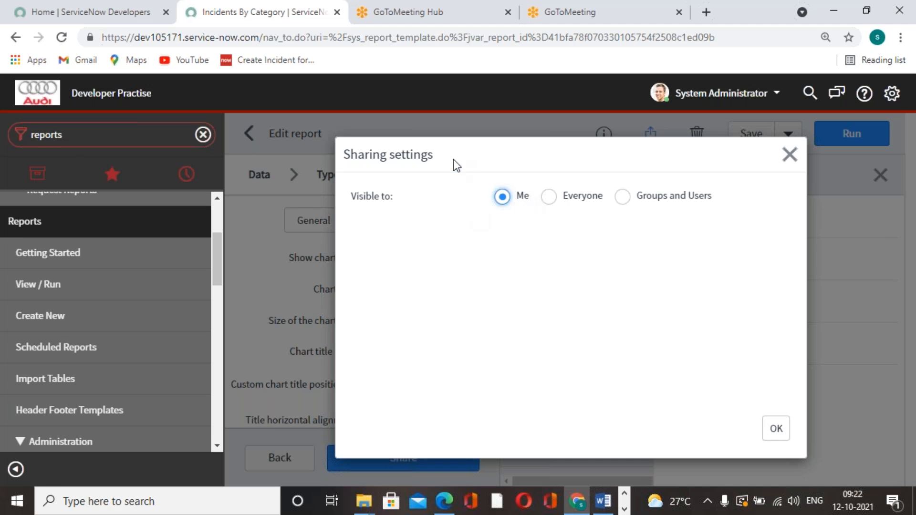
pyautogui.click(548, 196)
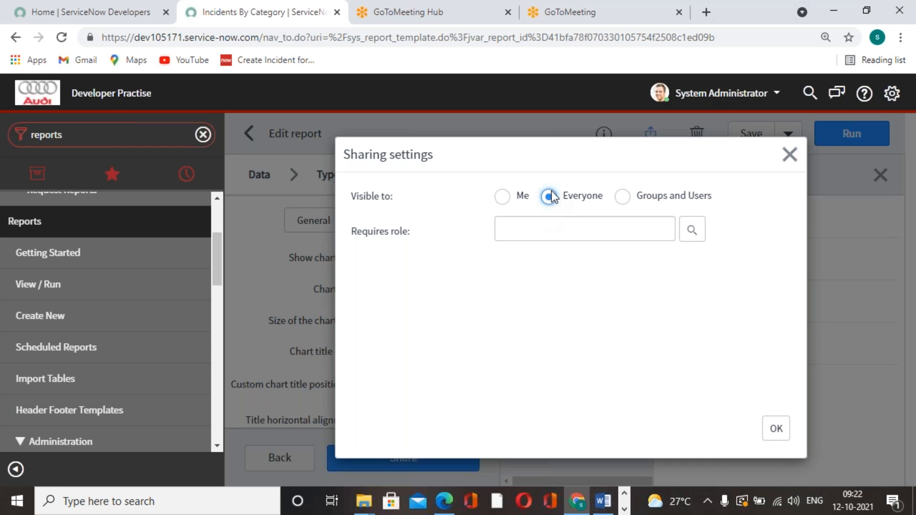
pyautogui.click(623, 198)
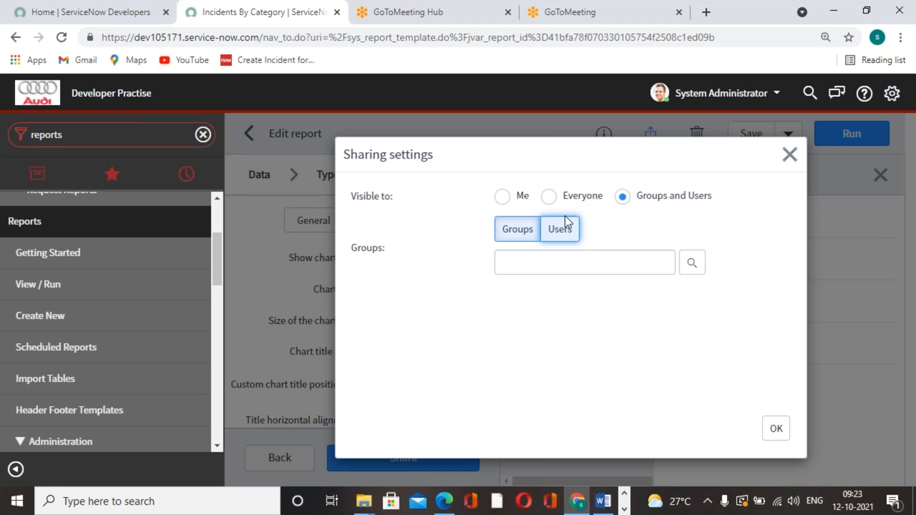
pyautogui.click(560, 233)
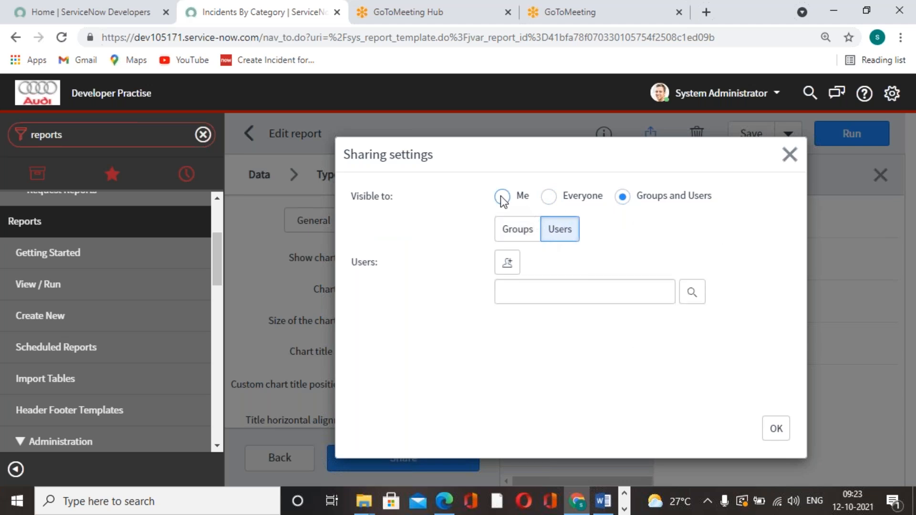
# Step: Make the report visible to Everyone and view the list of roles that can be required, without choosing one
pyautogui.click(556, 197)
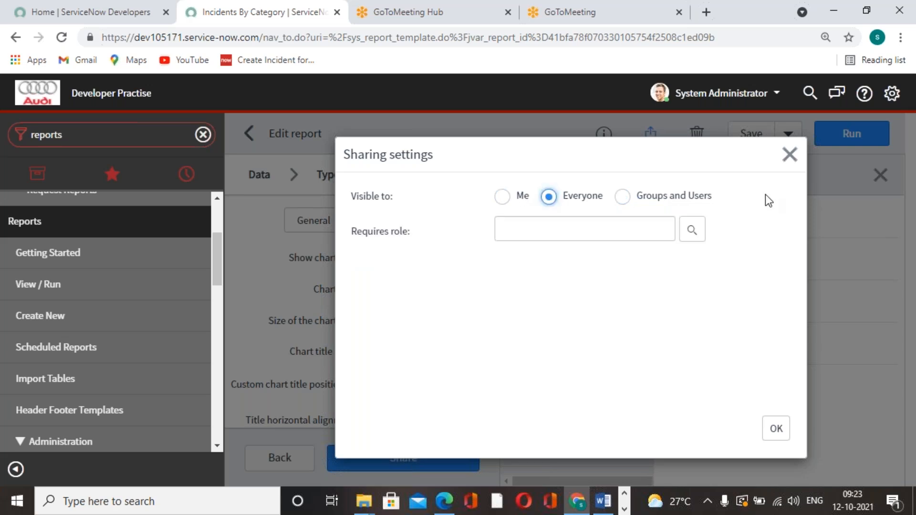
pyautogui.click(692, 230)
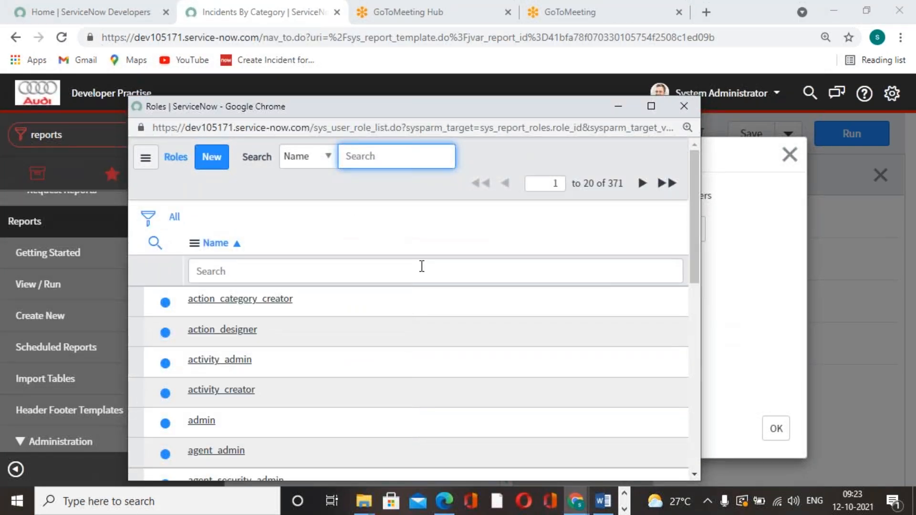
pyautogui.click(683, 108)
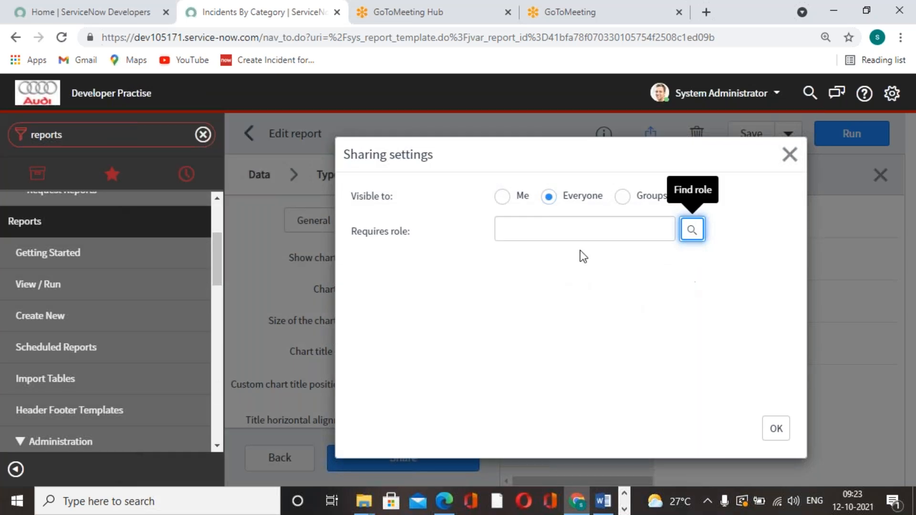
# Step: Close the sharing settings and add the Incidents By Category report to the ITIL Homepage
pyautogui.click(789, 155)
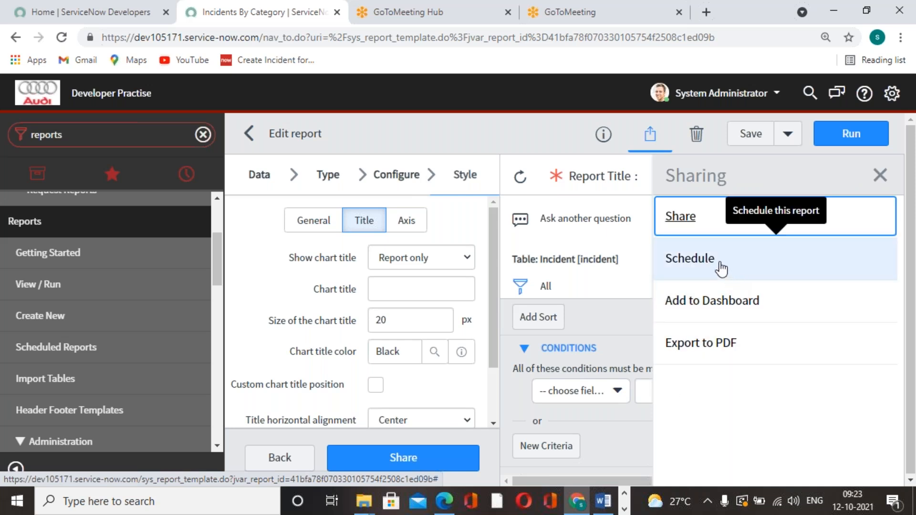
pyautogui.click(720, 313)
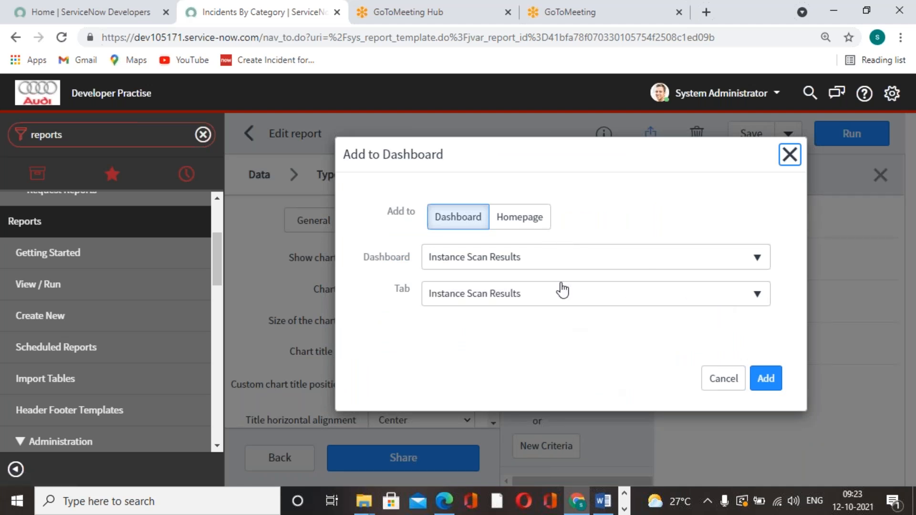
pyautogui.click(521, 217)
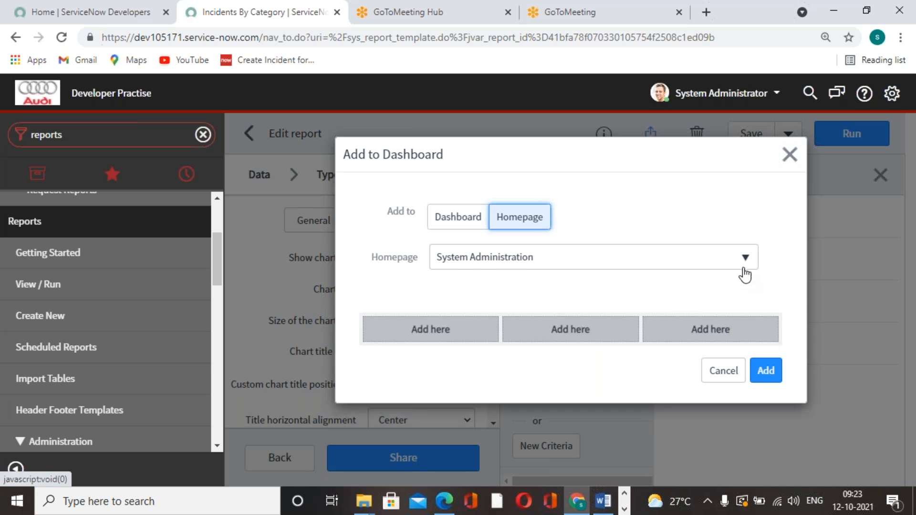
pyautogui.click(745, 261)
pyautogui.click(491, 336)
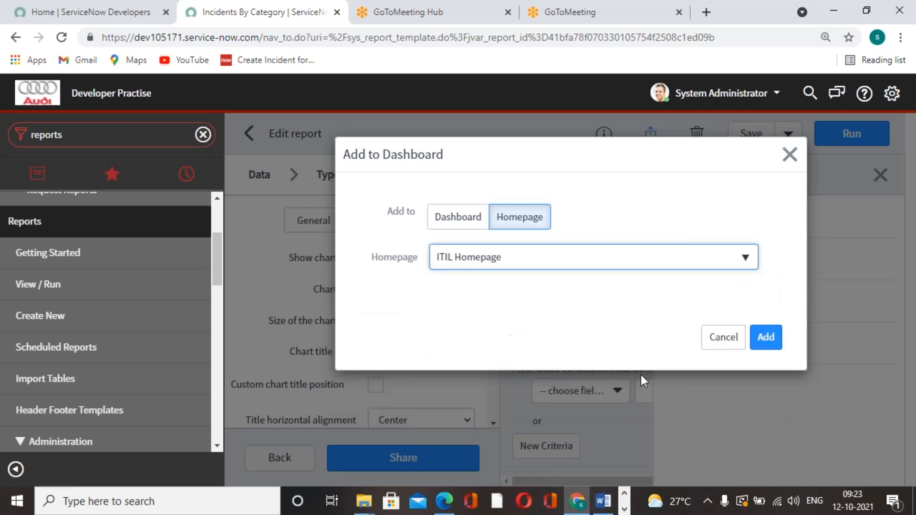
pyautogui.click(577, 339)
pyautogui.click(765, 429)
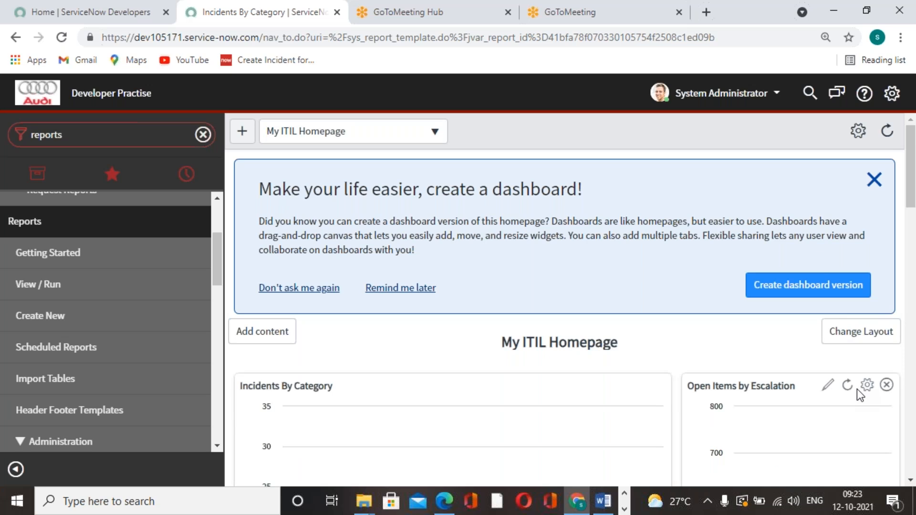
# Step: Examine the Incidents By Category chart and its data table on the My ITIL Homepage
pyautogui.scroll(-5, 408, 365)
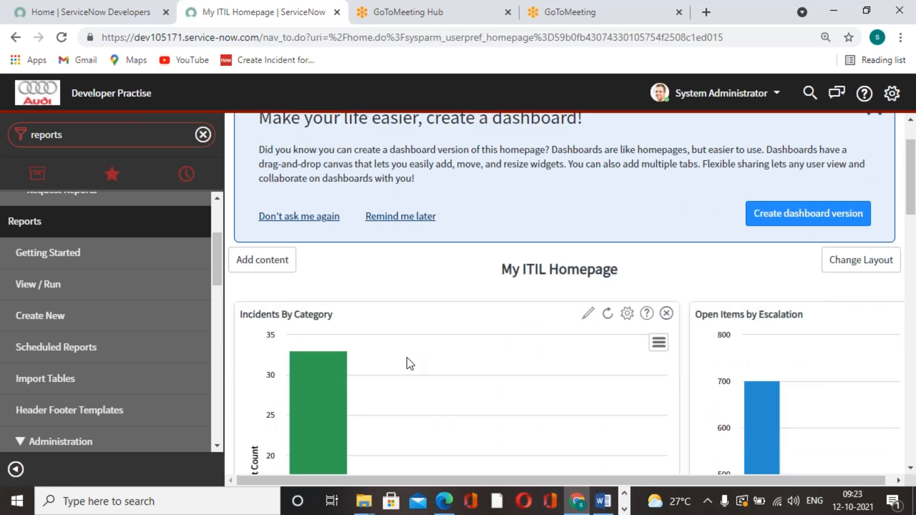
pyautogui.scroll(-3, 485, 374)
pyautogui.scroll(5, 486, 374)
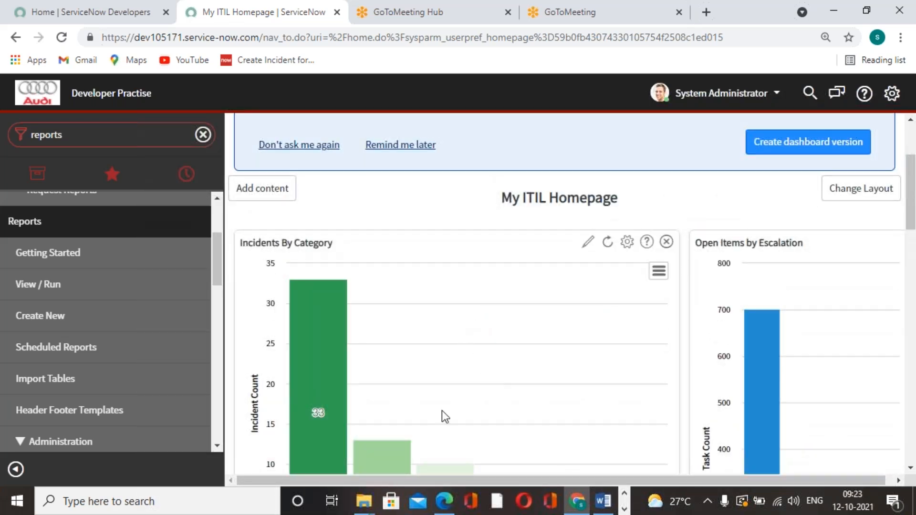
pyautogui.scroll(-10, 460, 390)
pyautogui.scroll(-10, 460, 391)
pyautogui.scroll(6, 462, 389)
pyautogui.scroll(12, 566, 411)
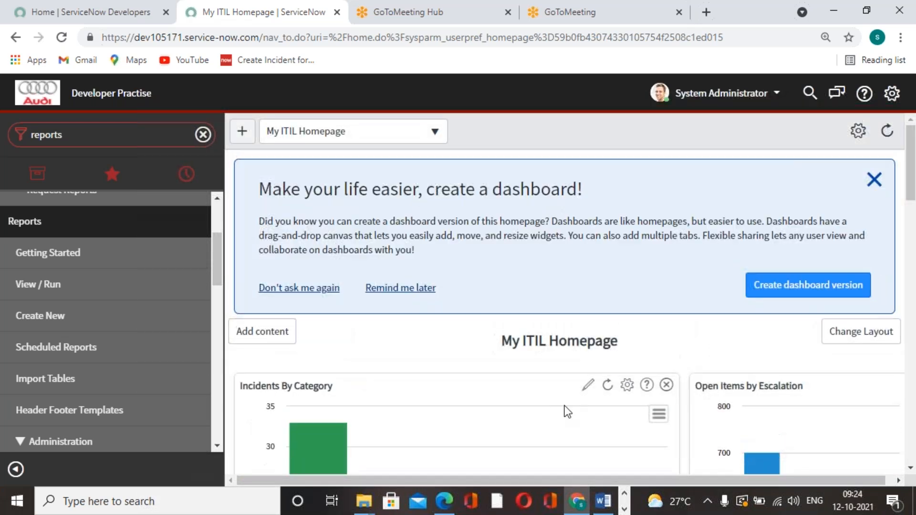
pyautogui.scroll(-6, 449, 305)
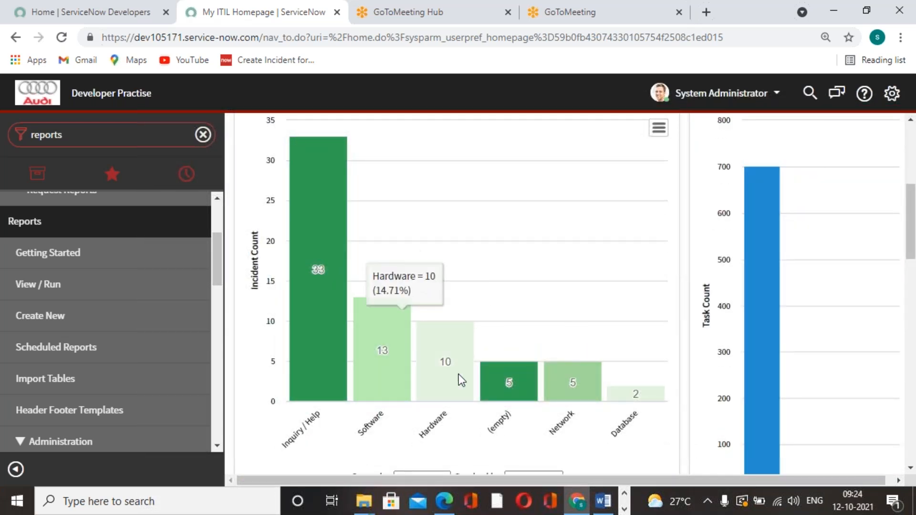
pyautogui.scroll(5, 449, 351)
pyautogui.scroll(-2, 449, 352)
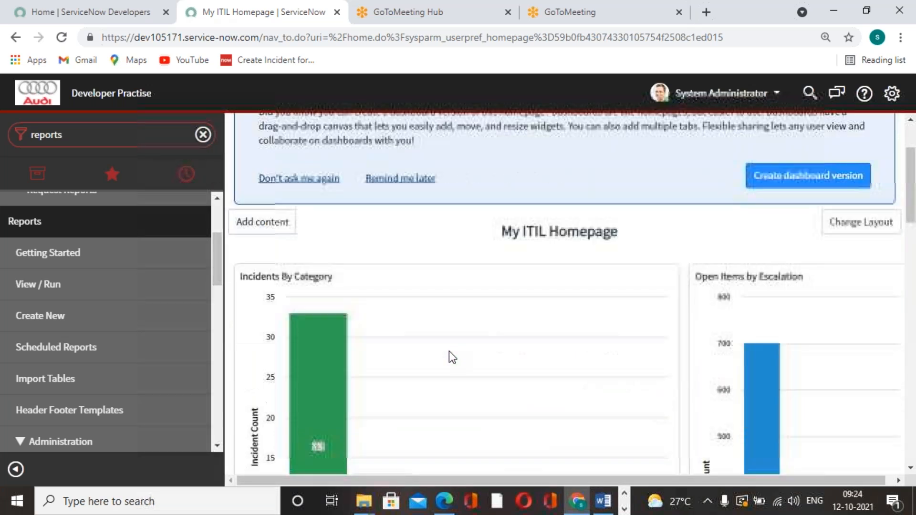
pyautogui.scroll(3, 448, 351)
pyautogui.scroll(-3, 449, 351)
pyautogui.scroll(-4, 448, 357)
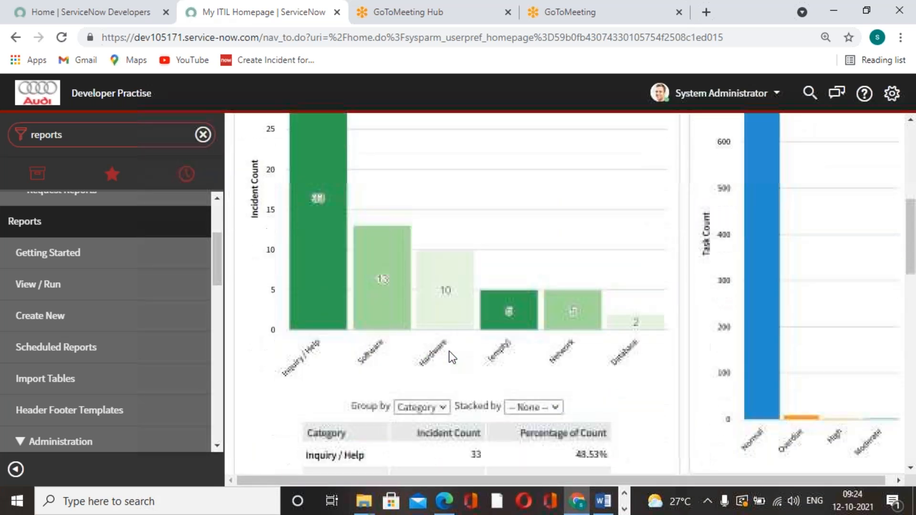
pyautogui.scroll(6, 449, 358)
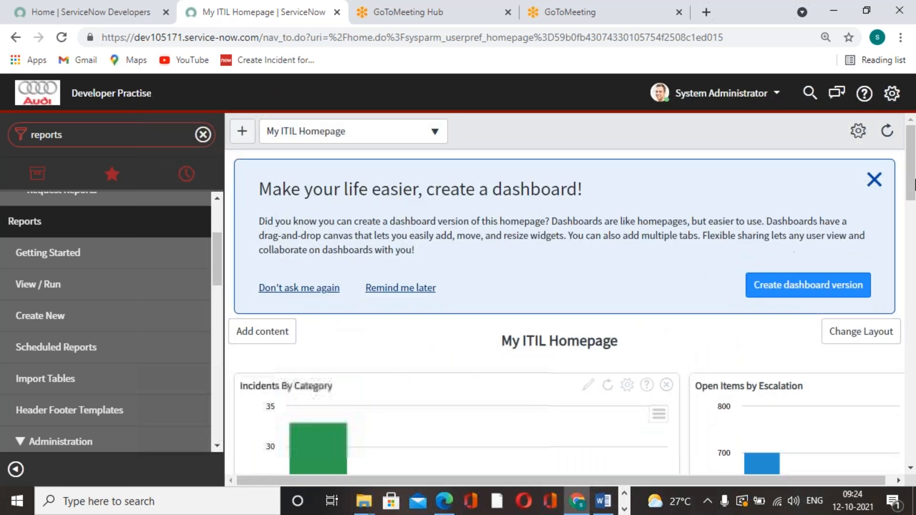
# Step: Dismiss the dashboard creation suggestion and look over the homepage widgets
pyautogui.click(875, 180)
pyautogui.scroll(-1, 508, 331)
pyautogui.scroll(-5, 508, 331)
pyautogui.scroll(7, 364, 210)
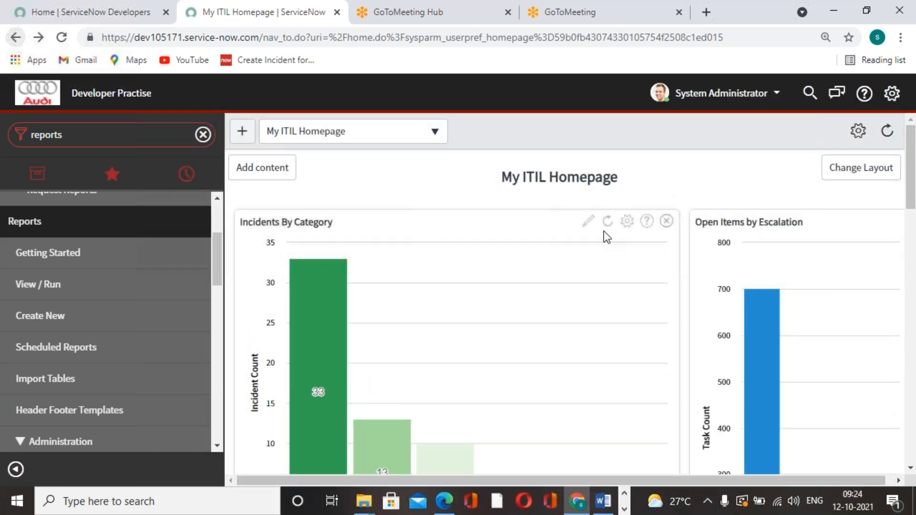
# Step: Open the Incidents By Category report for editing from its homepage widget, export it as a landscape PDF generated now, and download the file
pyautogui.click(594, 220)
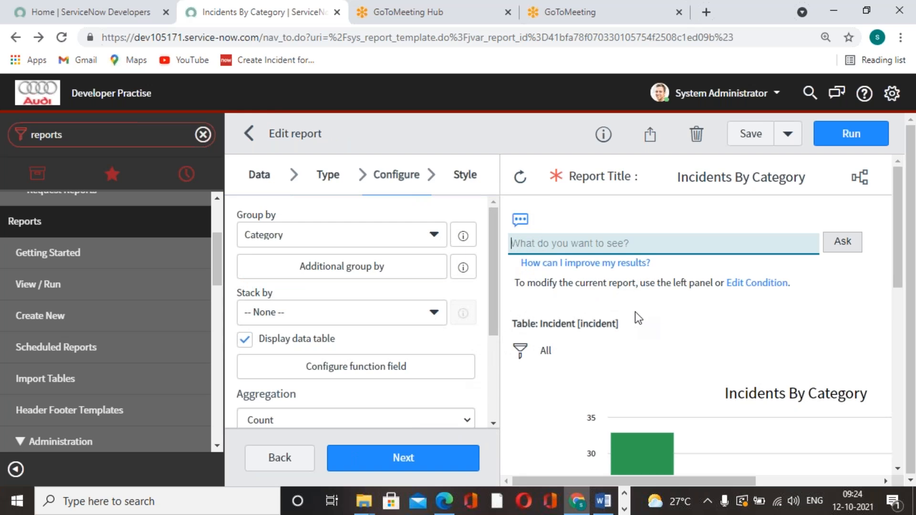
pyautogui.click(649, 134)
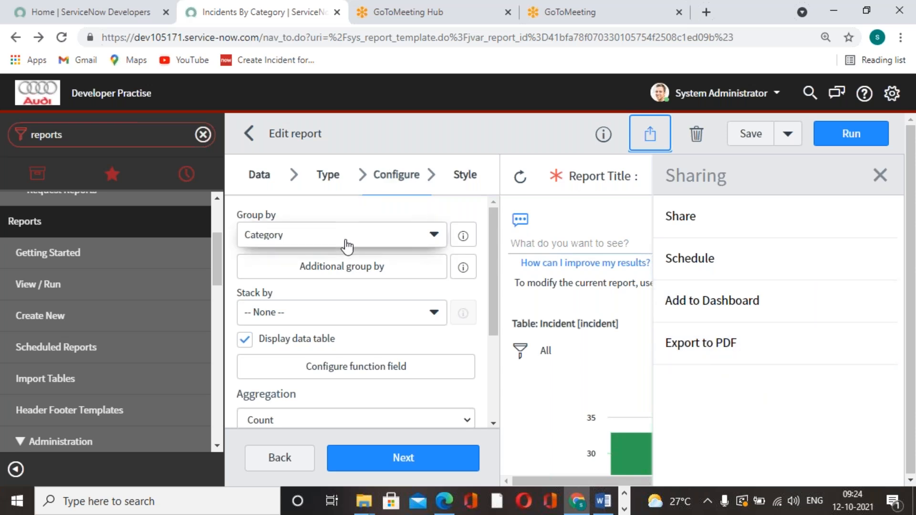
pyautogui.click(695, 354)
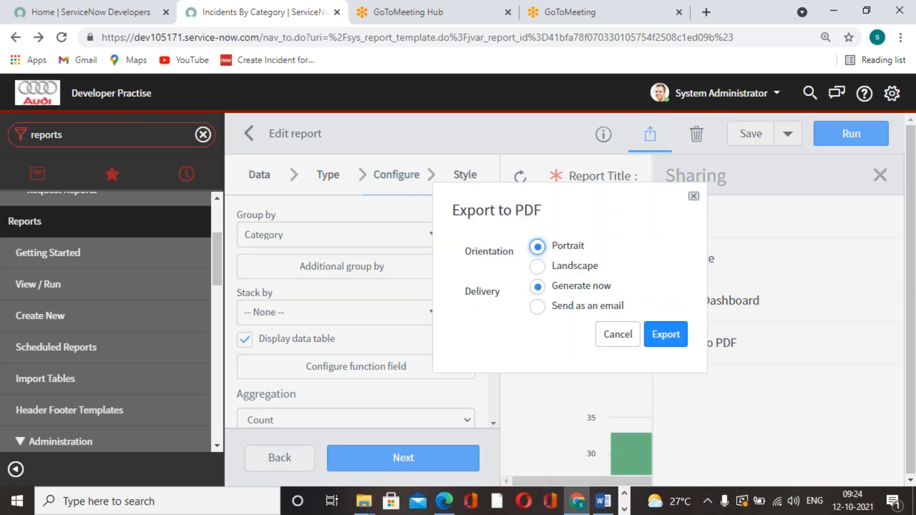
pyautogui.click(536, 266)
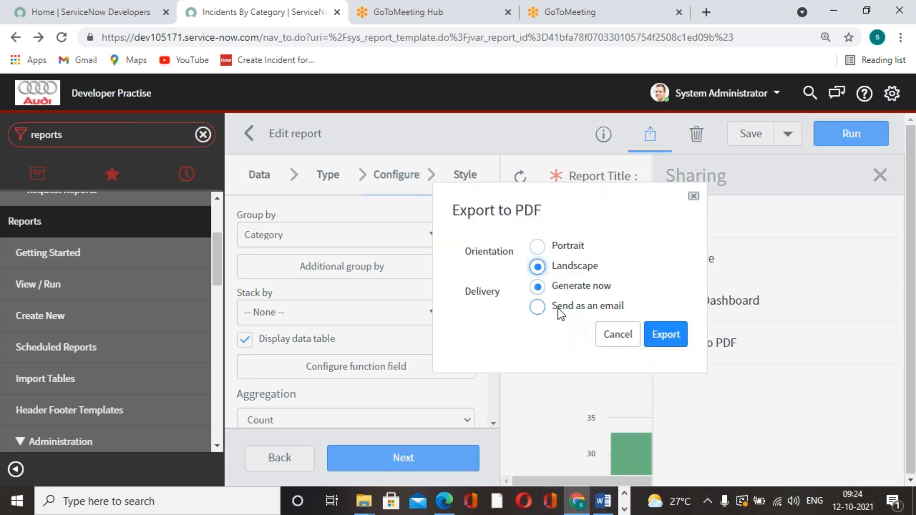
pyautogui.click(666, 336)
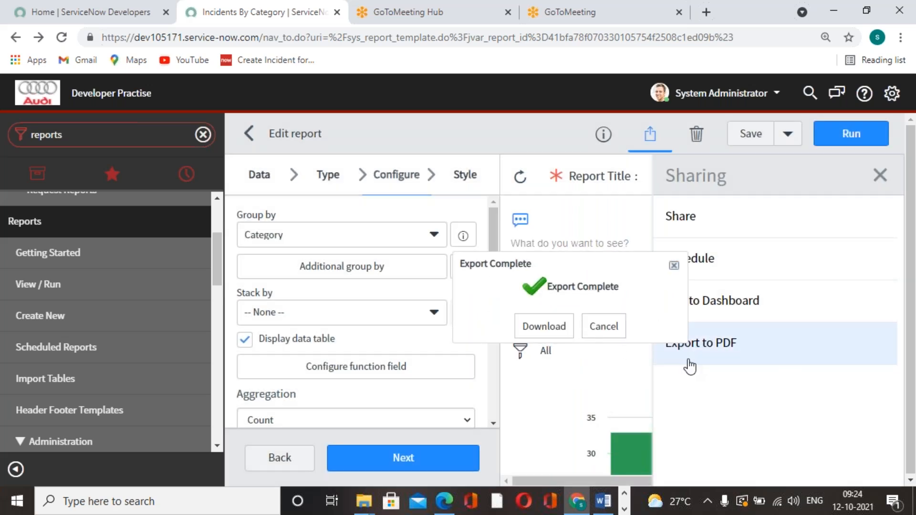
pyautogui.click(542, 329)
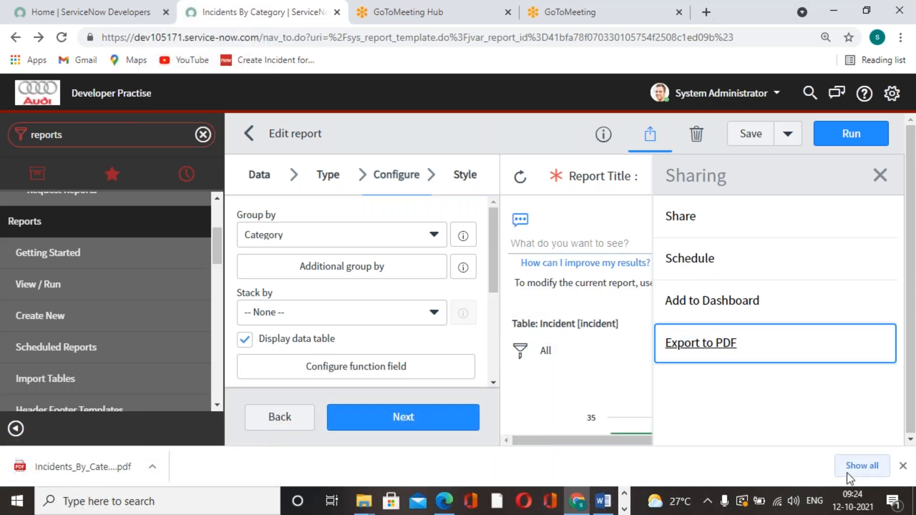
# Step: Open the downloaded Incidents_By_Category PDF from the Downloads folder and look through its pages
pyautogui.click(848, 472)
pyautogui.click(327, 230)
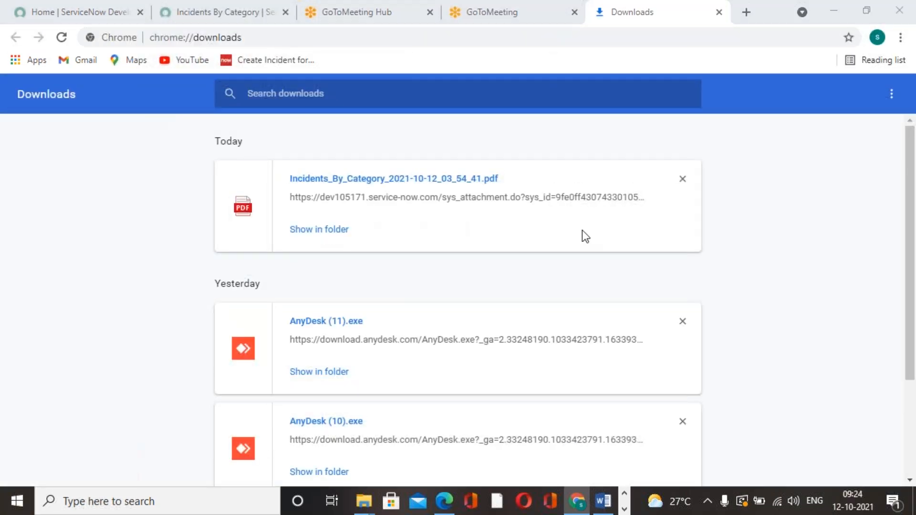
pyautogui.doubleClick(274, 181)
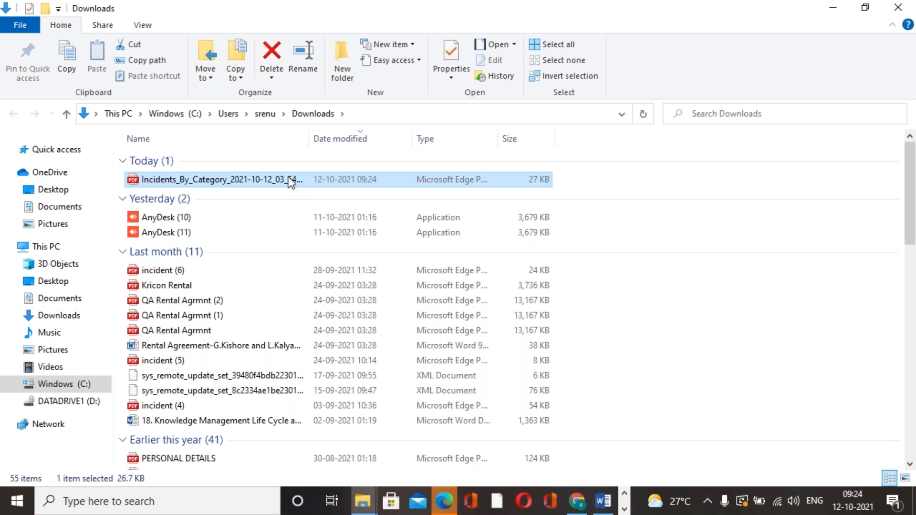
pyautogui.scroll(-5, 507, 316)
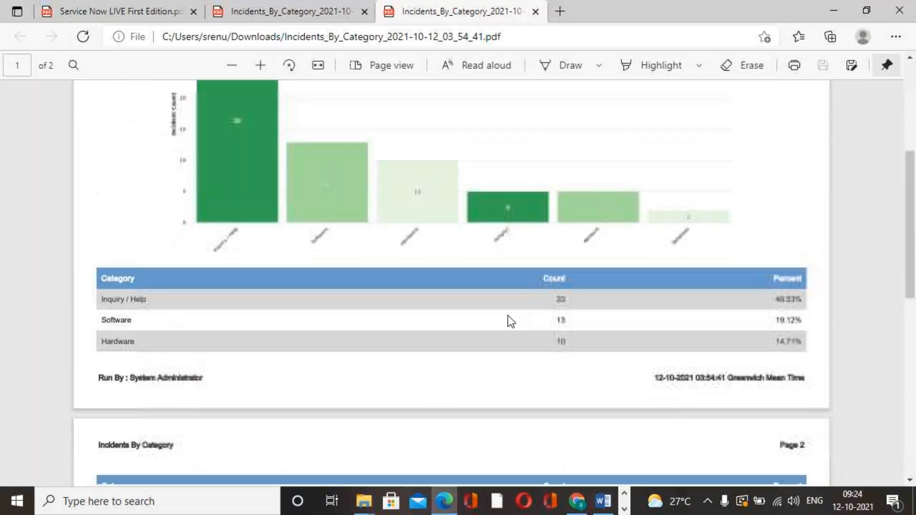
pyautogui.scroll(-10, 508, 316)
pyautogui.scroll(15, 508, 315)
pyautogui.scroll(-5, 508, 316)
pyautogui.scroll(5, 507, 316)
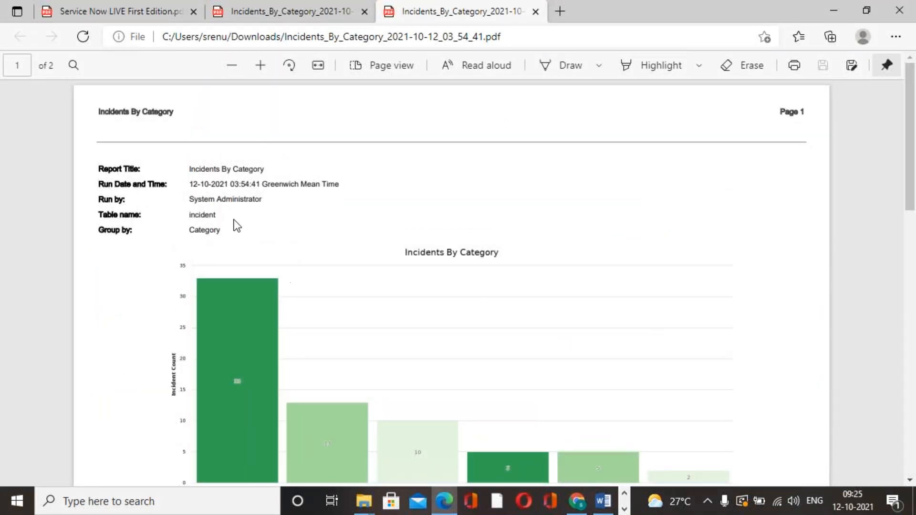
# Step: Read the PDF's report title, run date, run-by and table name details, and review its chart and category table
pyautogui.moveTo(190, 171); pyautogui.dragTo(305, 135)
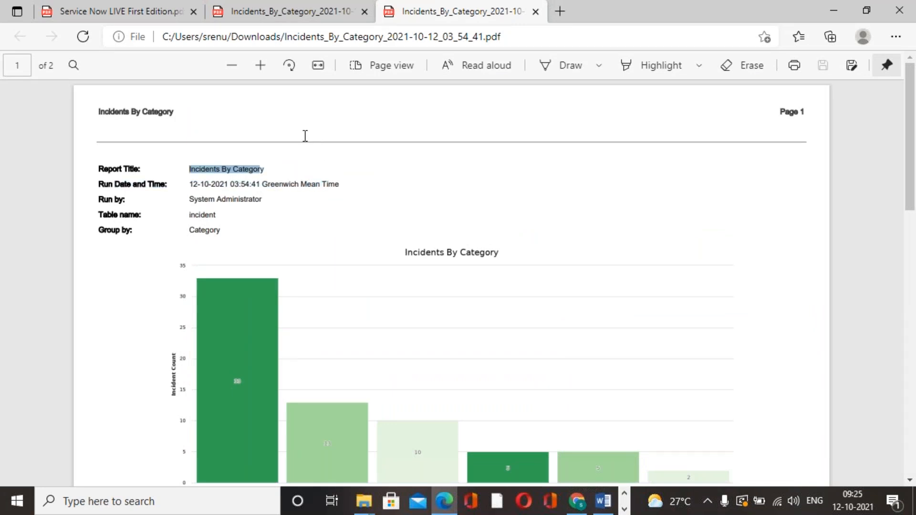
pyautogui.click(379, 193)
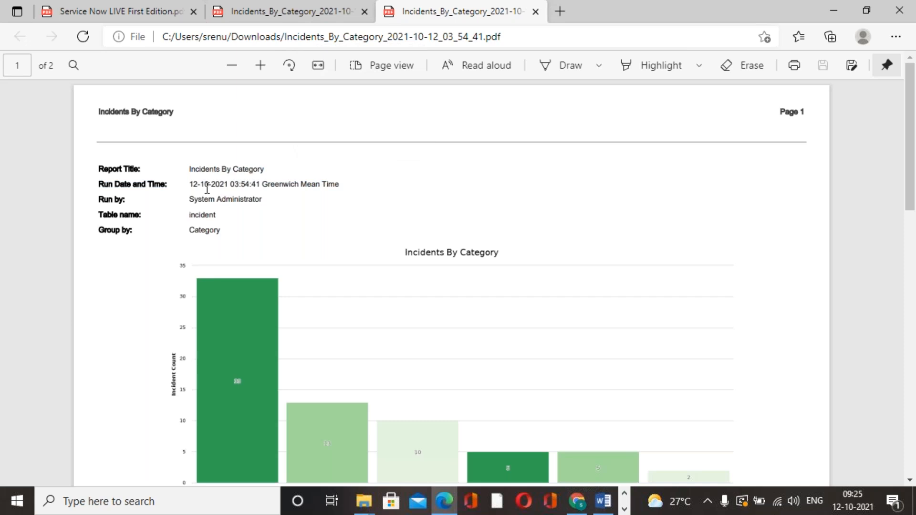
pyautogui.moveTo(193, 182); pyautogui.dragTo(339, 180)
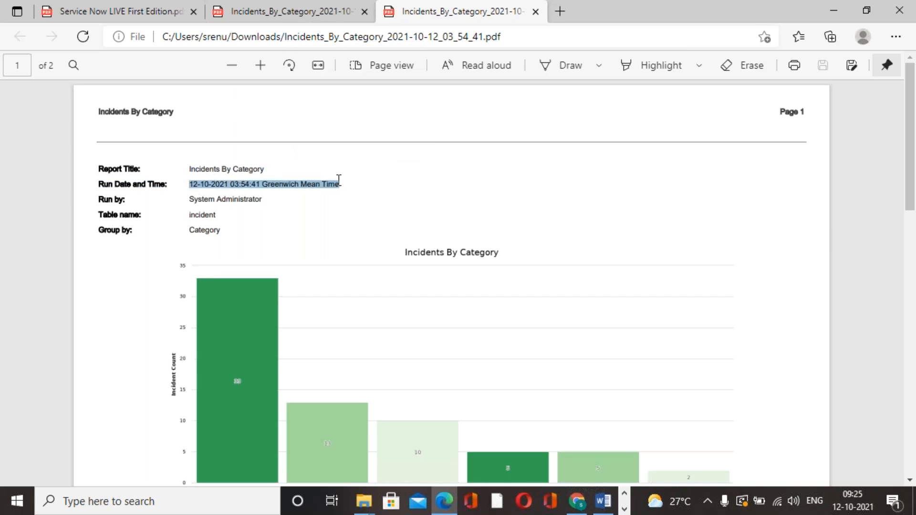
pyautogui.click(309, 231)
pyautogui.moveTo(187, 199); pyautogui.dragTo(295, 196)
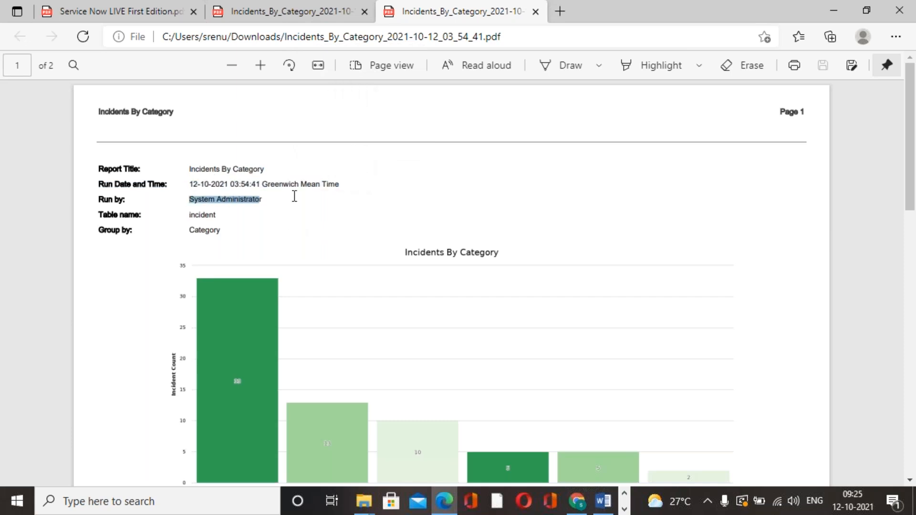
pyautogui.click(291, 259)
pyautogui.moveTo(188, 216); pyautogui.dragTo(218, 210)
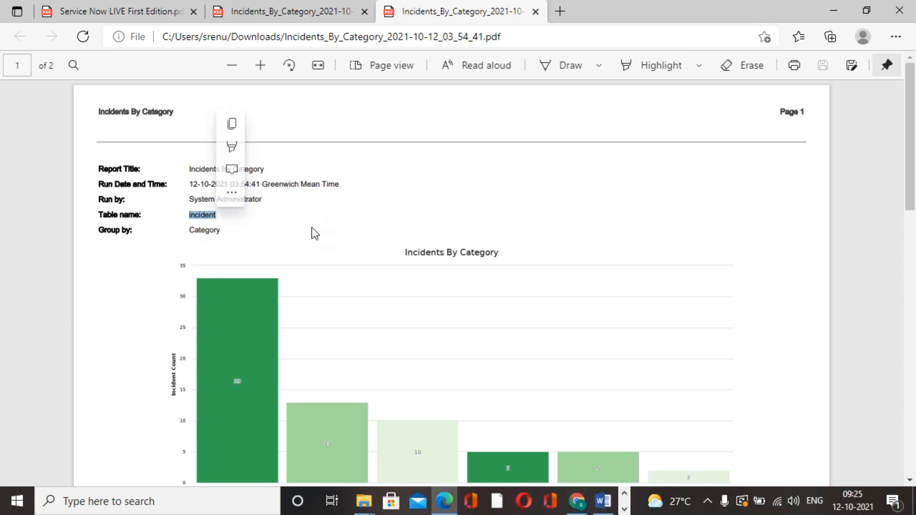
pyautogui.click(276, 226)
pyautogui.scroll(-5, 388, 266)
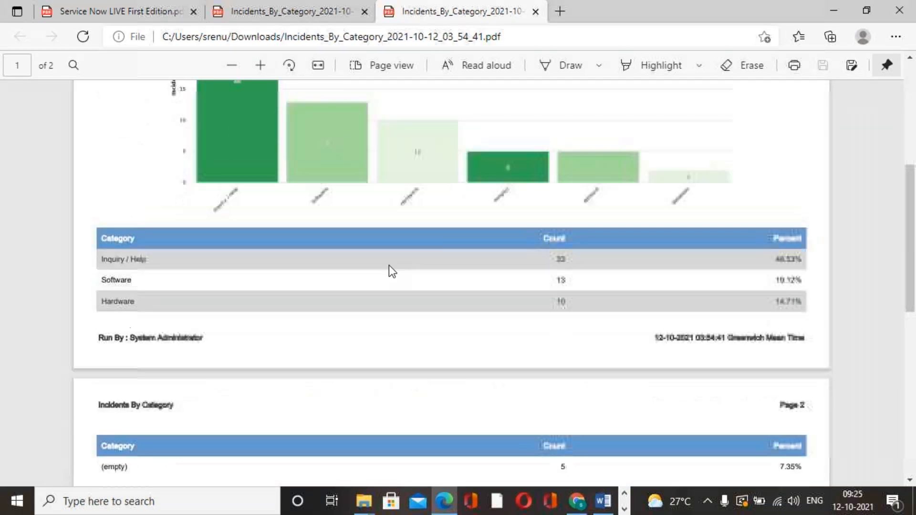
pyautogui.scroll(-4, 348, 379)
pyautogui.scroll(9, 348, 379)
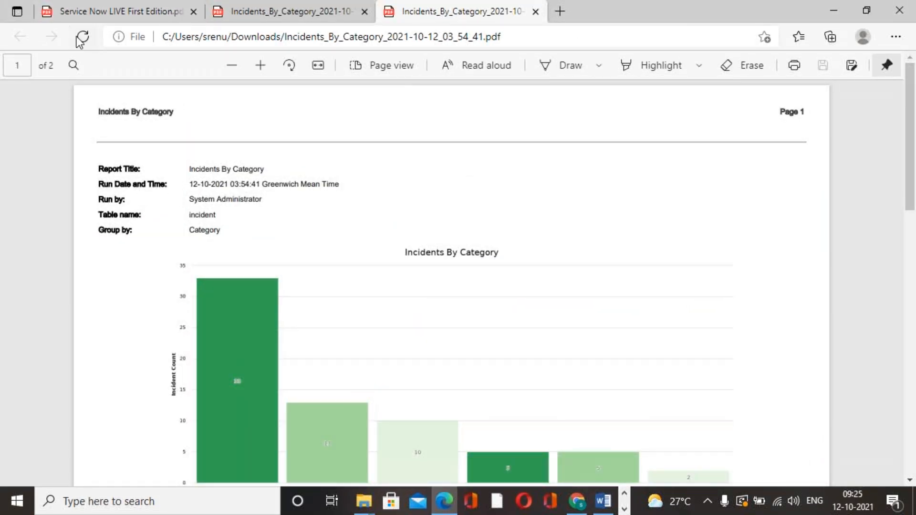
# Step: Switch back to Chrome and return to the Incidents By Category report with its sharing options
pyautogui.click(552, 20)
pyautogui.click(479, 18)
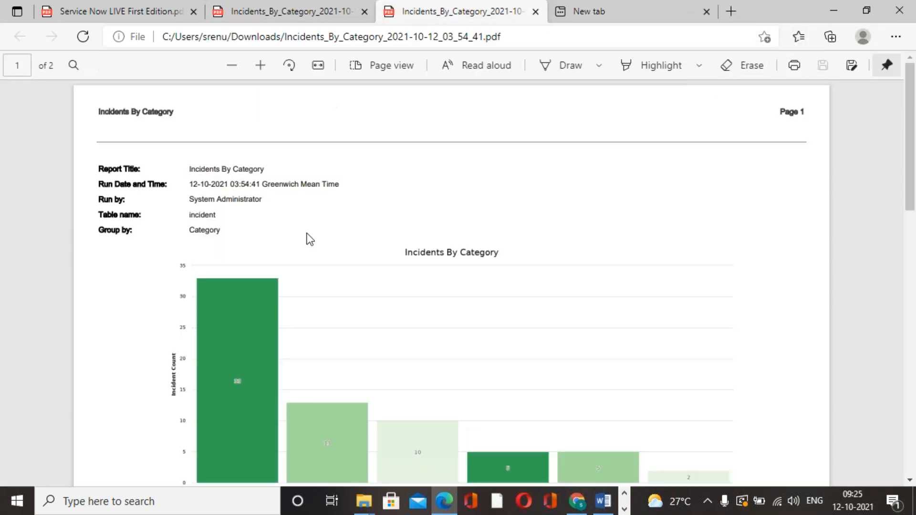
pyautogui.click(577, 501)
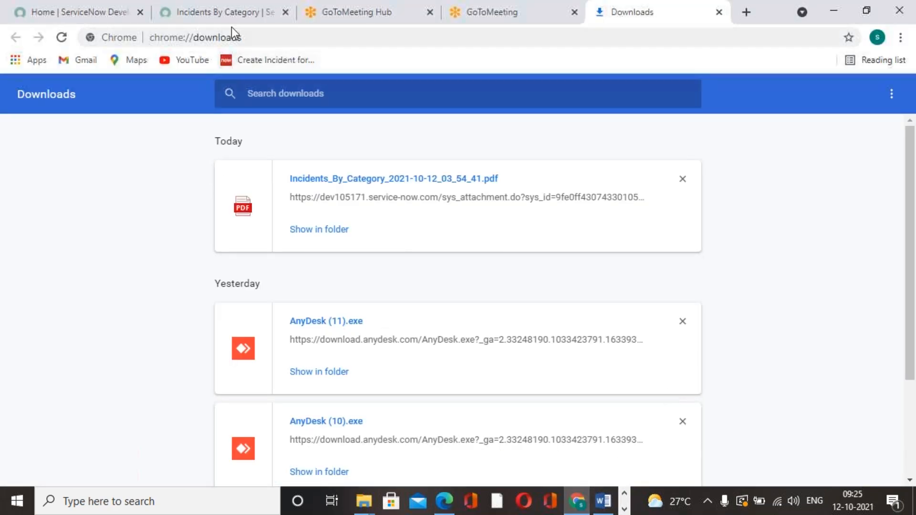
pyautogui.click(230, 14)
pyautogui.click(760, 401)
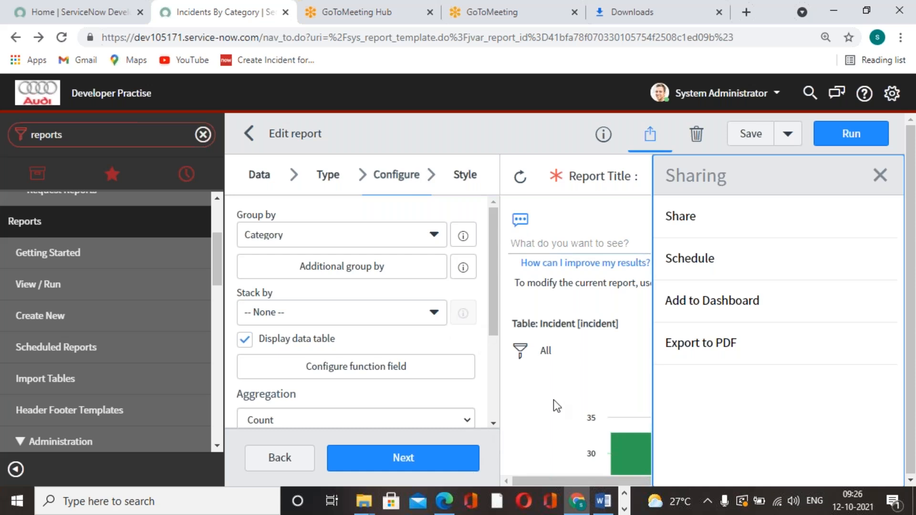
# Step: Open the email scheduling form for the Incidents By Category report and review its recipient, timing, condition and message fields
pyautogui.click(688, 275)
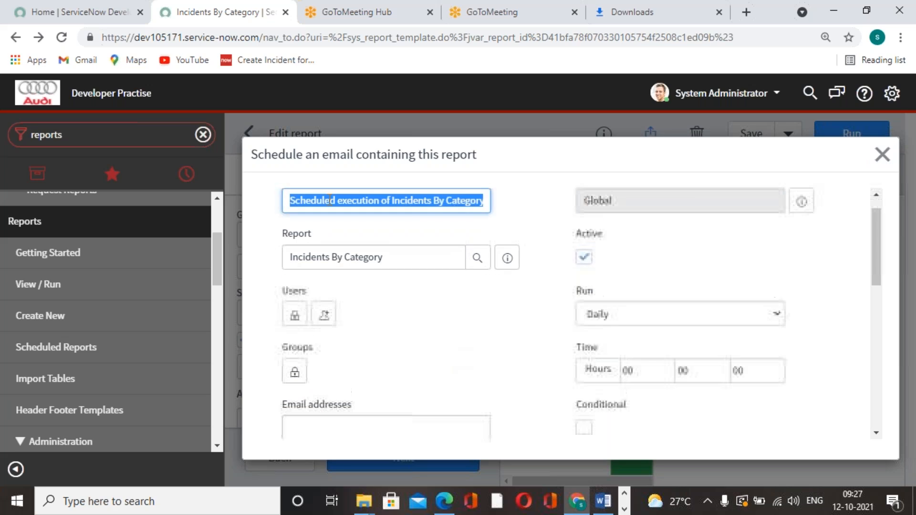
pyautogui.click(436, 317)
pyautogui.scroll(-3, 436, 317)
pyautogui.scroll(3, 436, 317)
pyautogui.scroll(-3, 437, 318)
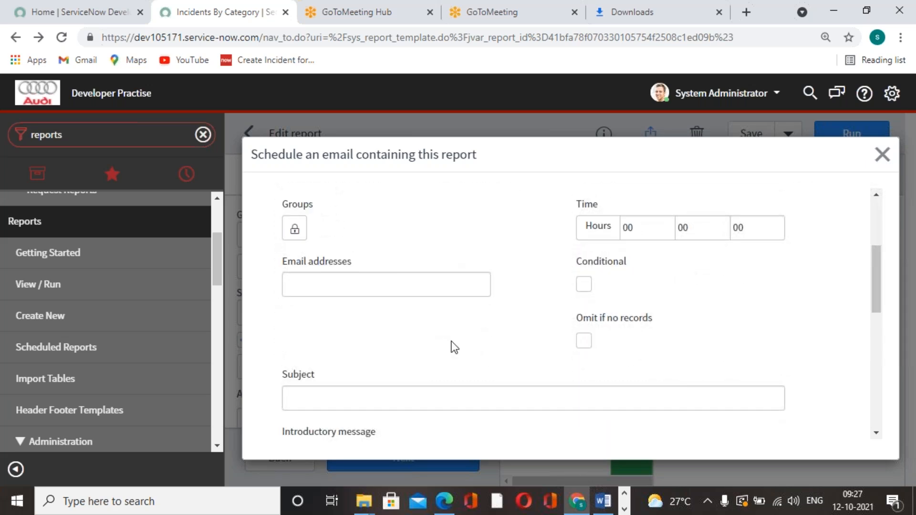
pyautogui.scroll(-1, 468, 366)
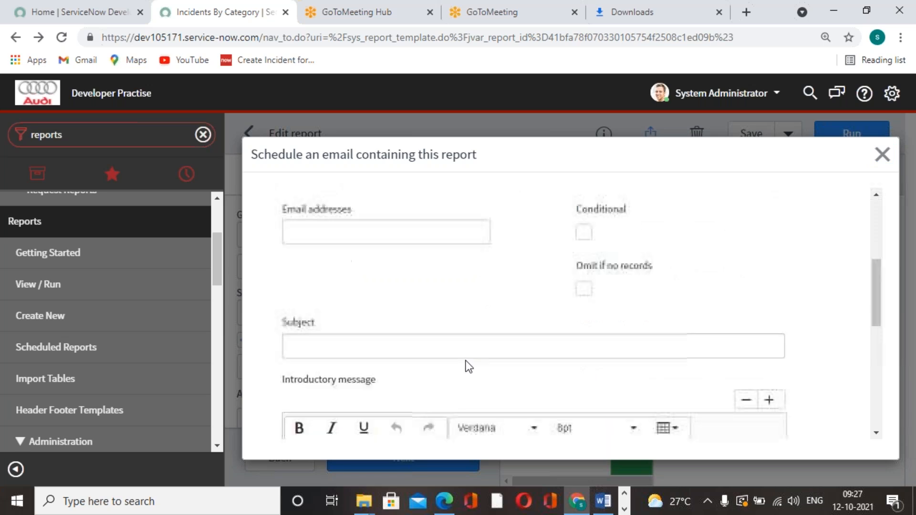
pyautogui.scroll(4, 466, 353)
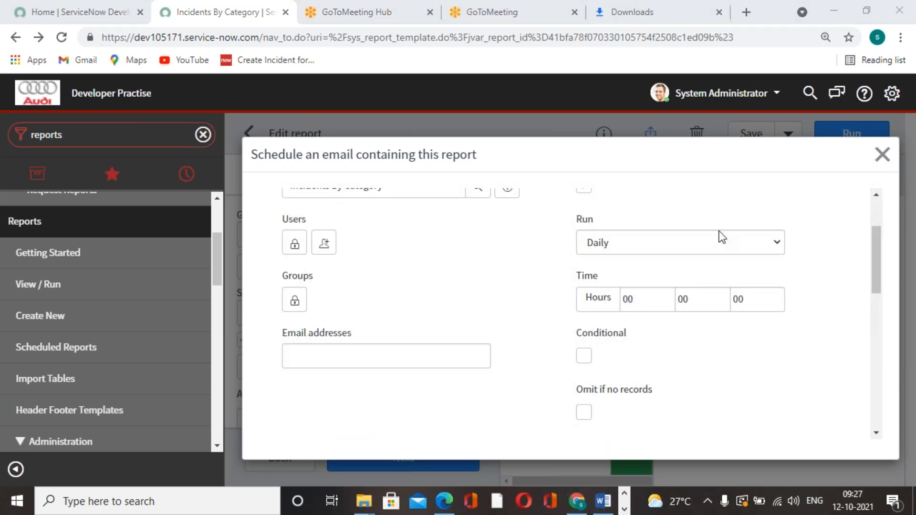
# Step: Search Google for "gmt time" in a new browser tab, check the current time, and return to the report's scheduling form
pyautogui.click(746, 12)
pyautogui.click(743, 42)
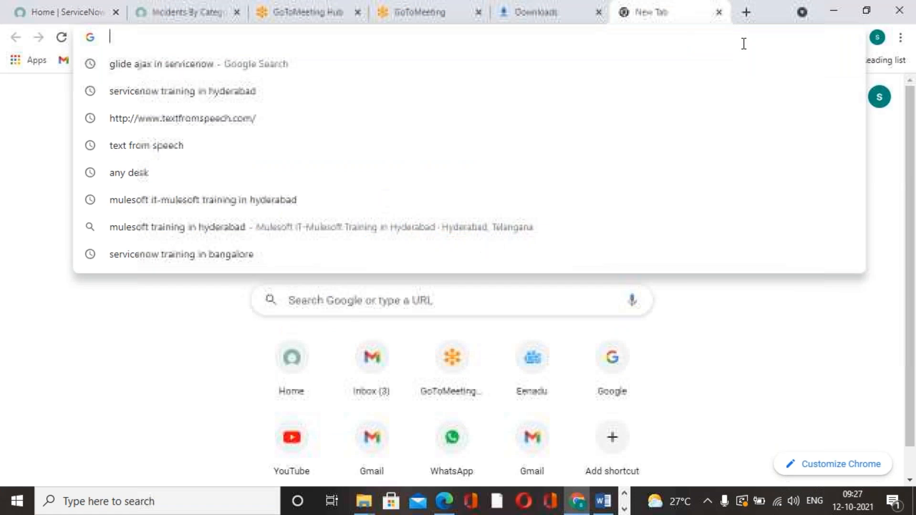
pyautogui.write('gmt')
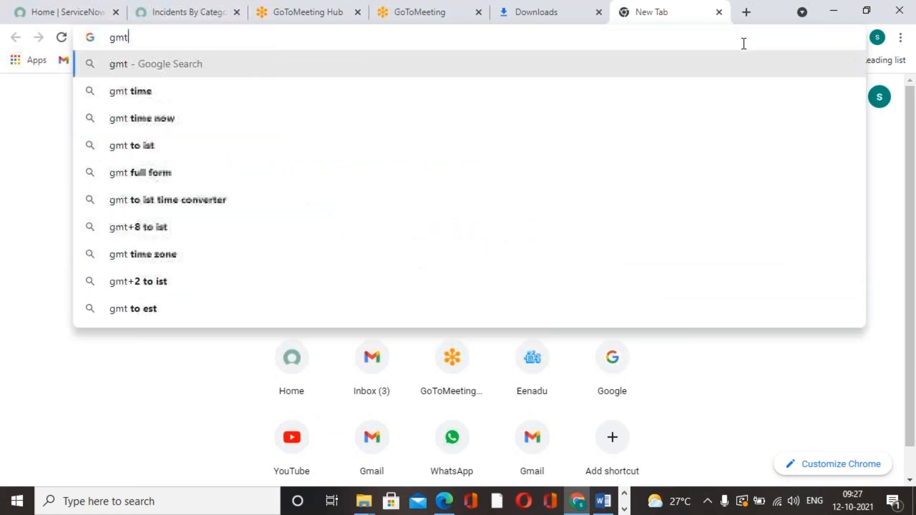
pyautogui.click(162, 93)
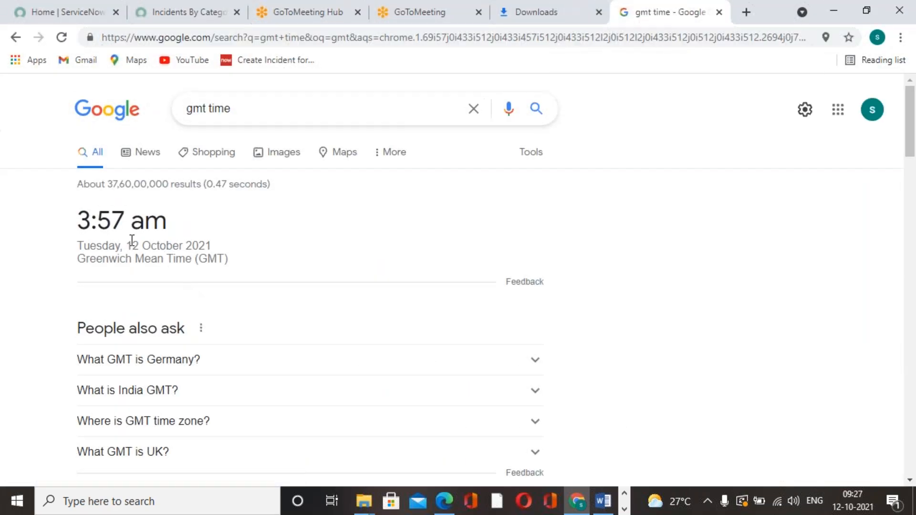
pyautogui.click(180, 11)
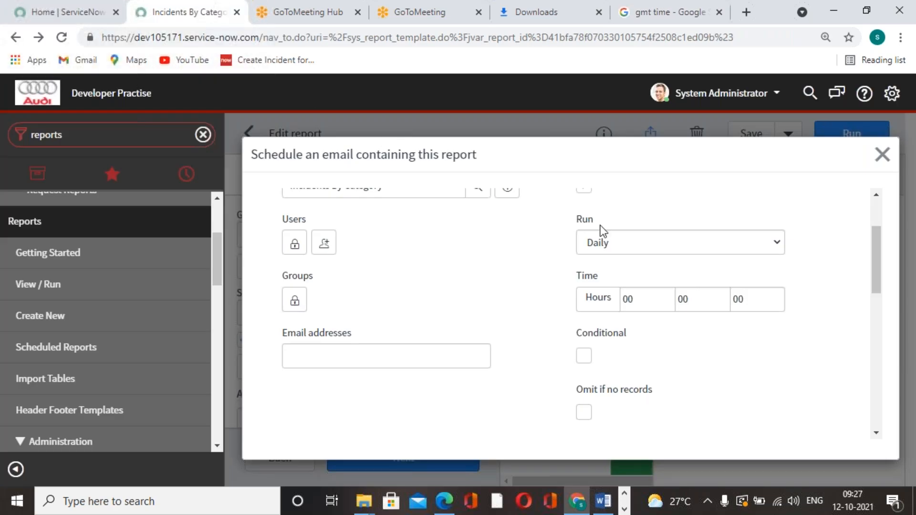
# Step: Close the scheduling form and check the time zone in System Settings, looking through the Theme, Lists, Forms and Developer sections too
pyautogui.scroll(3, 603, 231)
pyautogui.click(882, 154)
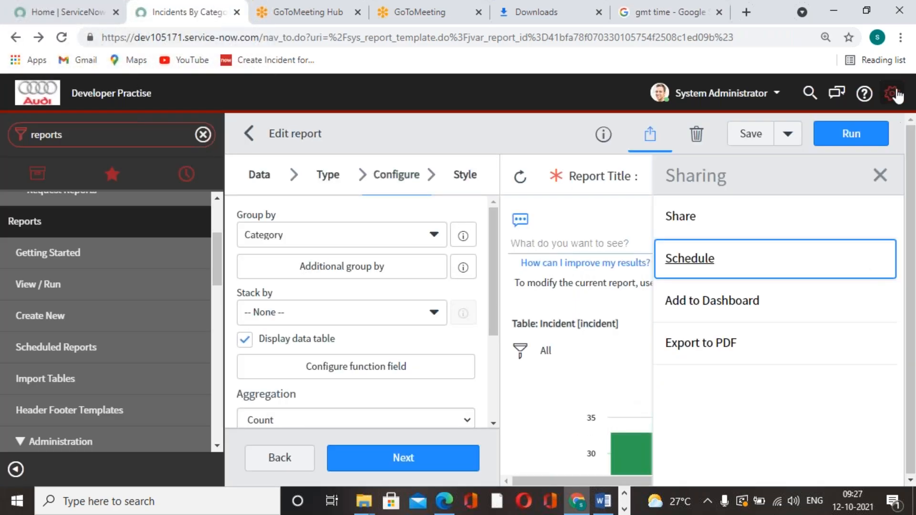
pyautogui.click(893, 94)
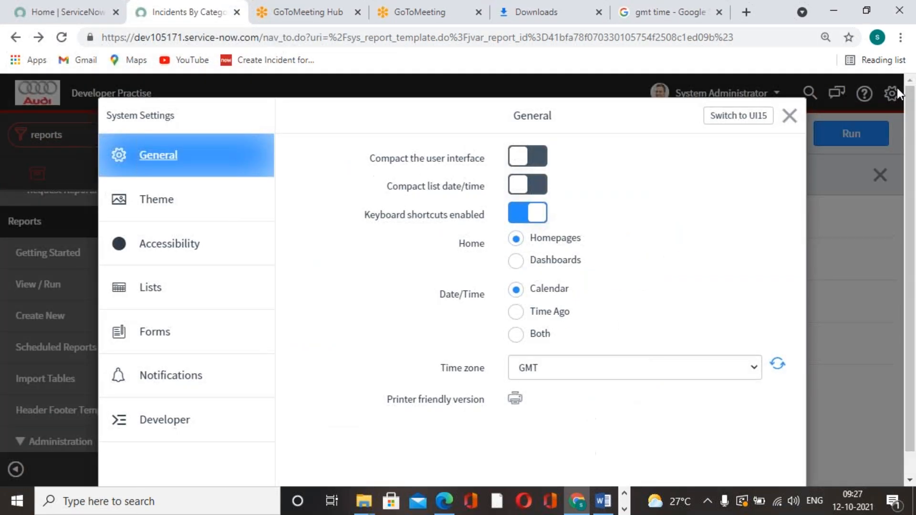
pyautogui.click(206, 423)
pyautogui.click(169, 200)
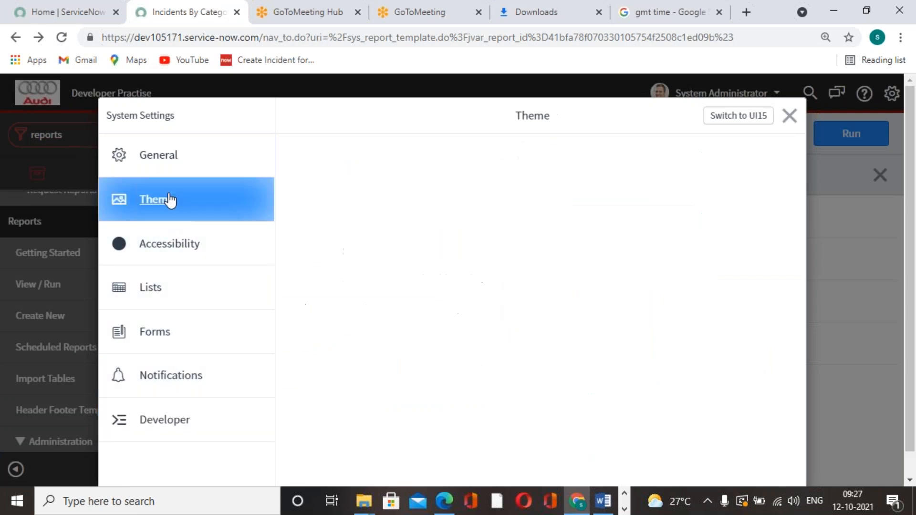
pyautogui.click(171, 300)
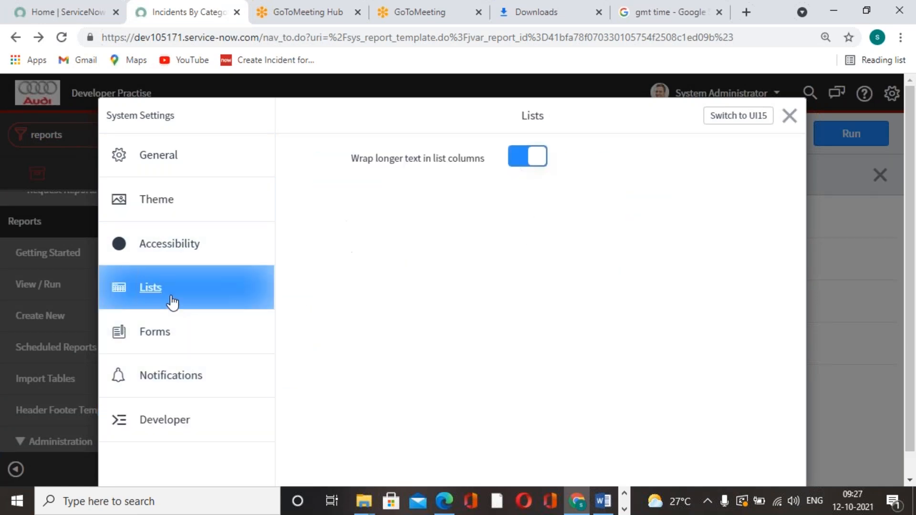
pyautogui.click(170, 348)
pyautogui.click(178, 422)
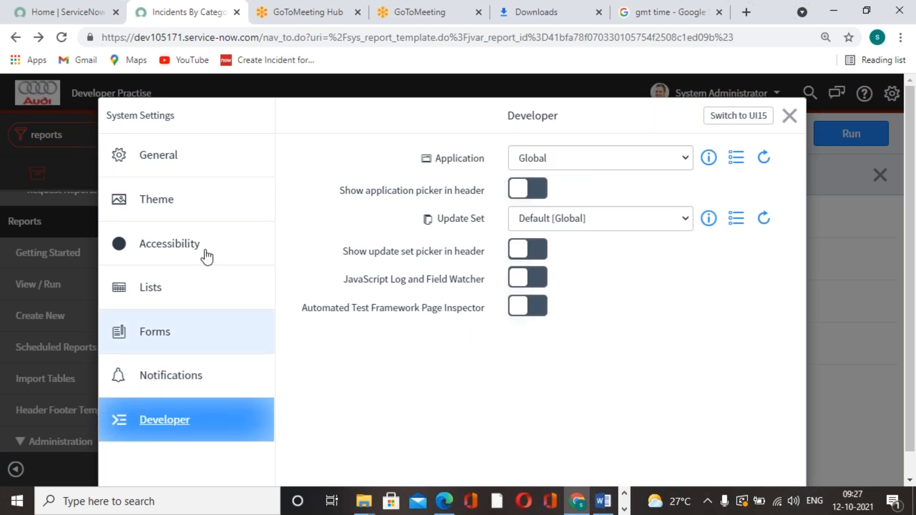
pyautogui.click(194, 172)
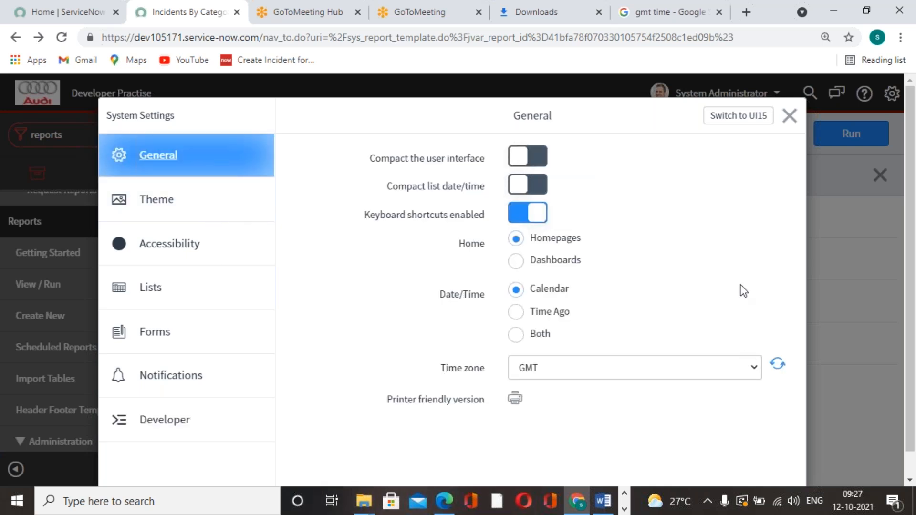
pyautogui.click(790, 117)
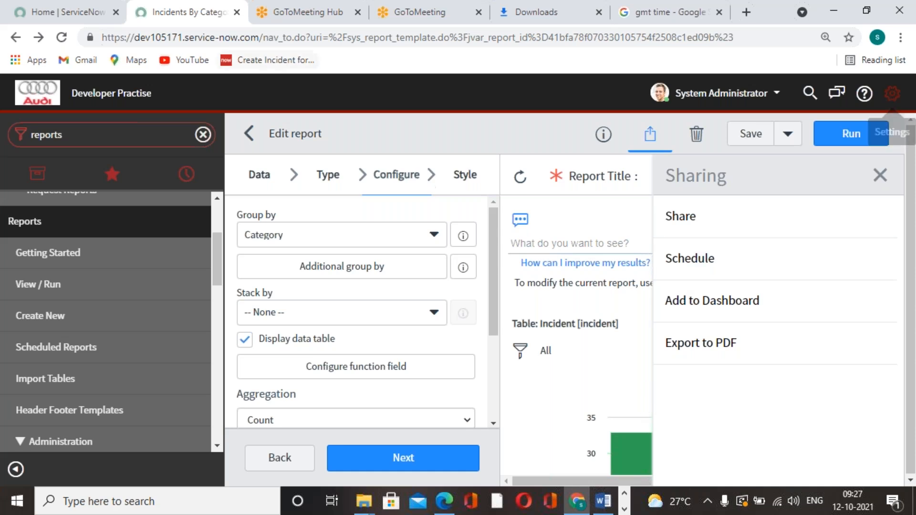
# Step: Recheck the GMT time page and reopen the Incidents By Category report's email scheduling form at its run settings
pyautogui.click(663, 14)
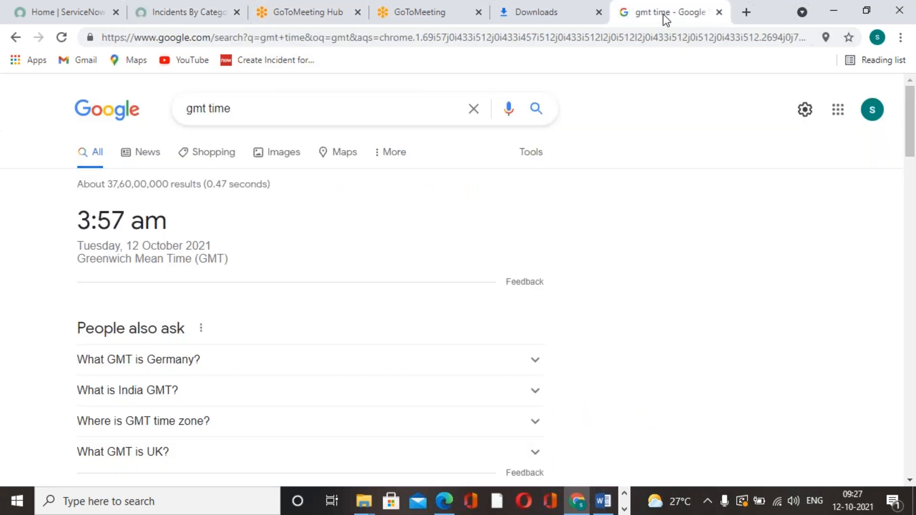
pyautogui.click(580, 20)
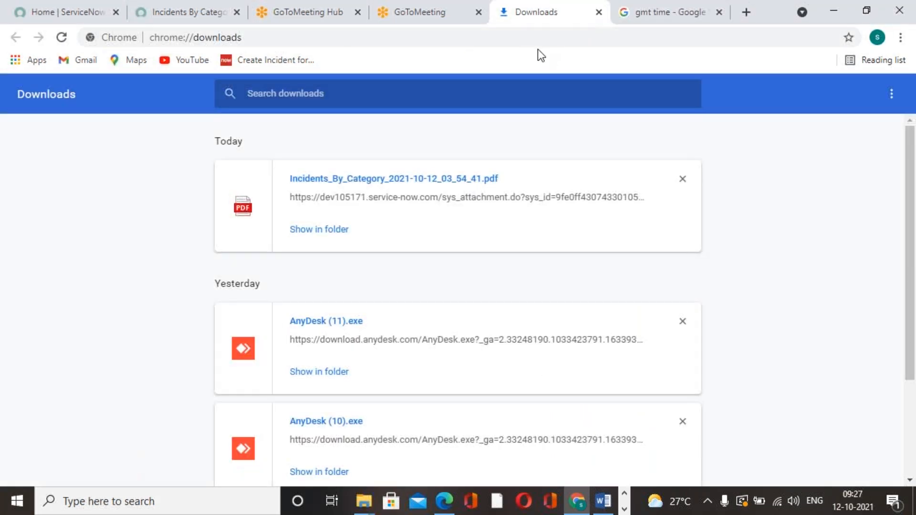
pyautogui.click(456, 22)
pyautogui.click(234, 18)
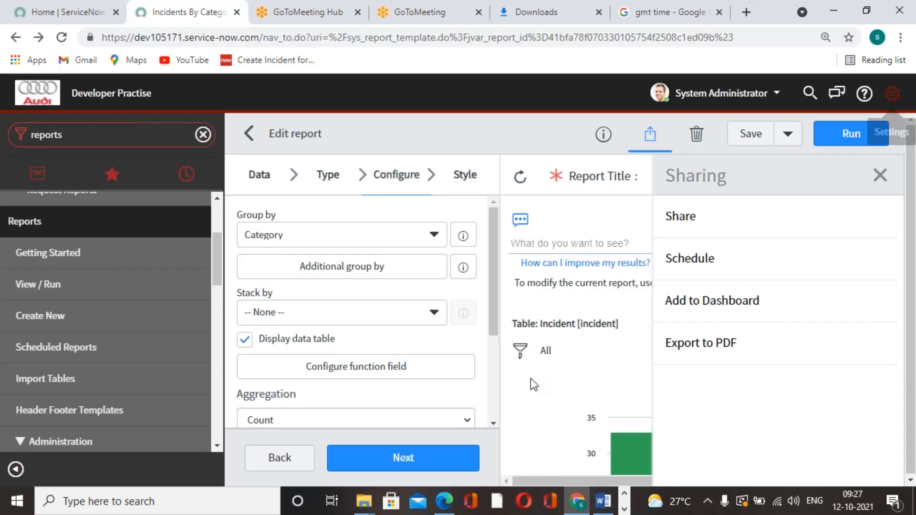
pyautogui.click(702, 263)
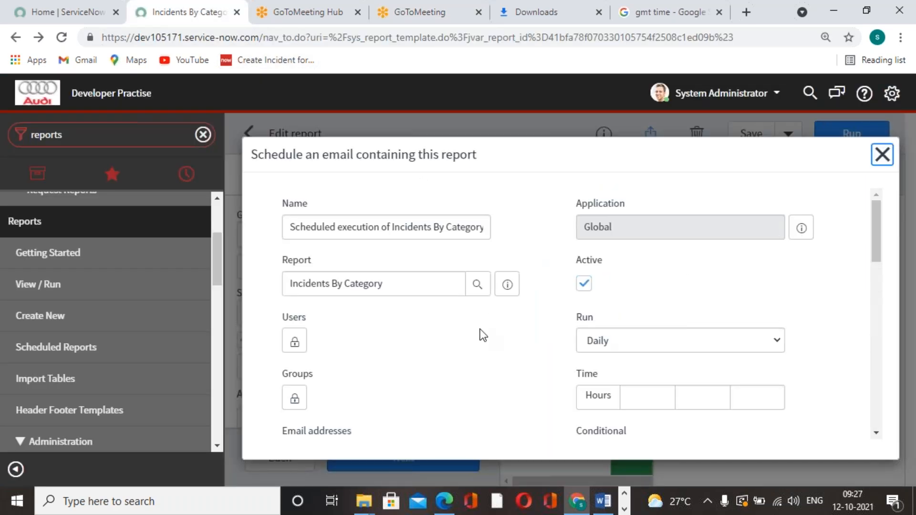
pyautogui.scroll(-1, 479, 344)
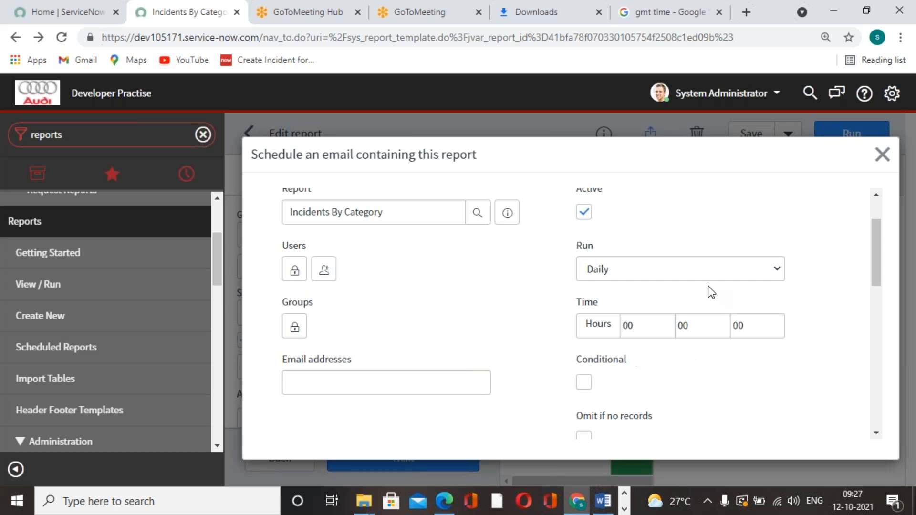
# Step: Try the Weekly run frequency for the scheduled email and set it back to Daily
pyautogui.click(780, 271)
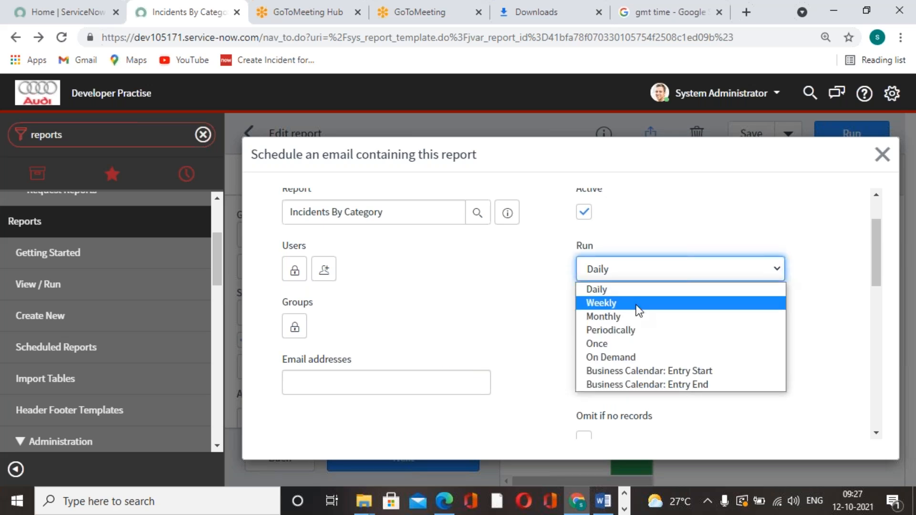
pyautogui.click(635, 306)
pyautogui.click(778, 271)
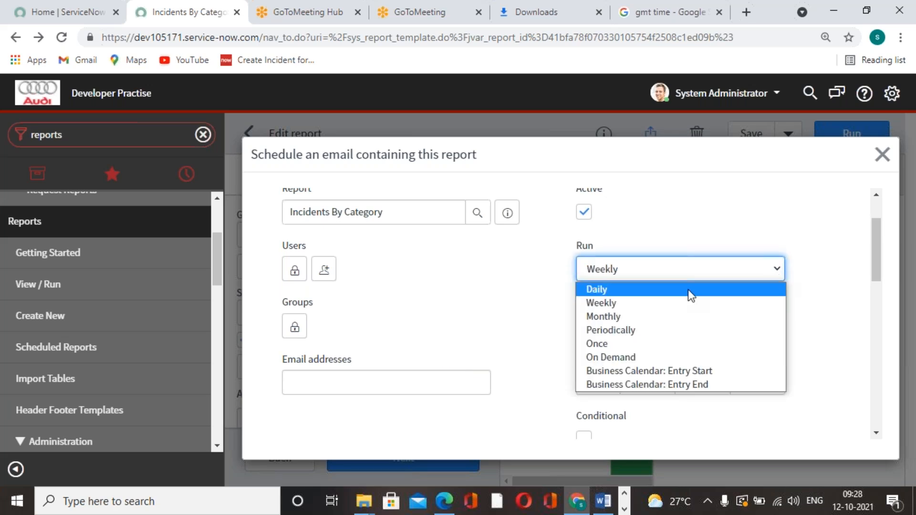
pyautogui.click(651, 291)
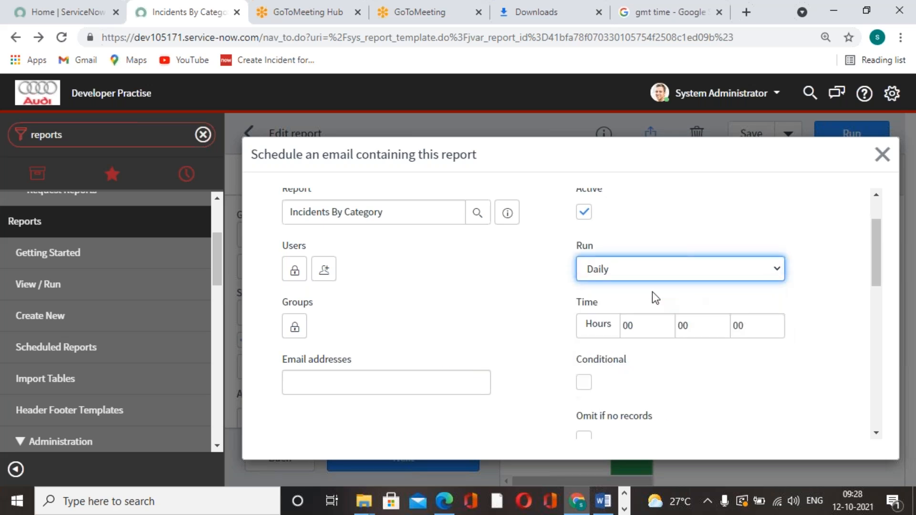
# Step: Check the GMT date and set the scheduled email to run Monthly on day 12
pyautogui.click(676, 21)
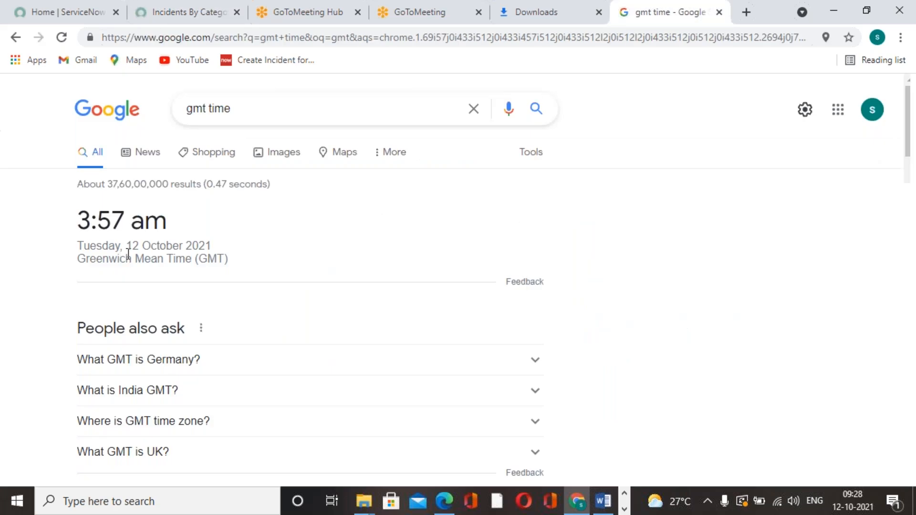
pyautogui.click(213, 16)
pyautogui.click(733, 269)
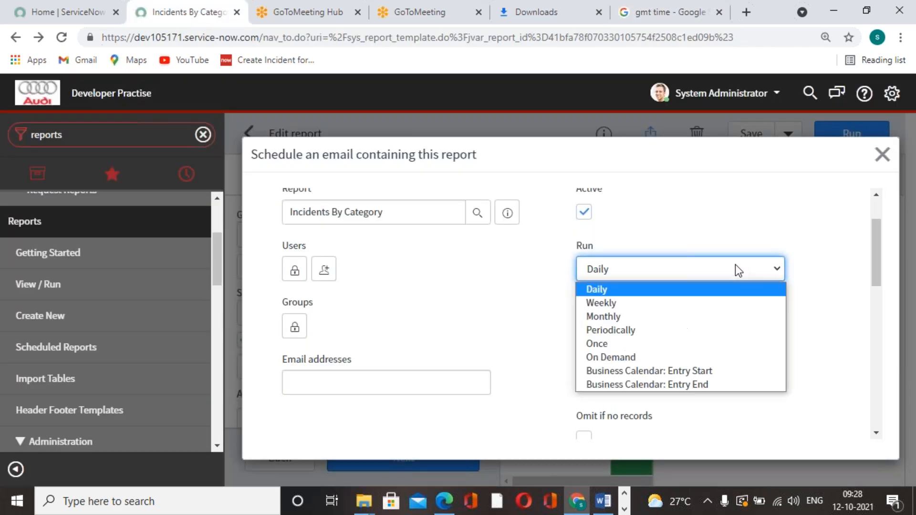
pyautogui.click(655, 317)
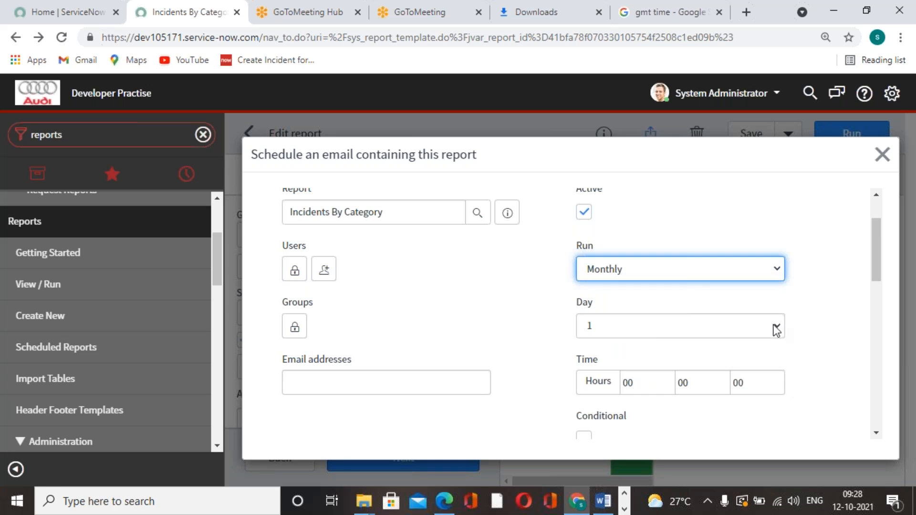
pyautogui.click(781, 325)
pyautogui.click(617, 170)
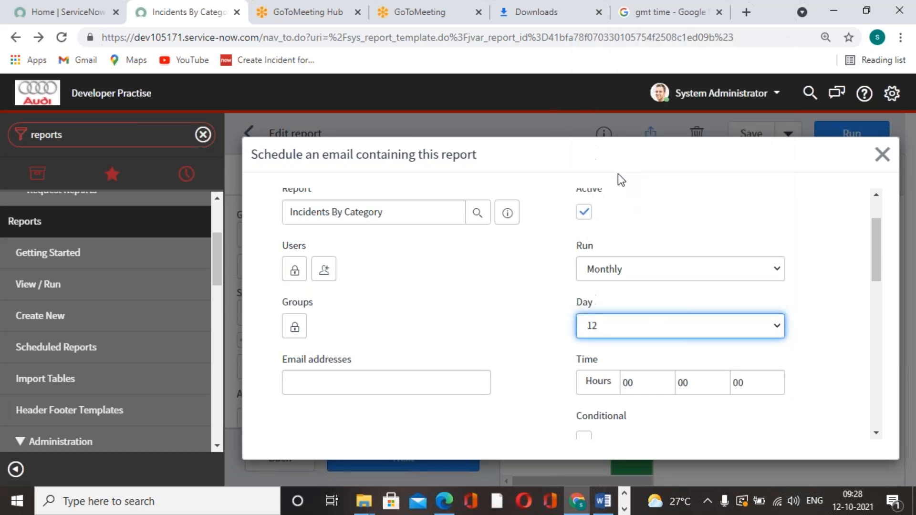
pyautogui.click(760, 434)
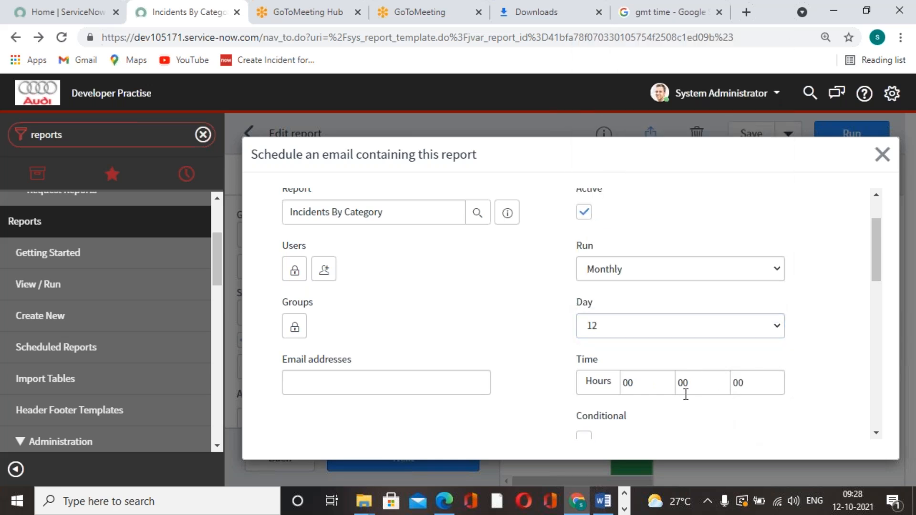
# Step: Set the scheduled email's run time to 03 hours and 59 minutes
pyautogui.click(704, 382)
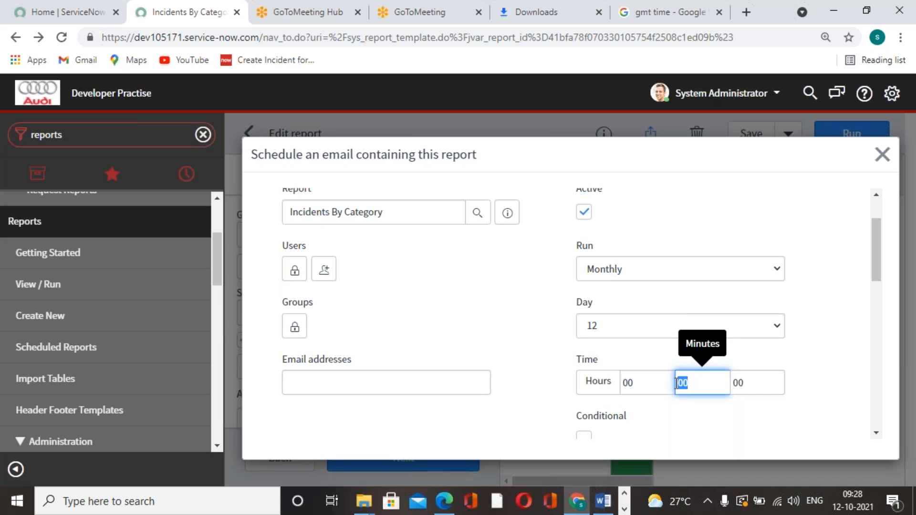
pyautogui.click(649, 383)
pyautogui.press('BackSpace')
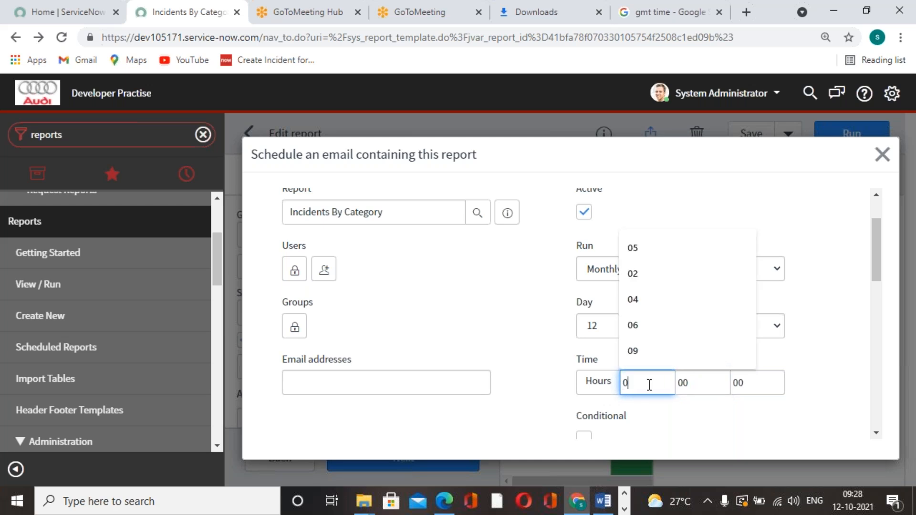
pyautogui.write('3')
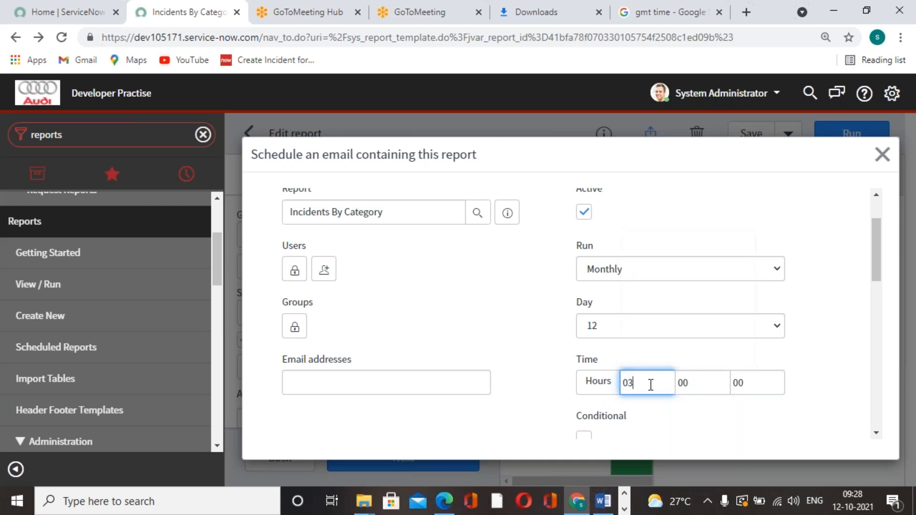
pyautogui.click(678, 385)
pyautogui.write('59')
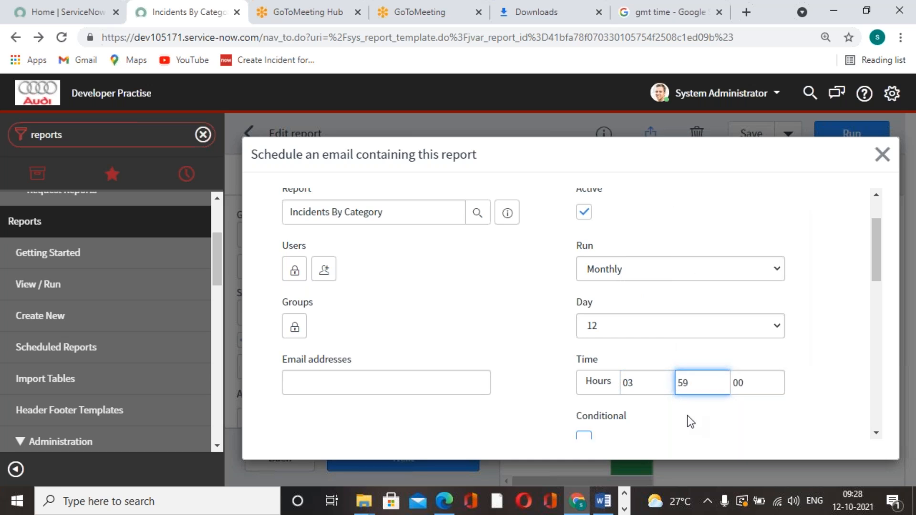
pyautogui.press('Tab')
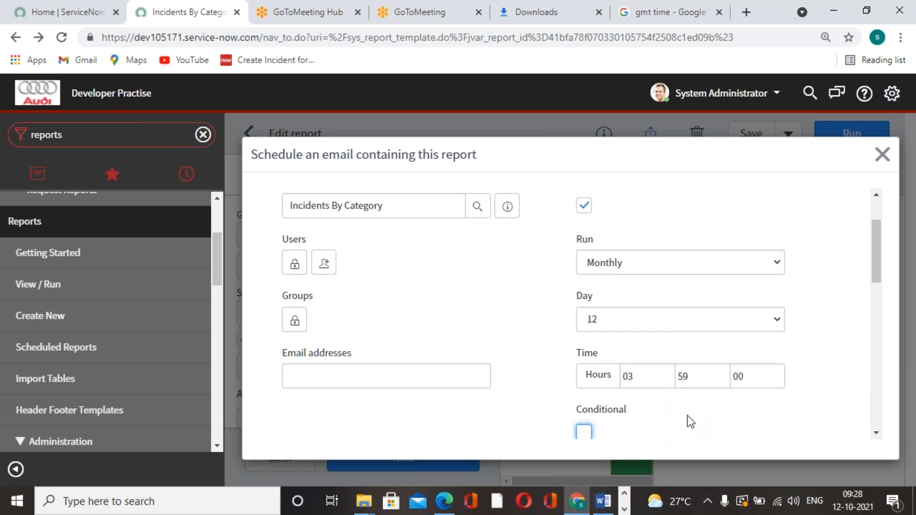
# Step: Refresh the GMT time page to compare it with the scheduled run time, and return to the scheduling form
pyautogui.click(687, 13)
pyautogui.click(61, 37)
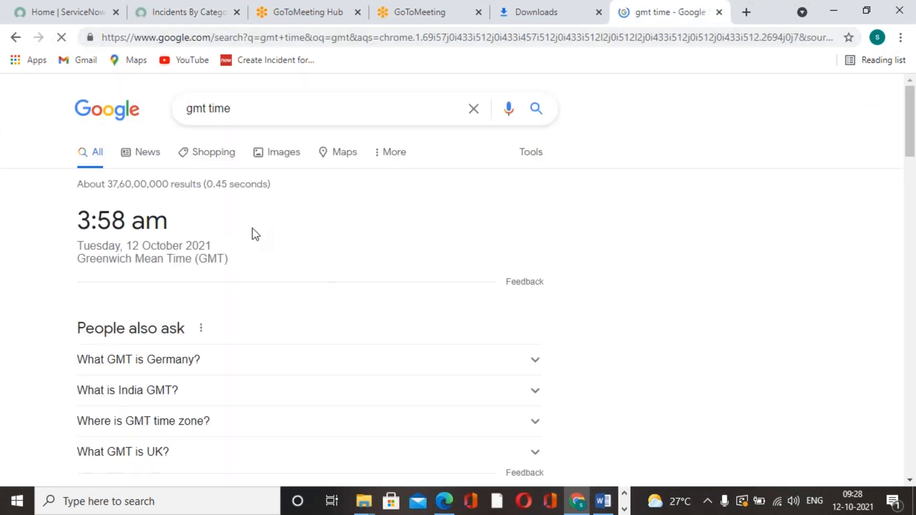
pyautogui.click(210, 13)
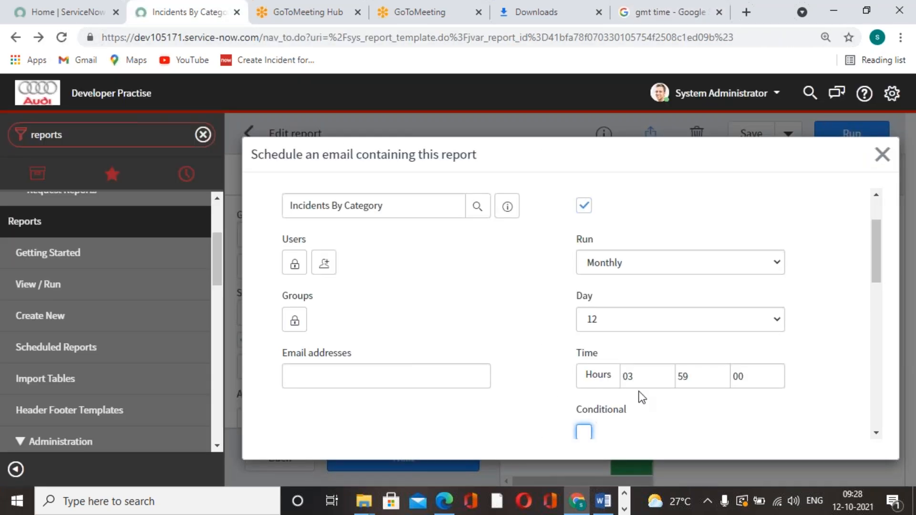
# Step: Set the scheduled email's run time to 04 hours and 02 minutes
pyautogui.doubleClick(690, 381)
pyautogui.click(647, 382)
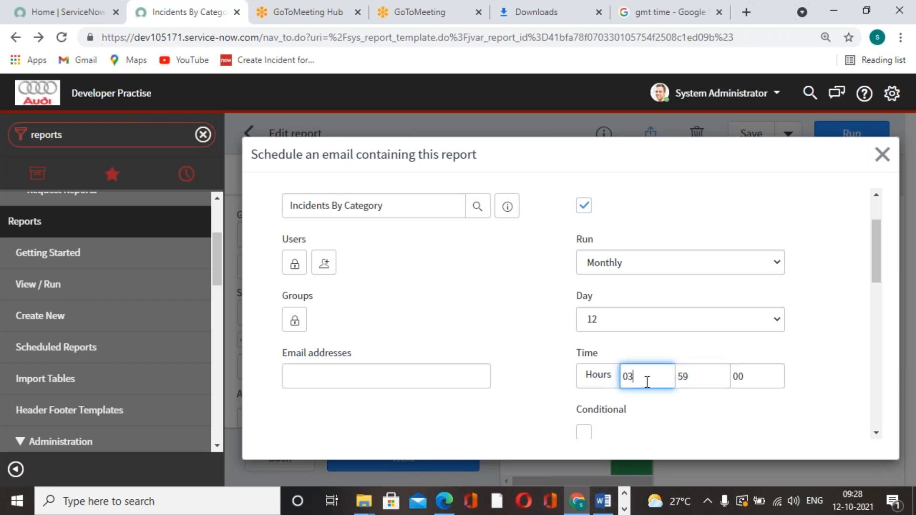
pyautogui.press('BackSpace')
pyautogui.write('4')
pyautogui.press('Tab')
pyautogui.write('02')
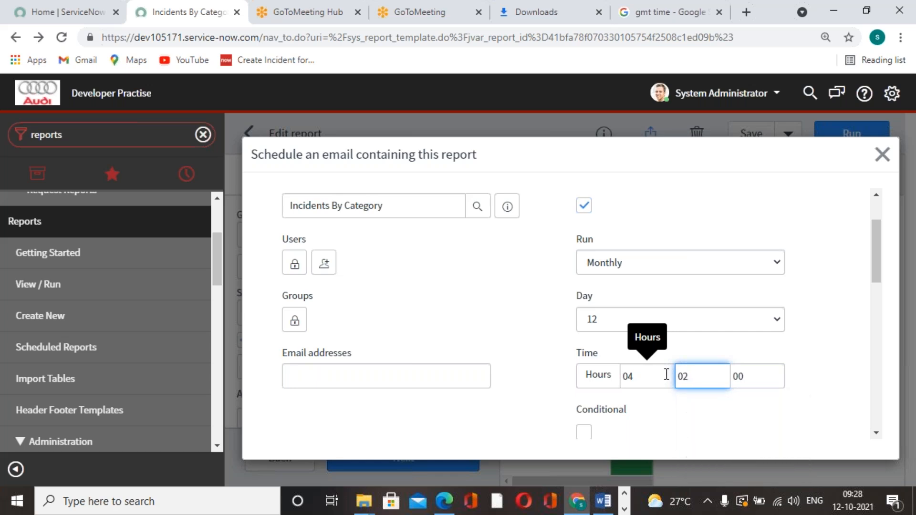
pyautogui.click(774, 198)
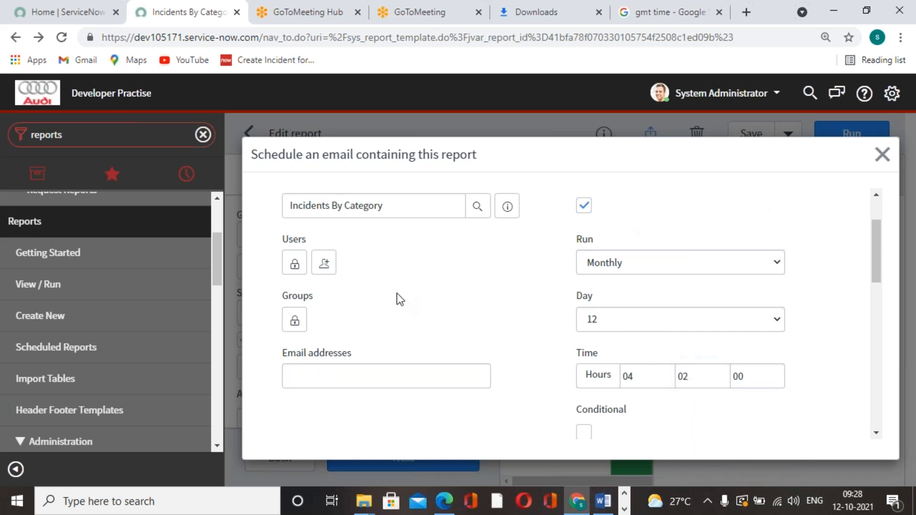
pyautogui.scroll(2, 398, 298)
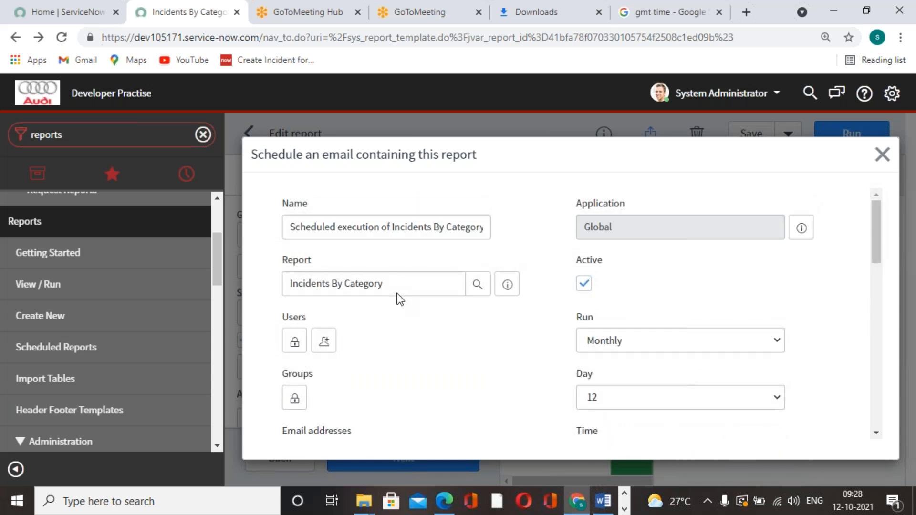
pyautogui.moveTo(289, 227); pyautogui.dragTo(489, 228)
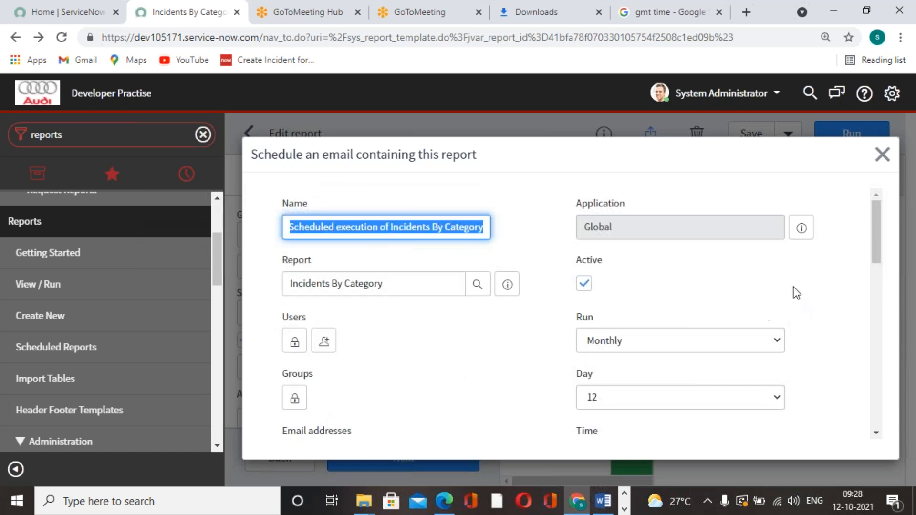
# Step: Unlock the scheduled email's Users list and enter the recipient's email address for it
pyautogui.scroll(-1, 737, 280)
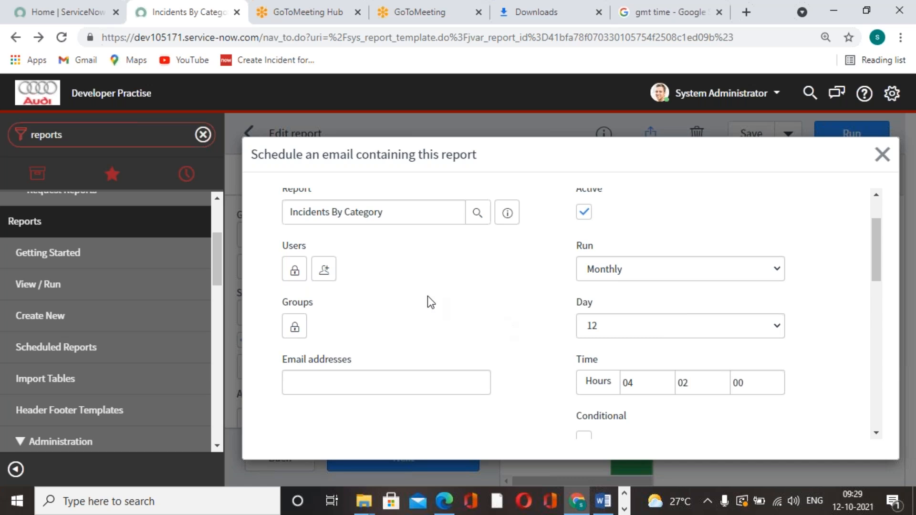
pyautogui.click(296, 273)
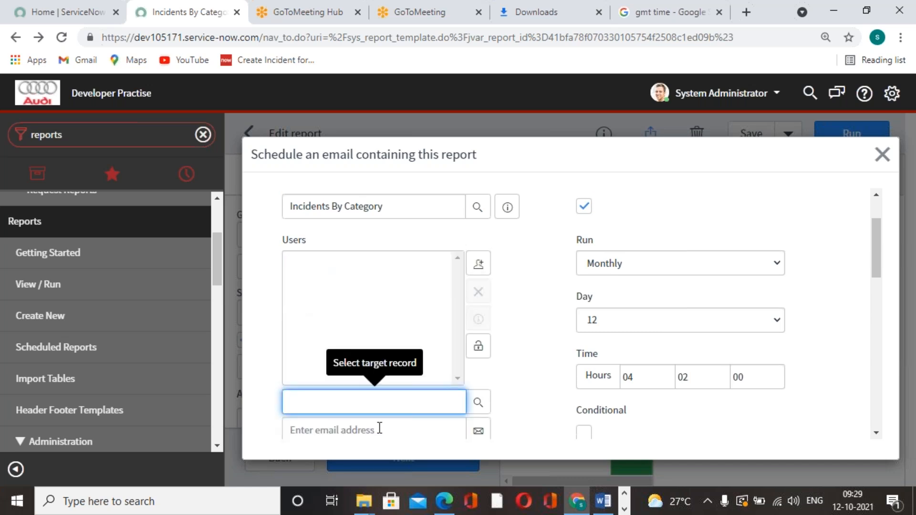
pyautogui.scroll(-3, 380, 428)
pyautogui.click(393, 288)
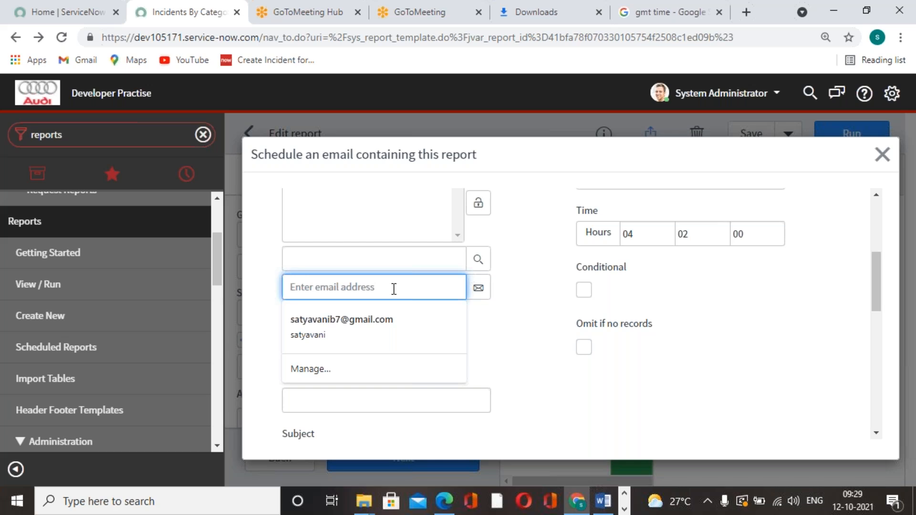
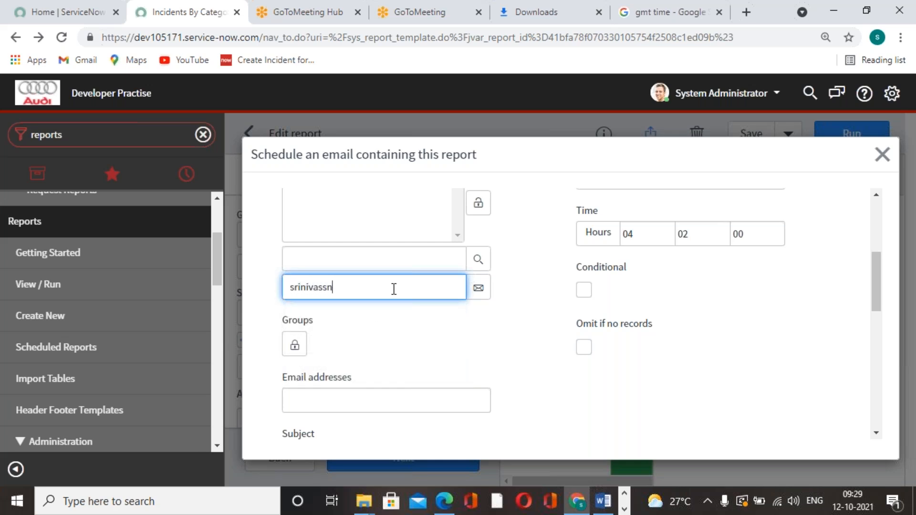
pyautogui.click(543, 277)
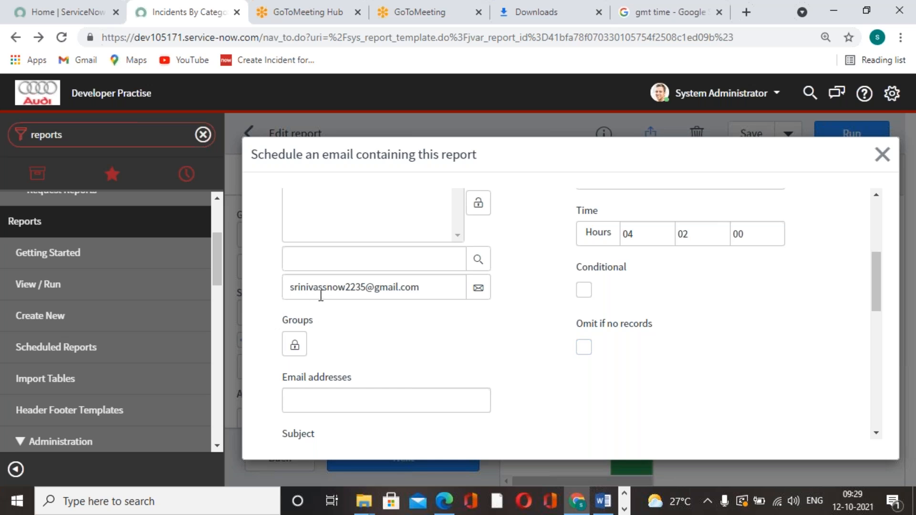
# Step: Add the entered recipient address to the Users list and lock the list
pyautogui.click(478, 288)
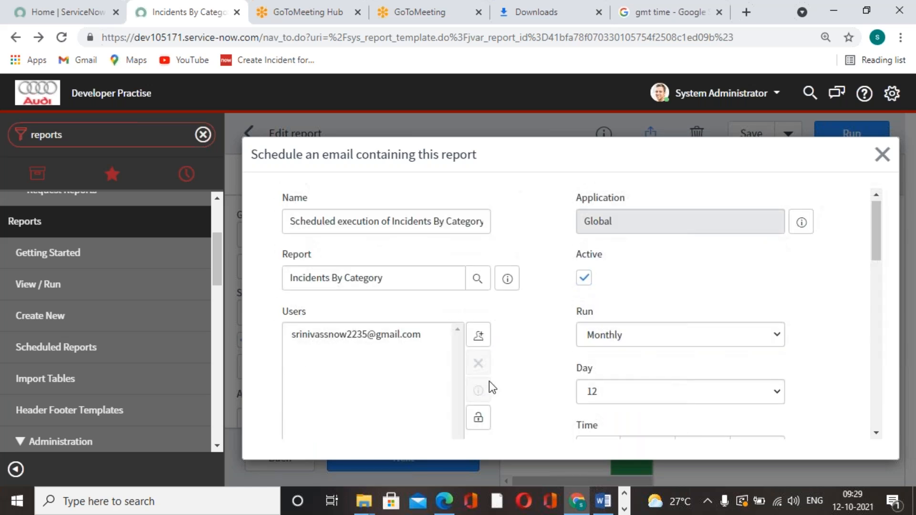
pyautogui.scroll(-3, 489, 384)
pyautogui.click(478, 274)
pyautogui.scroll(3, 511, 381)
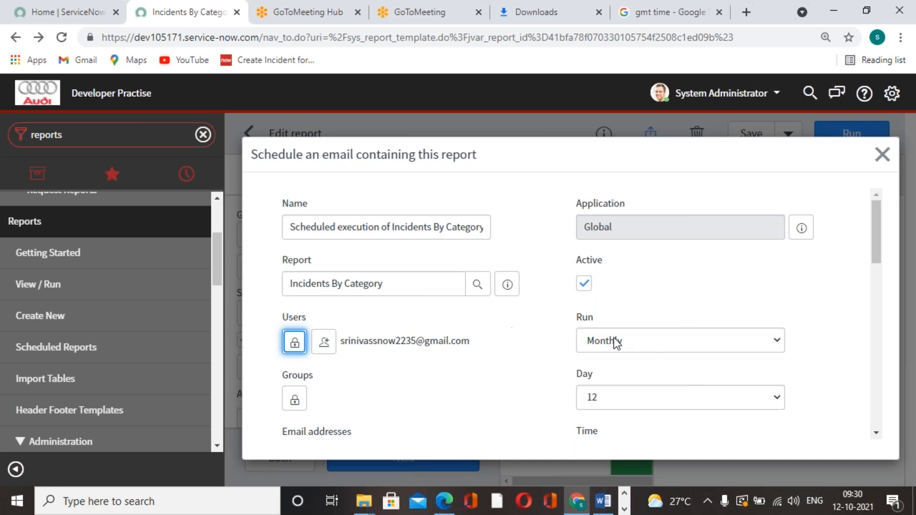
# Step: Review the remaining scheduled email settings and the available output types, keeping PDF-landscape
pyautogui.scroll(-2, 613, 343)
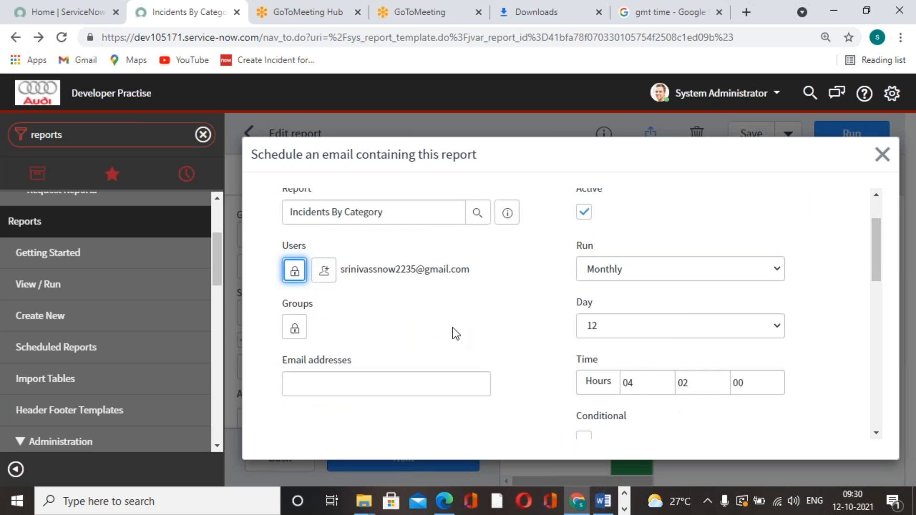
pyautogui.scroll(-10, 454, 333)
pyautogui.scroll(-1, 514, 319)
pyautogui.scroll(2, 514, 319)
pyautogui.scroll(-2, 514, 318)
pyautogui.scroll(2, 515, 318)
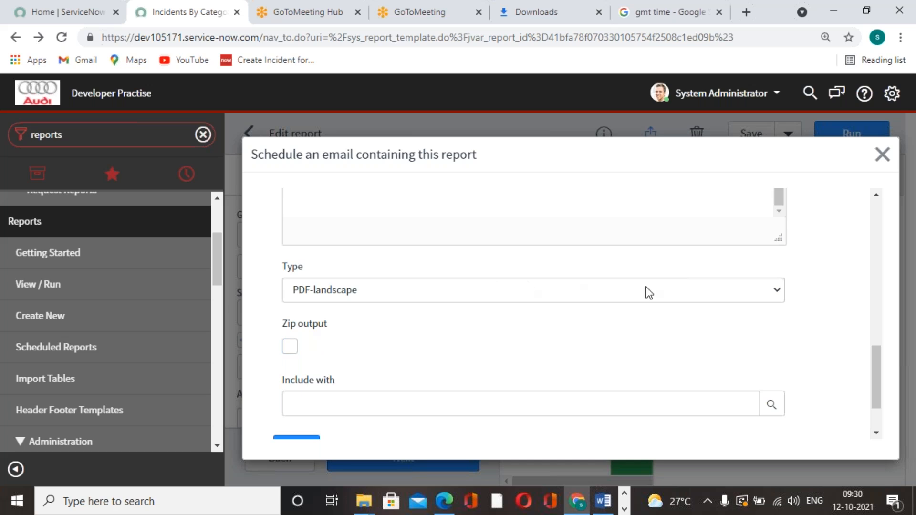
pyautogui.click(667, 298)
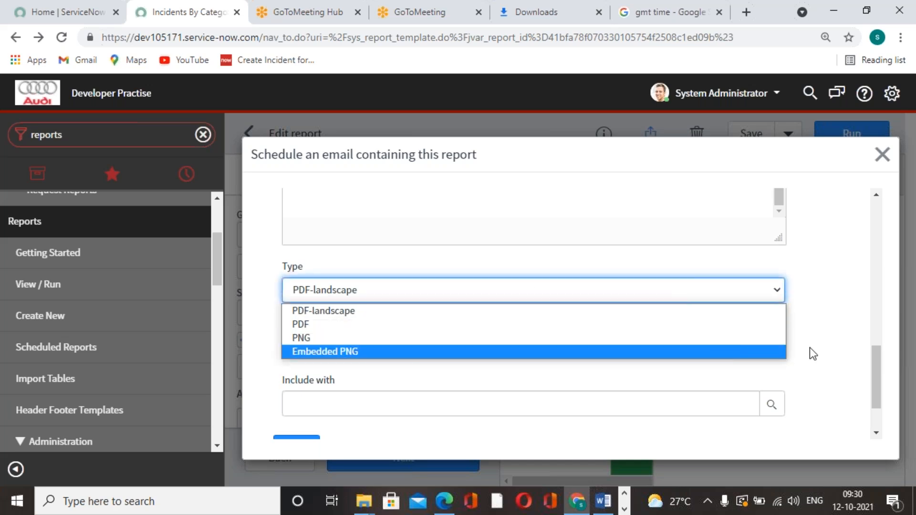
pyautogui.click(826, 339)
pyautogui.scroll(-2, 826, 339)
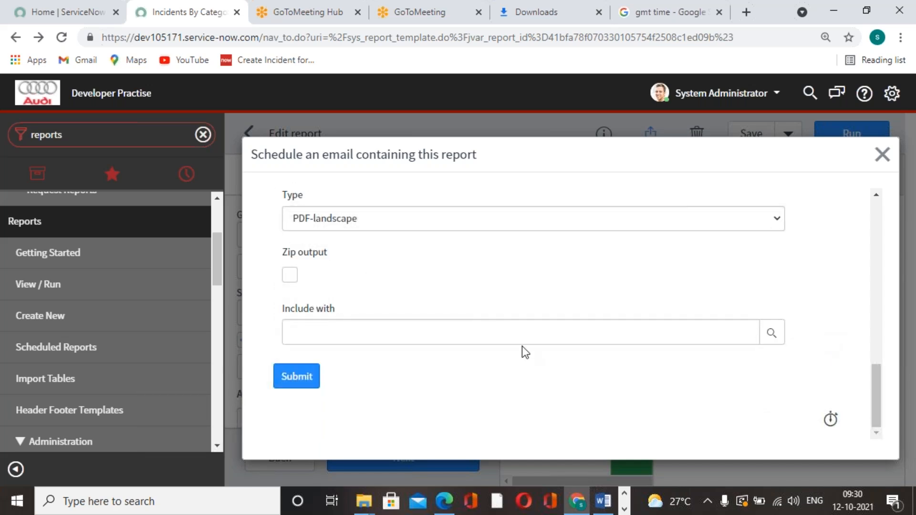
# Step: Check the recipient and monthly schedule once more and submit the scheduled email
pyautogui.scroll(5, 450, 356)
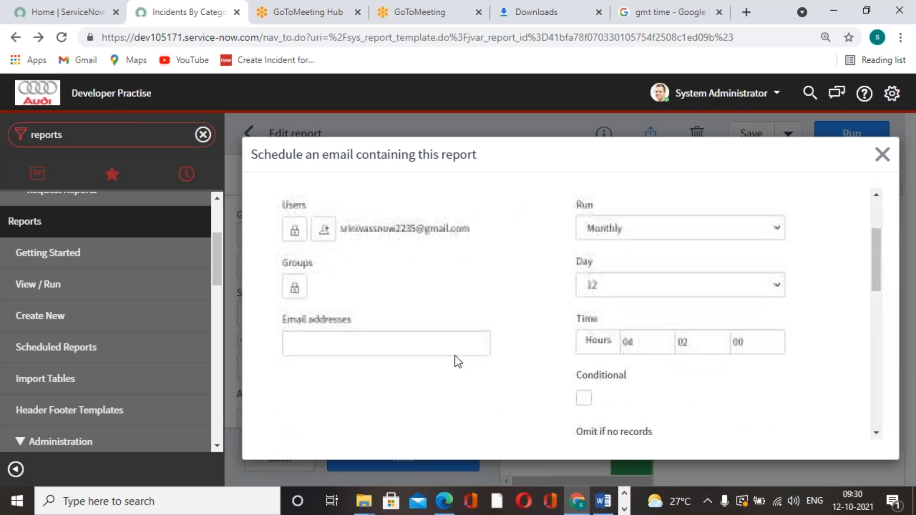
pyautogui.scroll(-5, 454, 356)
pyautogui.click(285, 380)
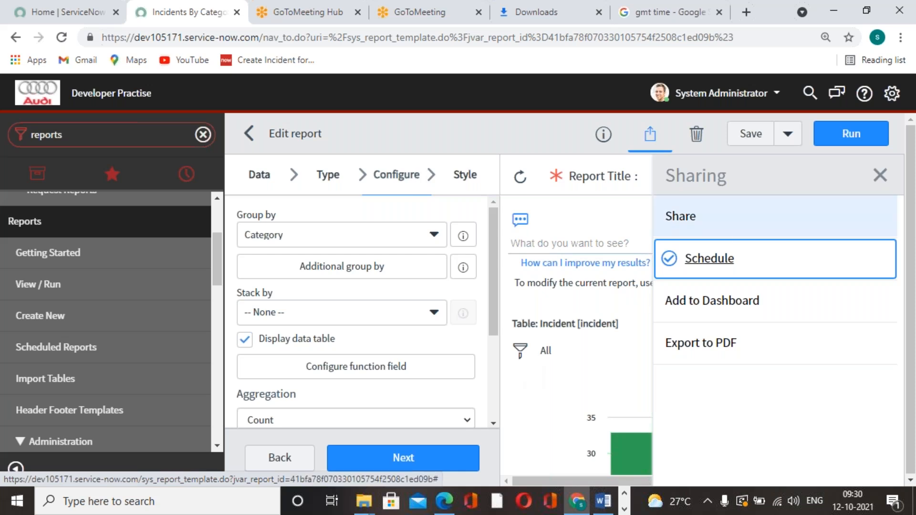
# Step: Switch to the GMT time search page and refresh it to check the current time
pyautogui.click(694, 7)
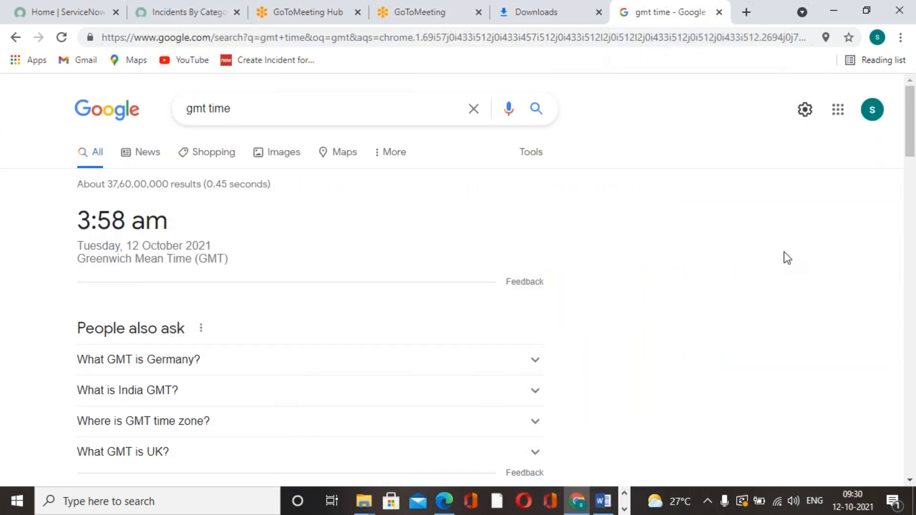
pyautogui.click(60, 38)
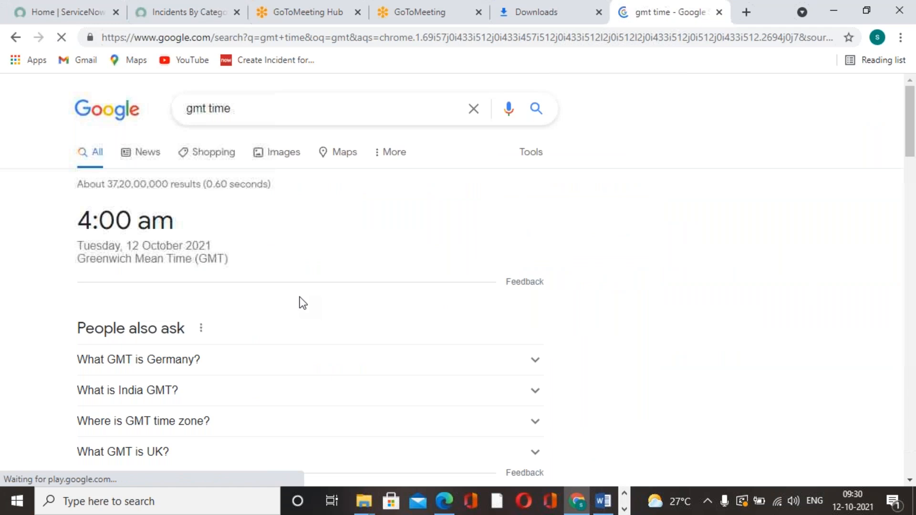
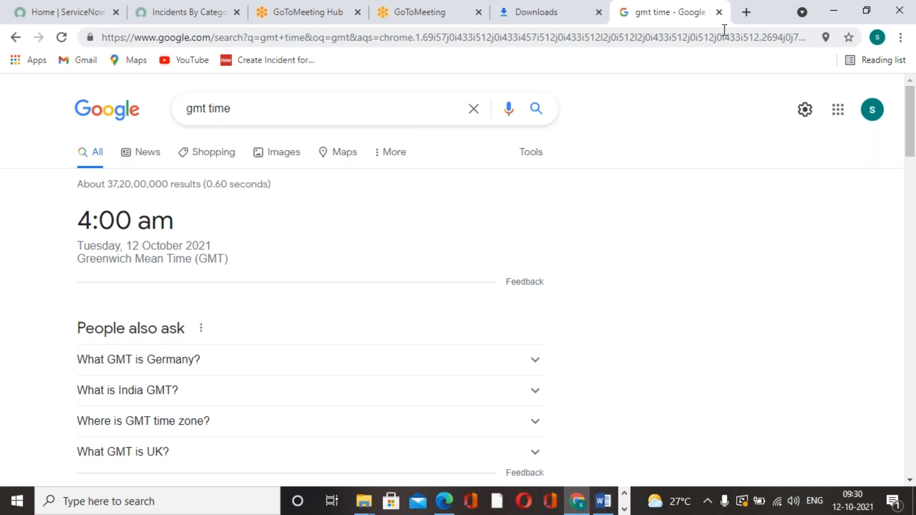
# Step: Open the Gmail inbox in a new browser tab
pyautogui.click(748, 12)
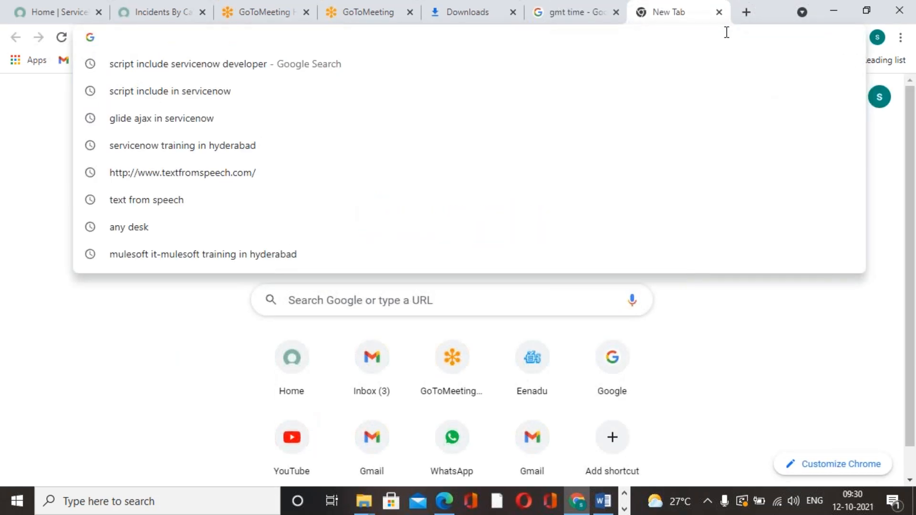
pyautogui.write('gmail.com')
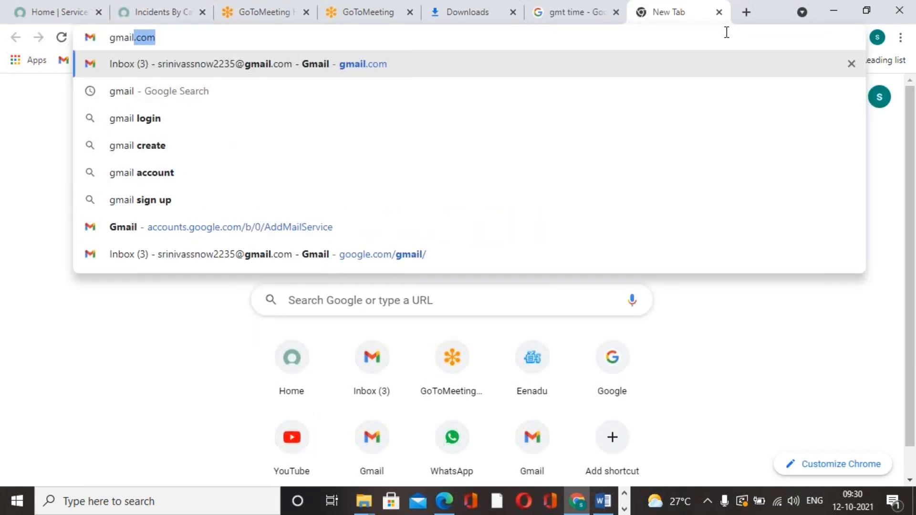
pyautogui.click(327, 70)
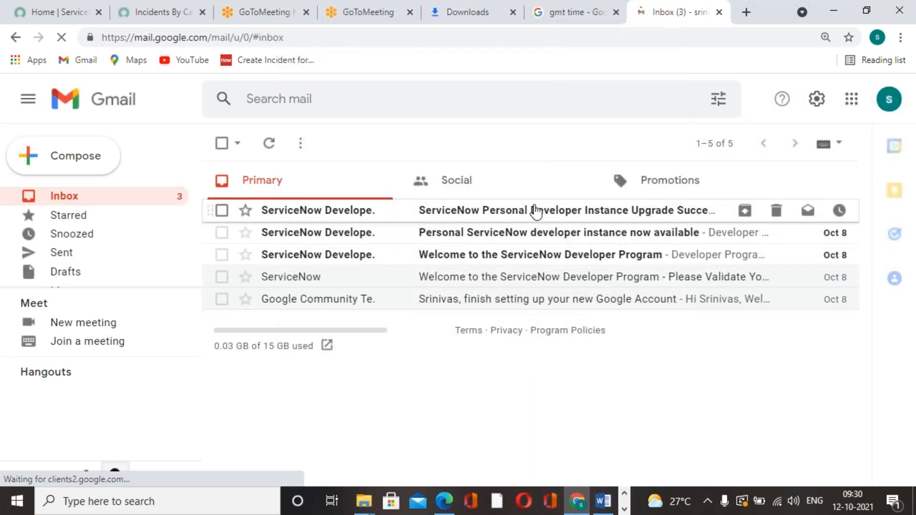
# Step: Add another Google account from Gmail and choose to sign in with an account that is not listed
pyautogui.click(889, 99)
pyautogui.scroll(-5, 722, 286)
pyautogui.scroll(-3, 721, 315)
pyautogui.click(701, 299)
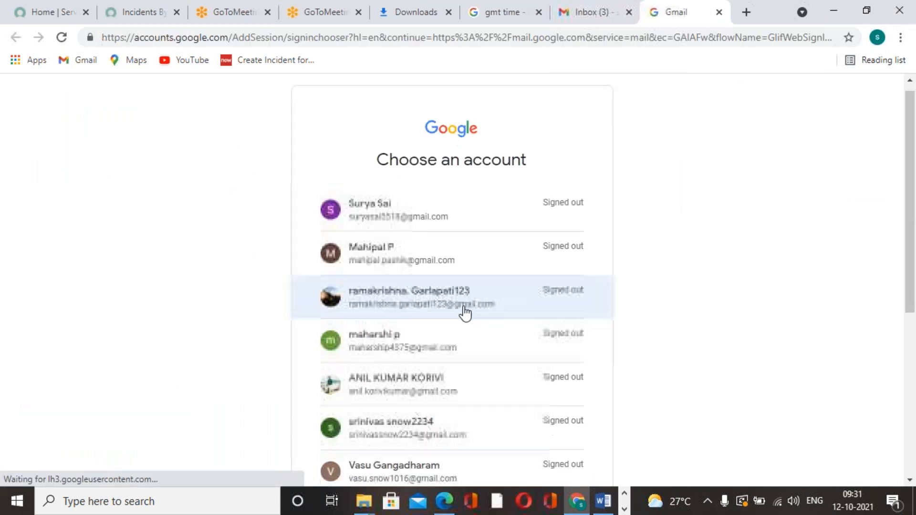
pyautogui.scroll(-5, 462, 315)
pyautogui.click(411, 386)
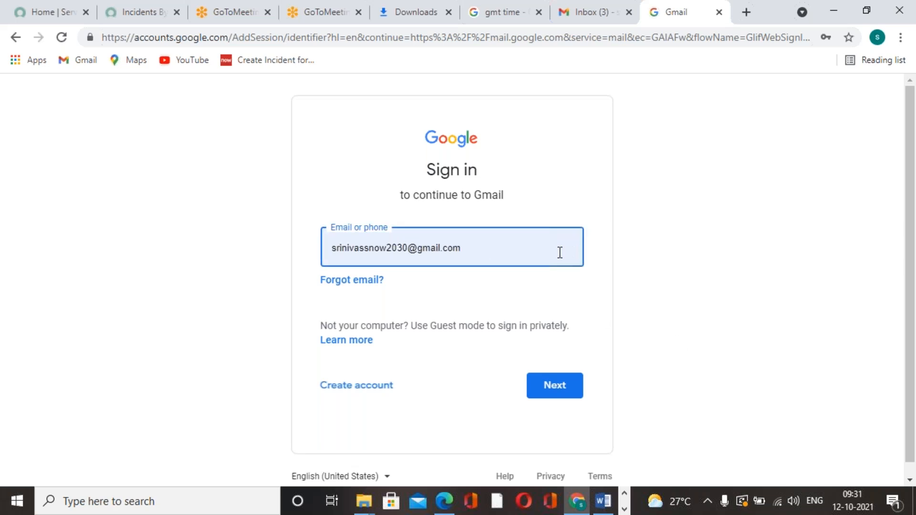
# Step: Correct the prefilled address to the report recipient's email account and continue to the password page
pyautogui.press('BackSpace')
pyautogui.press('BackSpace')
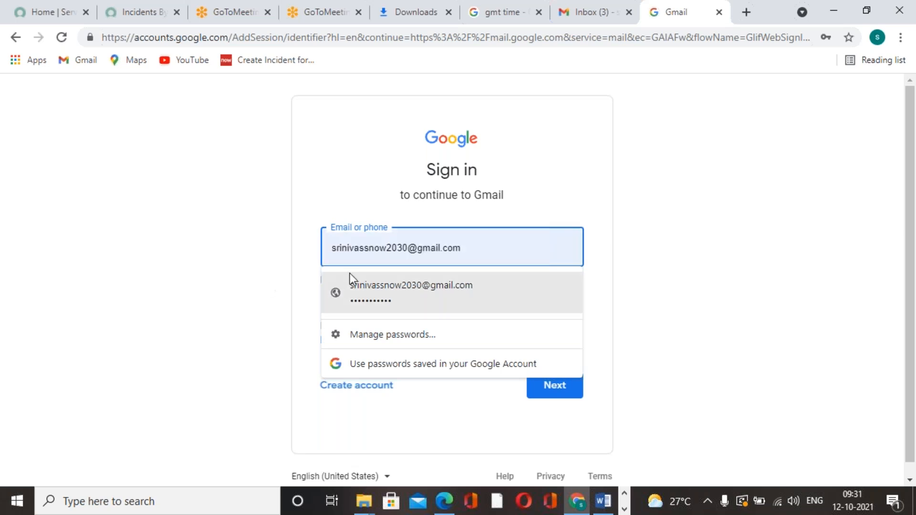
pyautogui.click(428, 249)
pyautogui.press('BackSpace')
pyautogui.press('BackSpace')
pyautogui.press('BackSpace')
pyautogui.write('235')
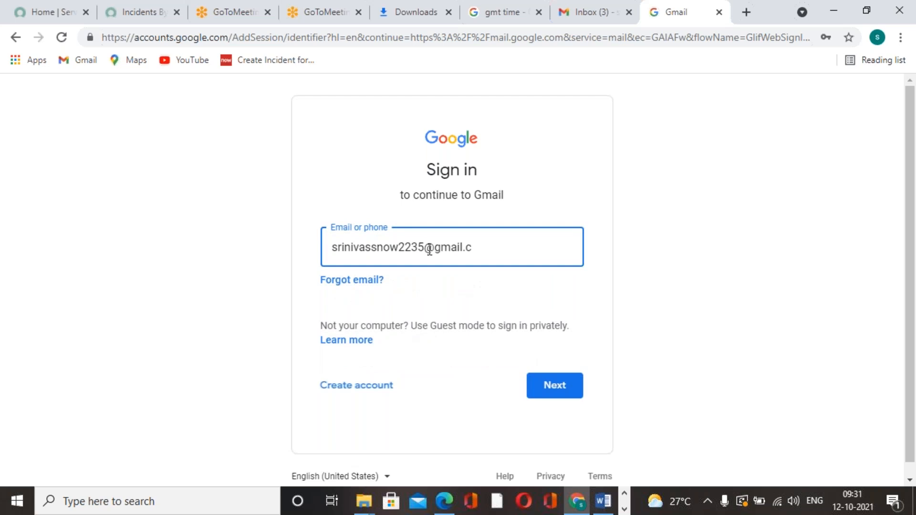
pyautogui.click(479, 248)
pyautogui.press('BackSpace')
pyautogui.press('BackSpace')
pyautogui.press('BackSpace')
pyautogui.press('BackSpace')
pyautogui.press('Return')
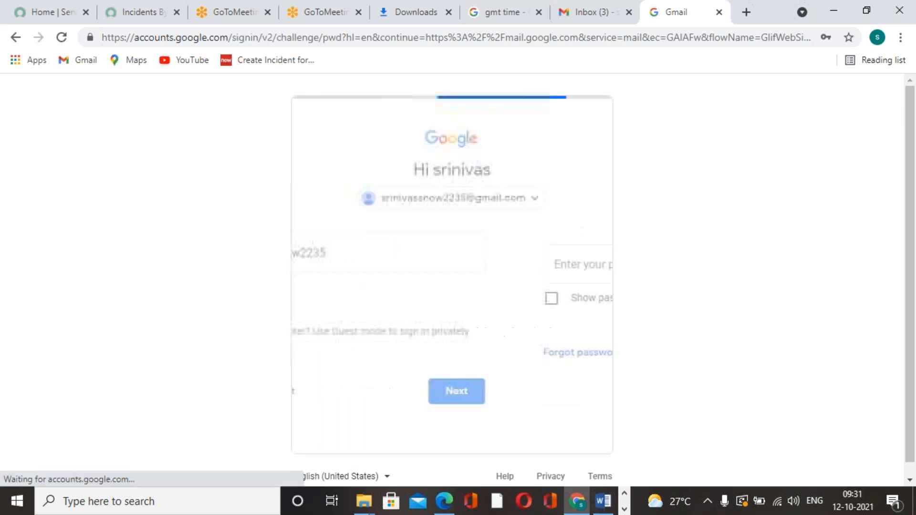
# Step: Enter the account password, sign in to Gmail and decline the offered home address and recovery information setup
pyautogui.click(449, 270)
pyautogui.write('••')
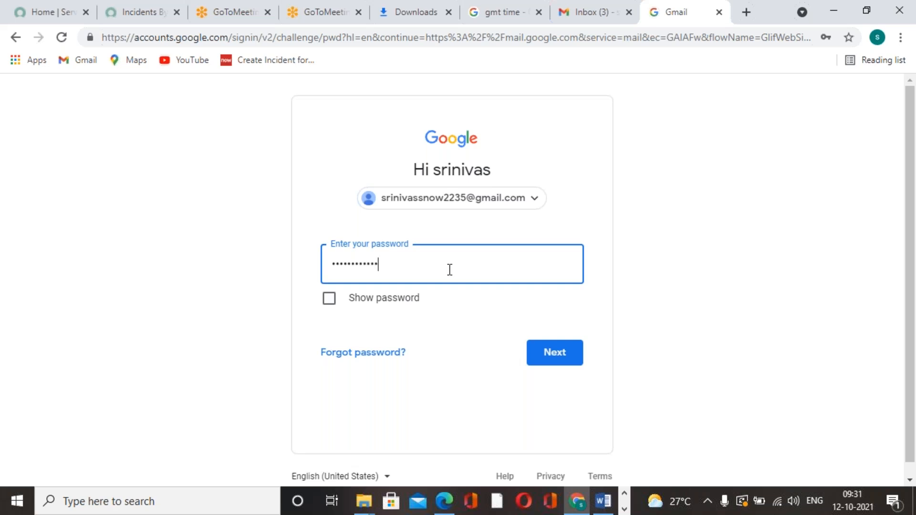
pyautogui.click(565, 359)
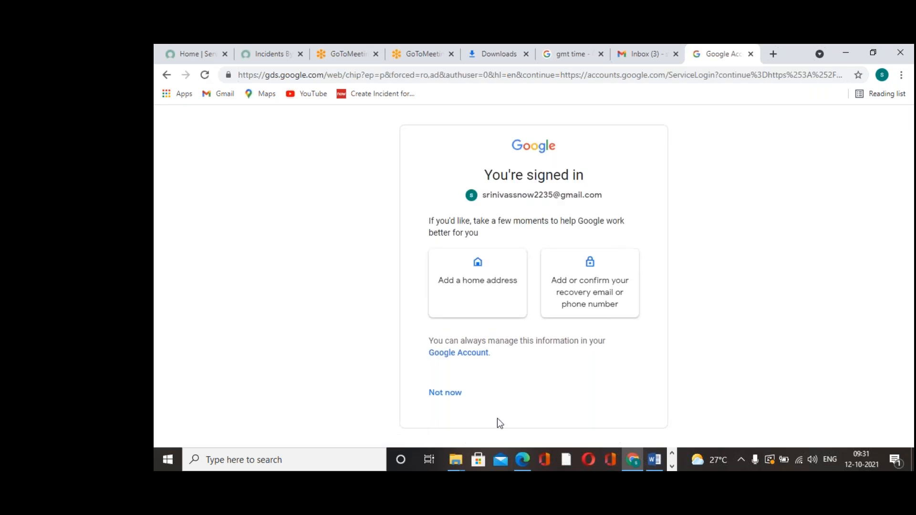
pyautogui.click(454, 404)
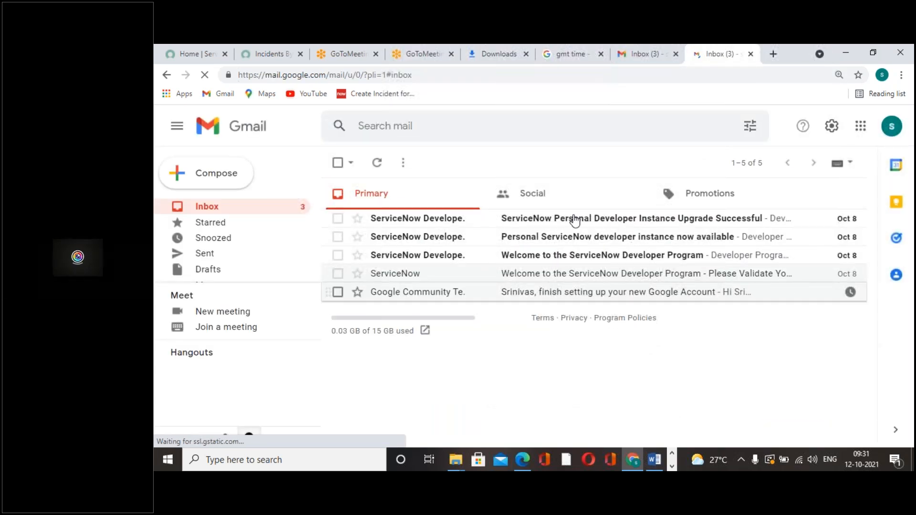
# Step: Read the three unread ServiceNow Developer Program messages and return to the inbox
pyautogui.click(575, 219)
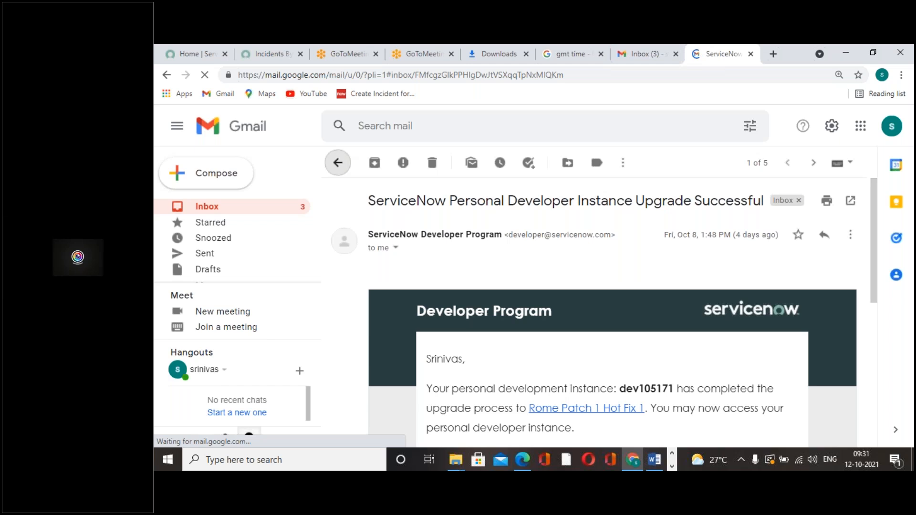
pyautogui.hotkey('alt', 'Left')
pyautogui.click(565, 238)
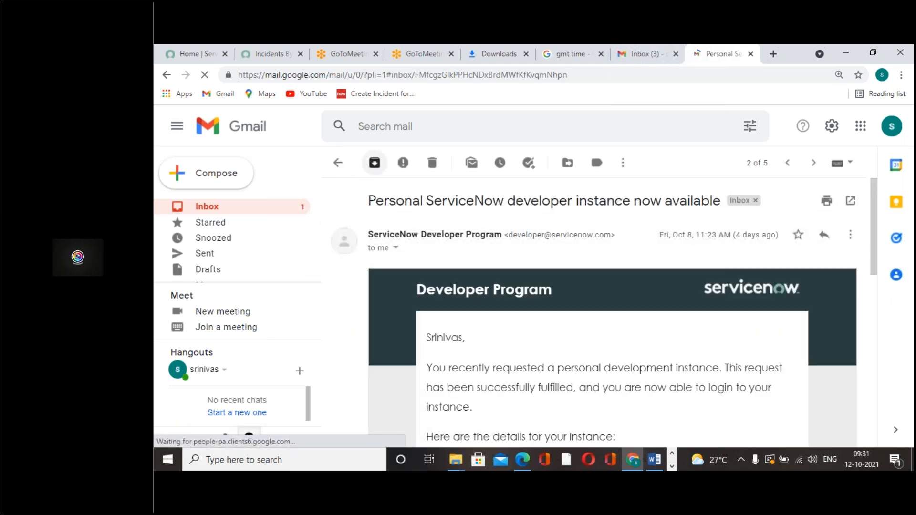
pyautogui.click(338, 163)
pyautogui.click(482, 254)
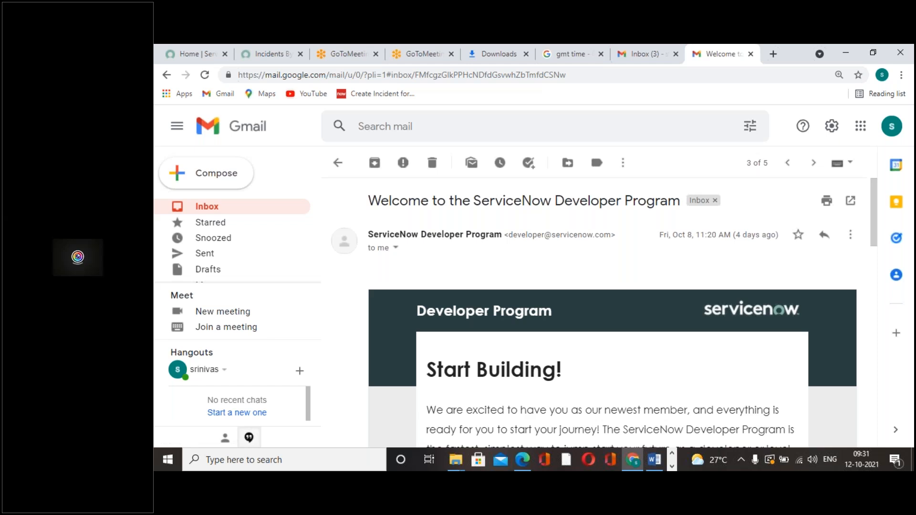
pyautogui.click(338, 162)
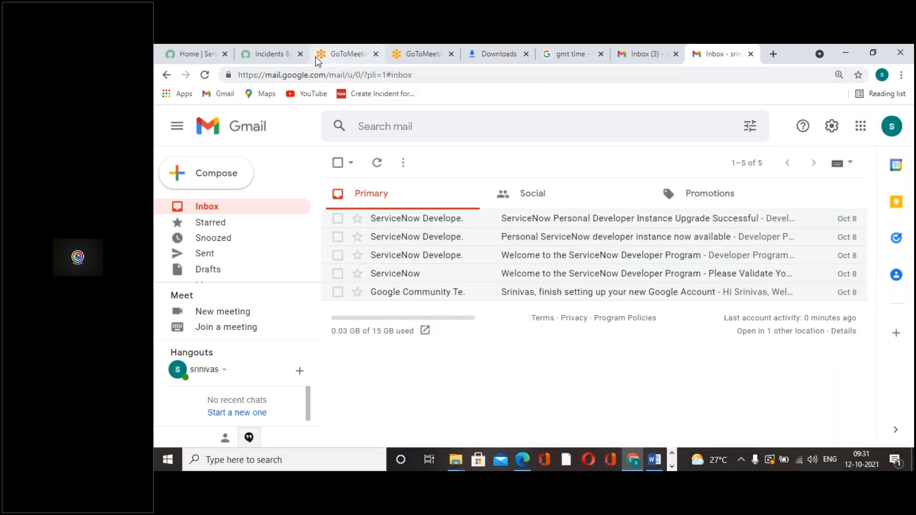
# Step: Close the duplicate Gmail inbox tab that was opened first and refresh the GMT time search page
pyautogui.click(279, 56)
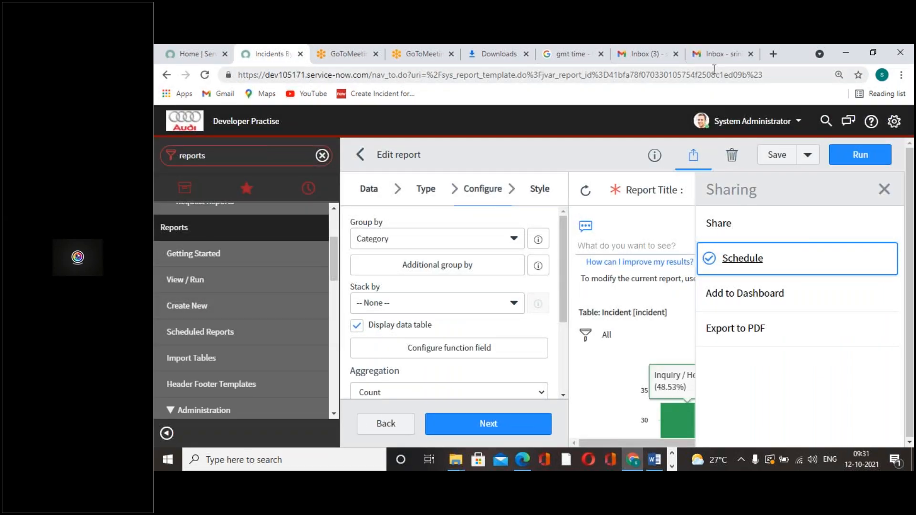
pyautogui.click(738, 57)
pyautogui.click(642, 54)
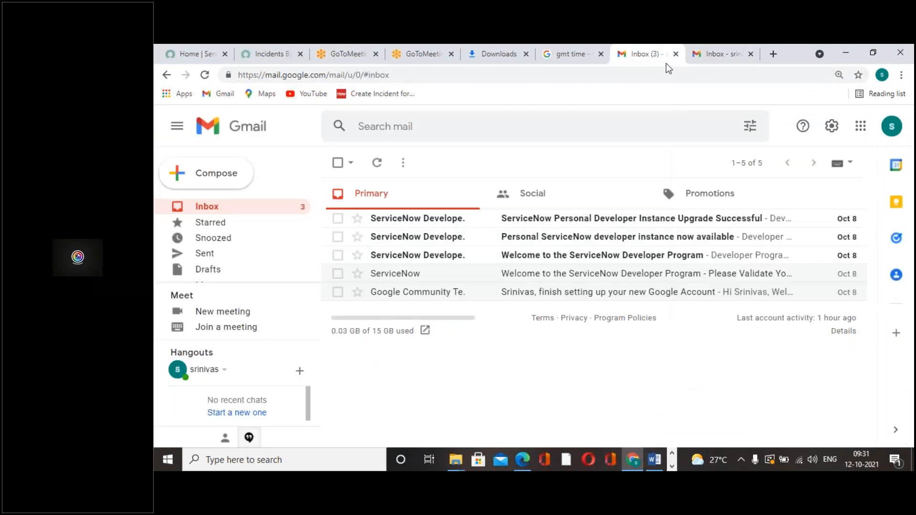
pyautogui.click(715, 56)
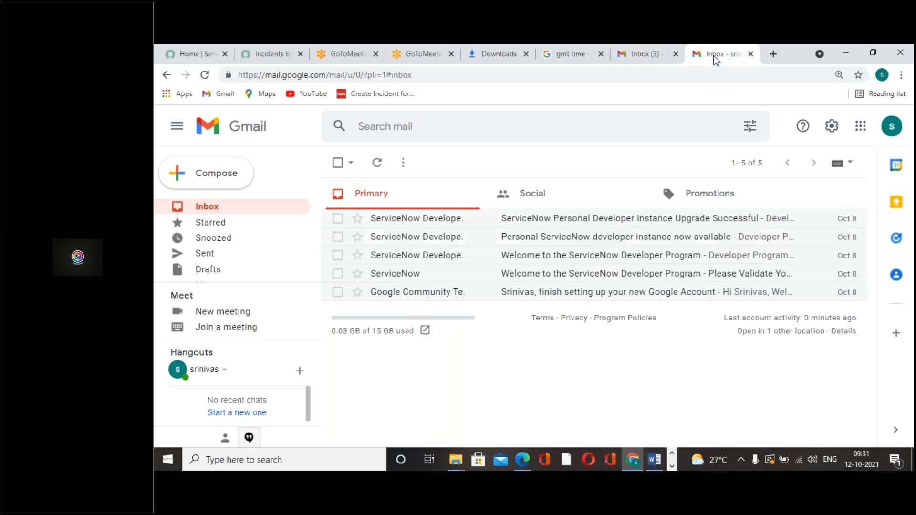
pyautogui.click(661, 58)
pyautogui.rightClick(663, 57)
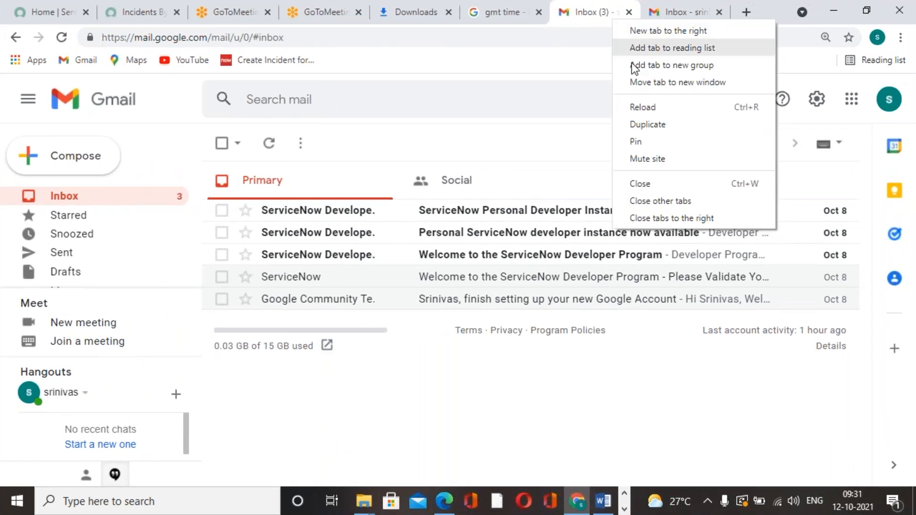
pyautogui.click(661, 189)
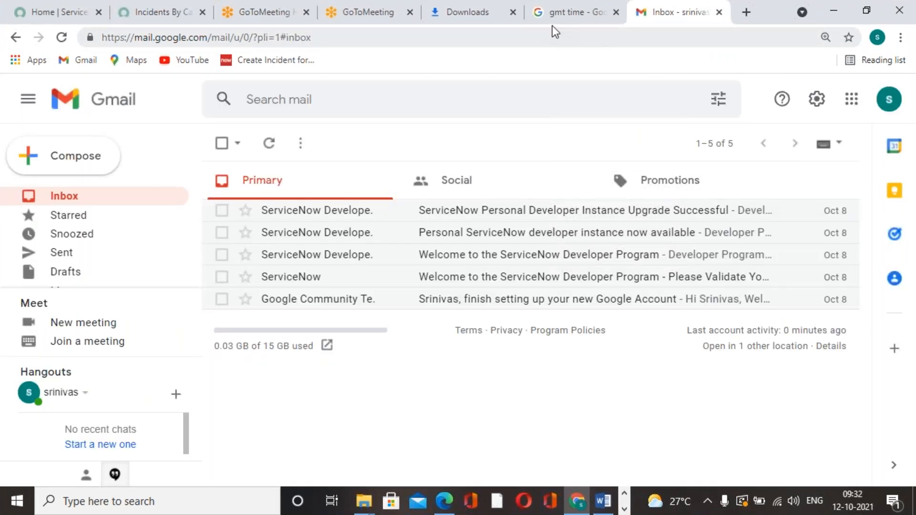
pyautogui.click(551, 22)
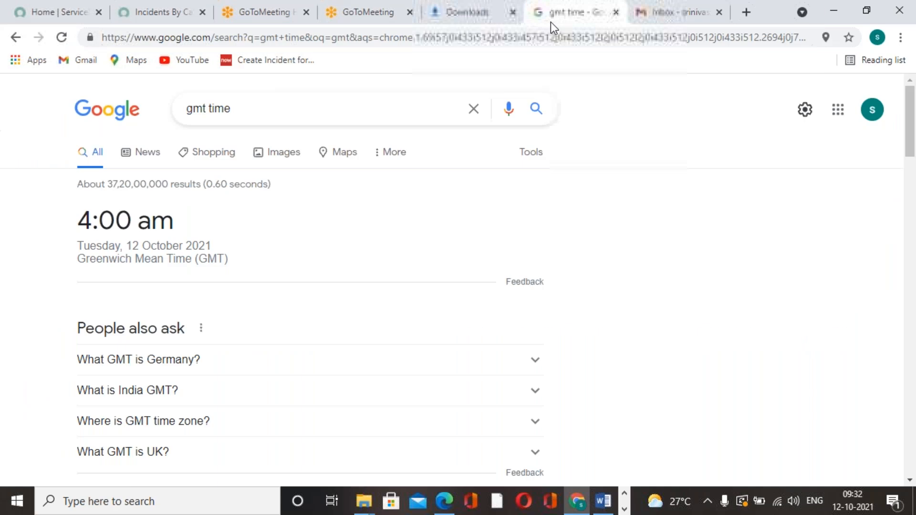
pyautogui.click(61, 37)
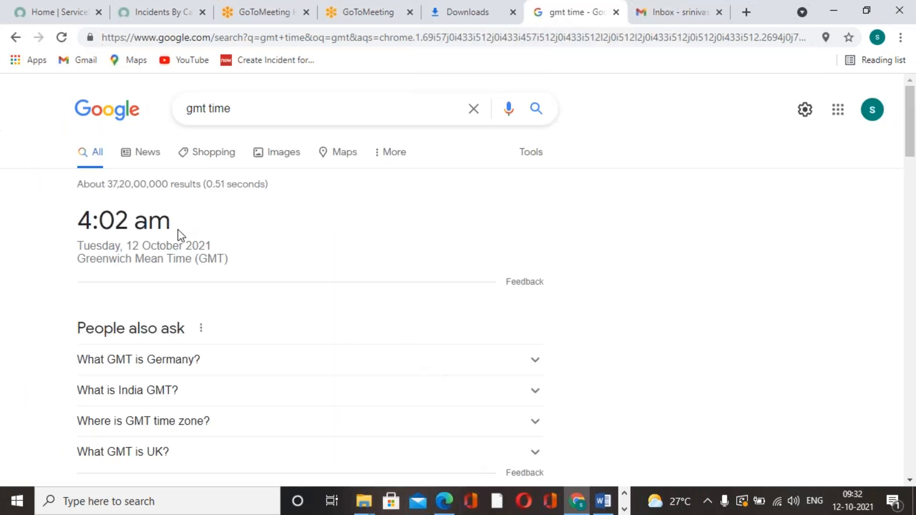
# Step: Close the Downloads tab and the GoToMeeting tab with the meeting launch page
pyautogui.click(473, 24)
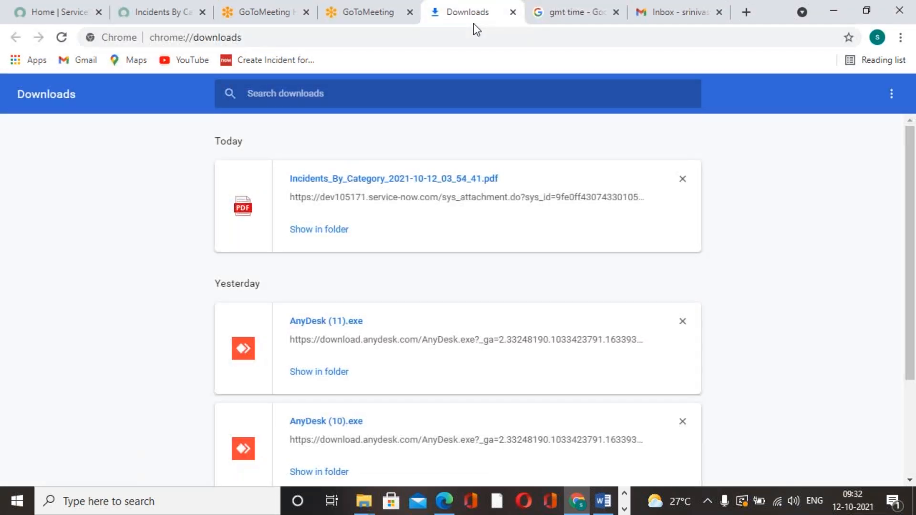
pyautogui.rightClick(467, 19)
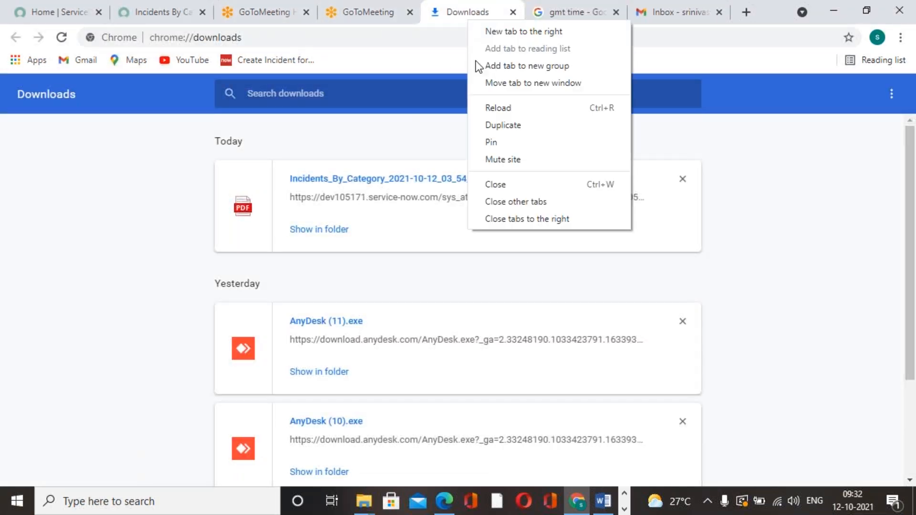
pyautogui.click(507, 184)
pyautogui.click(413, 22)
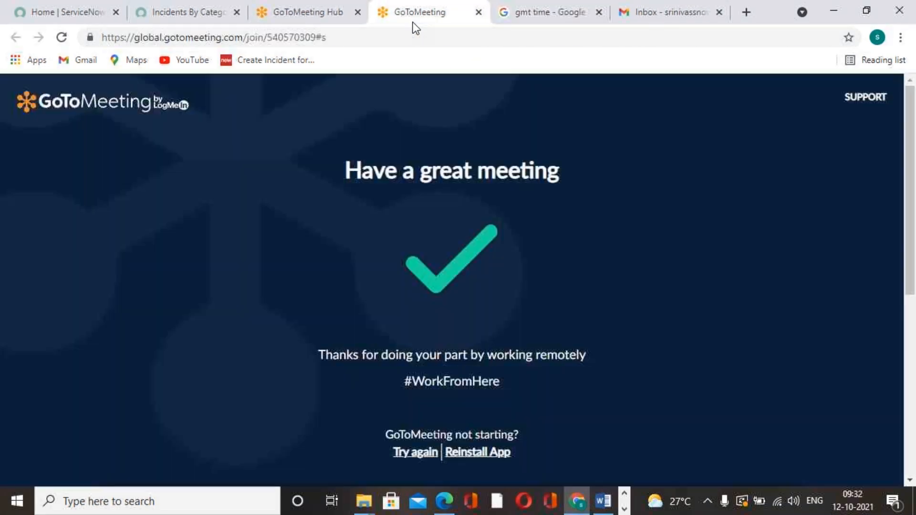
pyautogui.rightClick(413, 22)
pyautogui.click(448, 186)
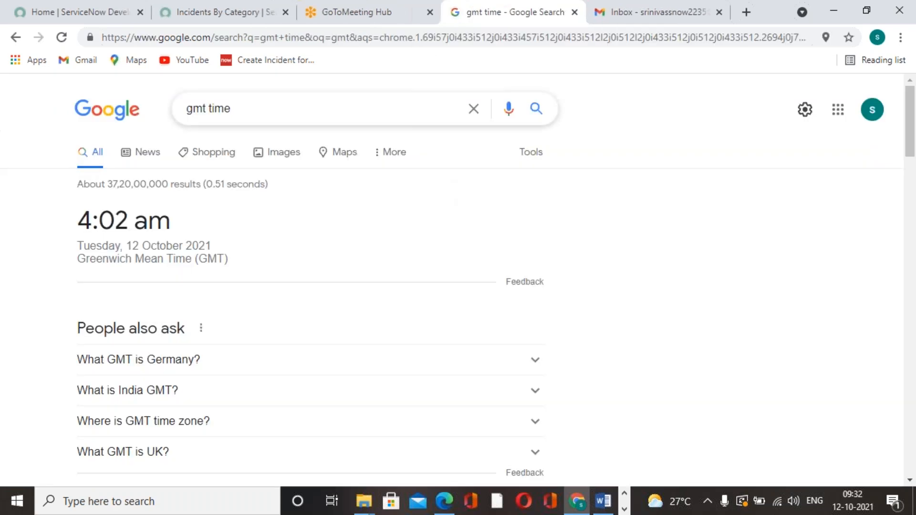
# Step: Start another scheduled email for the Incidents By Category report and review its settings
pyautogui.click(221, 21)
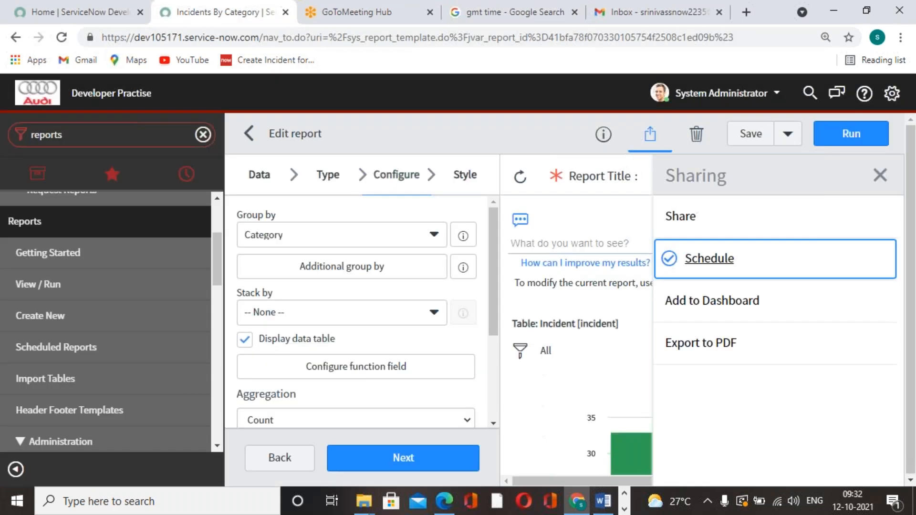
pyautogui.click(715, 261)
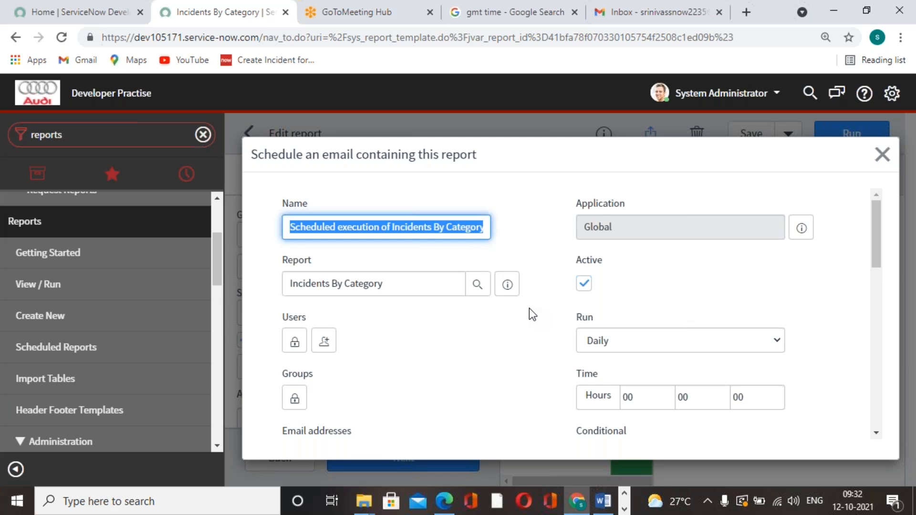
pyautogui.scroll(-10, 529, 309)
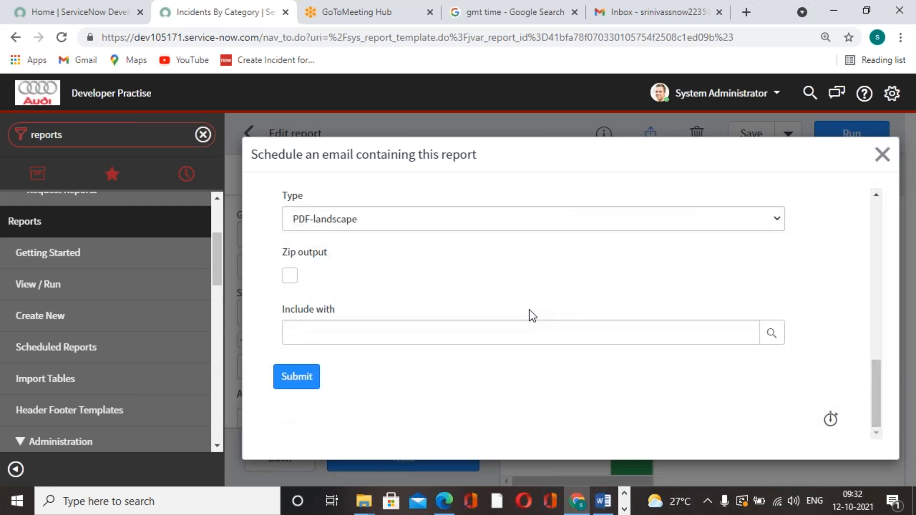
pyautogui.scroll(5, 528, 311)
pyautogui.scroll(-5, 546, 339)
pyautogui.scroll(5, 548, 339)
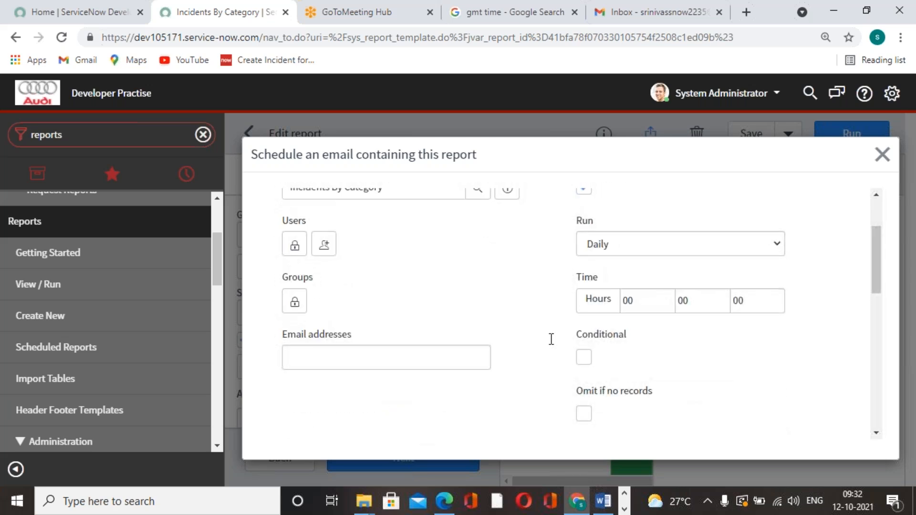
# Step: Set the scheduled email's run time to 04 hours and 04 minutes
pyautogui.click(577, 293)
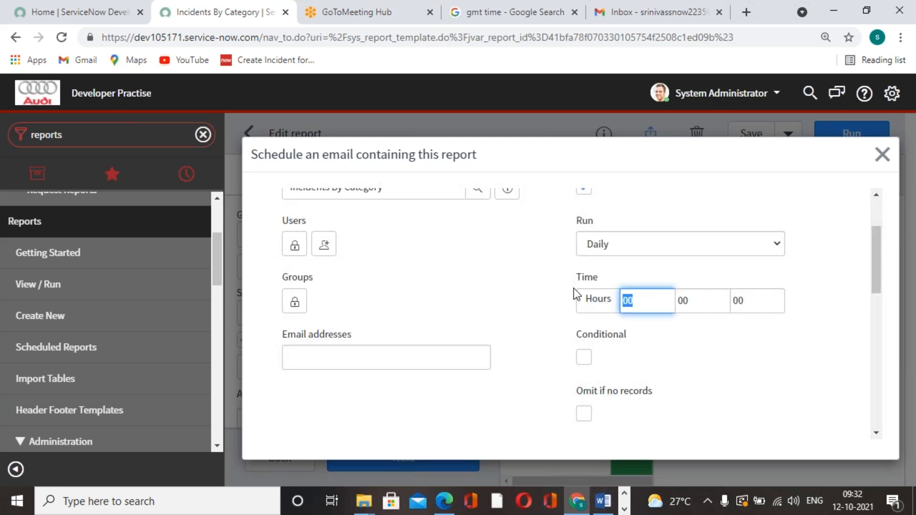
pyautogui.write('04')
pyautogui.click(683, 304)
pyautogui.write('04')
pyautogui.click(692, 361)
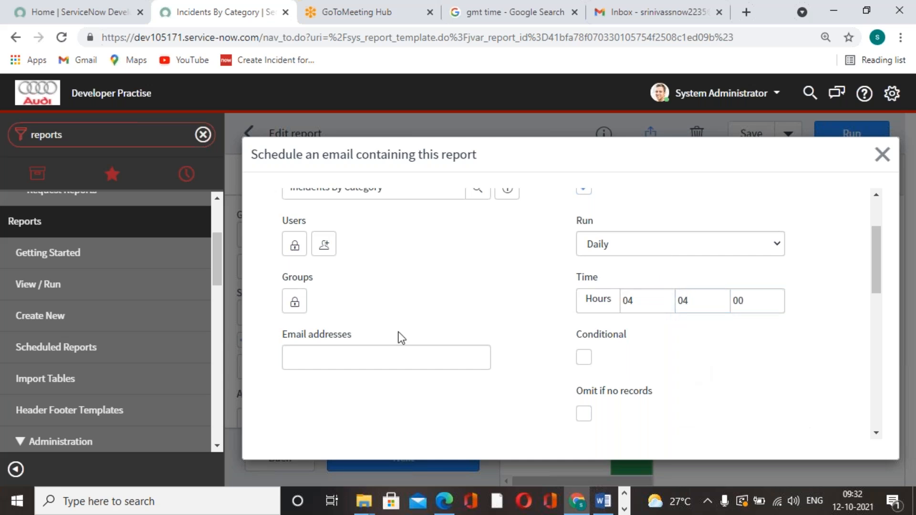
# Step: Unlock the scheduled email's Users list and add the recipient's e-mail address to it
pyautogui.scroll(2, 399, 341)
pyautogui.scroll(-5, 400, 355)
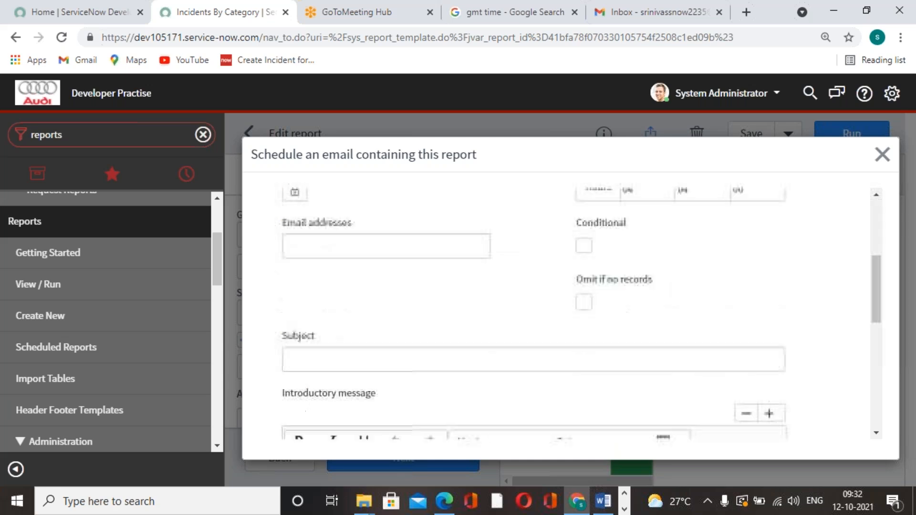
pyautogui.scroll(4, 400, 355)
pyautogui.click(294, 276)
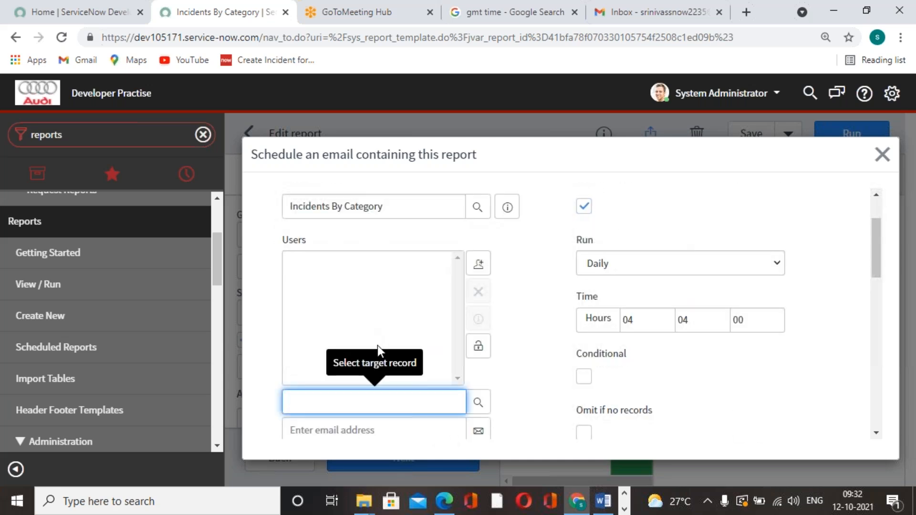
pyautogui.scroll(-3, 378, 348)
pyautogui.click(386, 288)
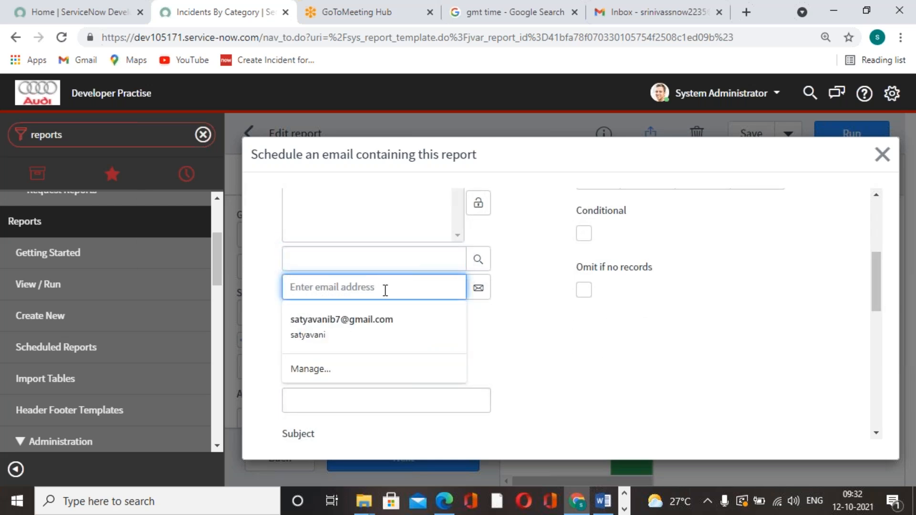
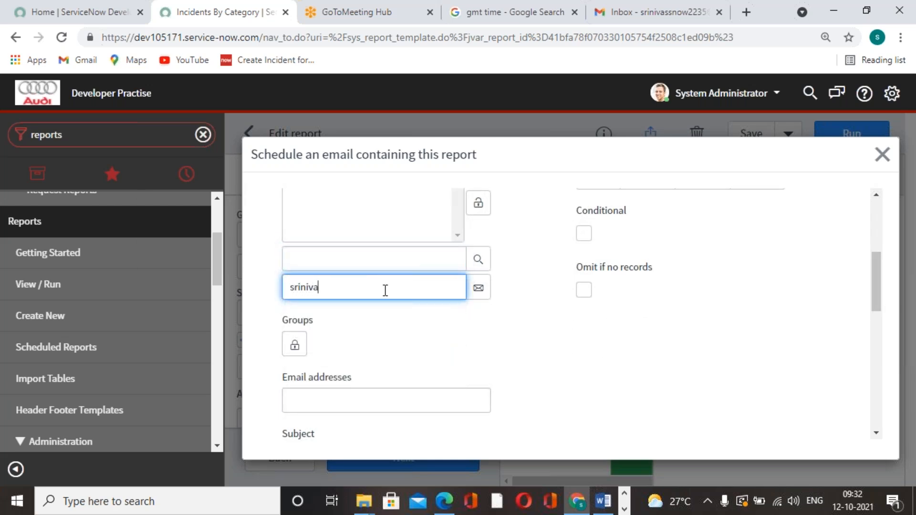
pyautogui.click(478, 288)
# Step: Submit the scheduled email and save the Incidents By Category report
pyautogui.scroll(-5, 520, 318)
pyautogui.scroll(-4, 523, 319)
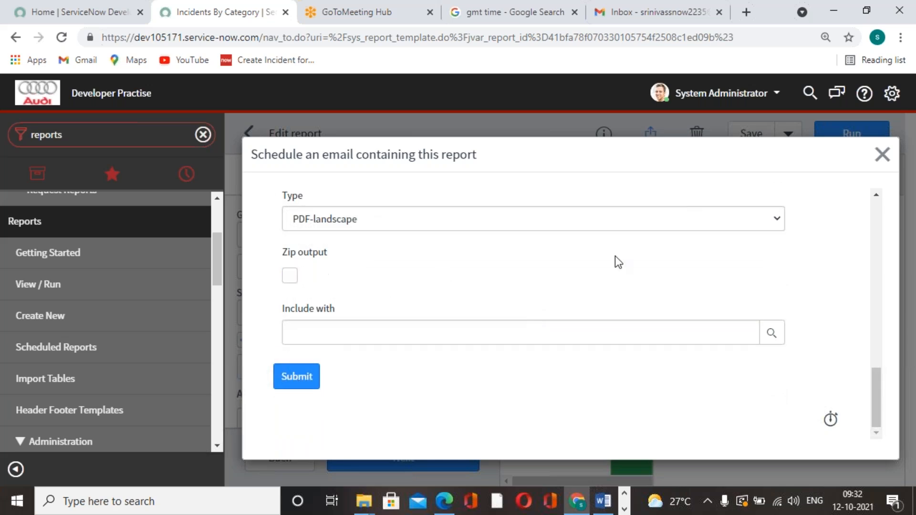
pyautogui.click(296, 375)
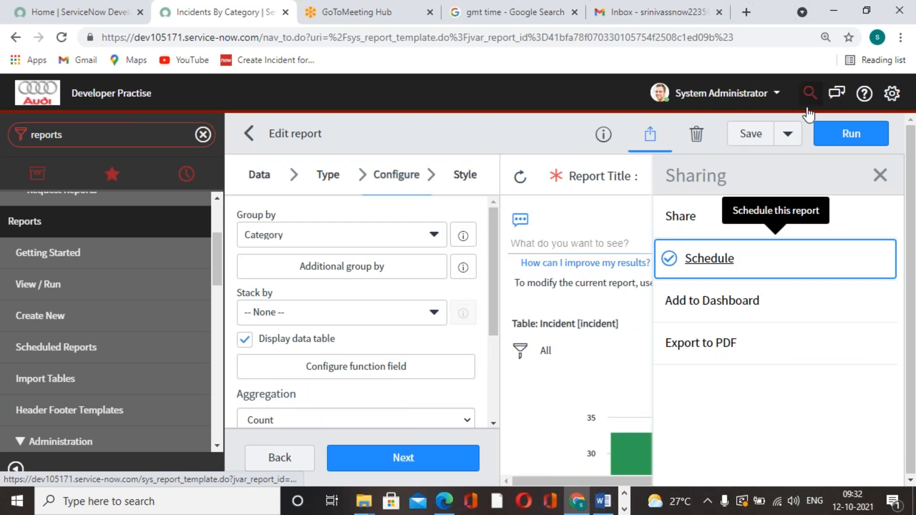
pyautogui.click(762, 136)
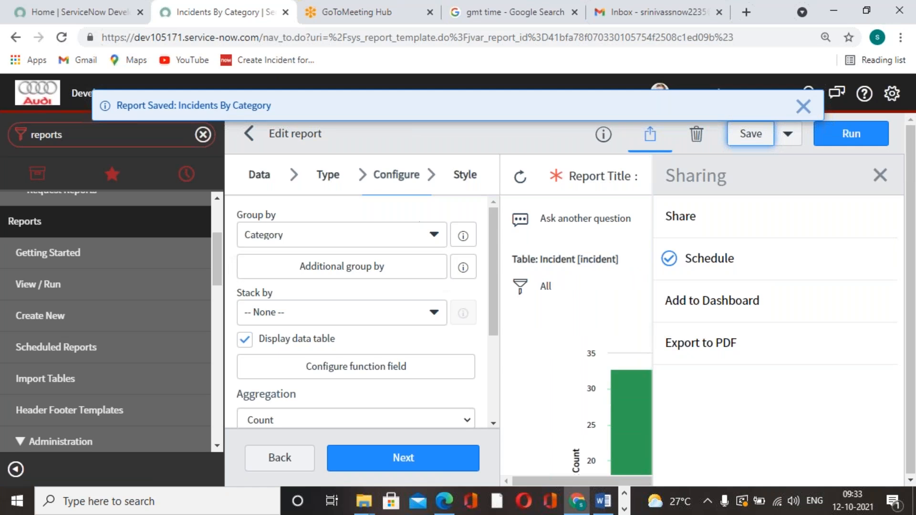
# Step: Refresh the Gmail inbox for the report email and reload the GMT time search to check the current time
pyautogui.click(703, 10)
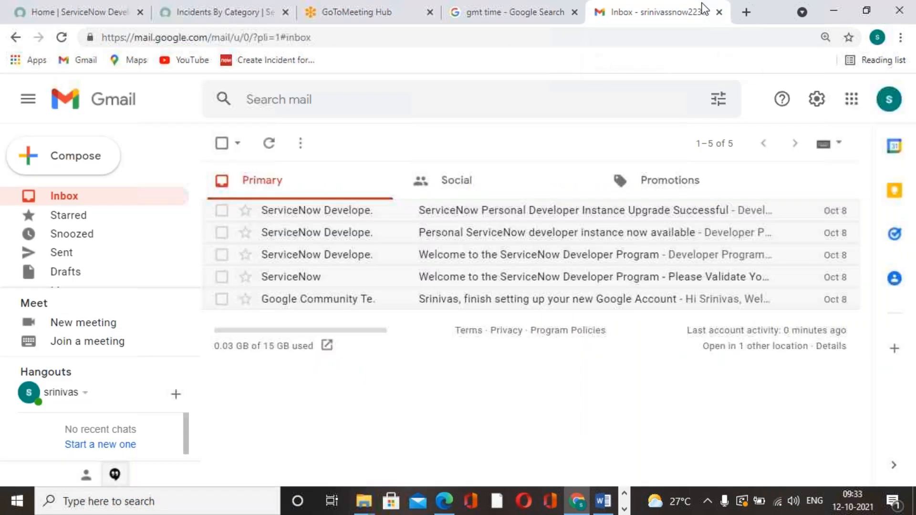
pyautogui.click(62, 37)
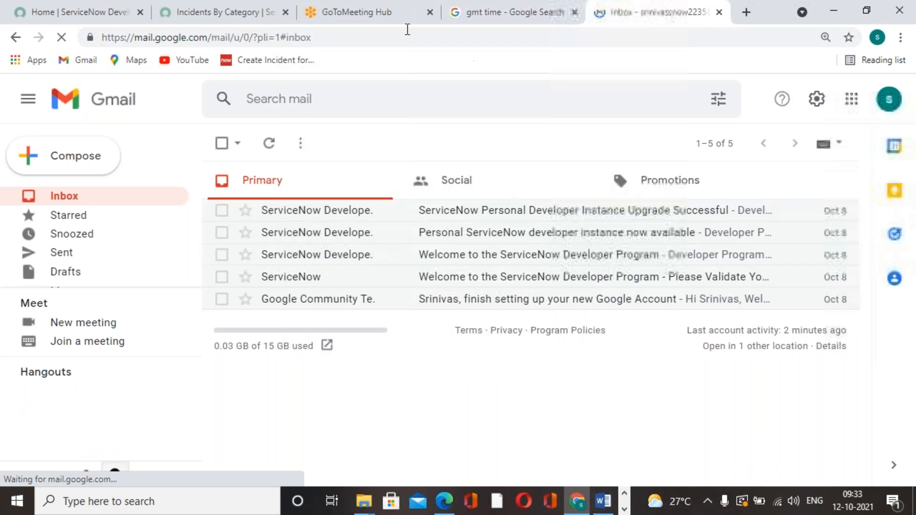
pyautogui.click(401, 18)
pyautogui.click(506, 19)
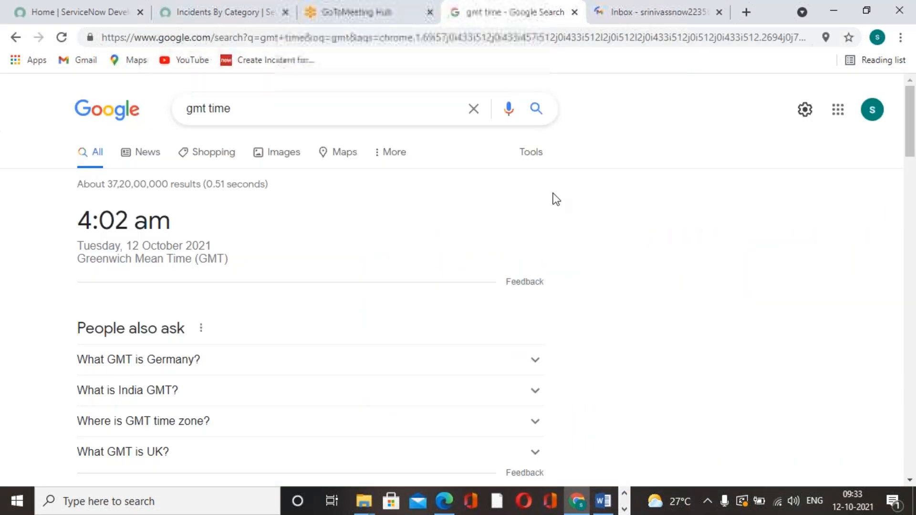
pyautogui.click(62, 37)
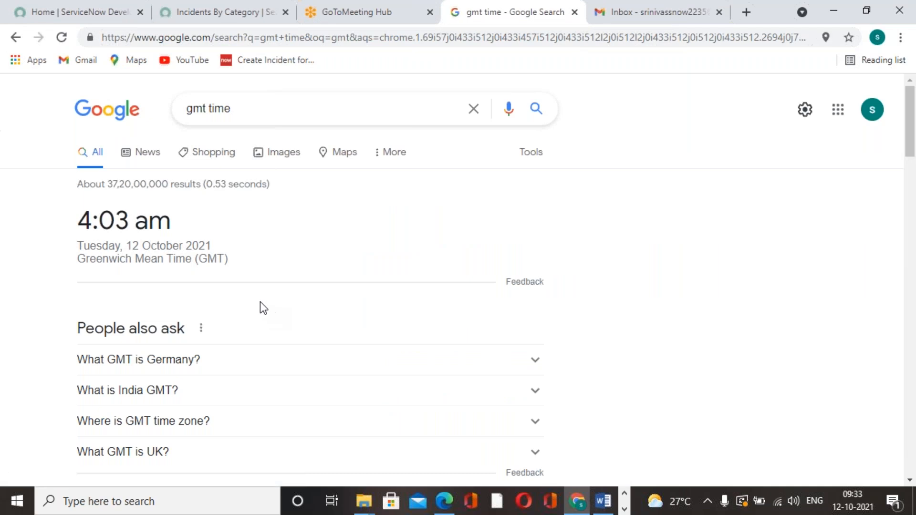
pyautogui.moveTo(91, 213); pyautogui.dragTo(191, 220)
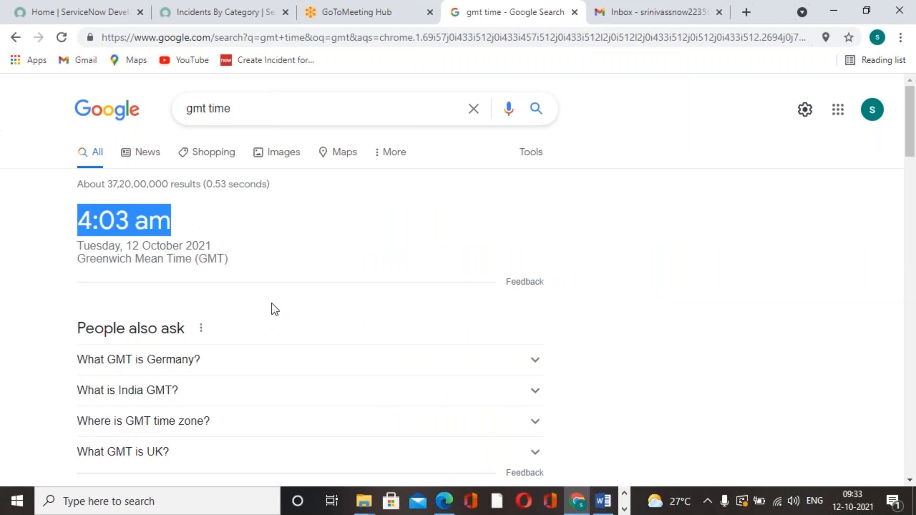
pyautogui.click(271, 302)
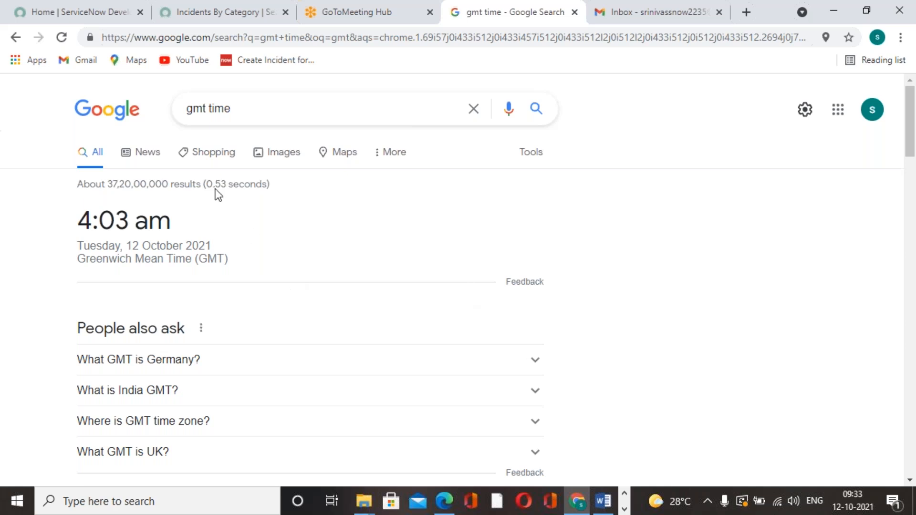
pyautogui.click(221, 17)
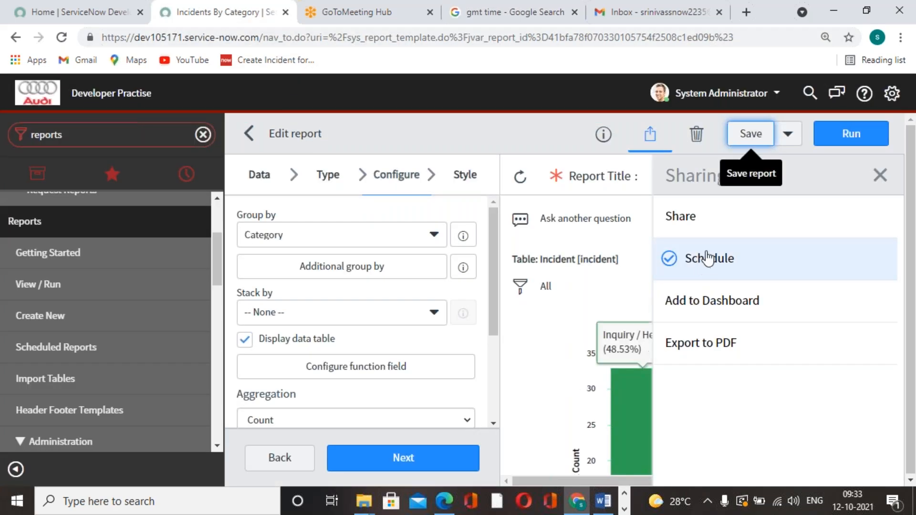
pyautogui.click(422, 19)
pyautogui.click(477, 22)
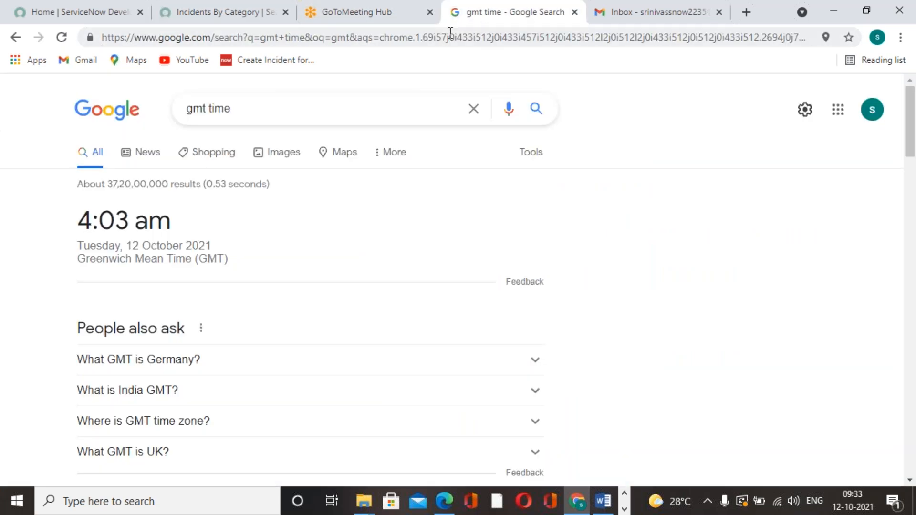
pyautogui.click(377, 23)
pyautogui.click(193, 15)
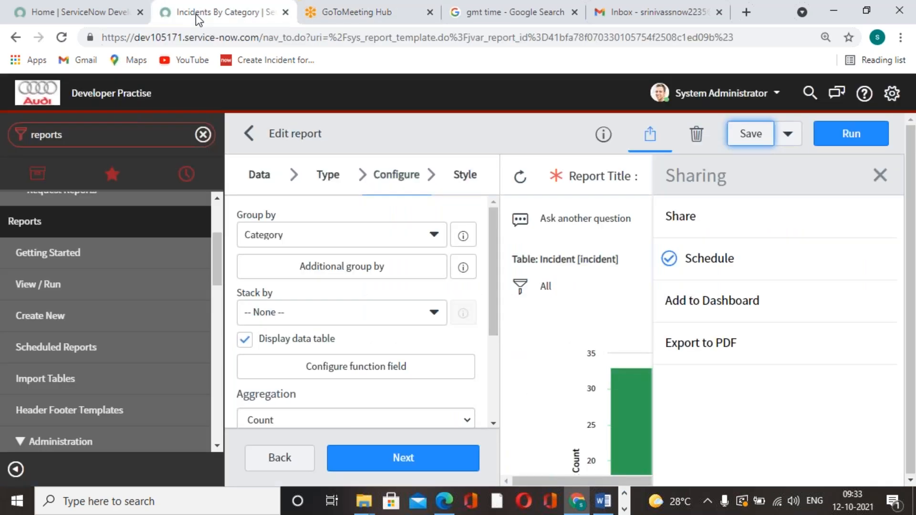
pyautogui.scroll(-8, 505, 311)
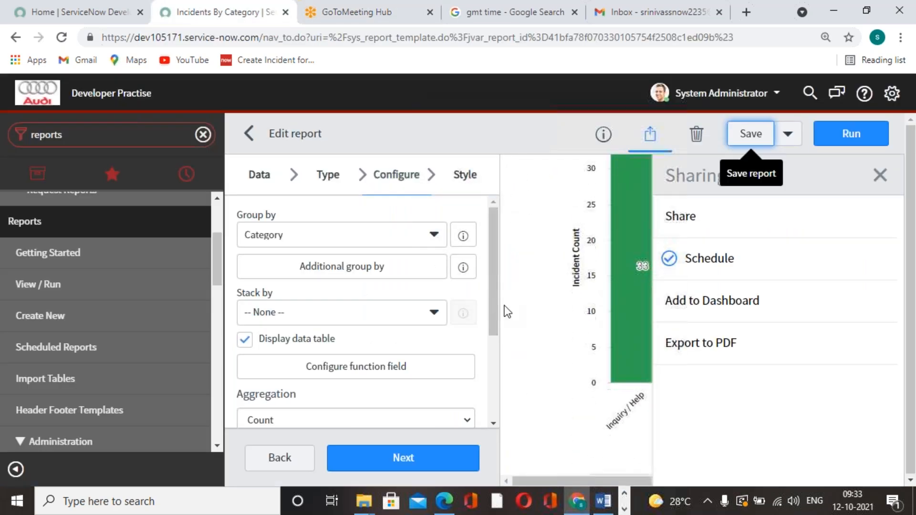
# Step: Refresh the Gmail inbox again to look for the scheduled report email
pyautogui.click(665, 19)
pyautogui.click(64, 38)
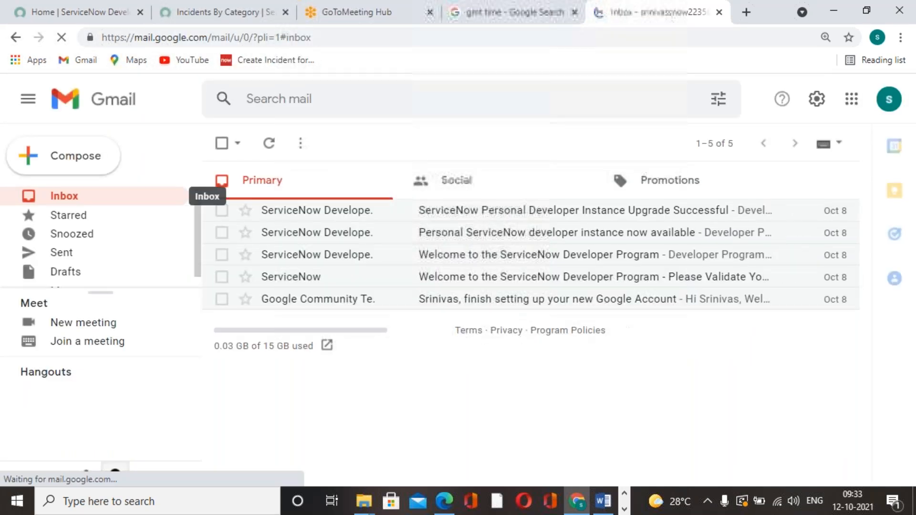
pyautogui.click(551, 19)
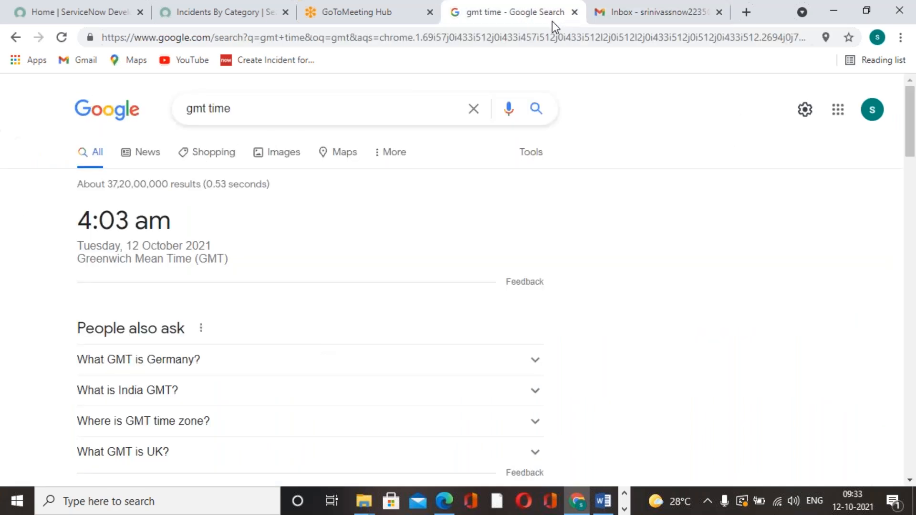
pyautogui.click(411, 22)
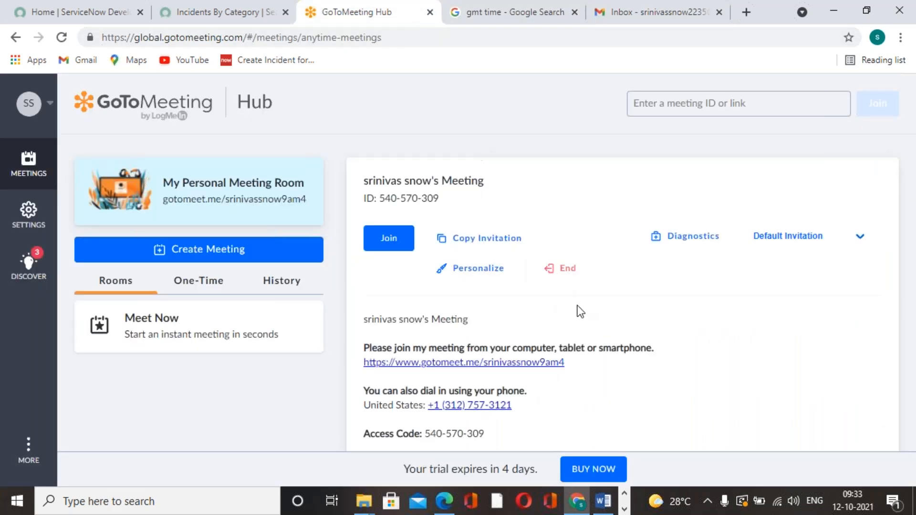
# Step: Return to the Incidents By Category report, close its sharing options and view the category data table
pyautogui.click(216, 18)
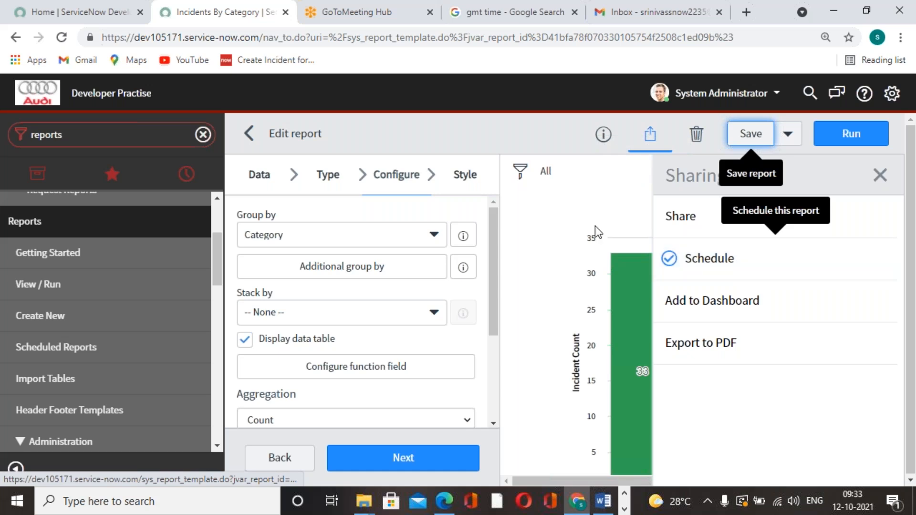
pyautogui.click(882, 177)
pyautogui.scroll(-5, 652, 291)
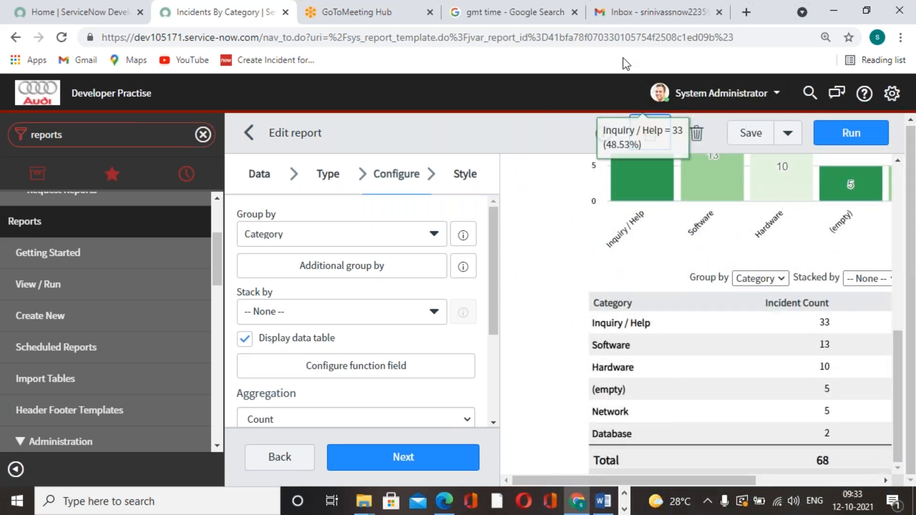
# Step: Reload the GMT time search until the scheduled run time, and recheck the Gmail inbox for the report email
pyautogui.click(553, 22)
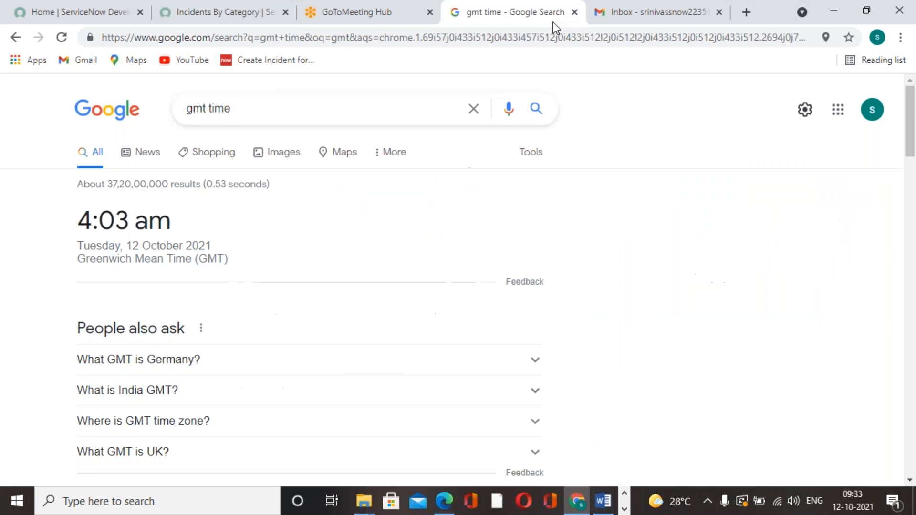
pyautogui.click(62, 38)
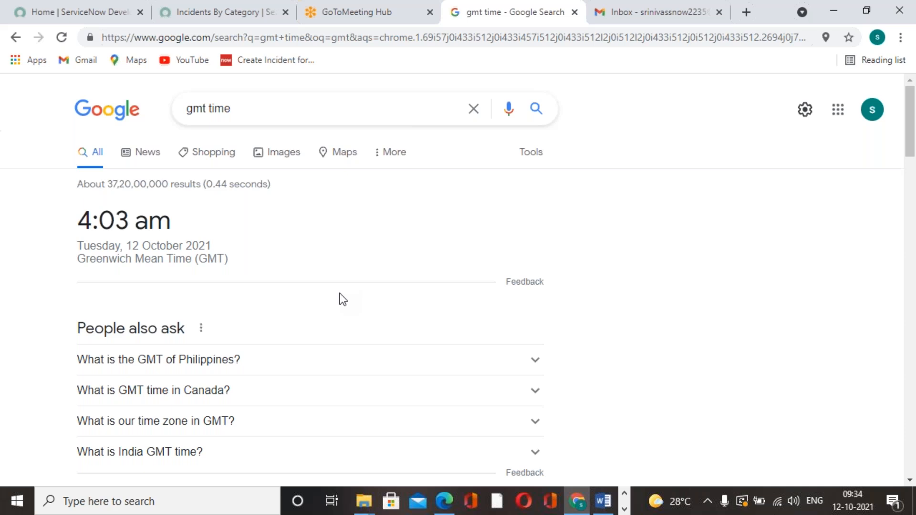
pyautogui.click(70, 38)
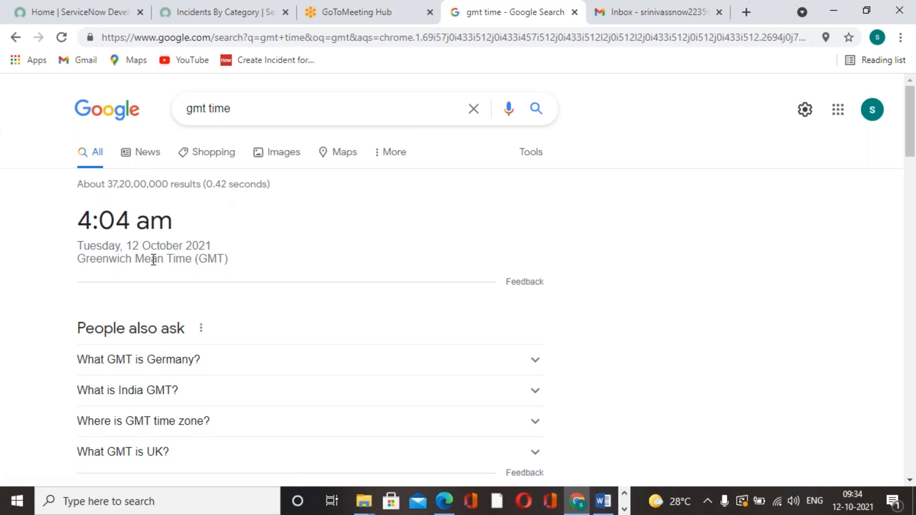
pyautogui.click(670, 12)
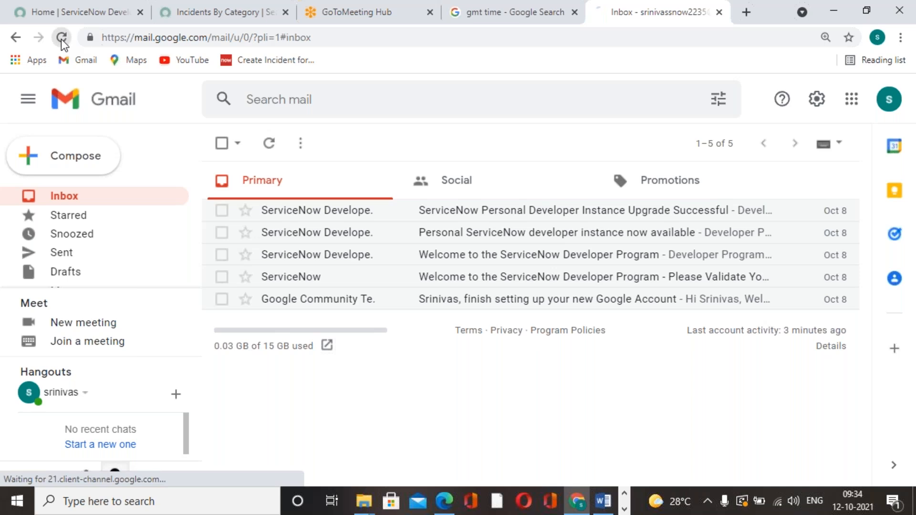
pyautogui.click(61, 40)
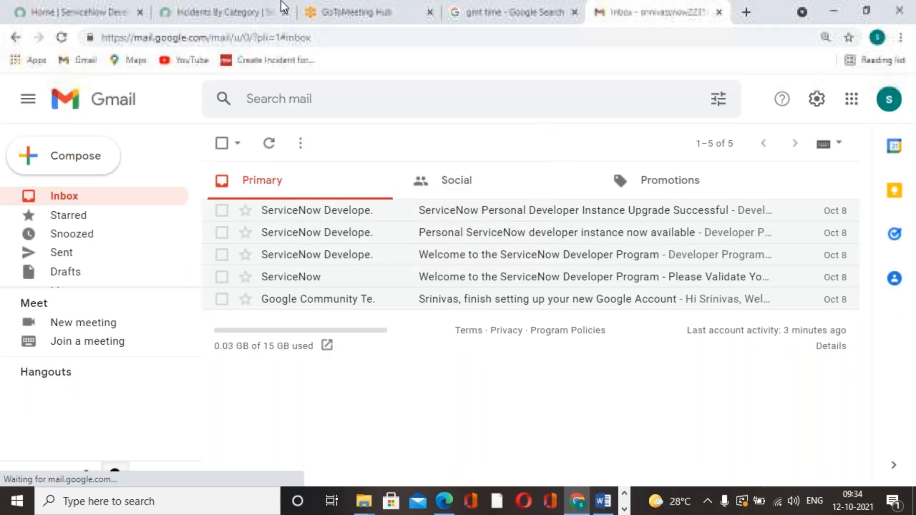
# Step: Examine the Incidents By Category report's bar chart and the incident counts of its categories
pyautogui.click(188, 11)
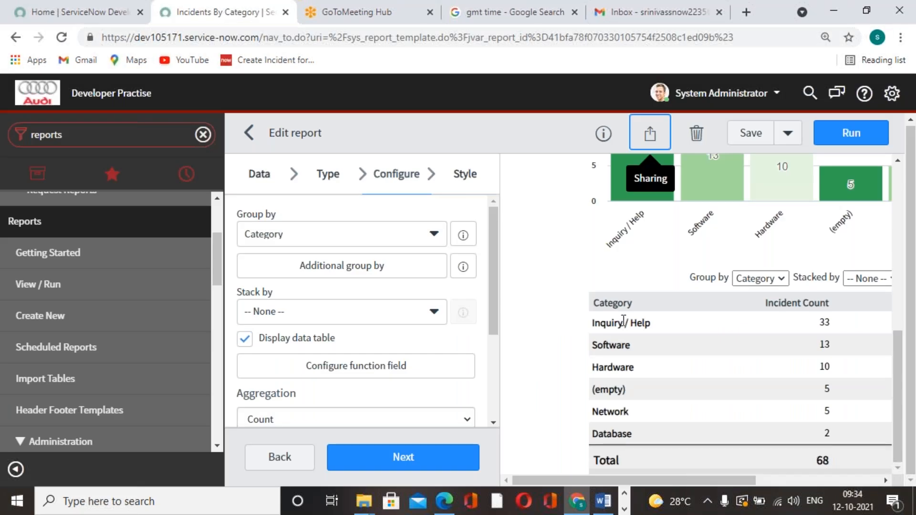
pyautogui.click(910, 212)
pyautogui.scroll(6, 701, 315)
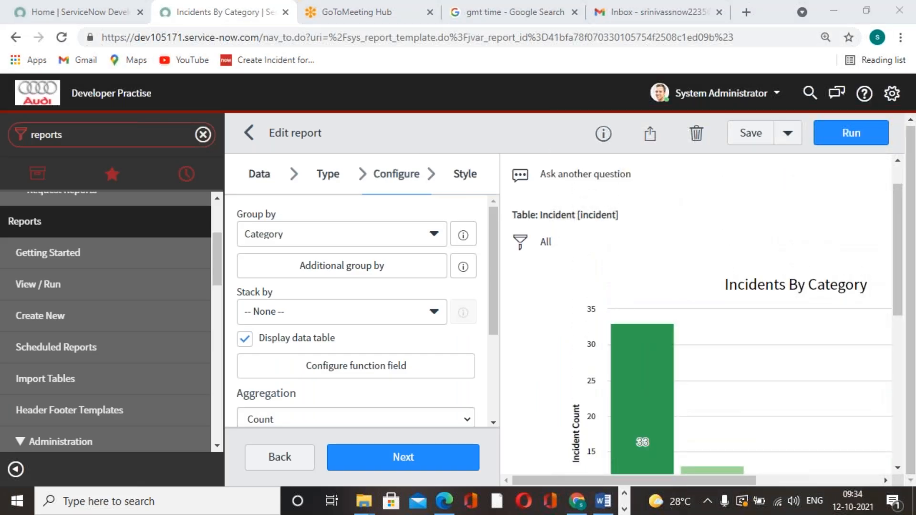
pyautogui.scroll(-6, 722, 447)
pyautogui.moveTo(710, 480)
pyautogui.mouseDown()
pyautogui.moveTo(849, 482)
pyautogui.moveTo(700, 480)
pyautogui.mouseUp()
pyautogui.scroll(3, 700, 436)
pyautogui.scroll(3, 700, 436)
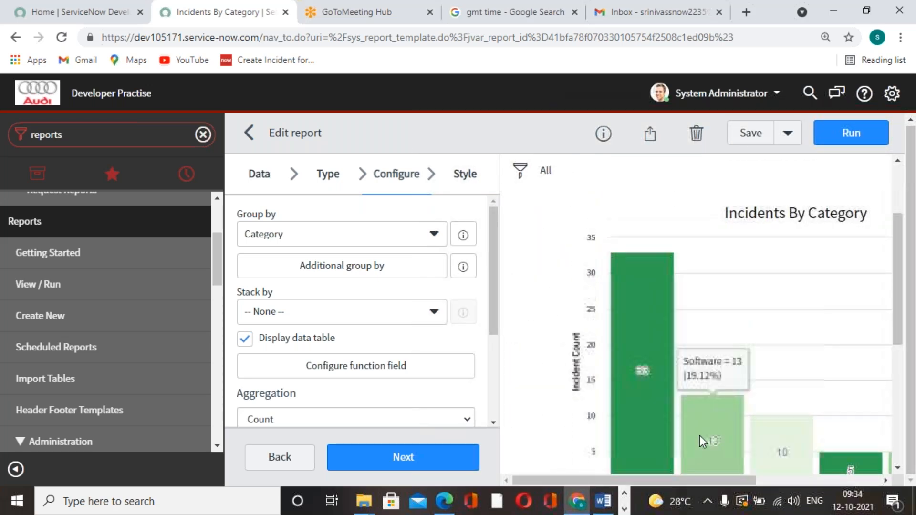
pyautogui.moveTo(705, 460)
pyautogui.moveTo(661, 313)
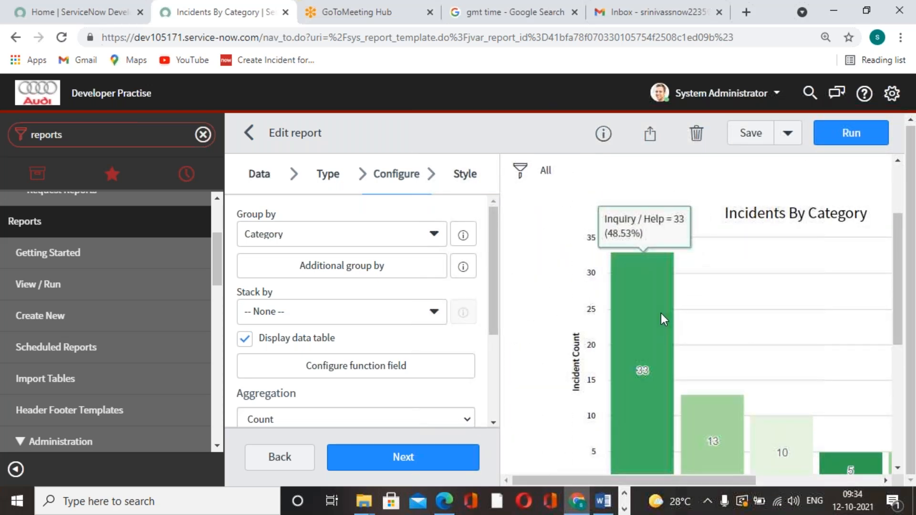
# Step: Save the Incidents By Category report again and dismiss the save notification
pyautogui.click(749, 136)
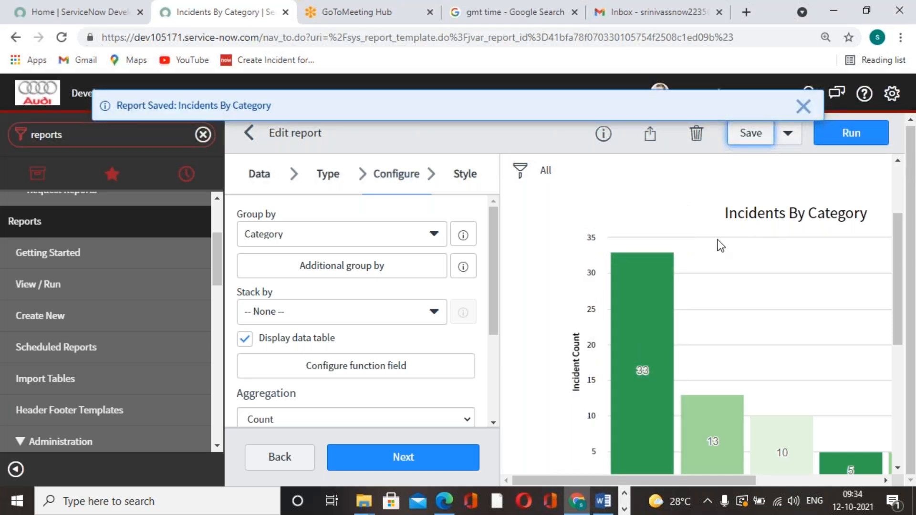
pyautogui.scroll(-4, 720, 257)
pyautogui.scroll(-1, 712, 284)
pyautogui.scroll(5, 712, 285)
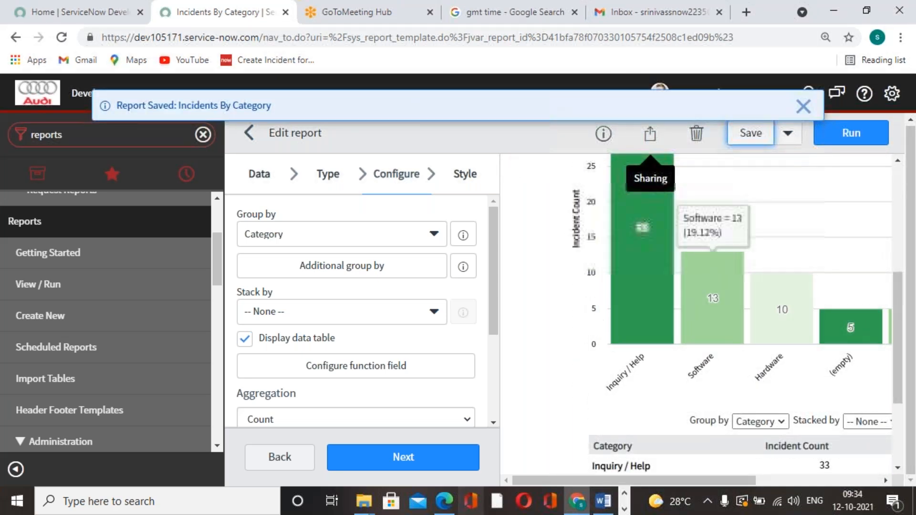
pyautogui.click(804, 106)
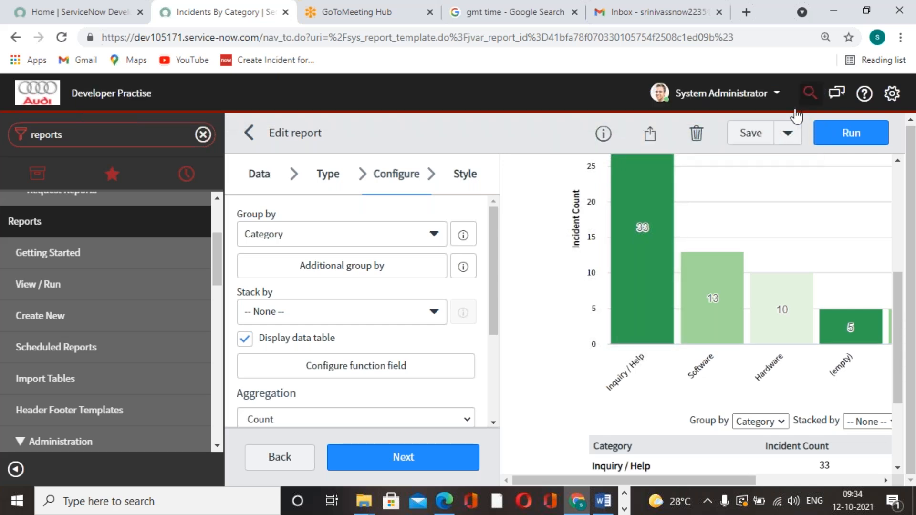
# Step: Start a new scheduled email from the sharing options of the Incidents By Category report
pyautogui.click(649, 134)
pyautogui.click(732, 249)
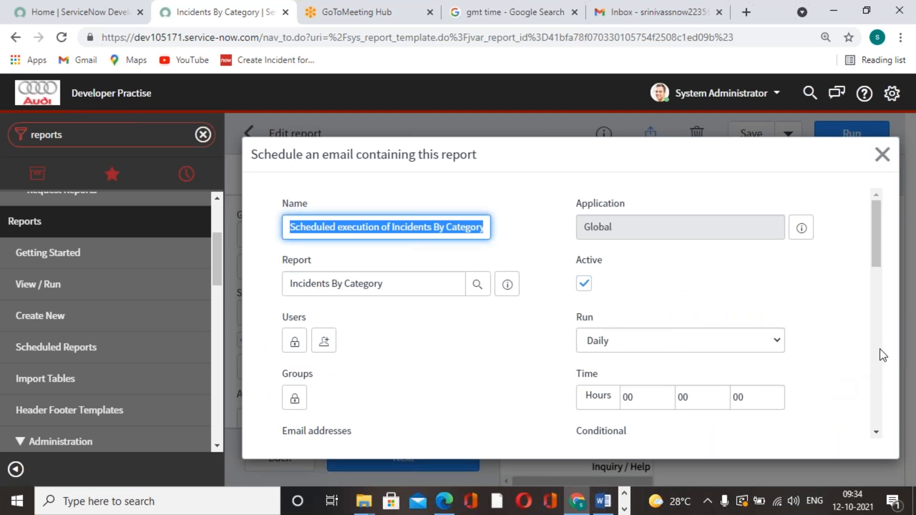
pyautogui.scroll(-2, 880, 348)
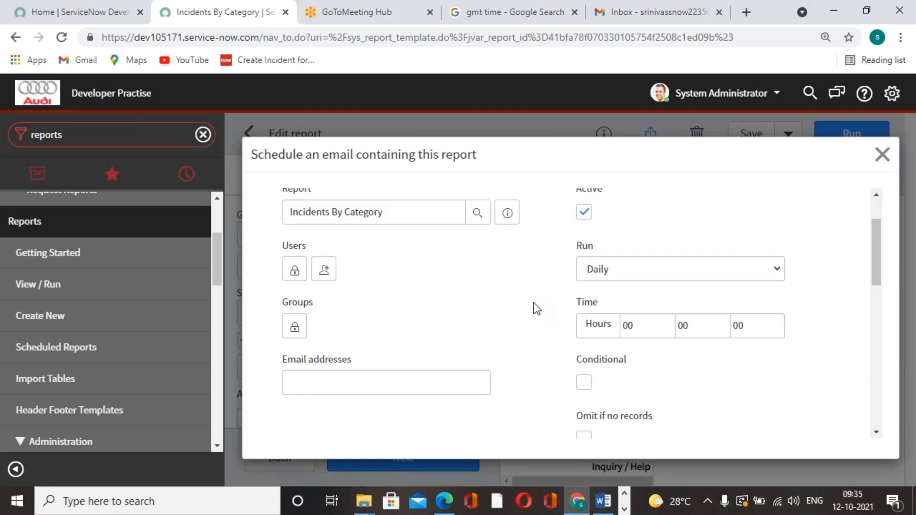
pyautogui.scroll(2, 519, 304)
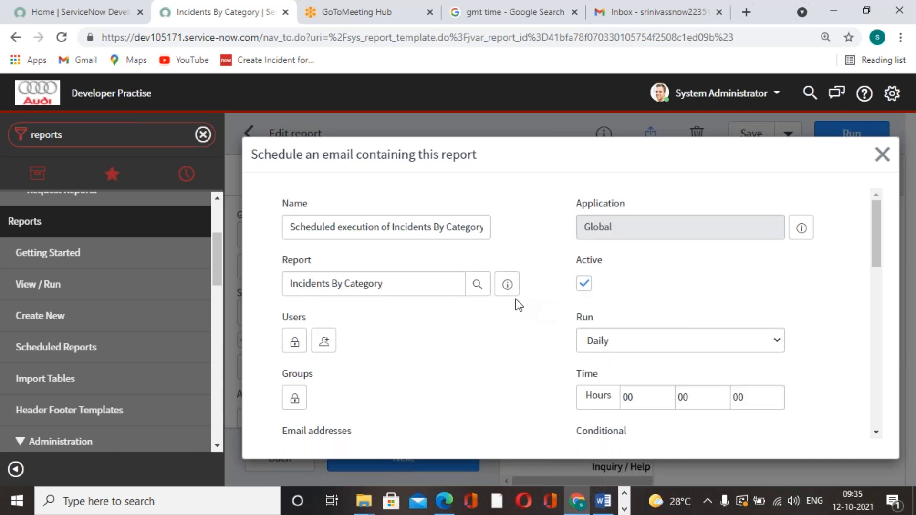
pyautogui.scroll(-2, 518, 304)
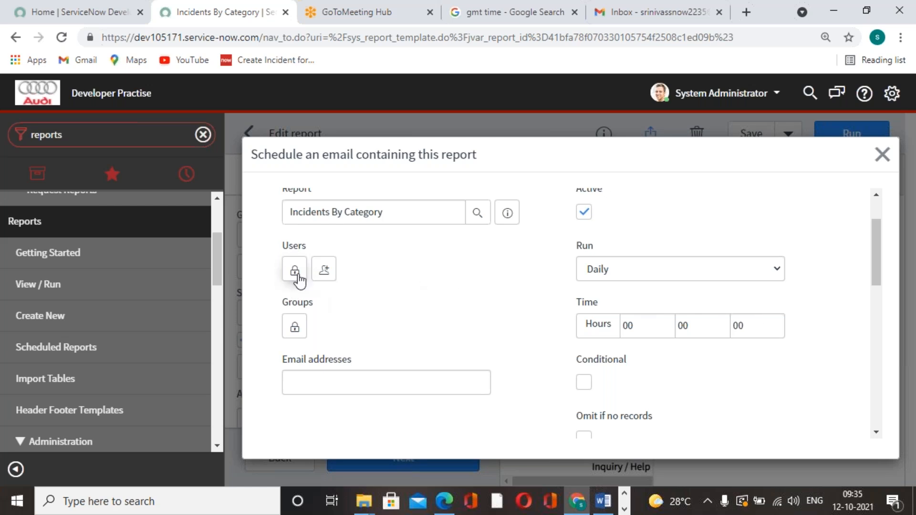
# Step: Add the recipient's email address to the schedule's Users list and lock the list
pyautogui.click(294, 270)
pyautogui.scroll(-3, 351, 317)
pyautogui.click(417, 285)
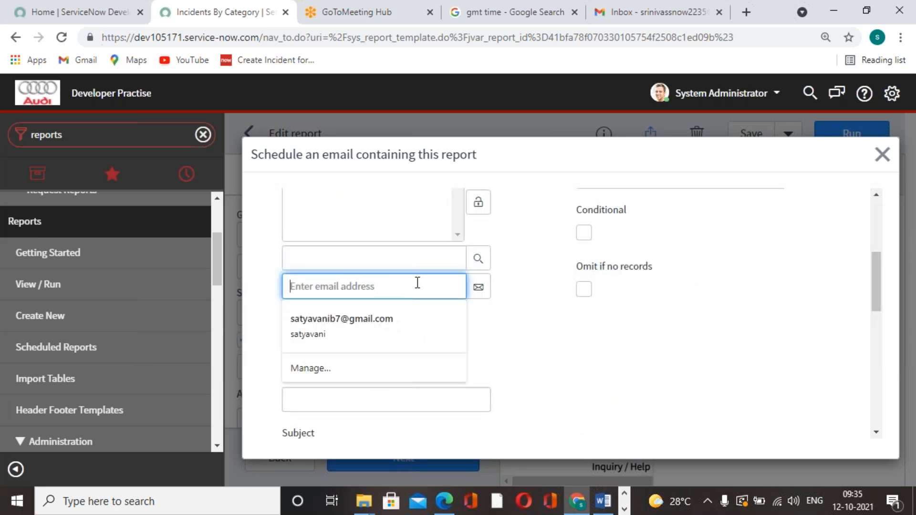
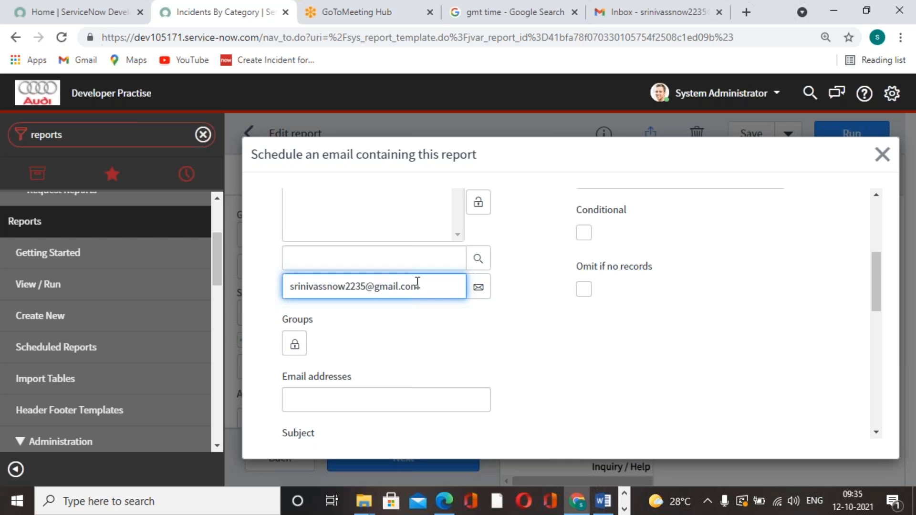
pyautogui.click(478, 286)
pyautogui.scroll(3, 499, 308)
pyautogui.click(478, 345)
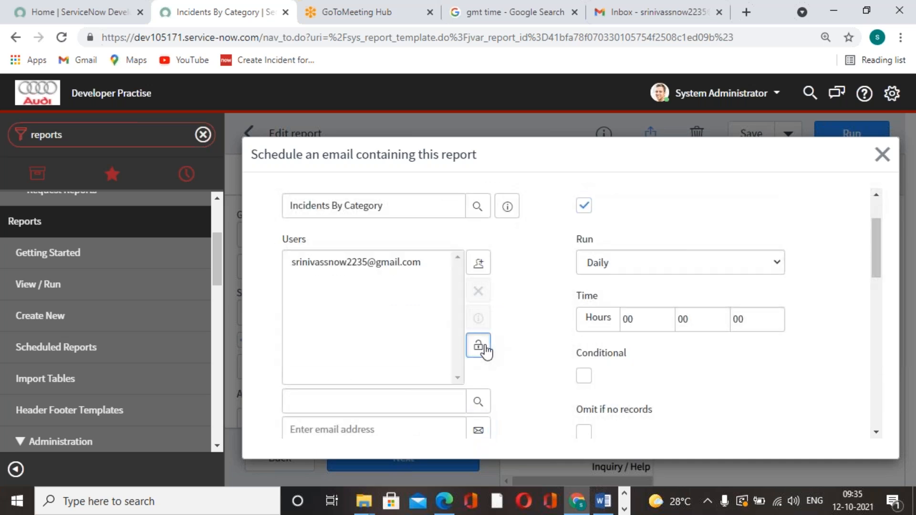
# Step: Set the scheduled email to run Monthly on day 12
pyautogui.click(776, 267)
pyautogui.click(664, 309)
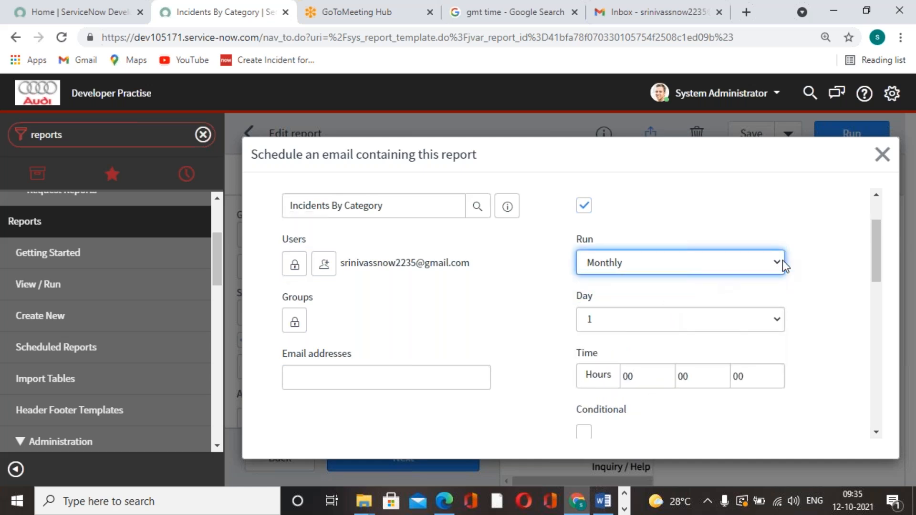
pyautogui.click(780, 317)
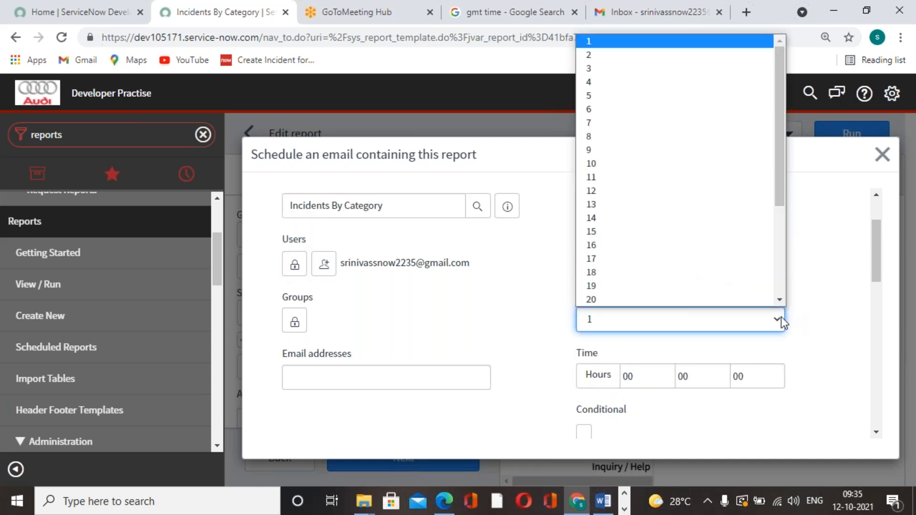
pyautogui.click(634, 192)
# Step: Set the monthly run time to 4 hours and 06 minutes
pyautogui.scroll(-3, 693, 300)
pyautogui.click(638, 232)
pyautogui.moveTo(638, 232); pyautogui.dragTo(614, 234)
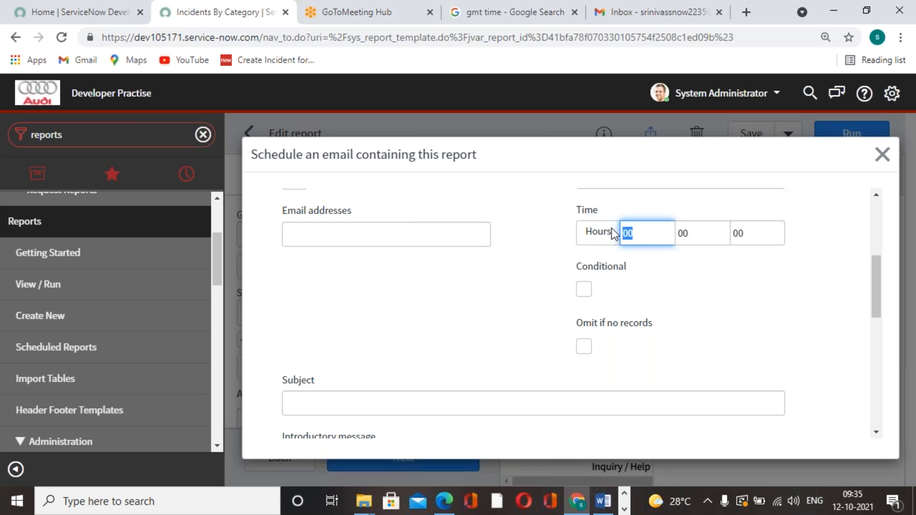
pyautogui.write('0')
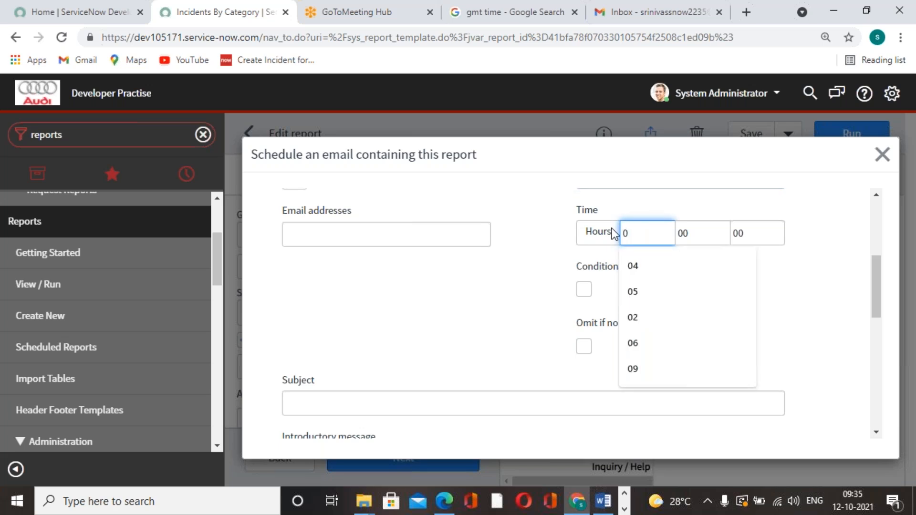
pyautogui.press('BackSpace')
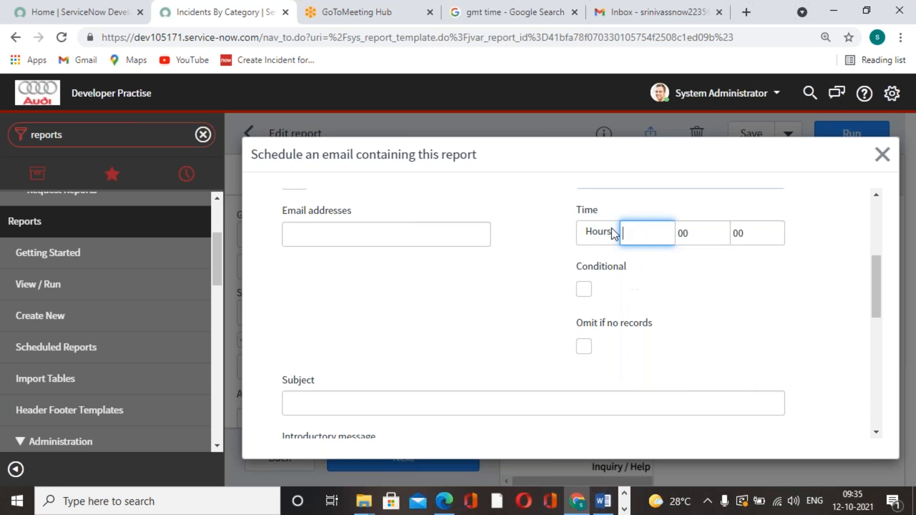
pyautogui.moveTo(695, 233); pyautogui.dragTo(660, 234)
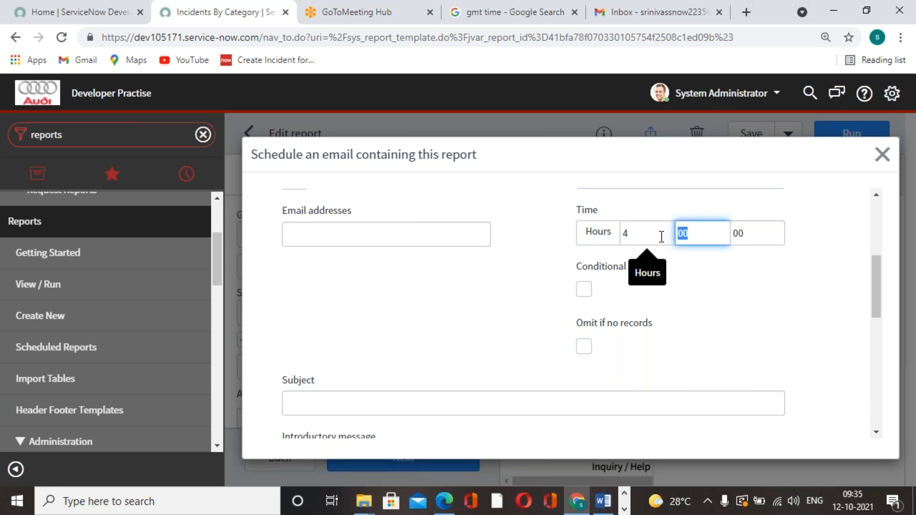
pyautogui.write('06')
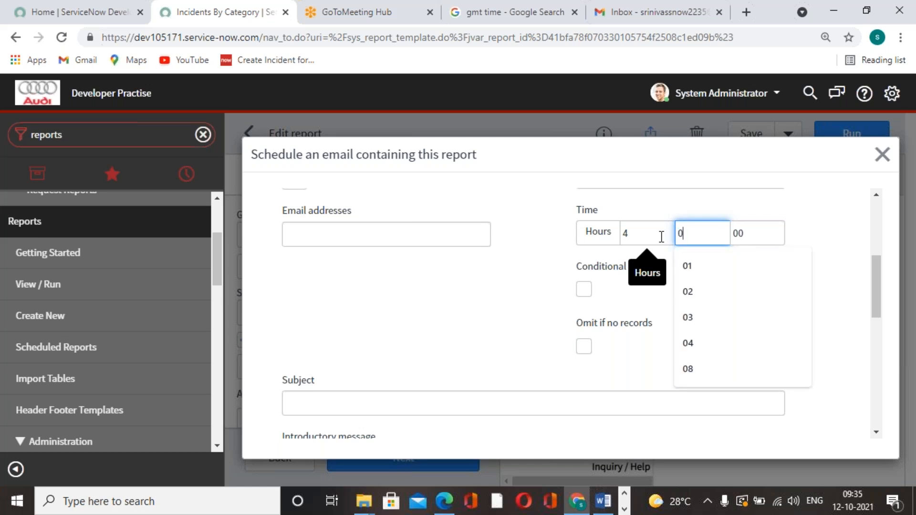
pyautogui.click(702, 290)
# Step: Submit the scheduled email with the PDF-landscape output type and save the Incidents By Category report
pyautogui.scroll(-10, 701, 289)
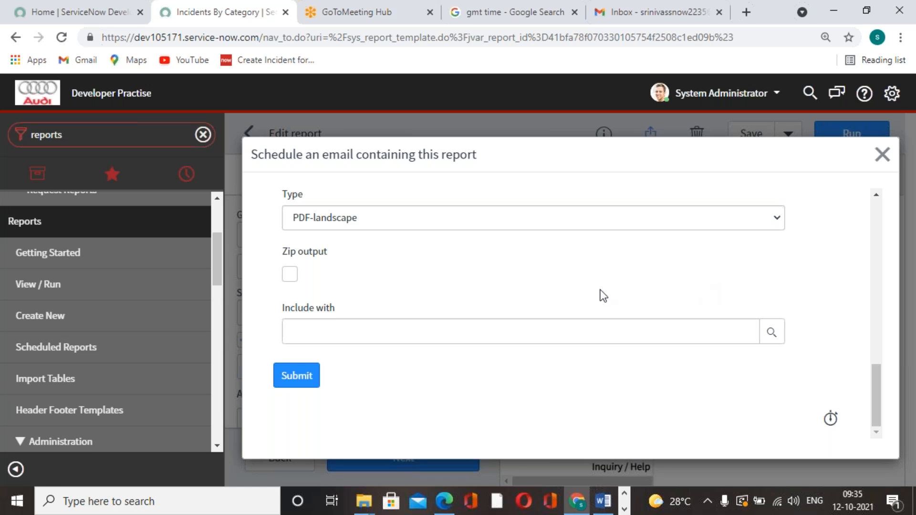
pyautogui.scroll(10, 443, 296)
pyautogui.scroll(-10, 552, 286)
pyautogui.click(292, 377)
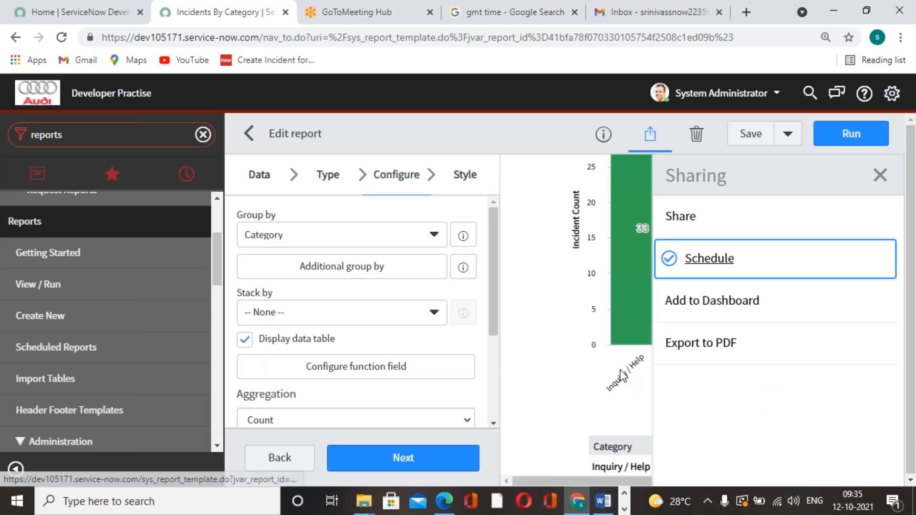
pyautogui.click(753, 133)
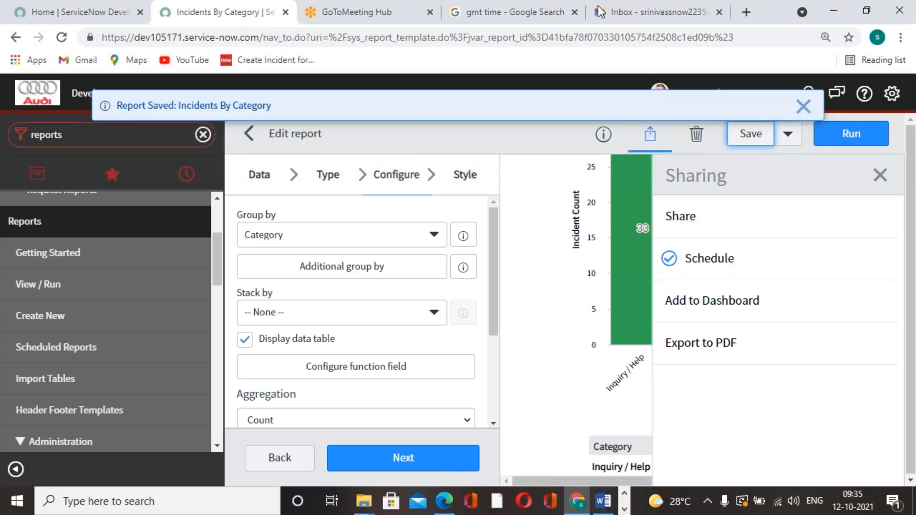
# Step: Check the Gmail inbox for the report email and reload the GMT time search
pyautogui.click(381, 23)
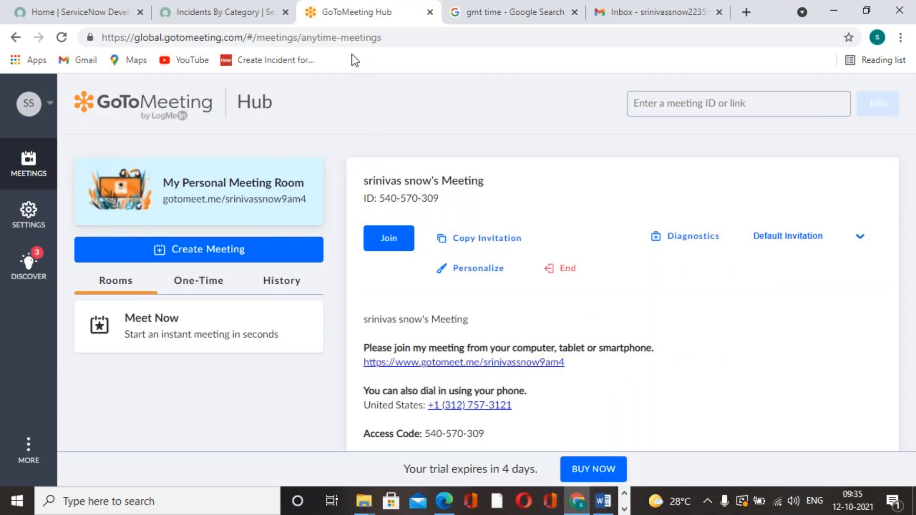
pyautogui.click(601, 1)
pyautogui.click(670, 14)
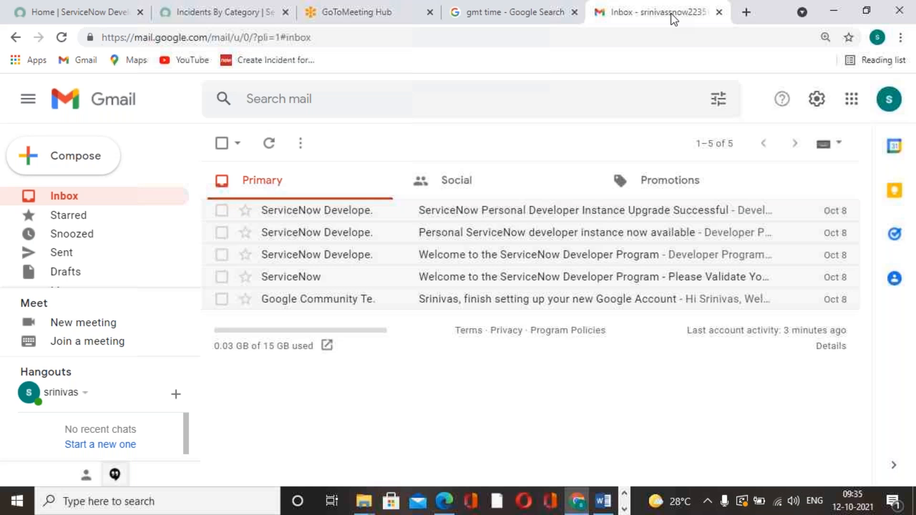
pyautogui.click(516, 13)
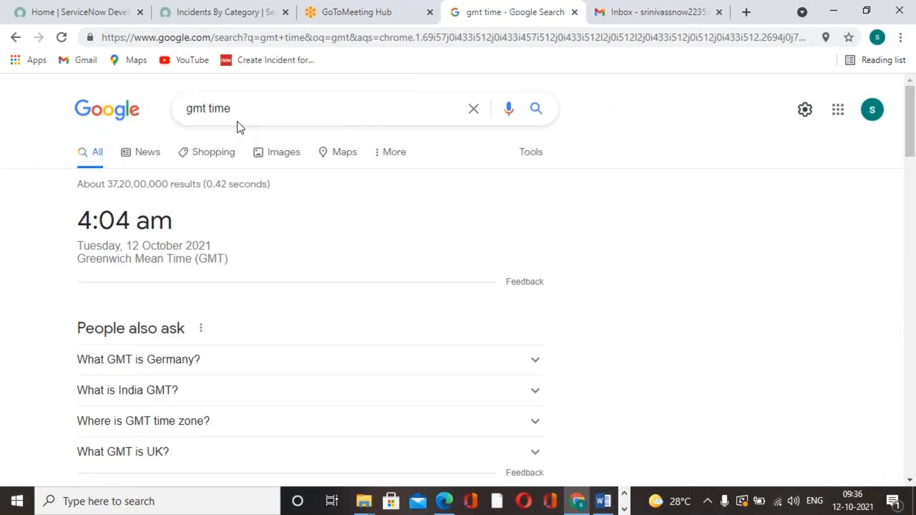
pyautogui.click(61, 38)
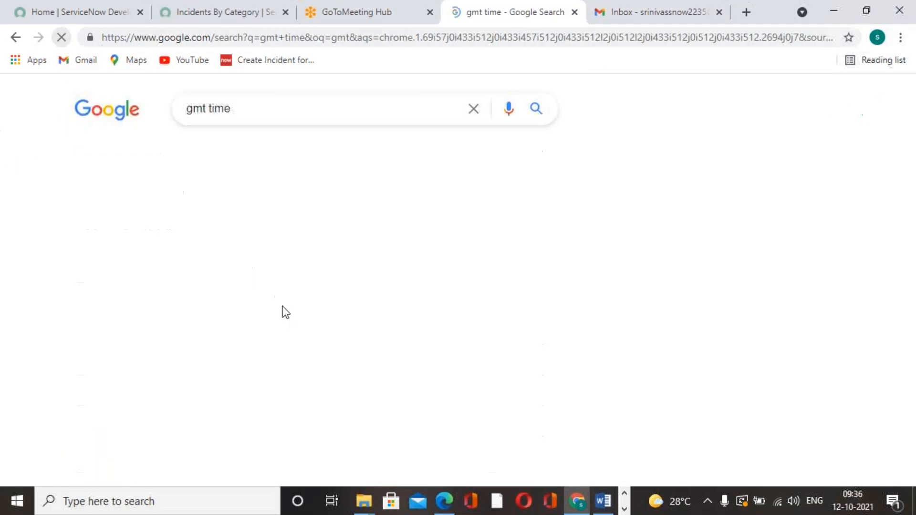
# Step: Reload the Gmail inbox to look for the monthly scheduled report email and recheck the current GMT time
pyautogui.click(667, 14)
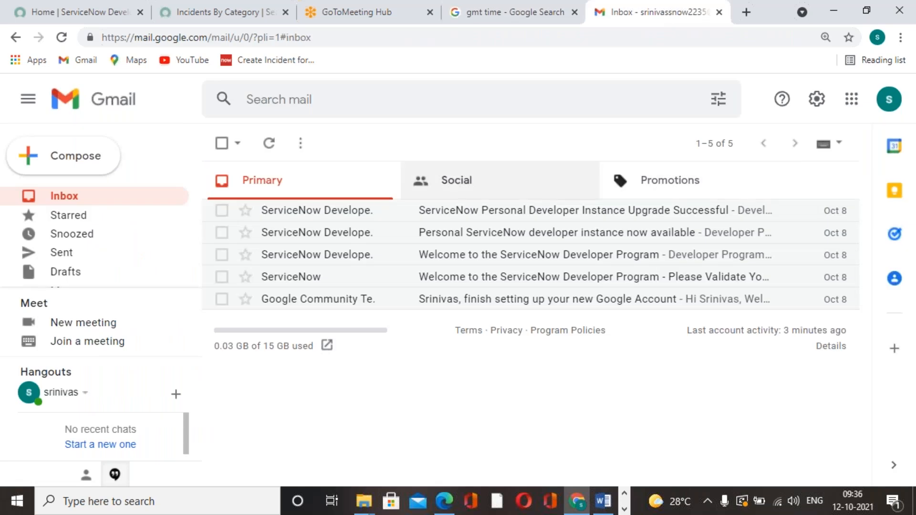
pyautogui.click(65, 39)
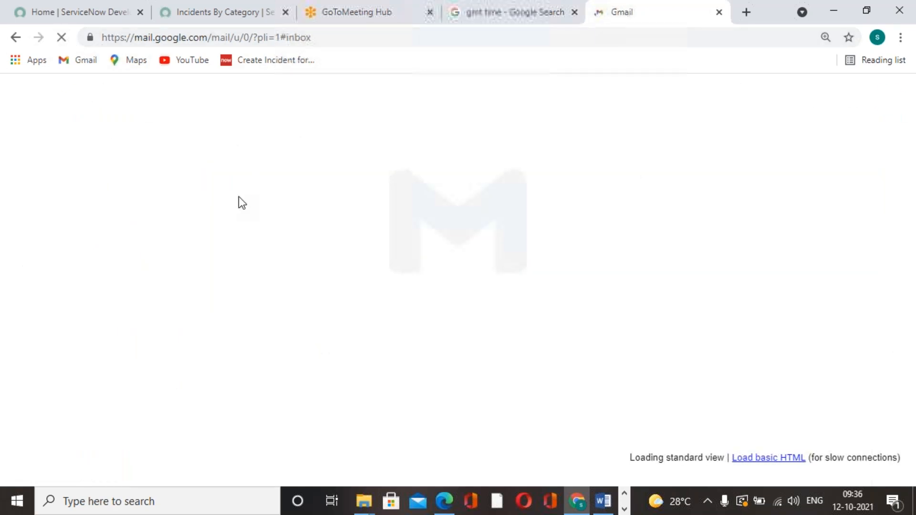
pyautogui.click(62, 38)
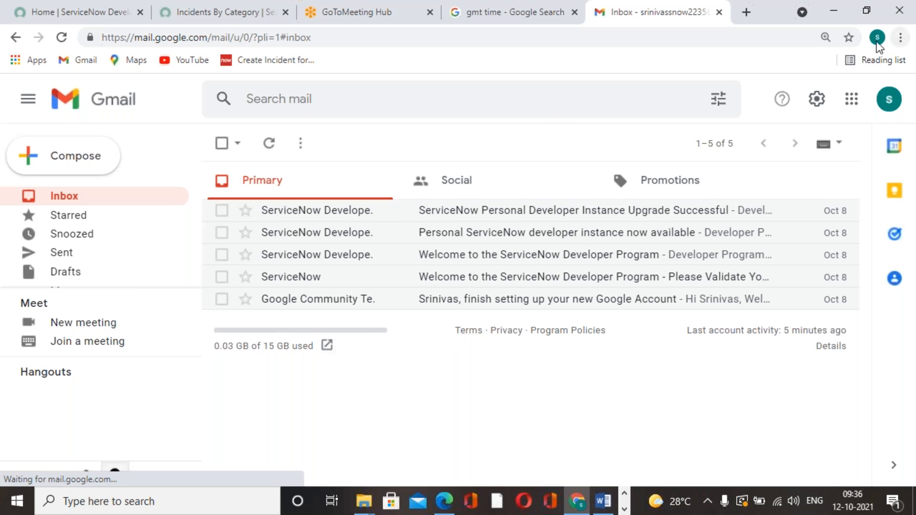
pyautogui.click(380, 22)
pyautogui.click(500, 23)
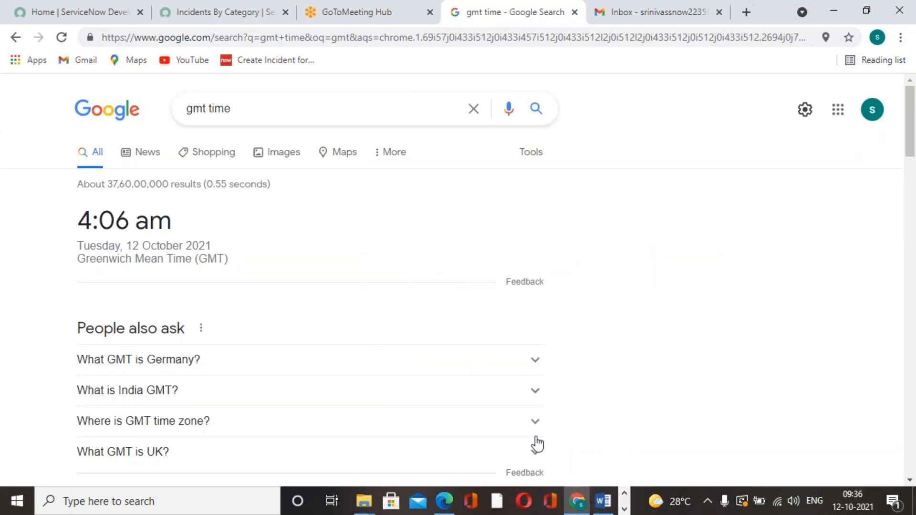
# Step: Switch to Word and browse the Business Rules document around its Core Important Concepts and debugging sections
pyautogui.click(604, 502)
pyautogui.scroll(-10, 619, 321)
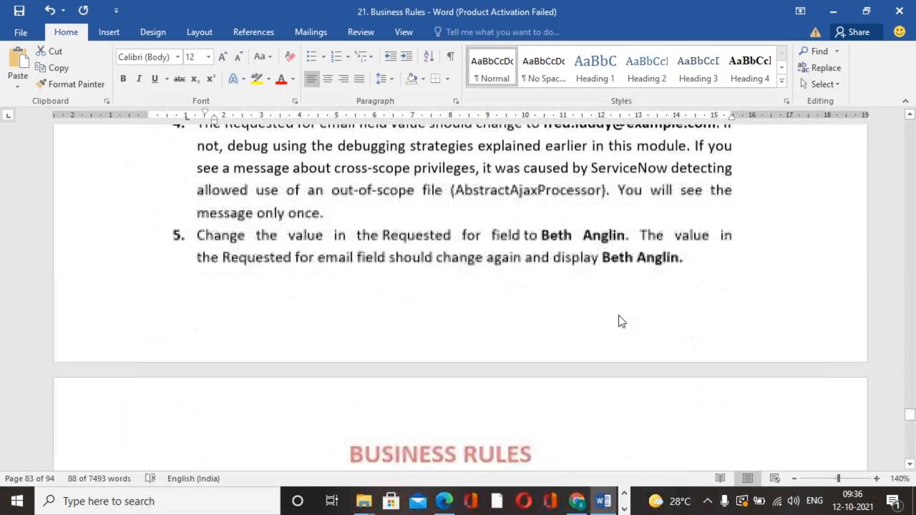
pyautogui.scroll(-15, 460, 295)
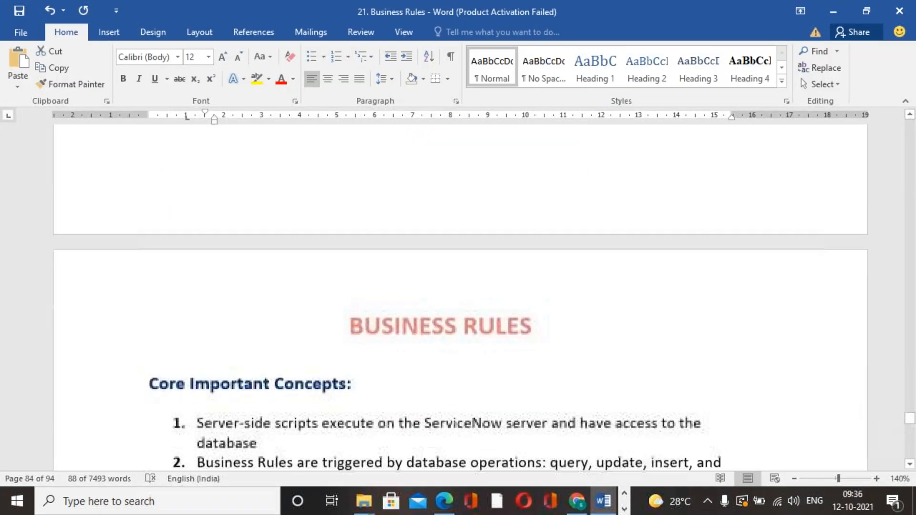
pyautogui.scroll(-20, 460, 296)
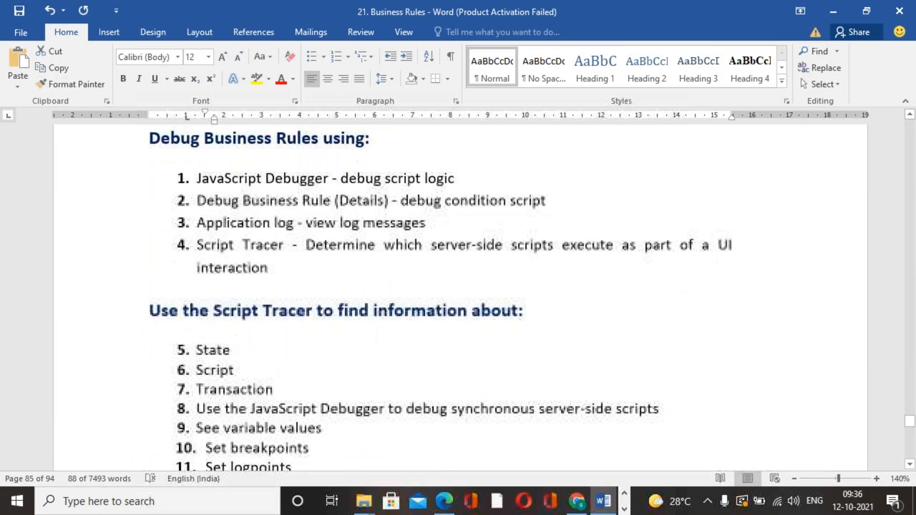
pyautogui.scroll(-20, 460, 296)
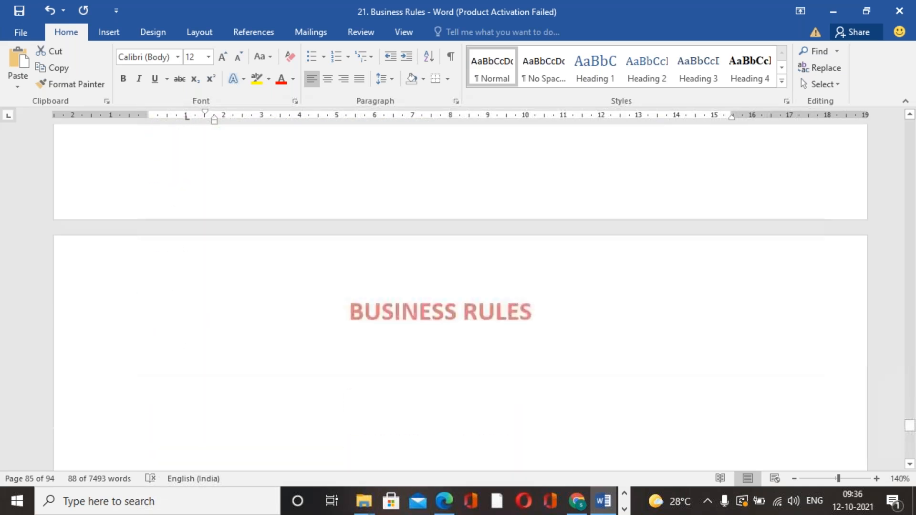
pyautogui.scroll(20, 461, 295)
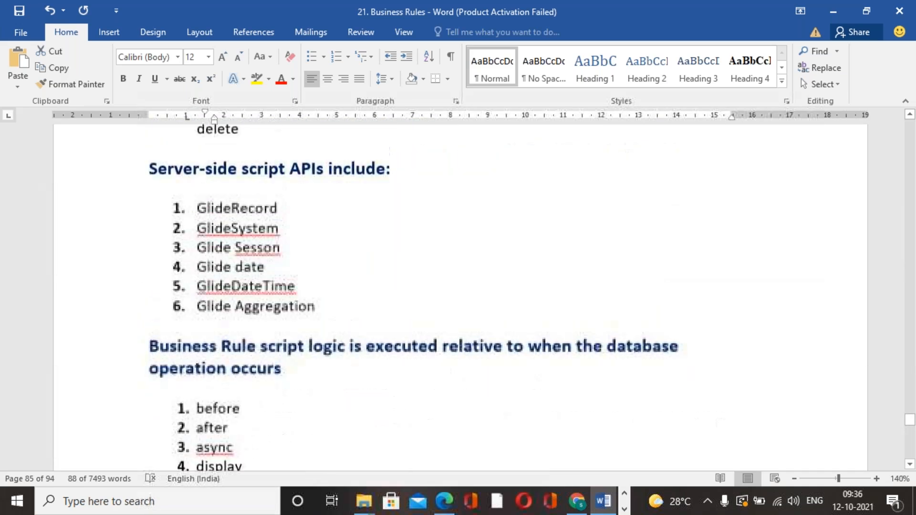
pyautogui.click(624, 510)
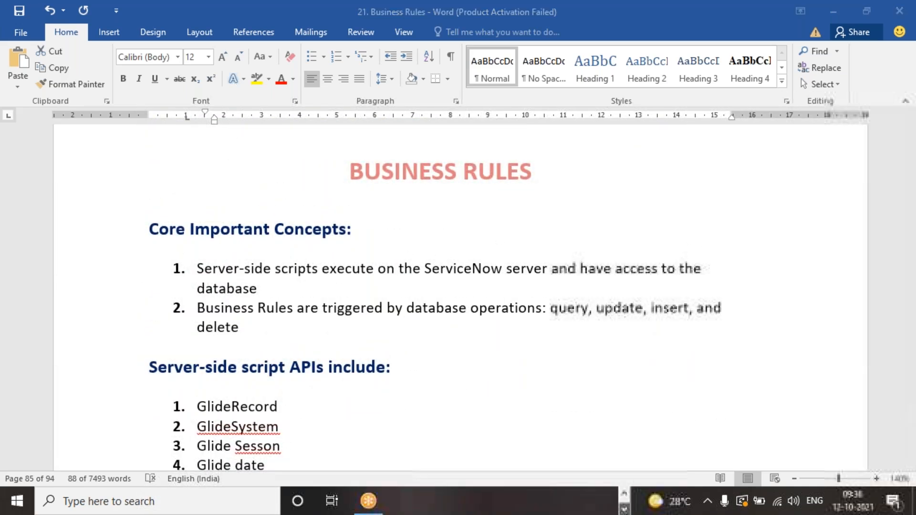
# Step: Switch to the Service Now LIVE First Edition PDF in Edge and review the report exercise from creation through its sharing and Publish steps
pyautogui.click(625, 494)
pyautogui.click(444, 501)
pyautogui.scroll(-10, 527, 351)
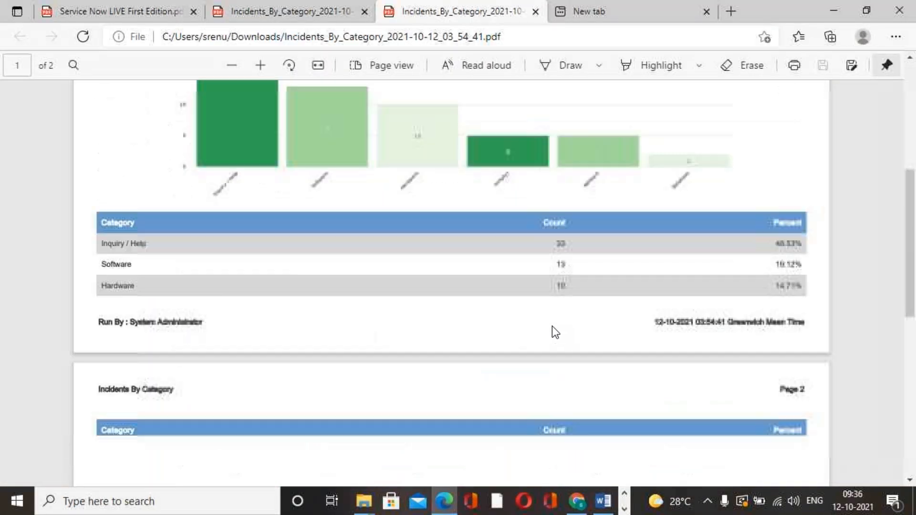
pyautogui.scroll(10, 553, 325)
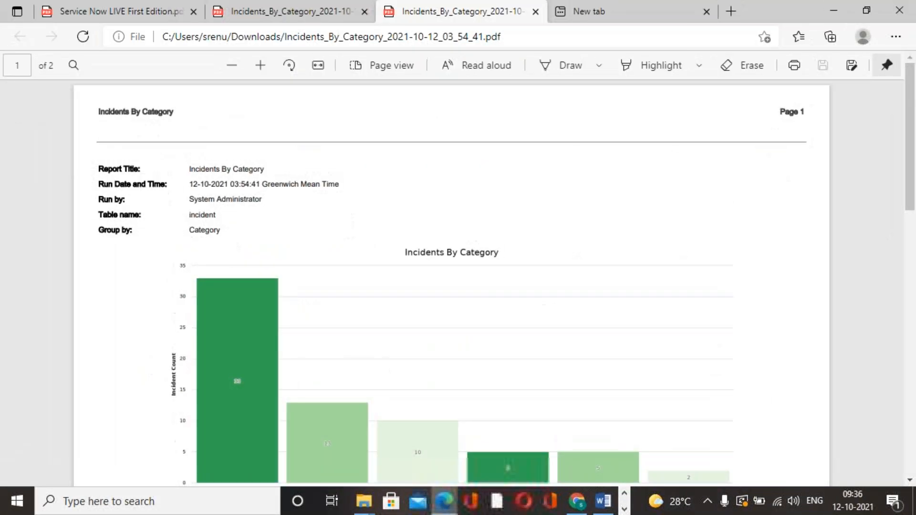
pyautogui.click(172, 13)
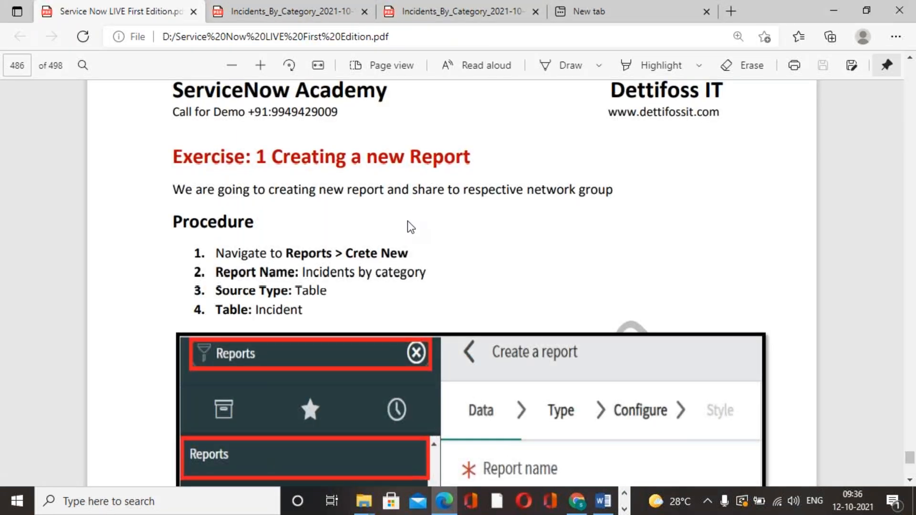
pyautogui.scroll(-20, 422, 226)
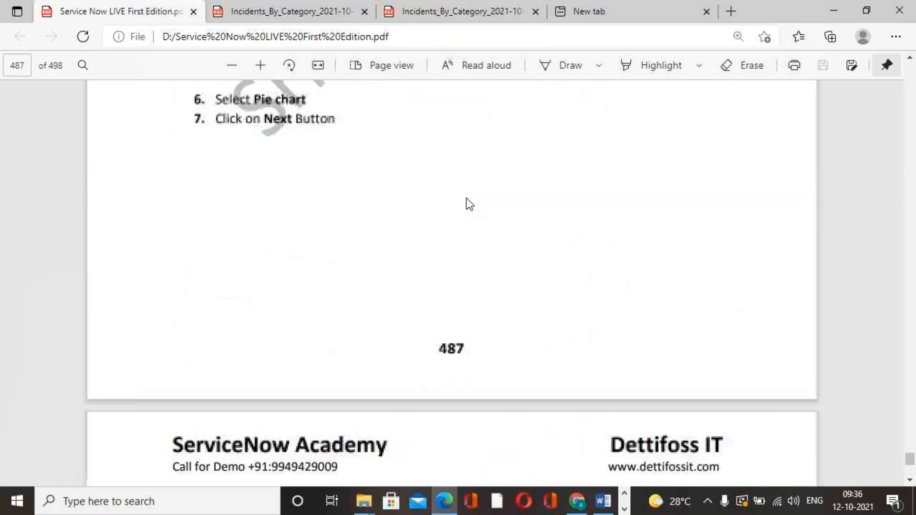
pyautogui.scroll(5, 467, 197)
pyautogui.scroll(-15, 468, 195)
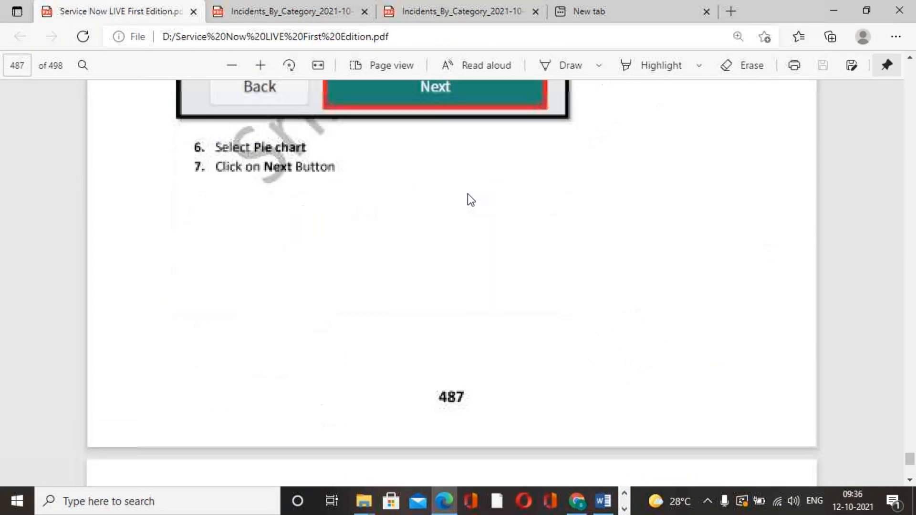
pyautogui.scroll(-20, 468, 193)
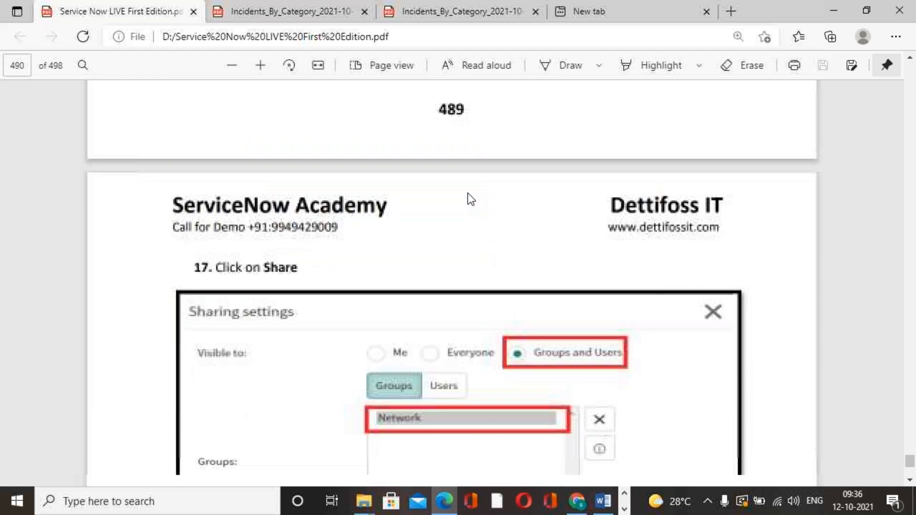
pyautogui.scroll(-10, 468, 193)
pyautogui.scroll(7, 468, 195)
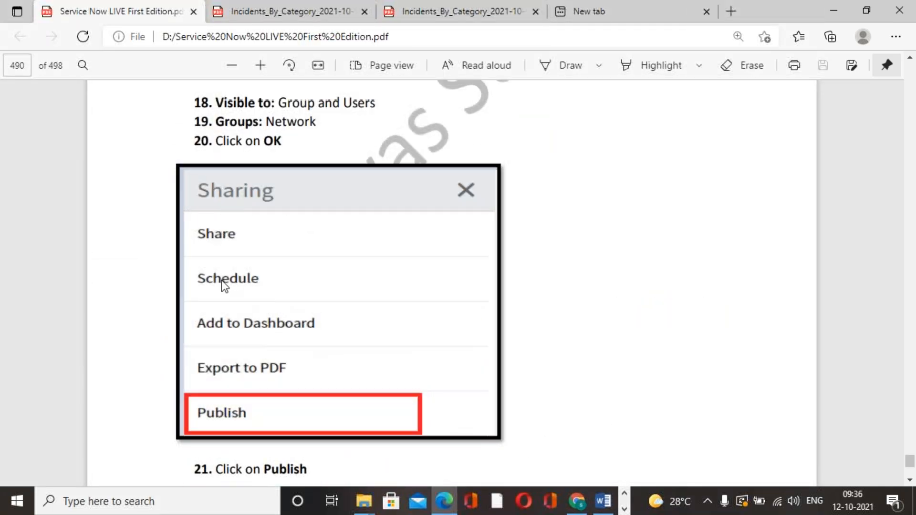
# Step: Switch to the Incidents By Category report in Chrome and check its Sharing options for Publish
pyautogui.click(577, 501)
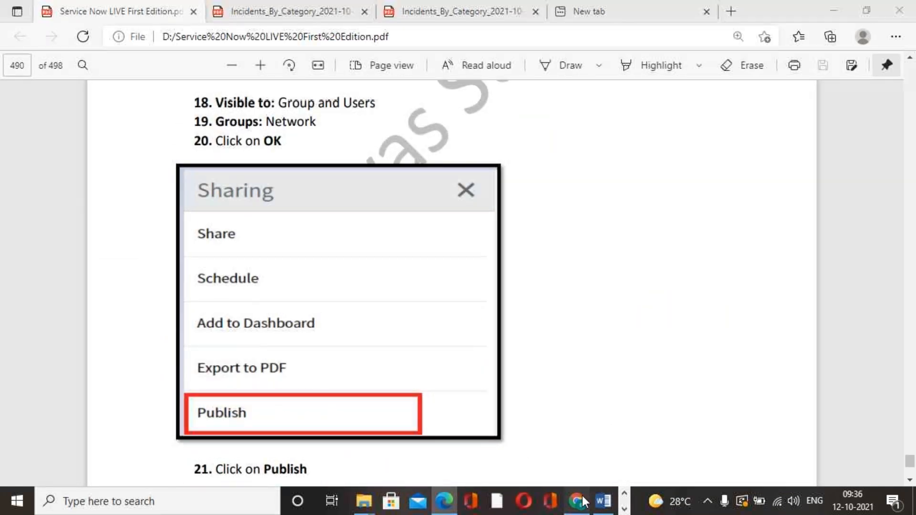
pyautogui.click(224, 12)
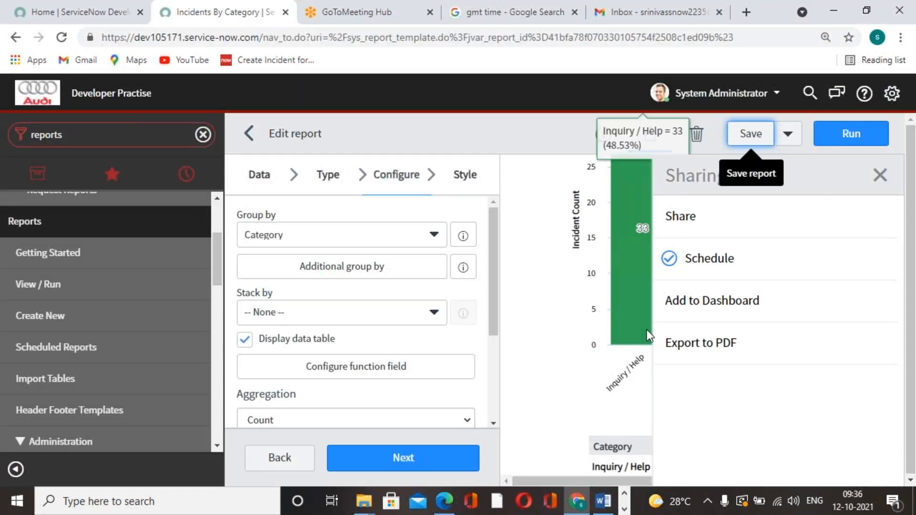
pyautogui.click(913, 187)
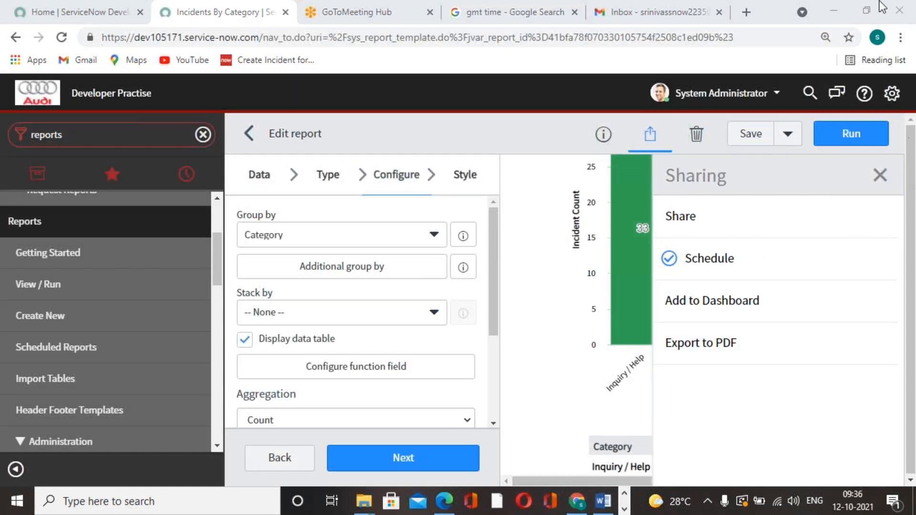
pyautogui.click(645, 138)
pyautogui.click(647, 140)
pyautogui.click(648, 136)
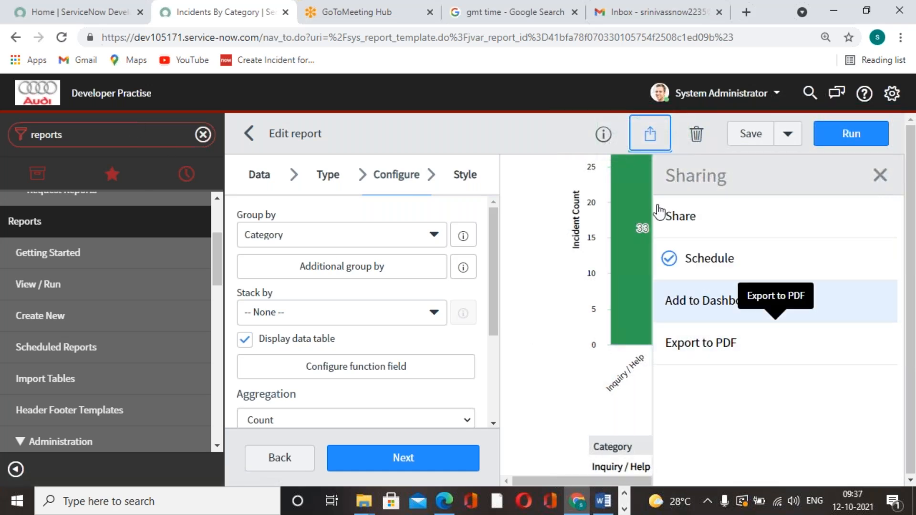
pyautogui.click(615, 3)
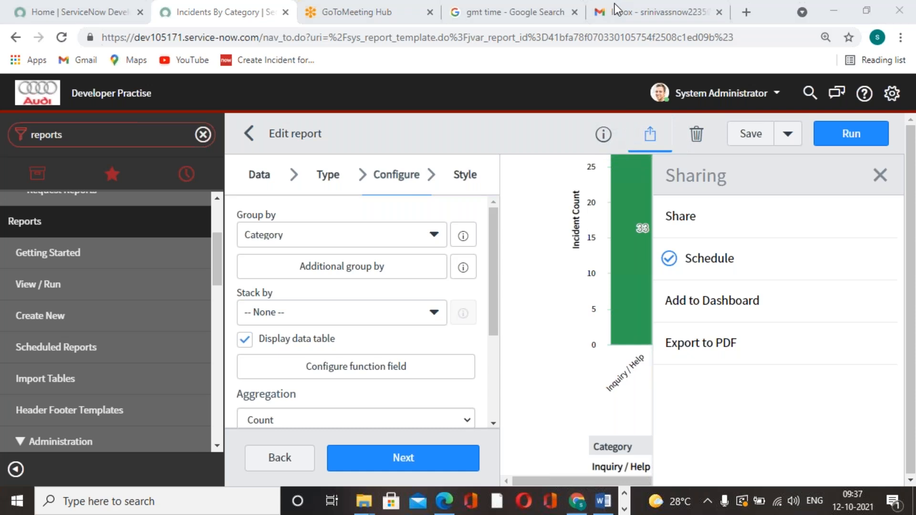
pyautogui.click(467, 21)
pyautogui.click(382, 22)
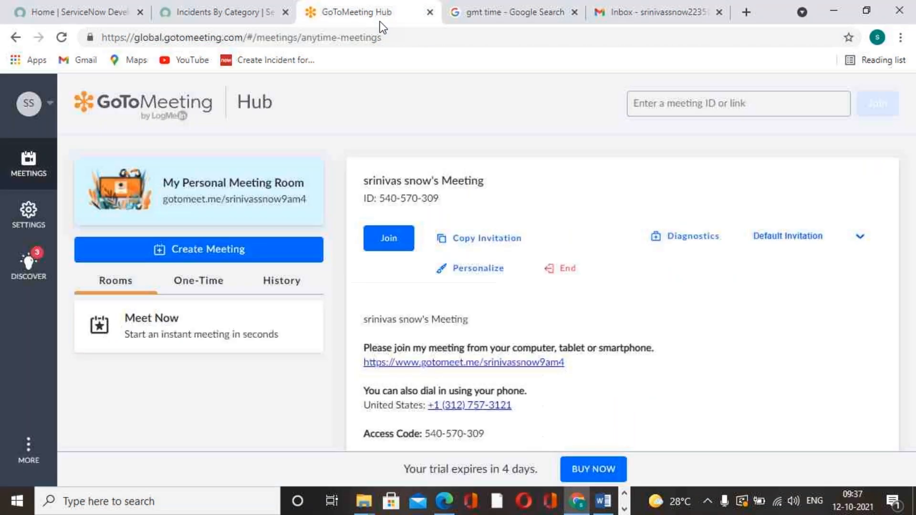
pyautogui.click(678, 18)
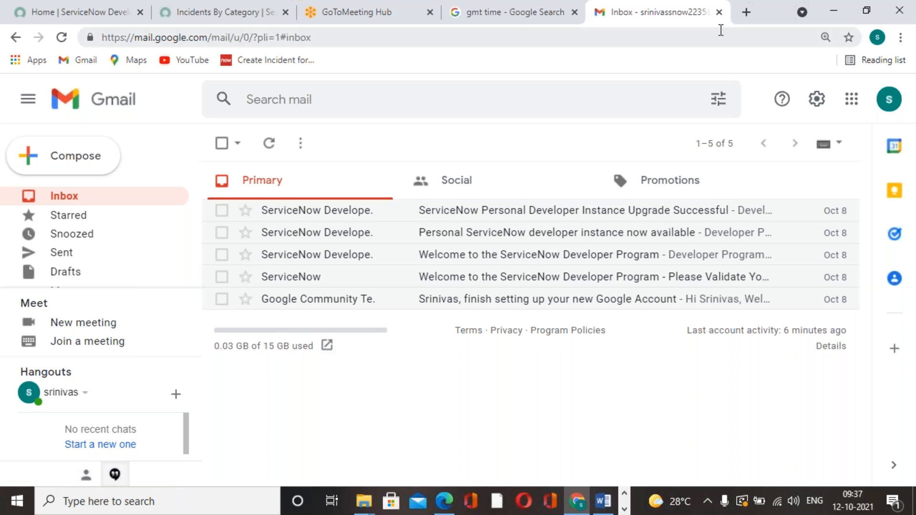
pyautogui.click(517, 17)
pyautogui.click(350, 20)
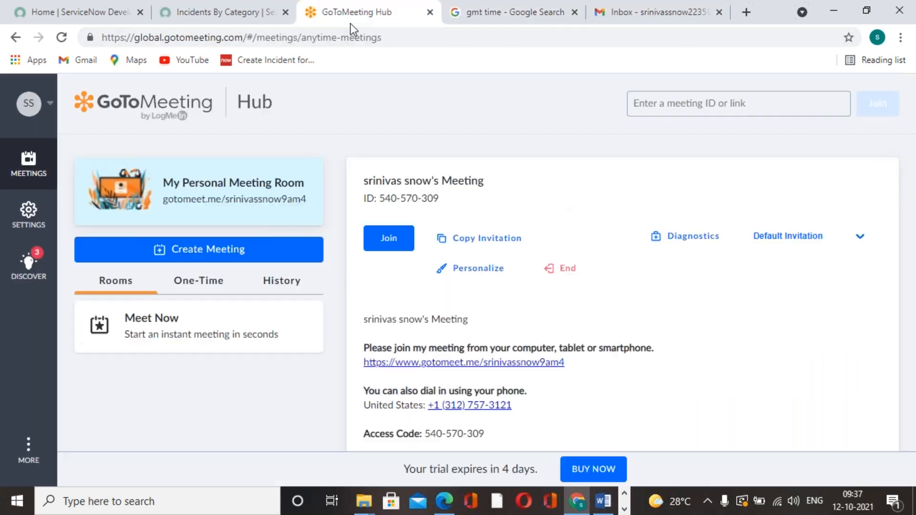
pyautogui.click(245, 19)
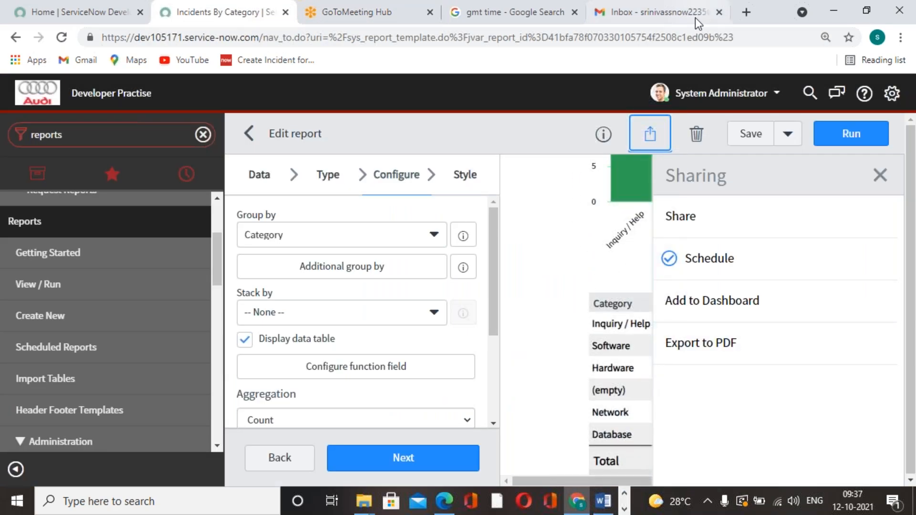
# Step: Search Google in a new tab for "publish is not visble in servicenow repoerts" and open the result "Publish option missing from reports"
pyautogui.click(746, 12)
pyautogui.click(525, 298)
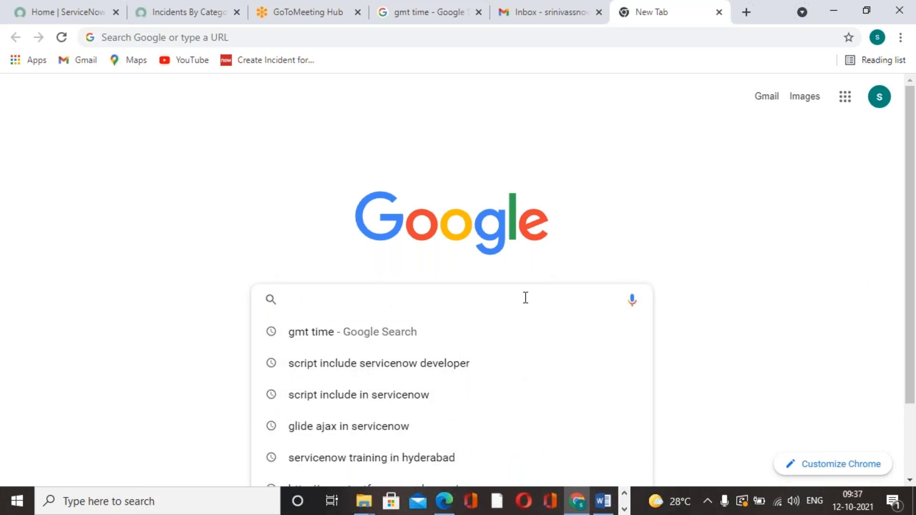
pyautogui.write('publish ')
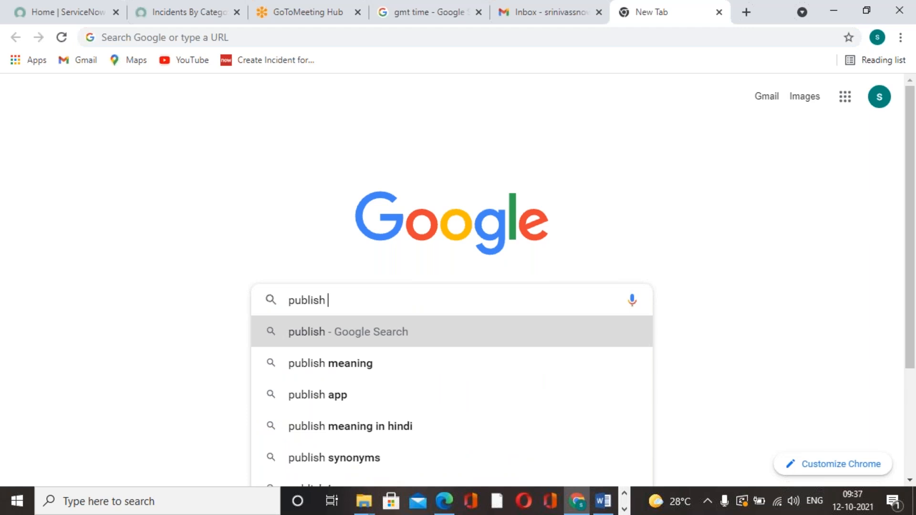
pyautogui.write('is no')
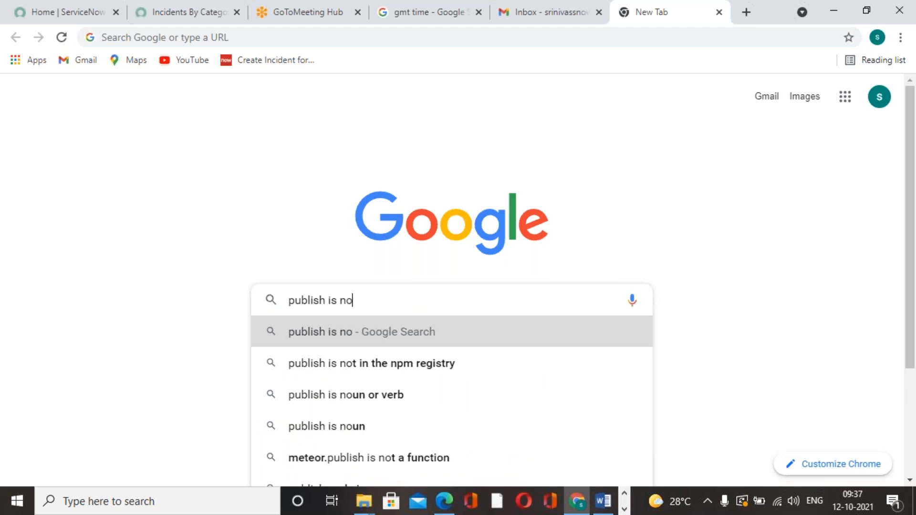
pyautogui.write('t visble ')
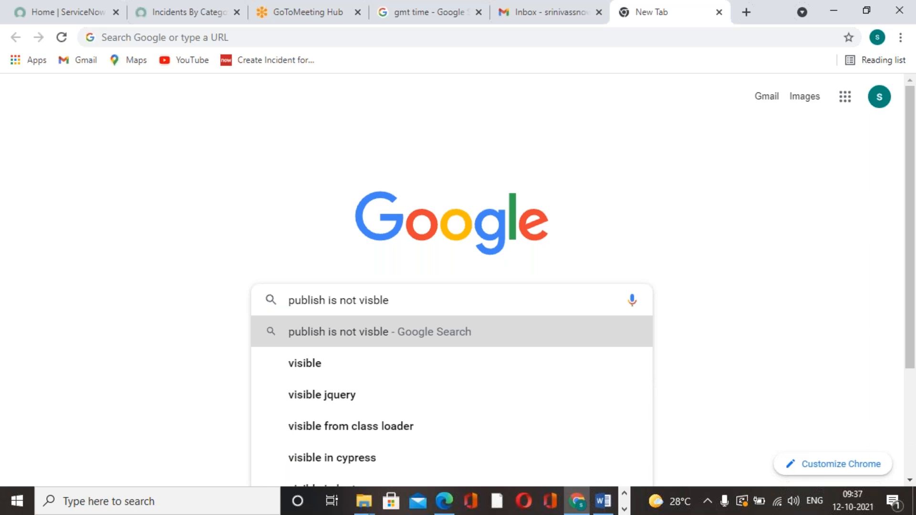
pyautogui.write('in servicenow re')
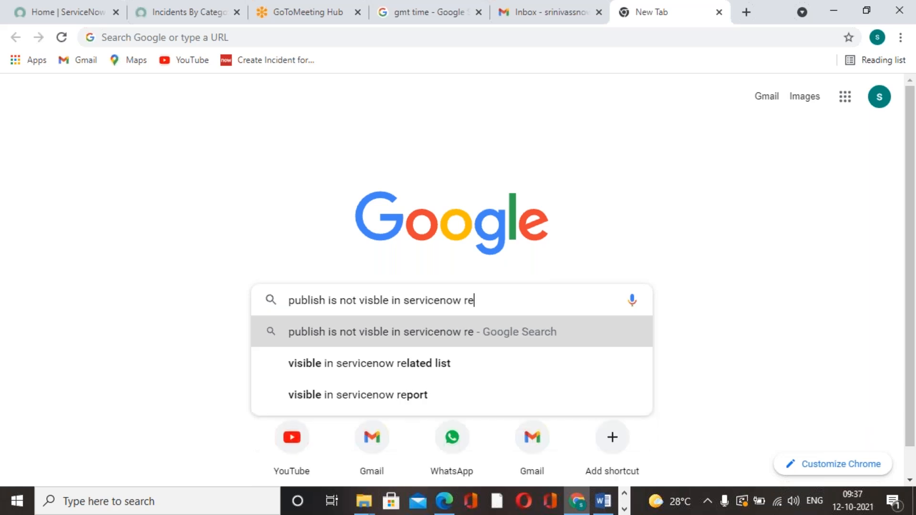
pyautogui.write('poerts')
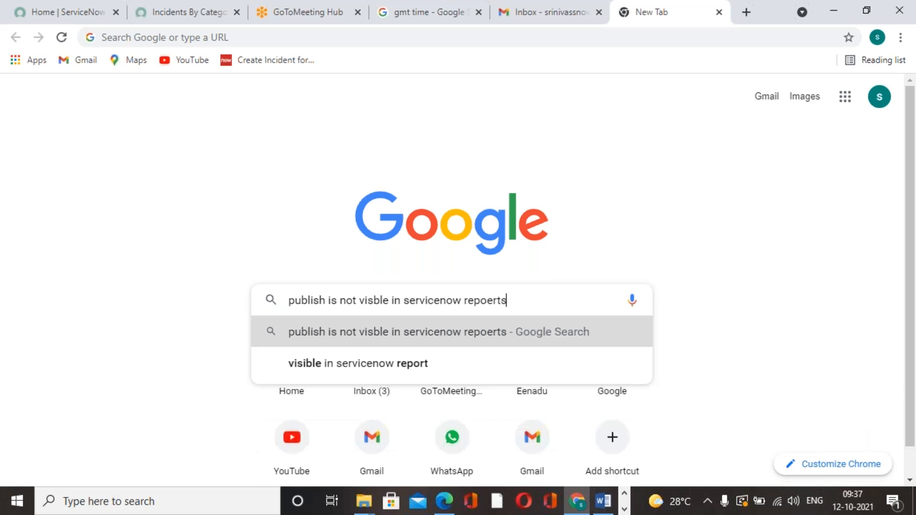
pyautogui.press('Return')
pyautogui.scroll(-1, 517, 309)
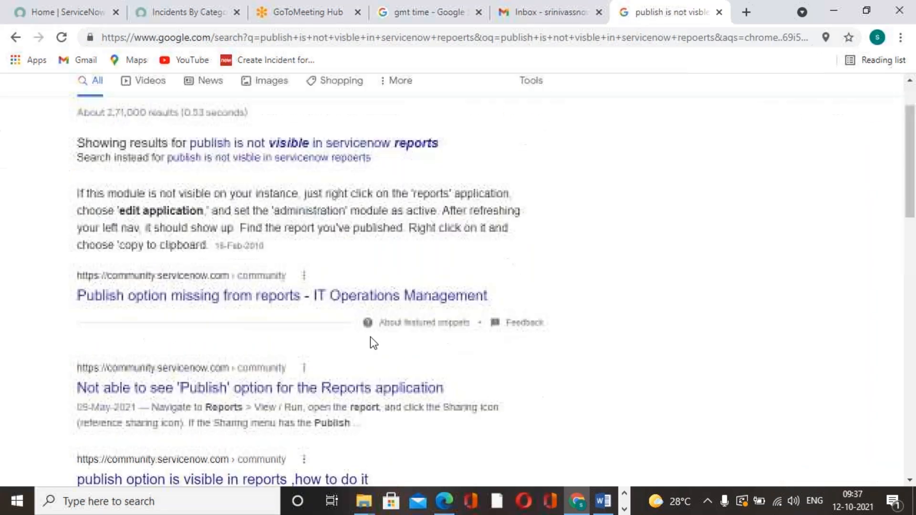
pyautogui.click(233, 297)
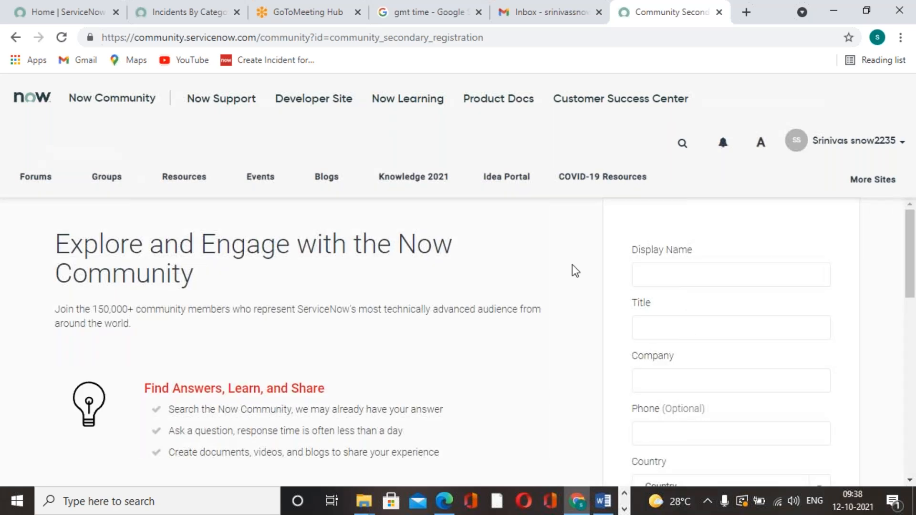
# Step: Fill in the community registration's display name, title and phone with placeholder text, the company as "fr" and the country as DE - Germany
pyautogui.click(732, 276)
pyautogui.write('efrr')
pyautogui.click(726, 332)
pyautogui.write('frff')
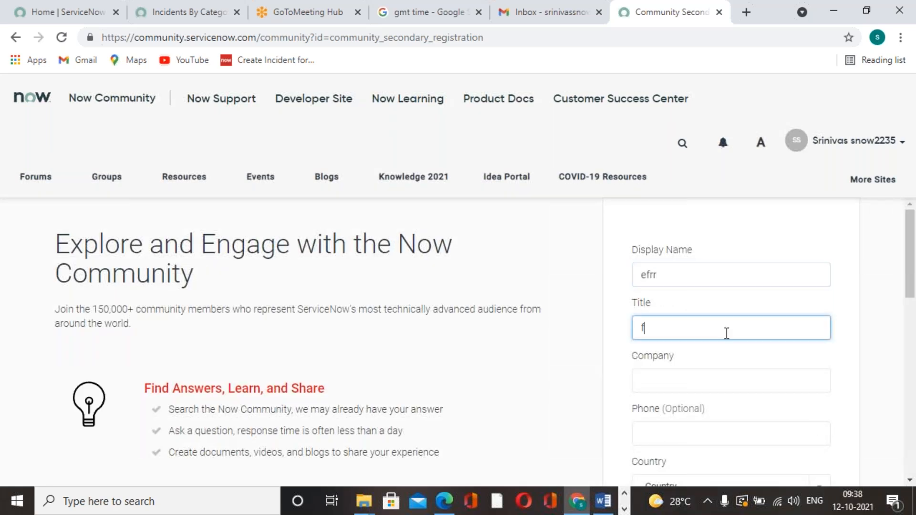
pyautogui.click(728, 374)
pyautogui.write('fj')
pyautogui.scroll(-3, 726, 373)
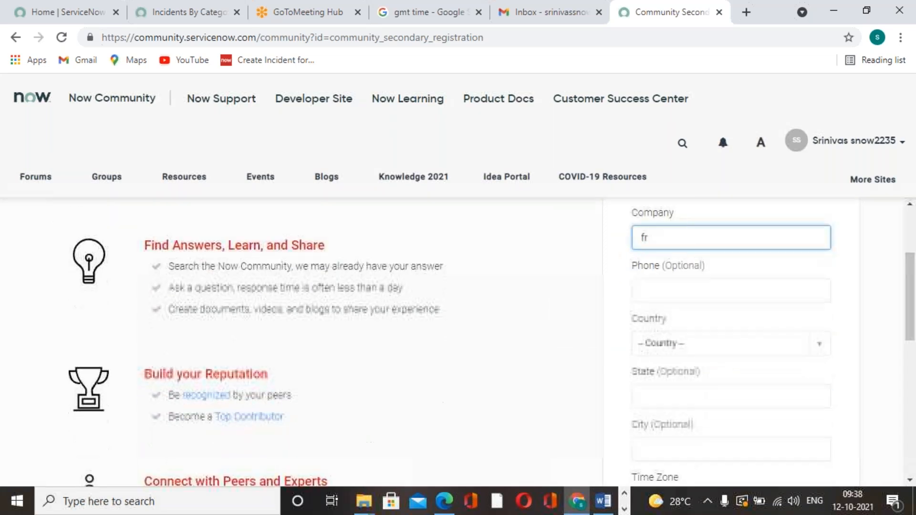
pyautogui.click(735, 353)
pyautogui.click(677, 293)
pyautogui.click(704, 294)
pyautogui.write('cwe')
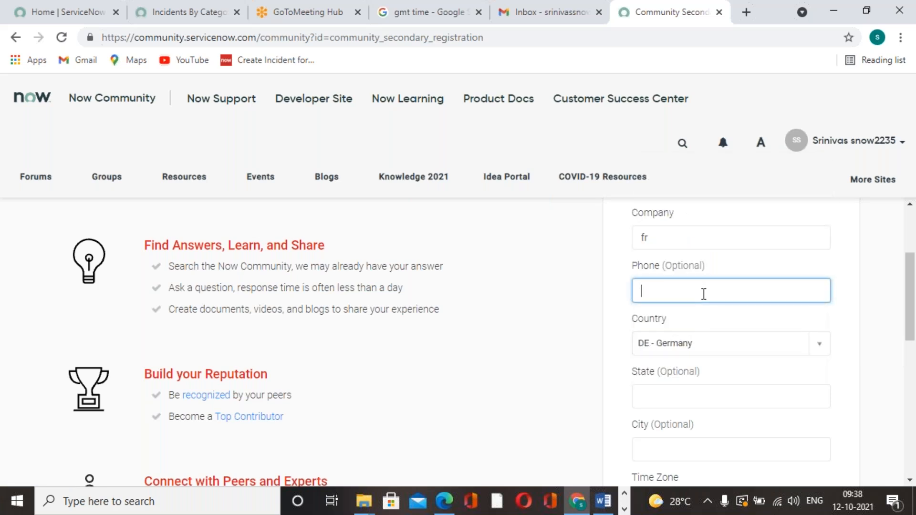
# Step: Set the registration's time zone to Amérique/Sao-Paulo and submit the form to continue to the community
pyautogui.scroll(-8, 609, 353)
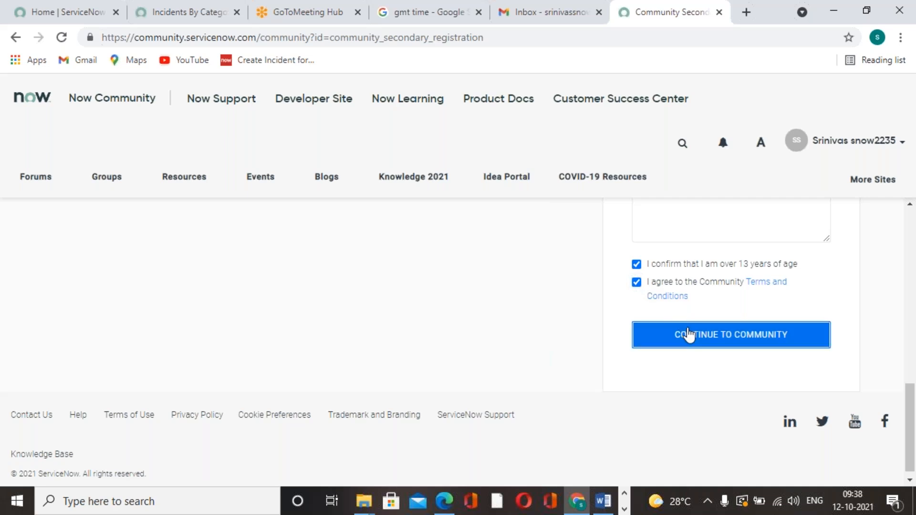
pyautogui.click(689, 334)
pyautogui.scroll(-4, 687, 334)
pyautogui.scroll(-5, 692, 345)
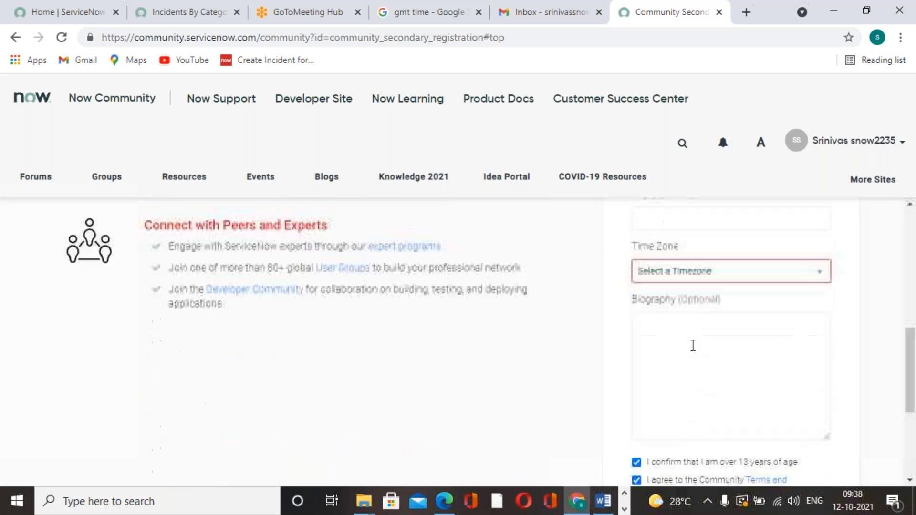
pyautogui.click(818, 243)
pyautogui.click(692, 354)
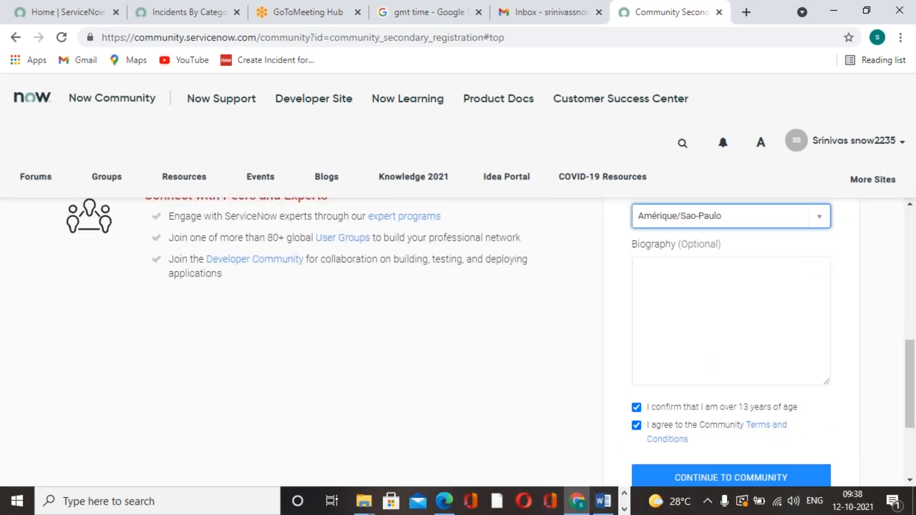
pyautogui.scroll(-4, 697, 364)
pyautogui.click(707, 329)
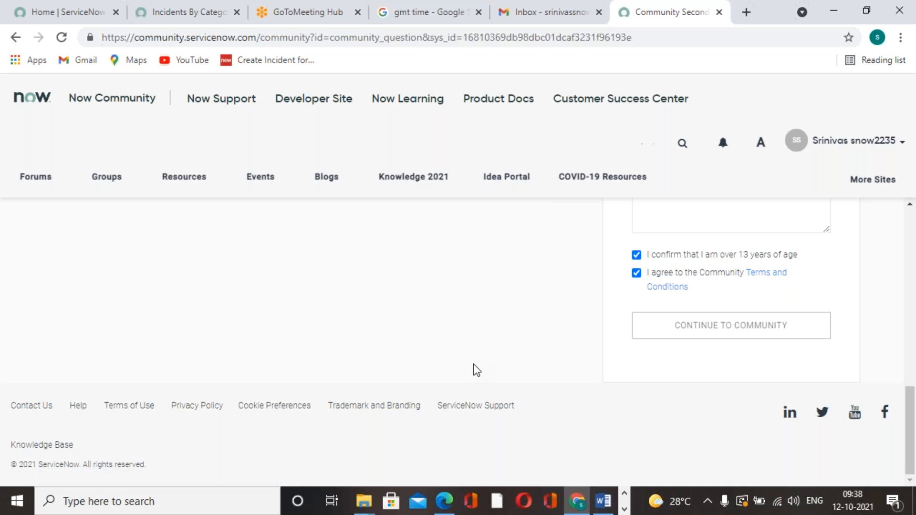
# Step: Read the replies in the community thread about the missing Publish option to find how to enable it
pyautogui.scroll(-5, 221, 400)
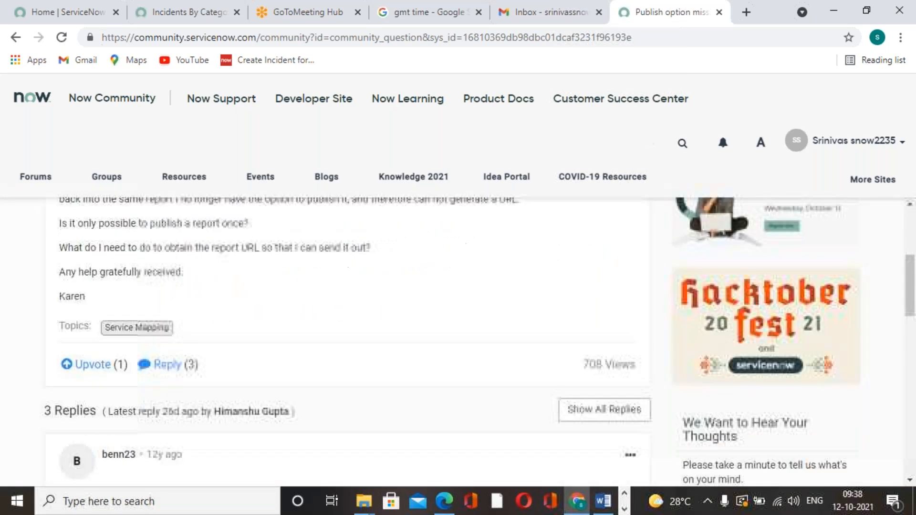
pyautogui.scroll(-5, 245, 364)
pyautogui.scroll(-3, 248, 363)
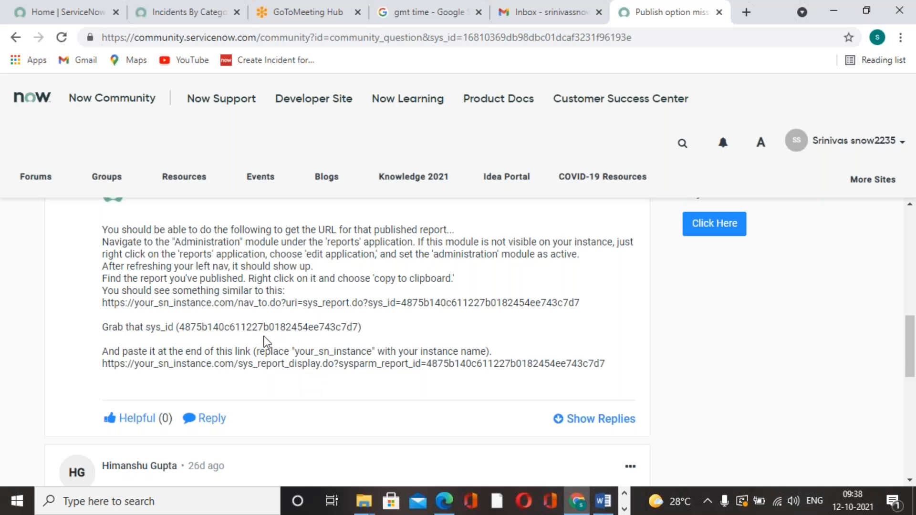
pyautogui.scroll(-5, 195, 304)
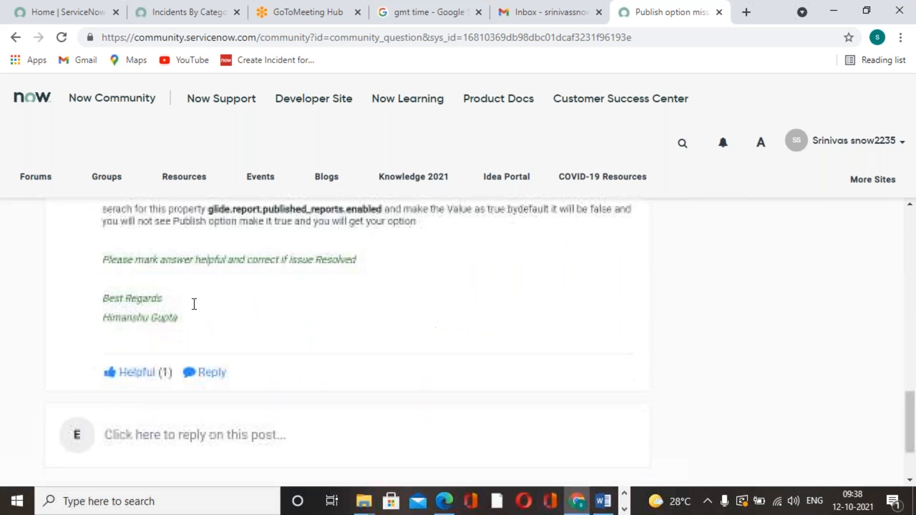
pyautogui.scroll(1, 194, 304)
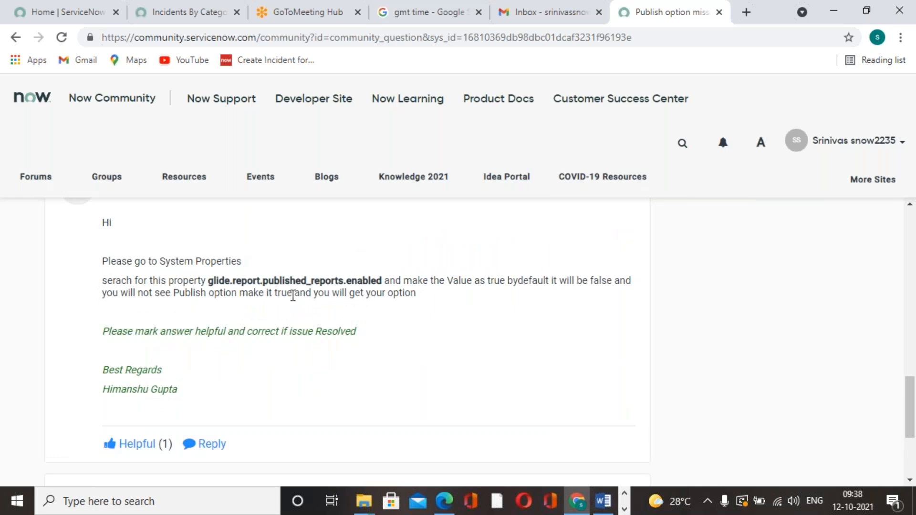
# Step: Copy the property name glide.report.published_reports from the community reply about the missing Publish option
pyautogui.scroll(1, 146, 277)
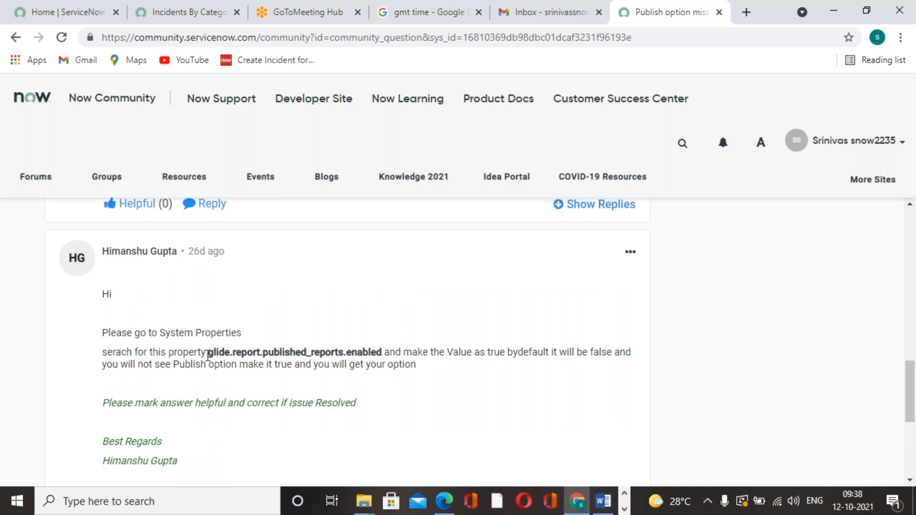
pyautogui.moveTo(210, 353); pyautogui.dragTo(381, 349)
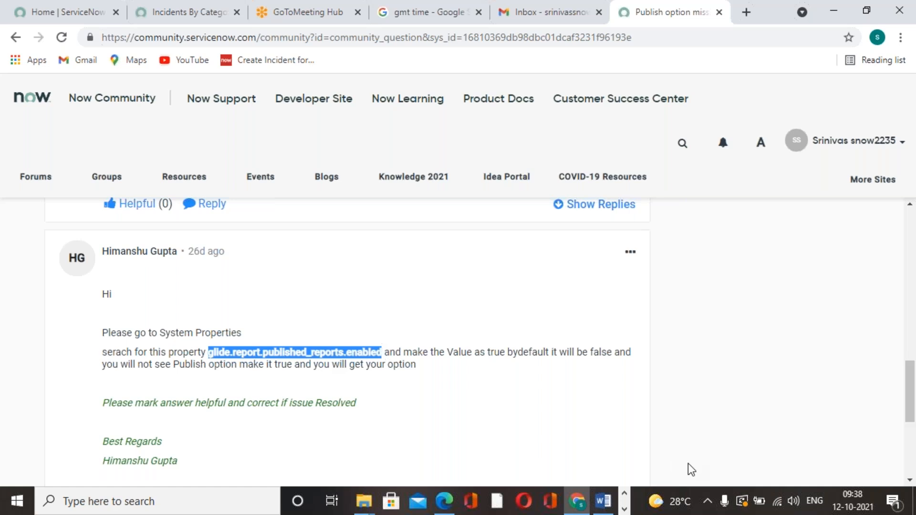
pyautogui.click(395, 365)
pyautogui.moveTo(344, 351); pyautogui.dragTo(209, 347)
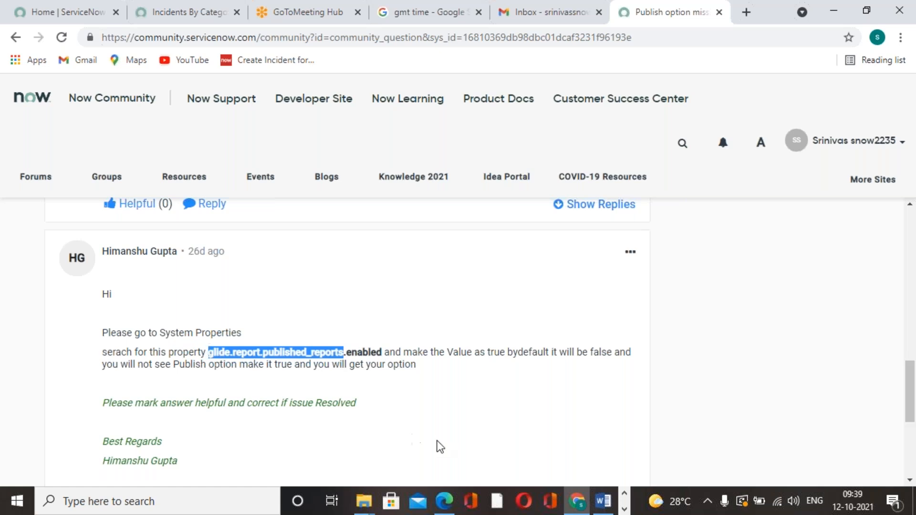
# Step: Filter the ServiceNow navigator by "system proper" and look through the System Properties modules for the reporting property
pyautogui.click(205, 13)
pyautogui.click(99, 137)
pyautogui.write('system proper')
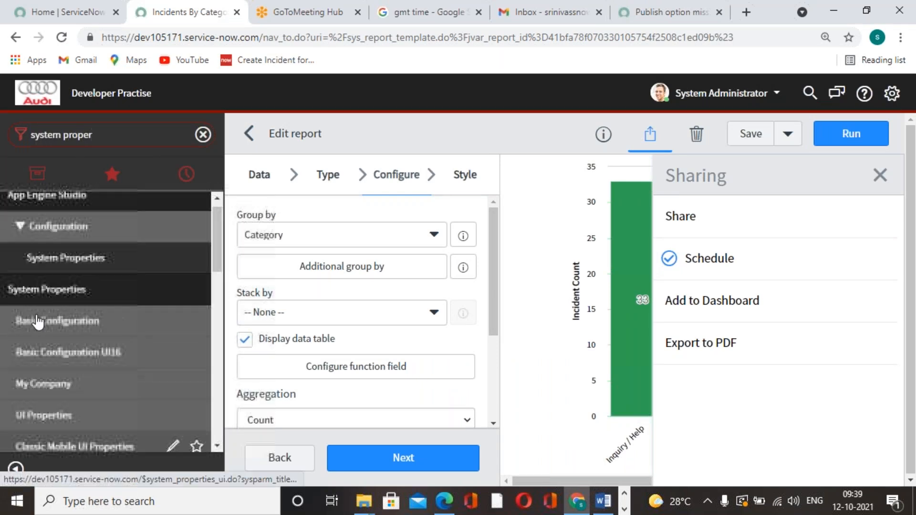
pyautogui.scroll(-3, 42, 318)
pyautogui.scroll(-6, 42, 319)
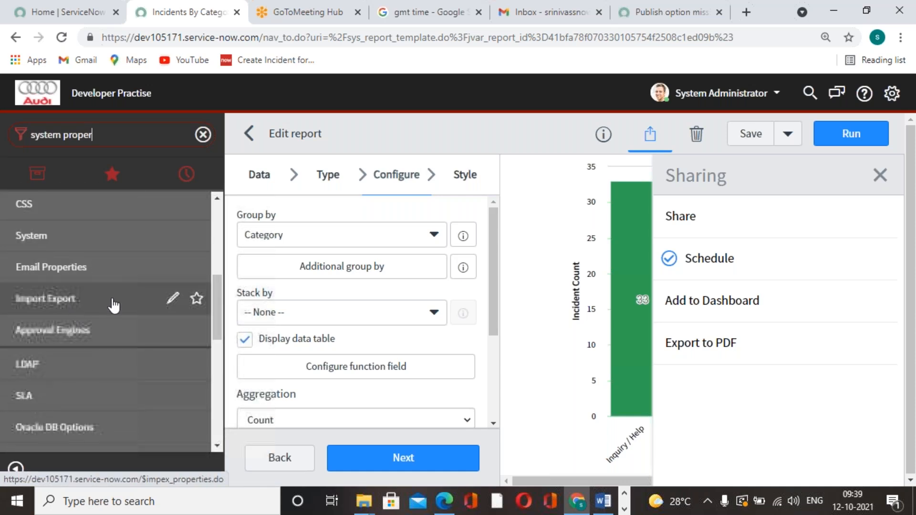
pyautogui.scroll(-5, 119, 332)
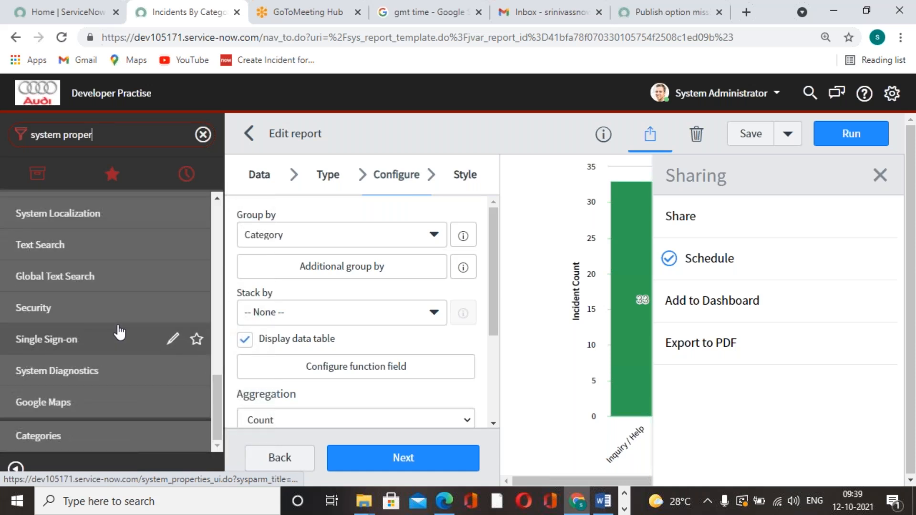
pyautogui.scroll(6, 104, 390)
pyautogui.scroll(10, 104, 390)
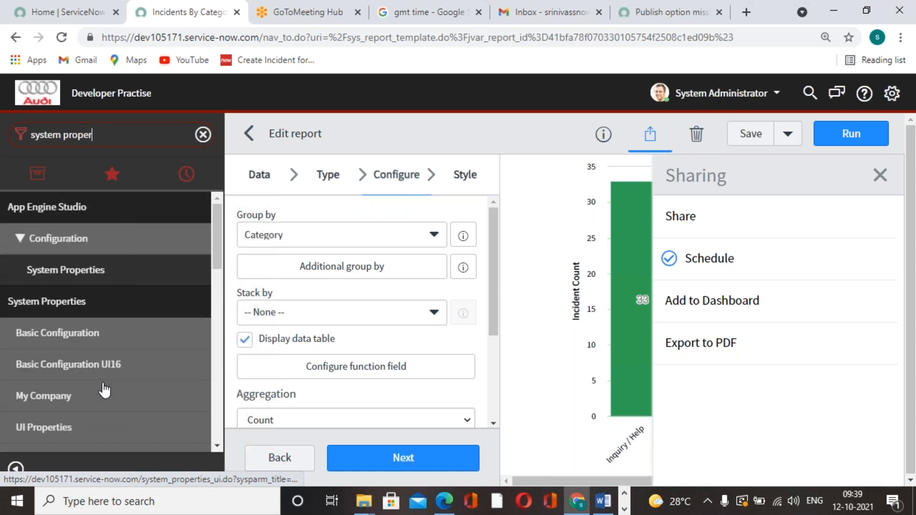
# Step: Return to the community thread and select the property name glide.report.published_reports for reuse in ServiceNow
pyautogui.click(624, 509)
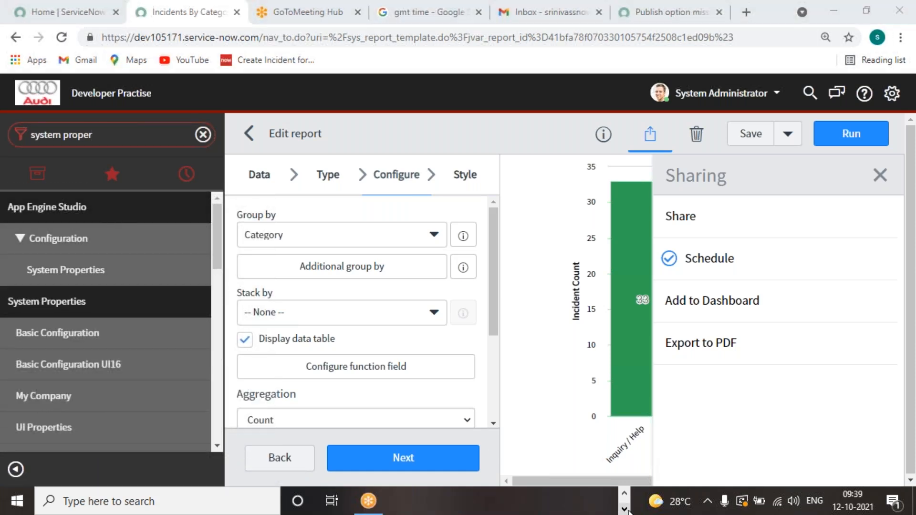
pyautogui.click(695, 12)
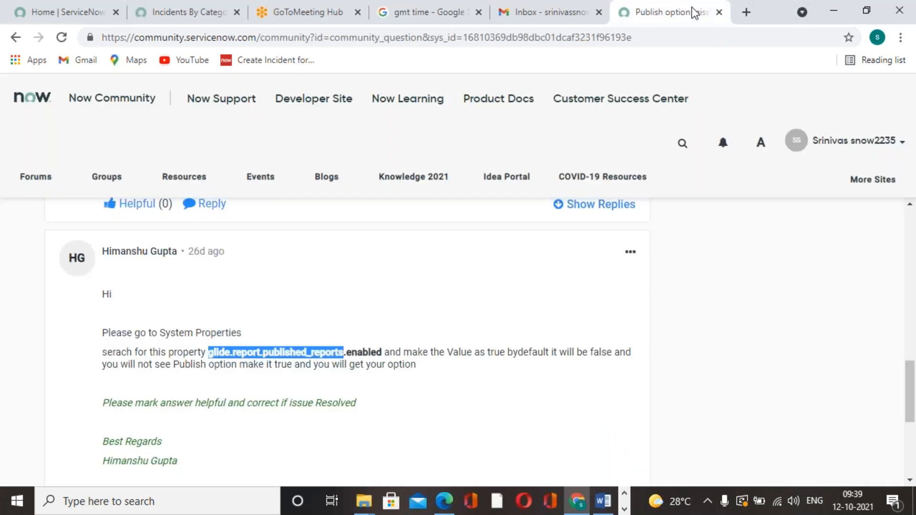
pyautogui.click(354, 331)
pyautogui.moveTo(209, 354); pyautogui.dragTo(352, 355)
# Step: Switch back to the ServiceNow instance and run a global search for glide.report.published_reports
pyautogui.click(576, 503)
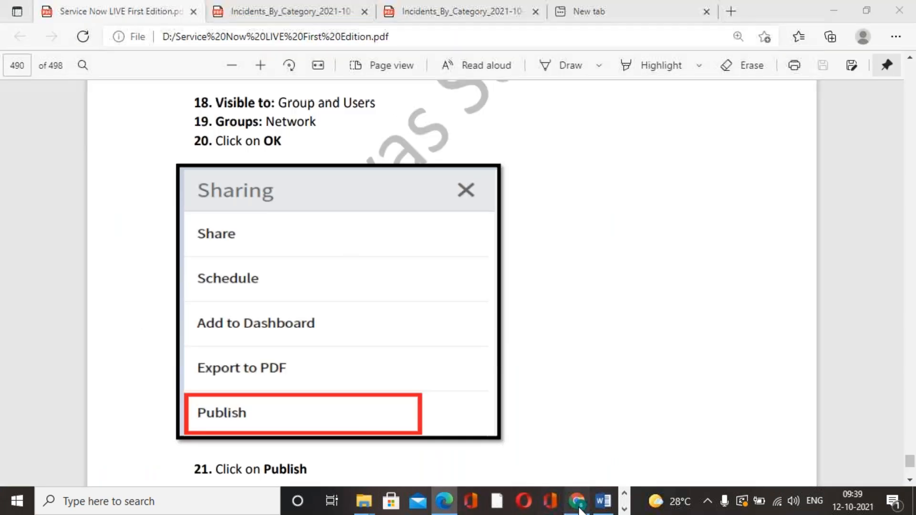
pyautogui.click(575, 502)
pyautogui.click(190, 8)
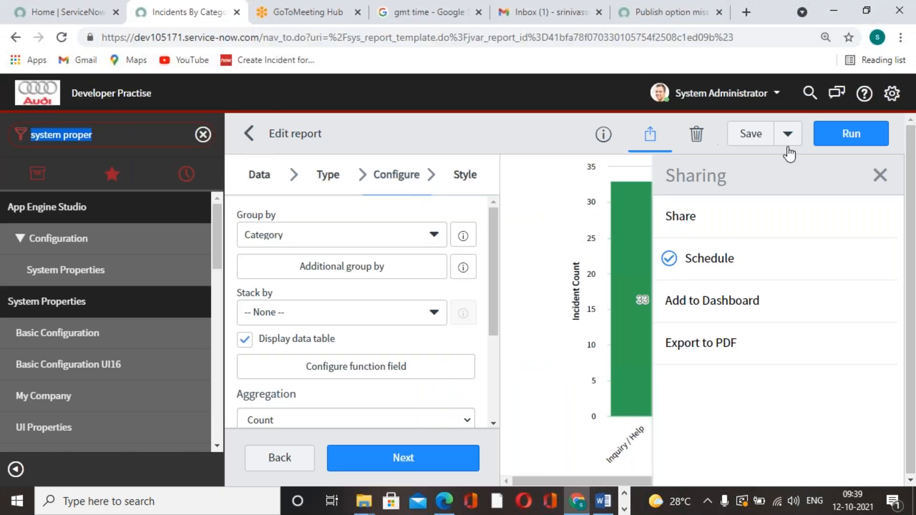
pyautogui.click(809, 93)
pyautogui.hotkey('ctrl', 'v')
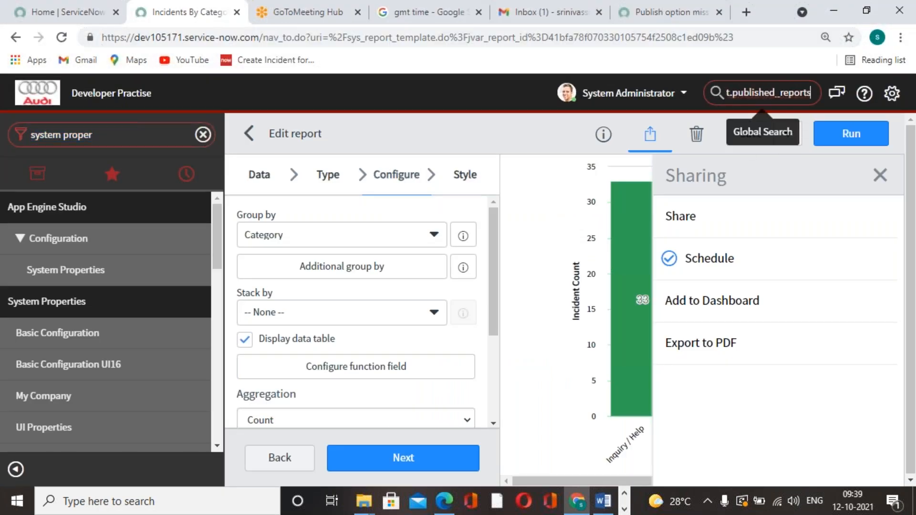
pyautogui.press('Return')
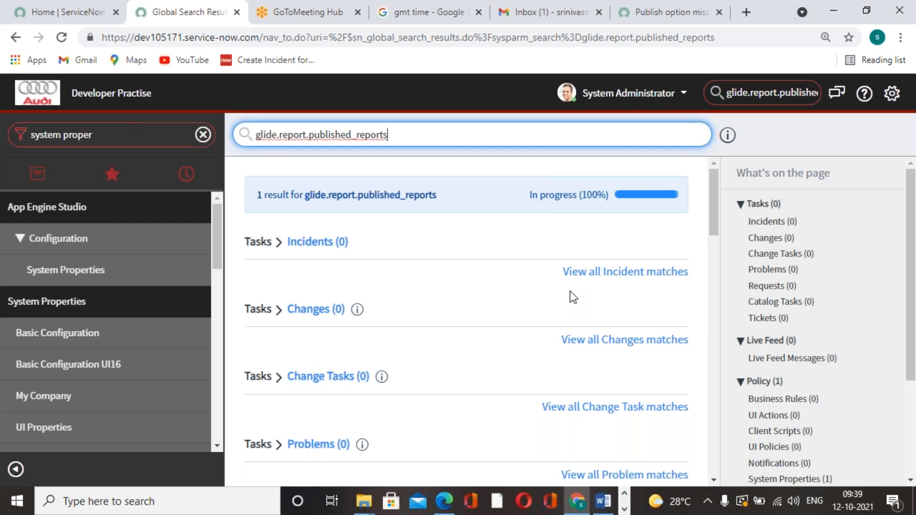
# Step: Open the System Properties matches from the search results and open the glide.report.published_reports.enabled record
pyautogui.scroll(-5, 366, 272)
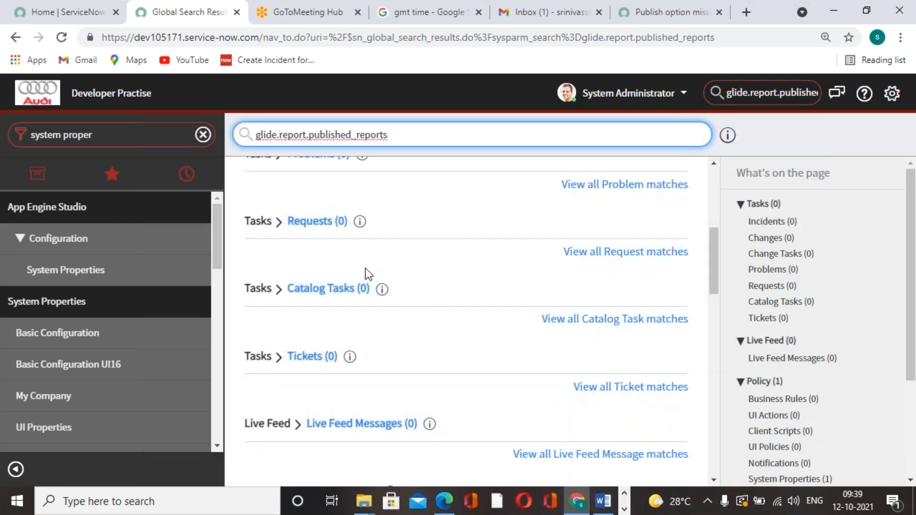
pyautogui.scroll(-10, 365, 269)
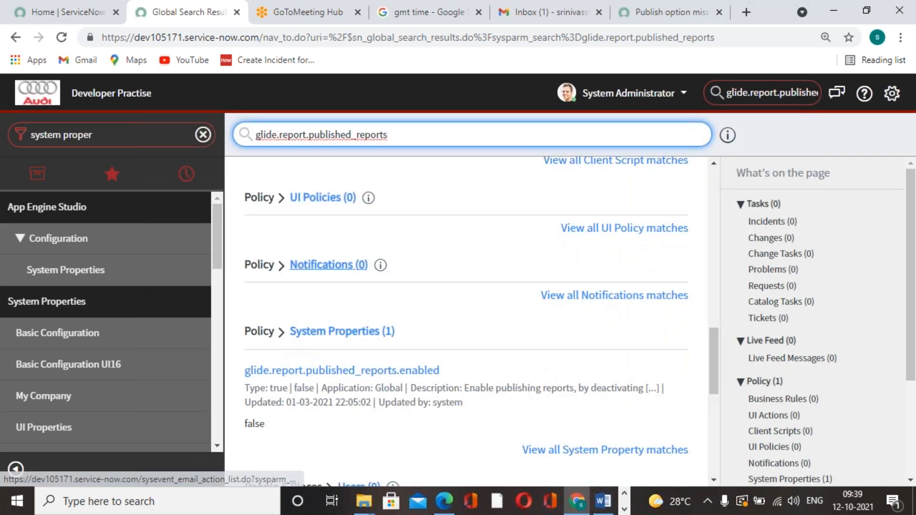
pyautogui.click(369, 333)
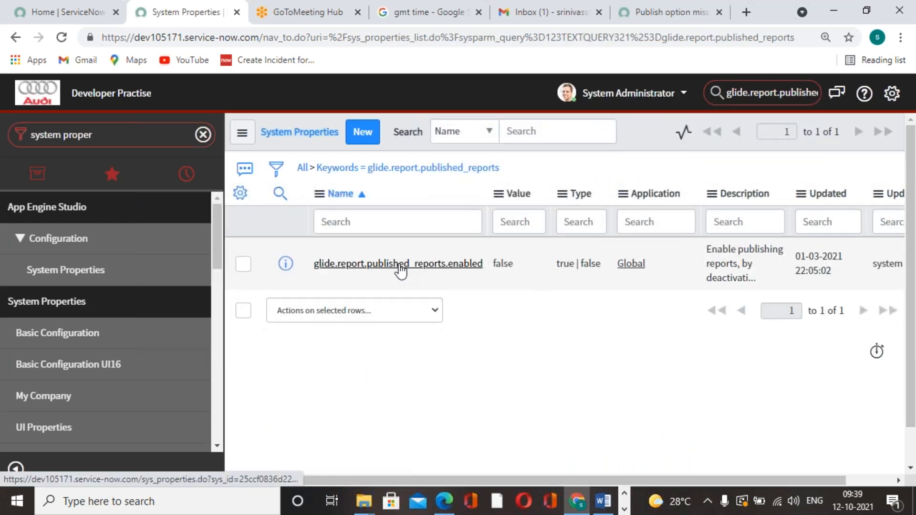
pyautogui.click(399, 265)
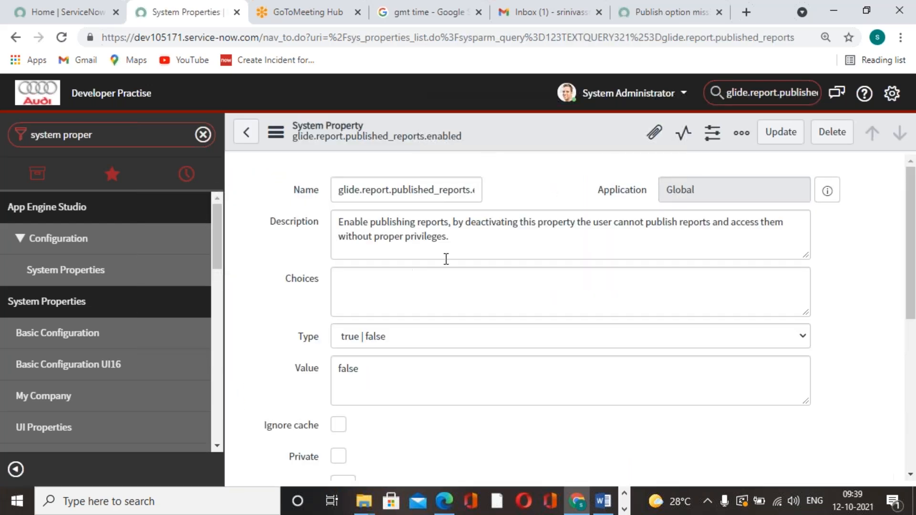
# Step: Set the property's Value to true and update the record
pyautogui.scroll(-3, 461, 304)
pyautogui.click(424, 302)
pyautogui.moveTo(423, 303); pyautogui.dragTo(277, 285)
pyautogui.write('true')
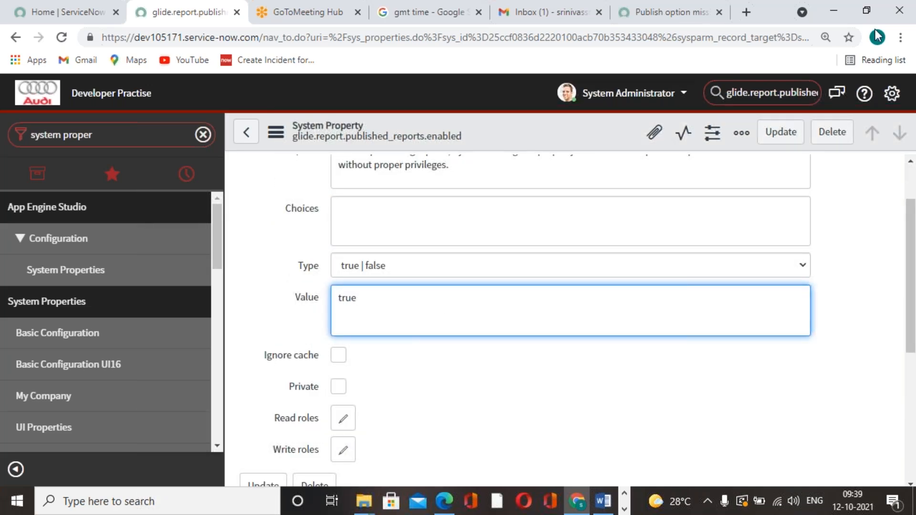
pyautogui.click(782, 130)
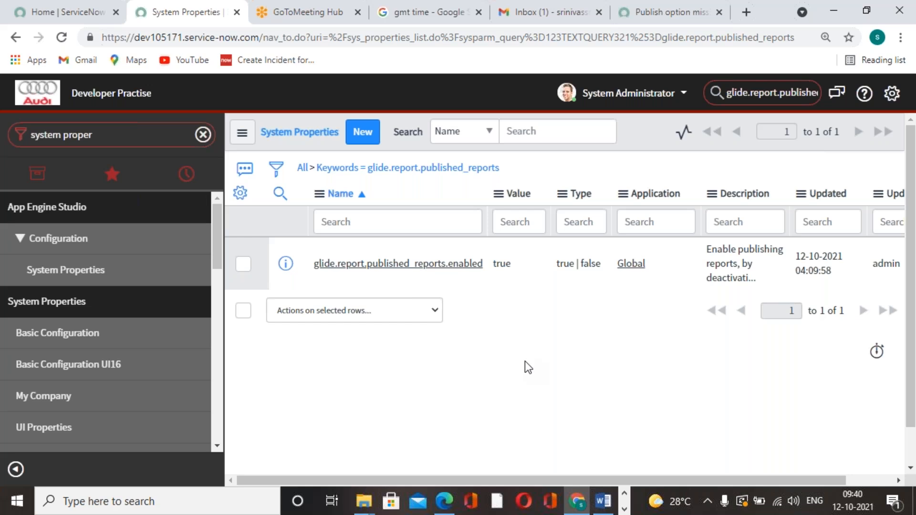
# Step: Reload the ServiceNow page, and use the navigator filter "reports" to open the View / Run report list
pyautogui.click(61, 37)
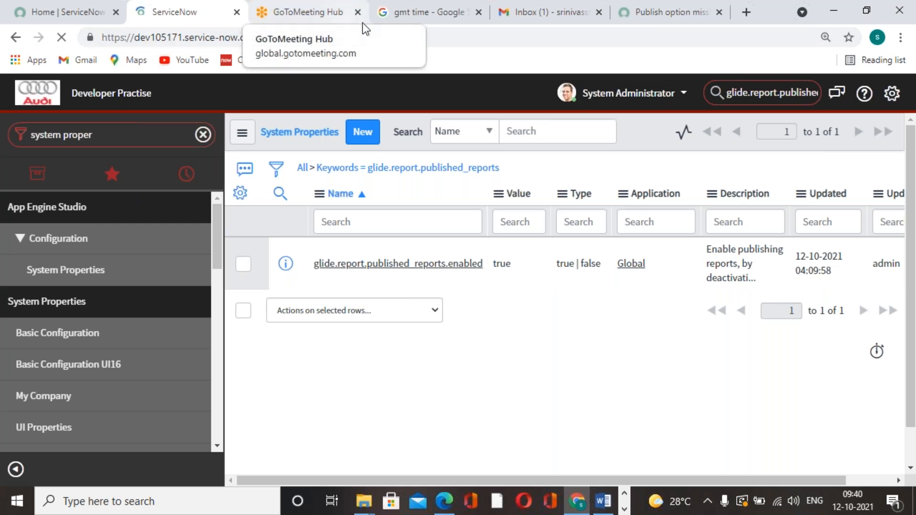
pyautogui.click(443, 21)
pyautogui.click(202, 12)
pyautogui.write('repoerts')
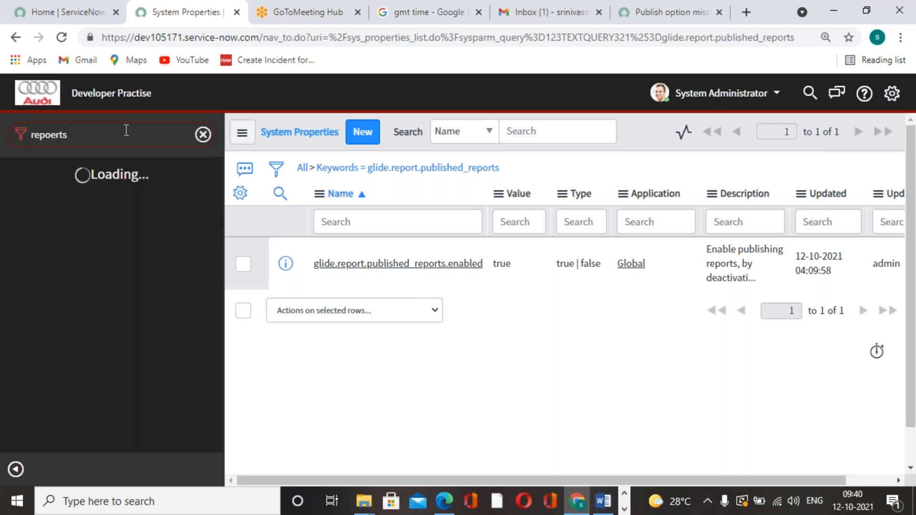
pyautogui.press('BackSpace')
pyautogui.press('BackSpace')
pyautogui.press('BackSpace')
pyautogui.press('BackSpace')
pyautogui.write('rts')
pyautogui.scroll(-3, 88, 371)
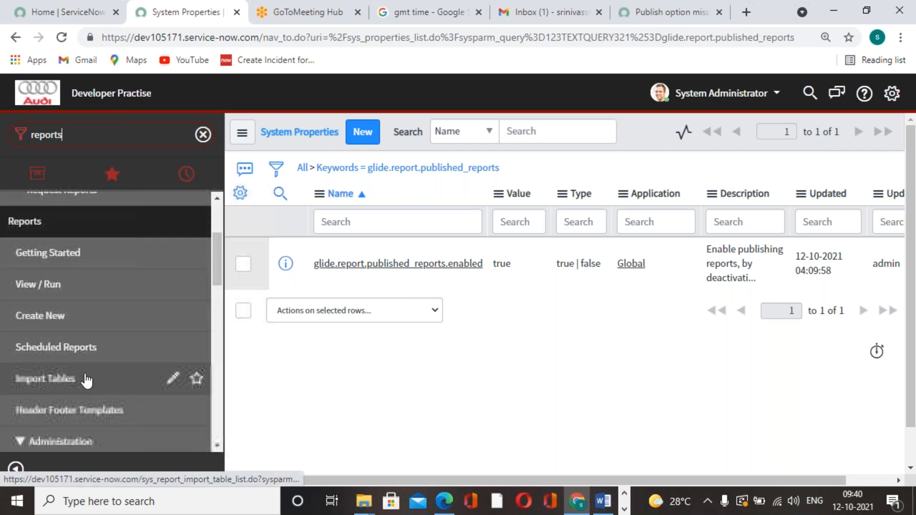
pyautogui.click(160, 297)
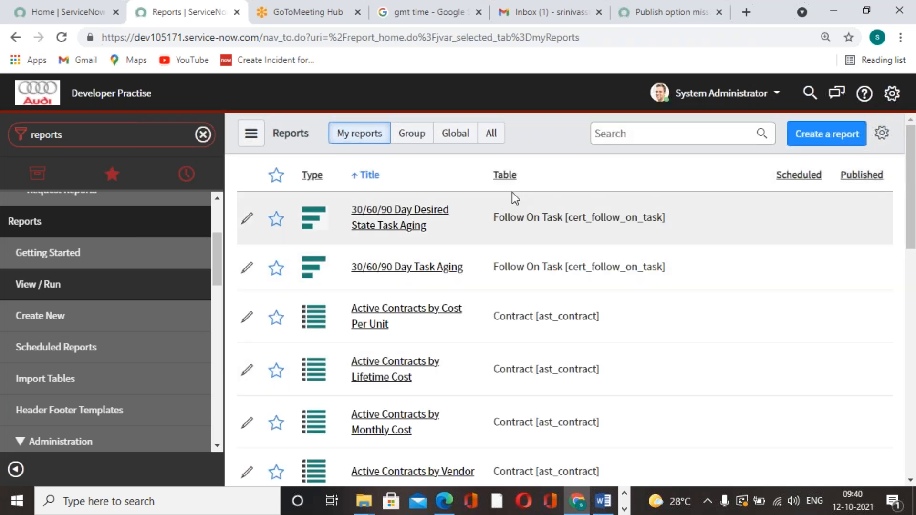
# Step: Search all reports for "incidents by cate" and open the Incidents By Category report
pyautogui.click(492, 136)
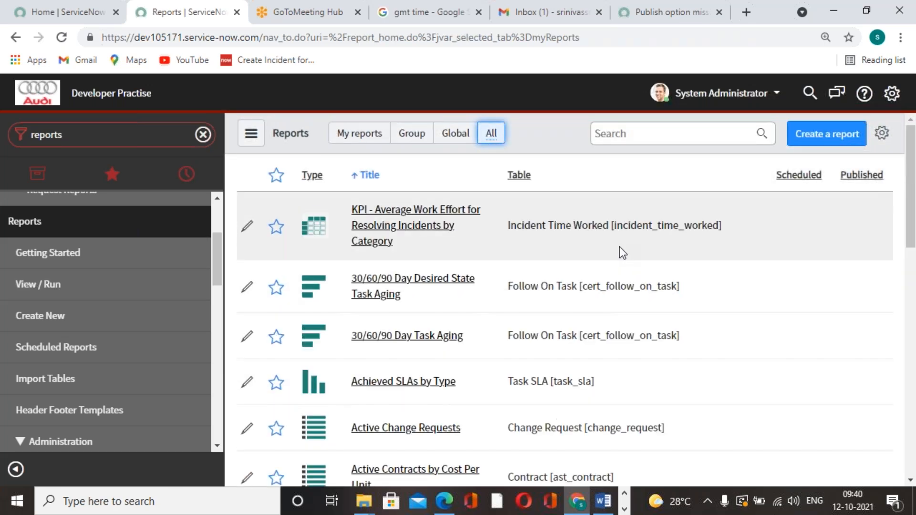
pyautogui.scroll(-2, 521, 335)
pyautogui.scroll(2, 521, 335)
pyautogui.click(660, 132)
pyautogui.write('incidents')
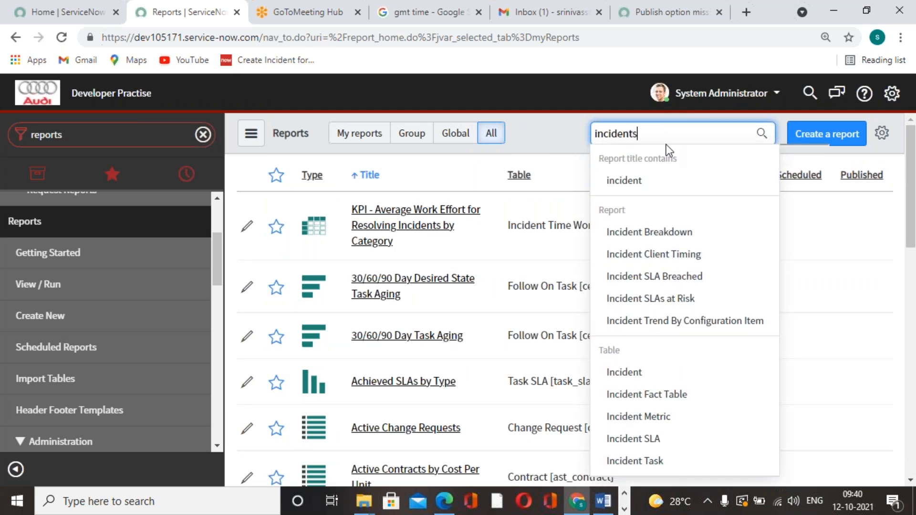
pyautogui.write('by cate')
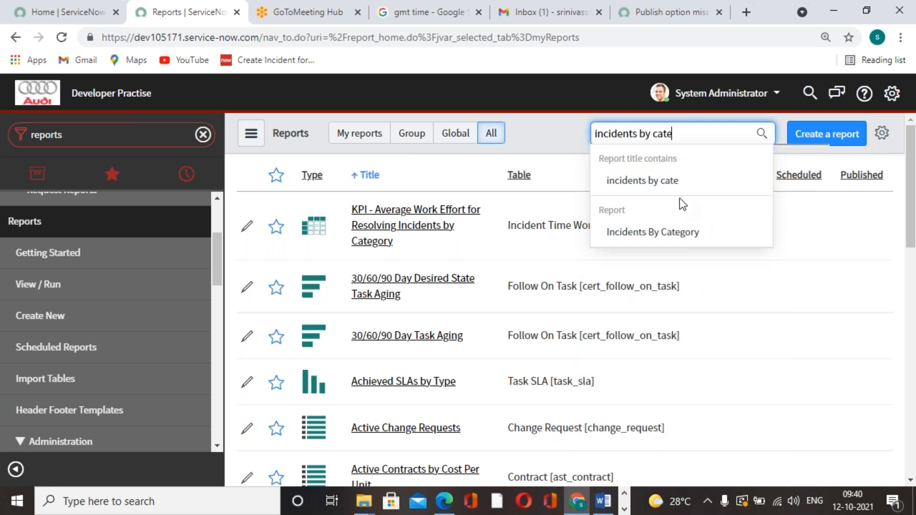
pyautogui.click(677, 233)
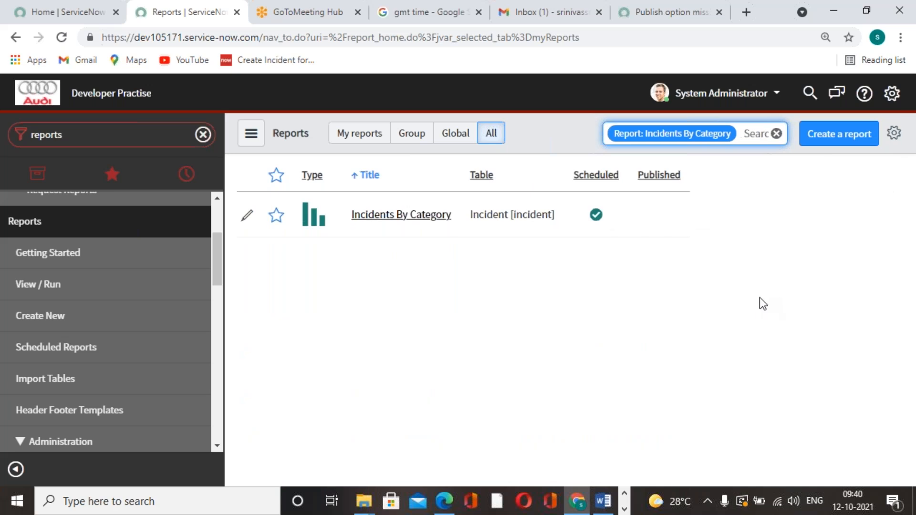
pyautogui.click(437, 215)
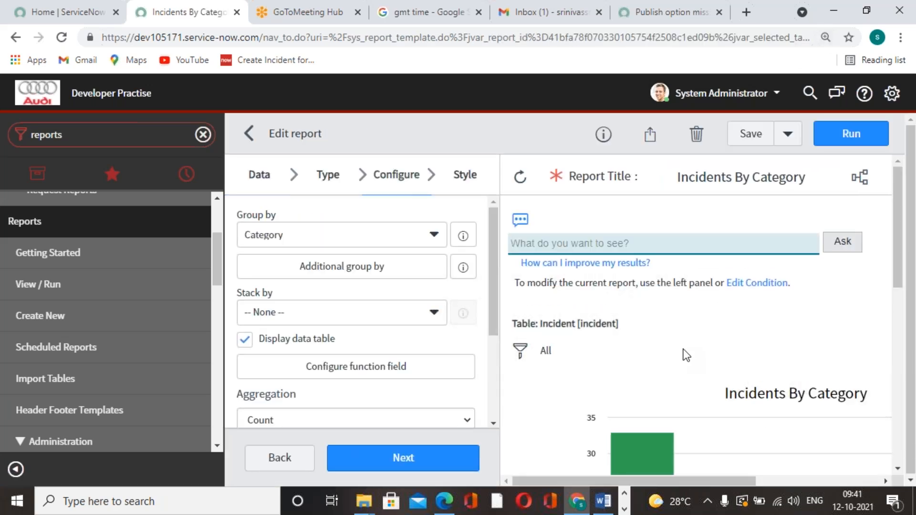
# Step: Publish the Incidents By Category report from its sharing options
pyautogui.scroll(-2, 425, 280)
pyautogui.scroll(2, 425, 280)
pyautogui.click(650, 134)
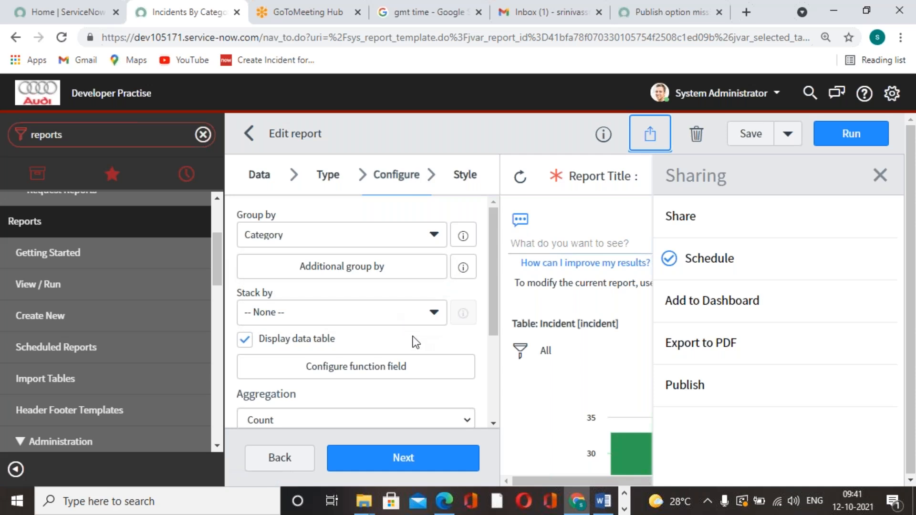
pyautogui.click(695, 380)
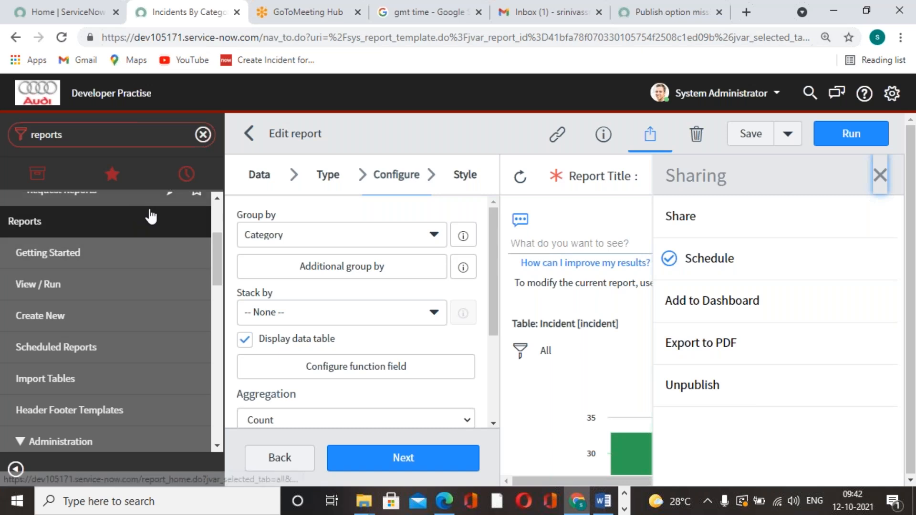
# Step: Open the email scheduling form for the Incidents By Category report, and reload the GMT time search to check the current time
pyautogui.click(703, 268)
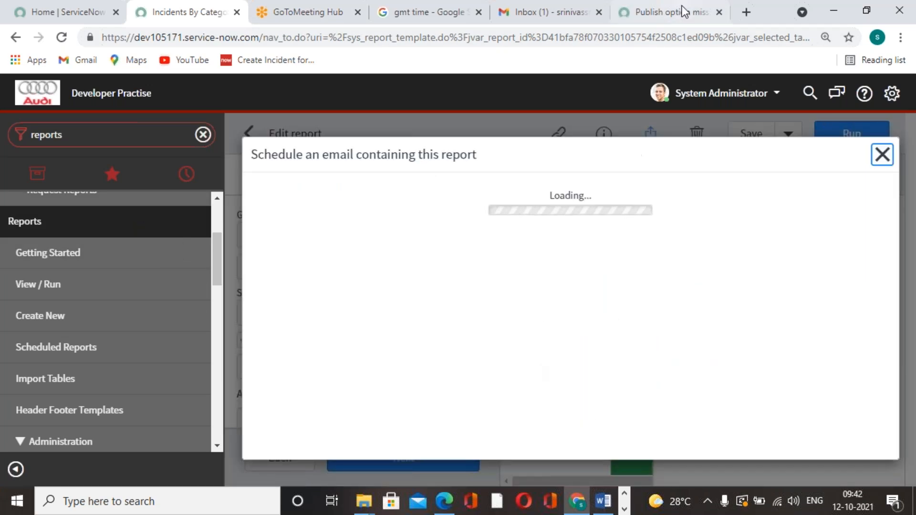
pyautogui.click(531, 21)
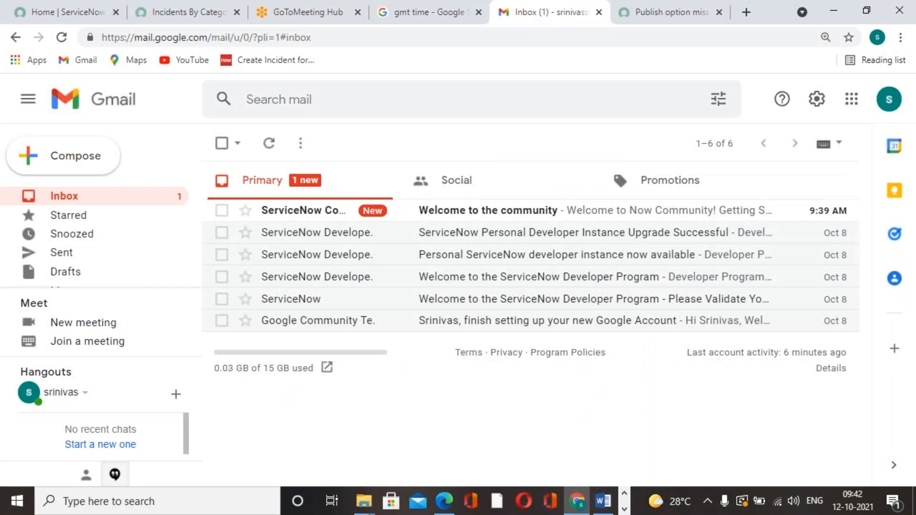
pyautogui.click(670, 12)
pyautogui.scroll(4, 502, 210)
pyautogui.click(574, 21)
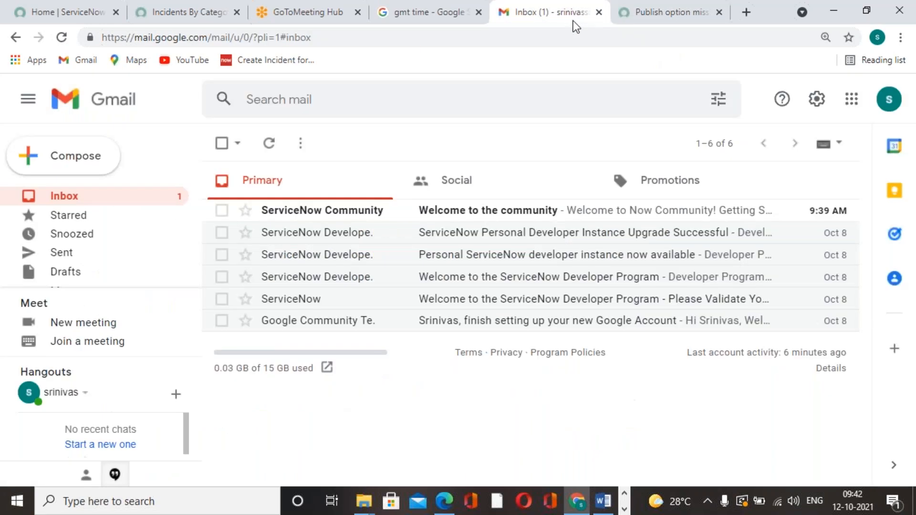
pyautogui.click(437, 21)
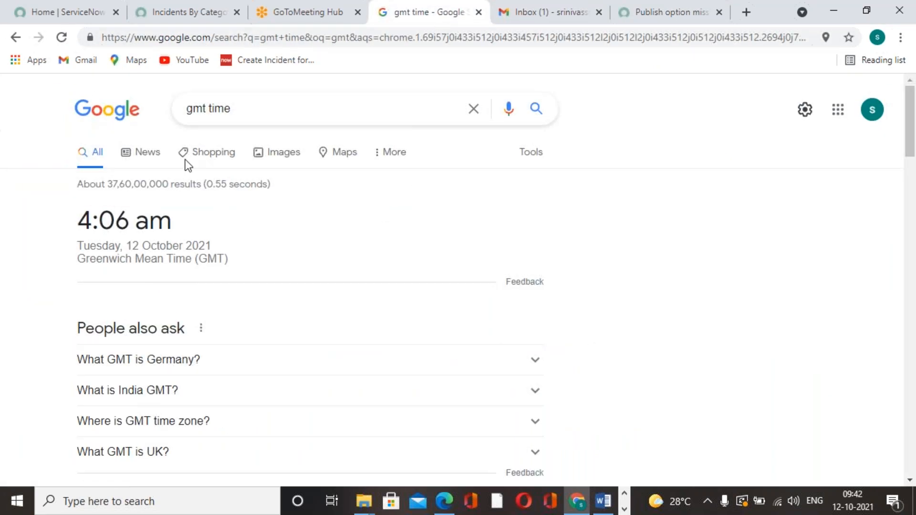
pyautogui.click(59, 40)
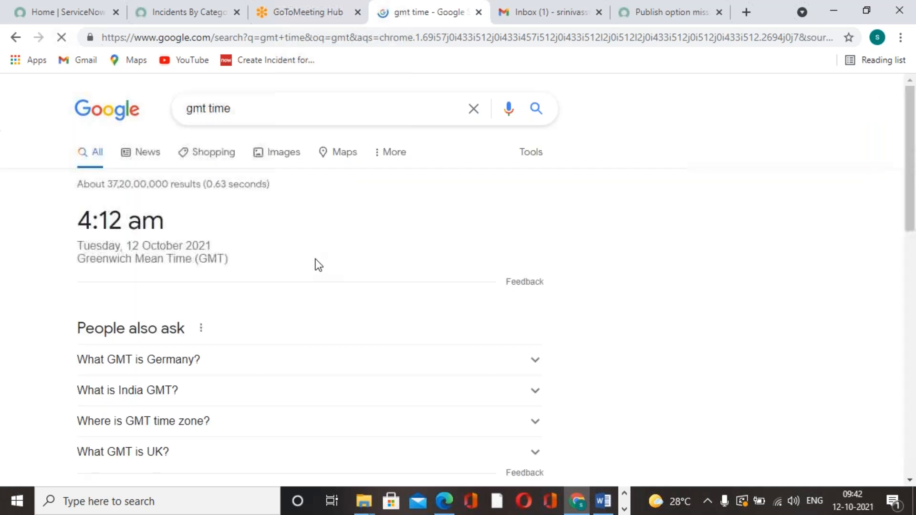
pyautogui.click(209, 16)
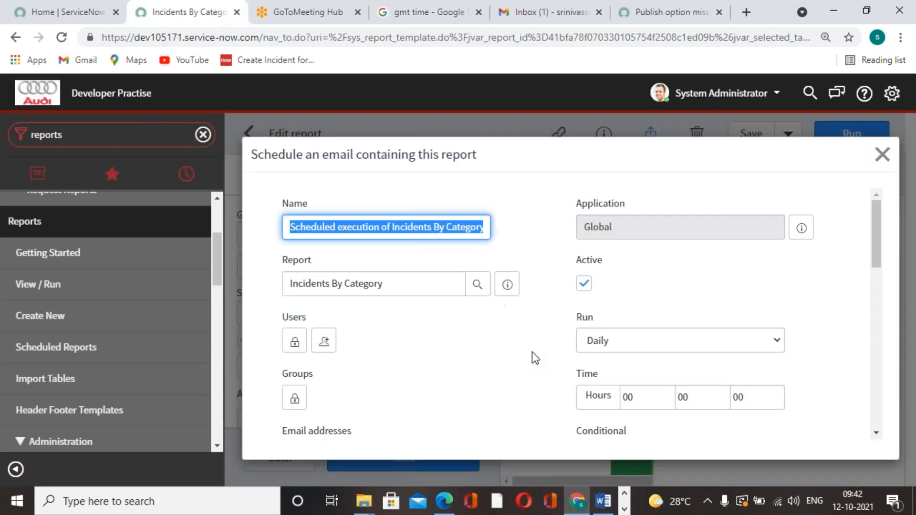
# Step: Set the scheduled report email to run Weekly on Tuesday, checking the day against the GMT date
pyautogui.click(764, 341)
pyautogui.click(634, 385)
pyautogui.click(648, 339)
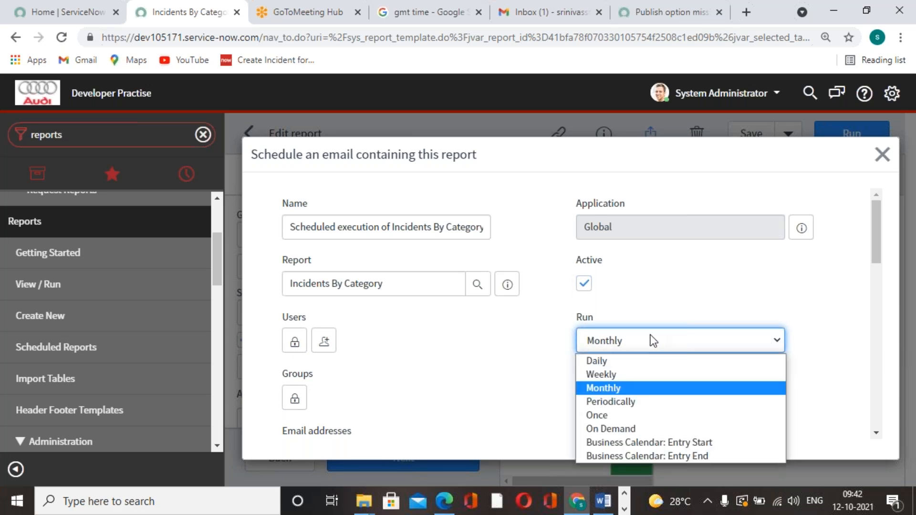
pyautogui.click(639, 375)
pyautogui.scroll(-2, 691, 370)
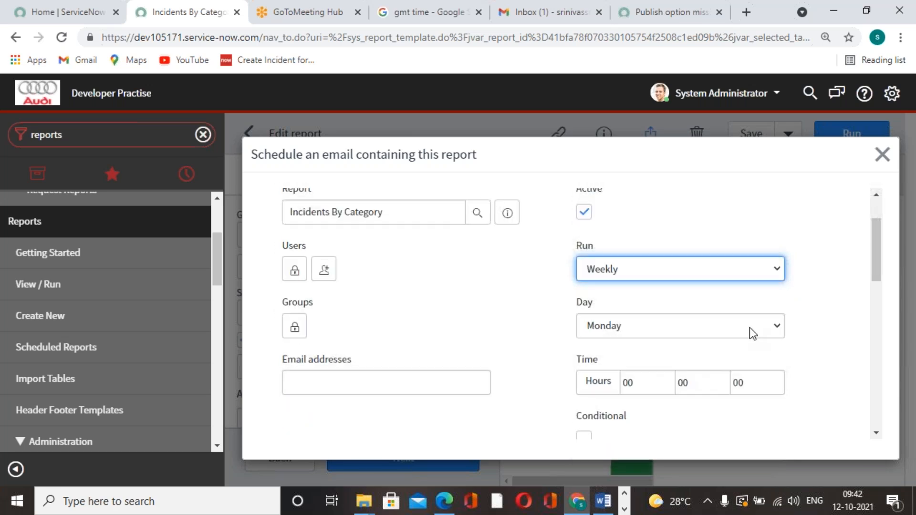
pyautogui.click(749, 327)
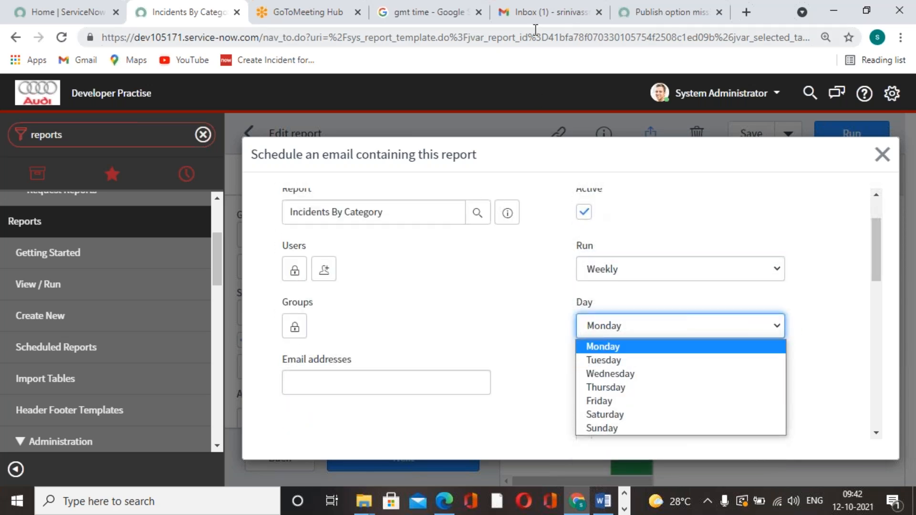
pyautogui.click(521, 21)
pyautogui.click(443, 21)
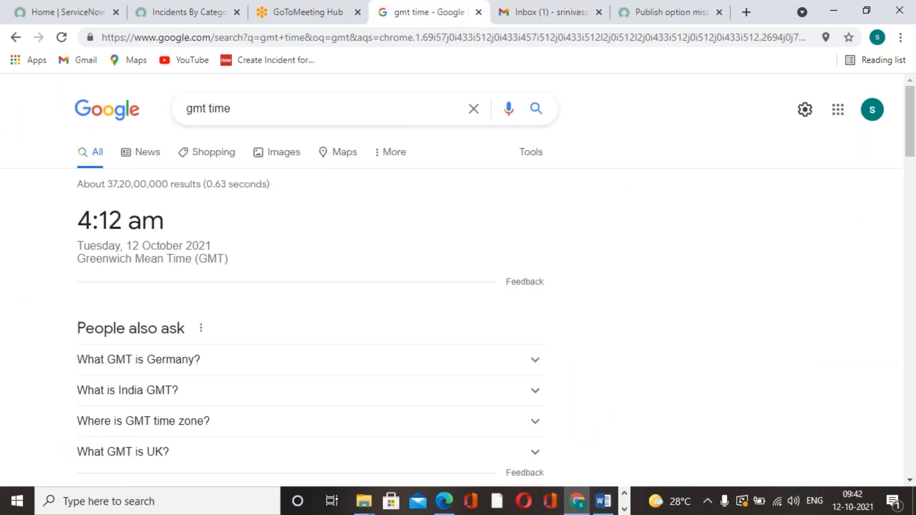
pyautogui.click(187, 15)
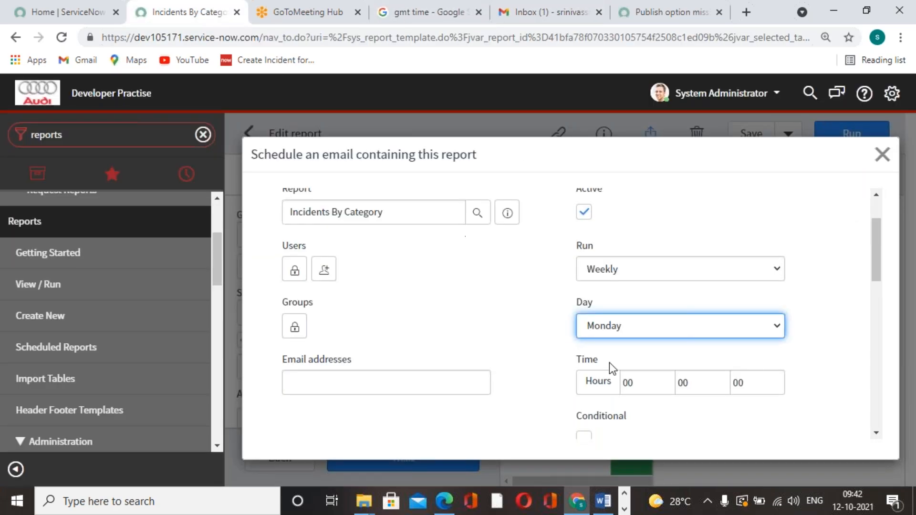
pyautogui.click(774, 325)
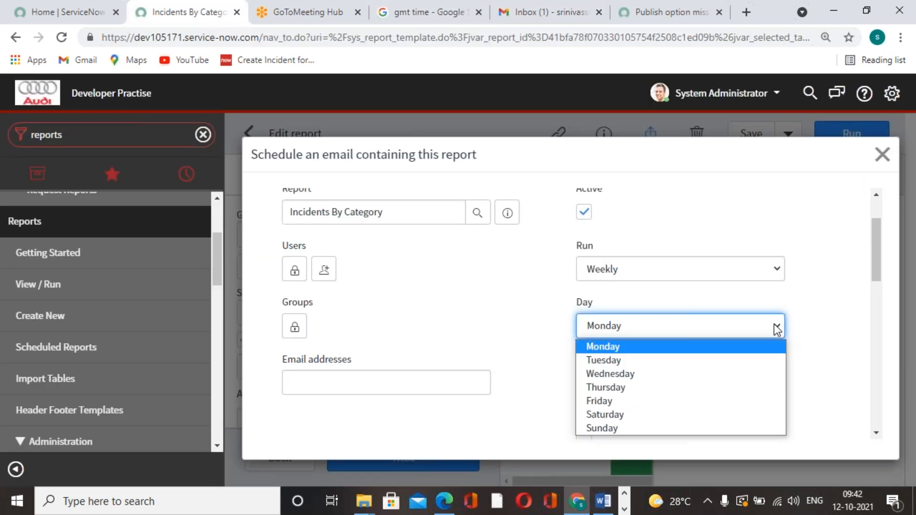
pyautogui.click(662, 360)
# Step: Set the schedule's run time to 04:15:00, checking it against the current GMT time
pyautogui.click(663, 385)
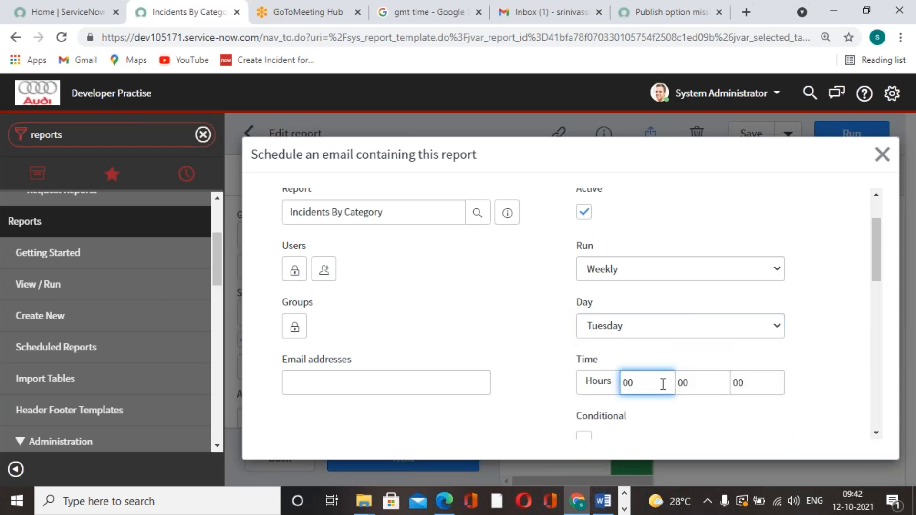
pyautogui.press('BackSpace')
pyautogui.write('4')
pyautogui.click(693, 385)
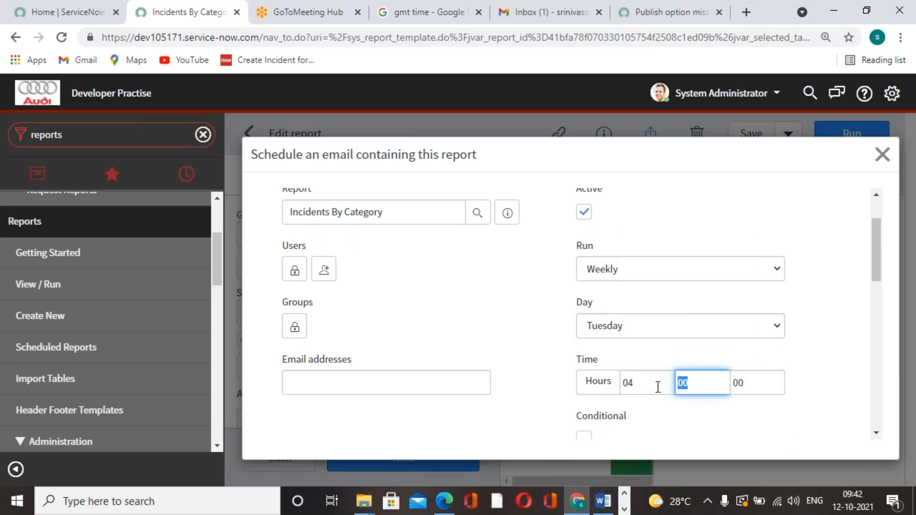
pyautogui.write('12')
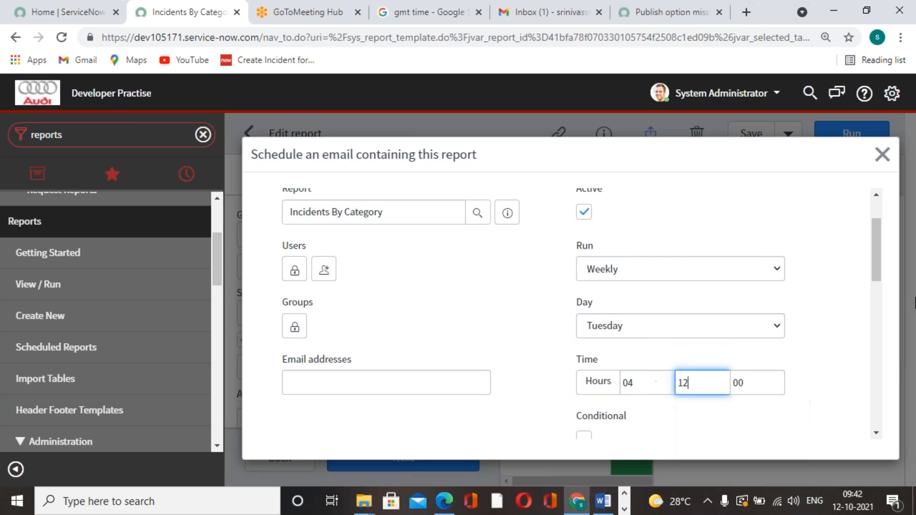
pyautogui.click(508, 25)
pyautogui.click(459, 22)
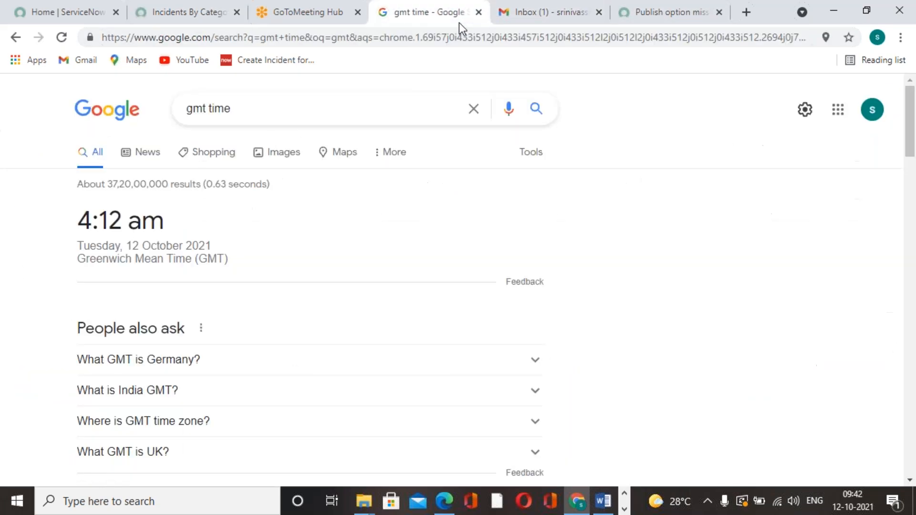
pyautogui.click(193, 20)
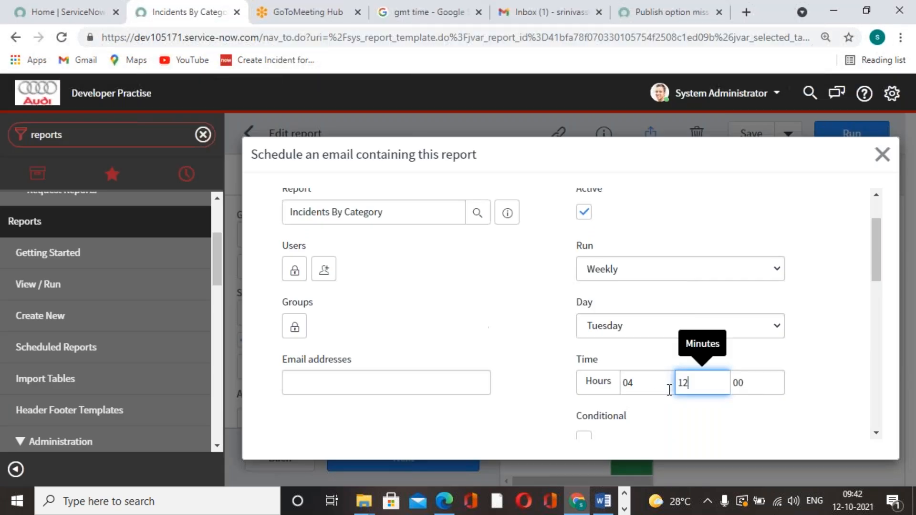
pyautogui.press('BackSpace')
pyautogui.write('5')
pyautogui.click(687, 223)
pyautogui.scroll(1, 688, 223)
pyautogui.scroll(-1, 515, 308)
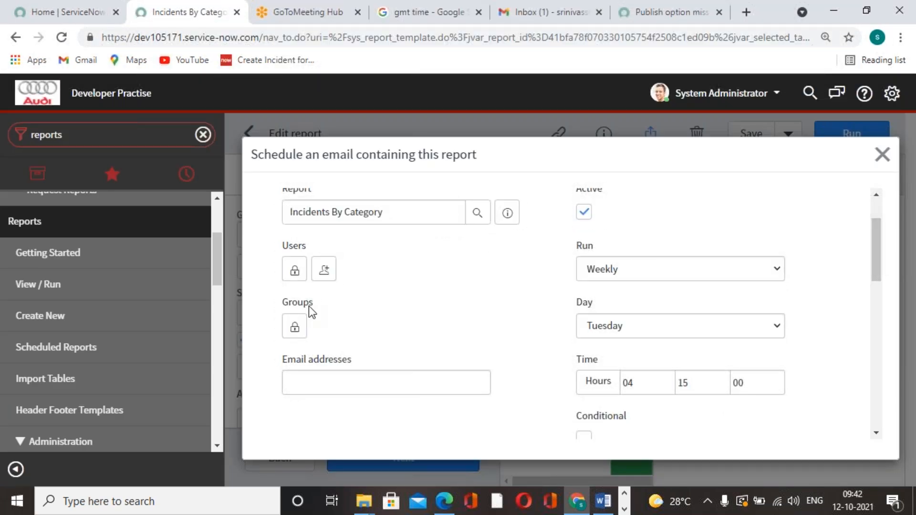
# Step: Add the recipient's email address to the schedule's Users list and lock the list
pyautogui.click(296, 270)
pyautogui.click(385, 291)
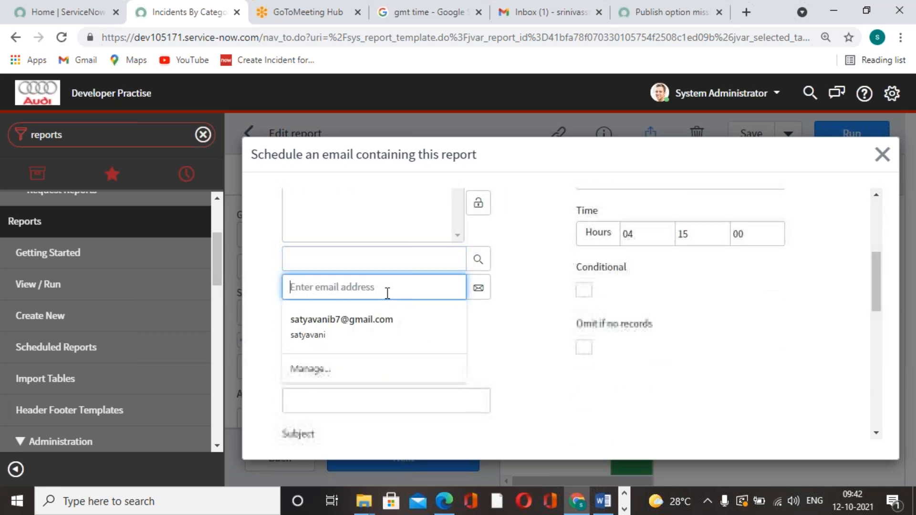
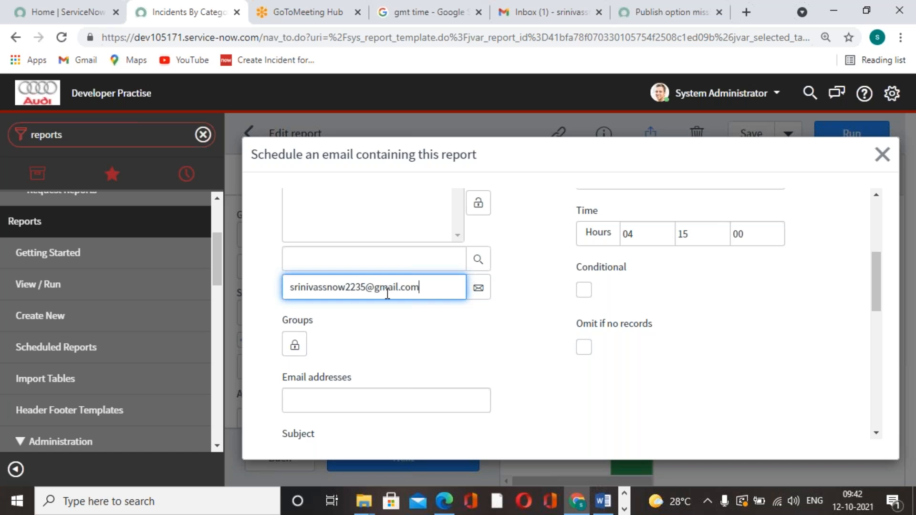
pyautogui.click(479, 289)
pyautogui.scroll(3, 485, 317)
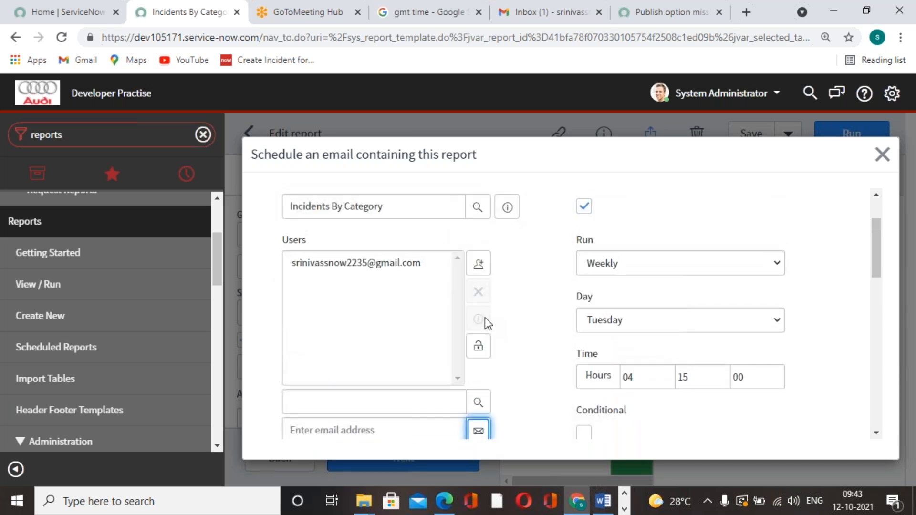
pyautogui.click(478, 346)
# Step: Submit the report email schedule without changing the remaining fields, and save the Incidents By Category report
pyautogui.scroll(-7, 433, 350)
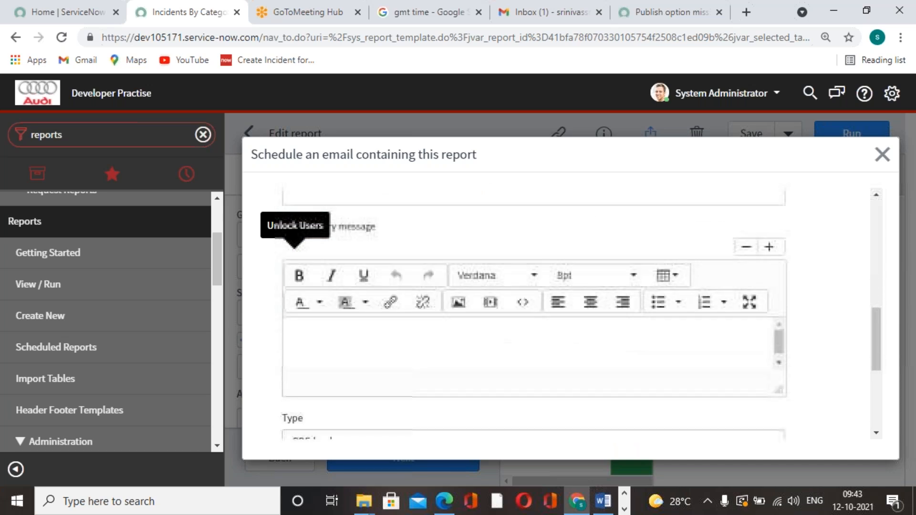
pyautogui.scroll(4, 433, 349)
pyautogui.scroll(-6, 379, 342)
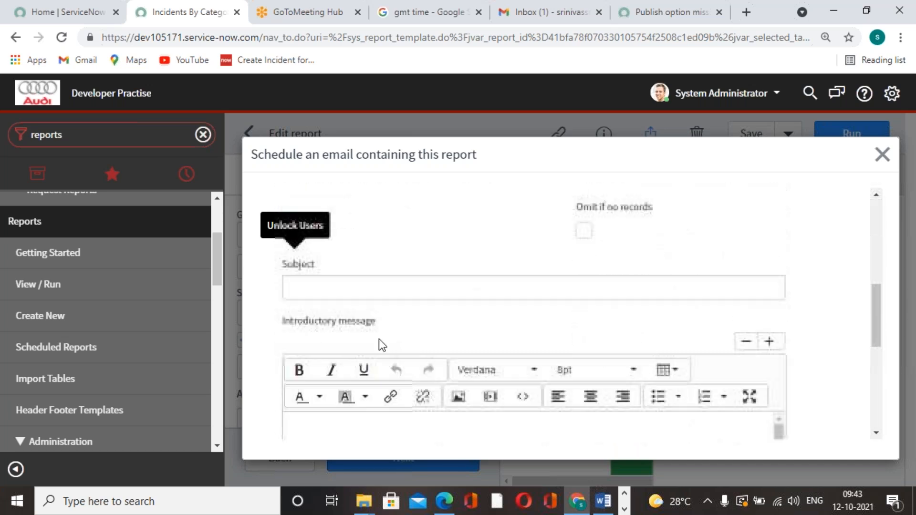
pyautogui.scroll(-3, 402, 343)
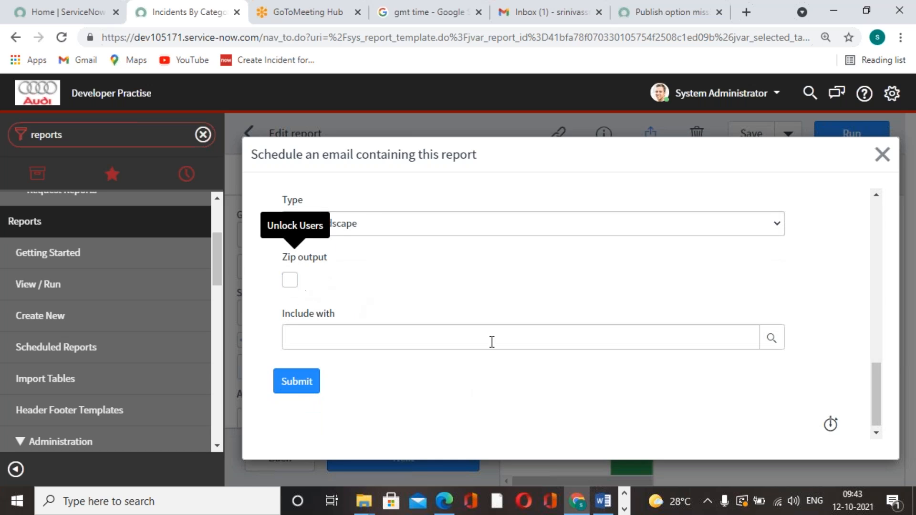
pyautogui.click(313, 382)
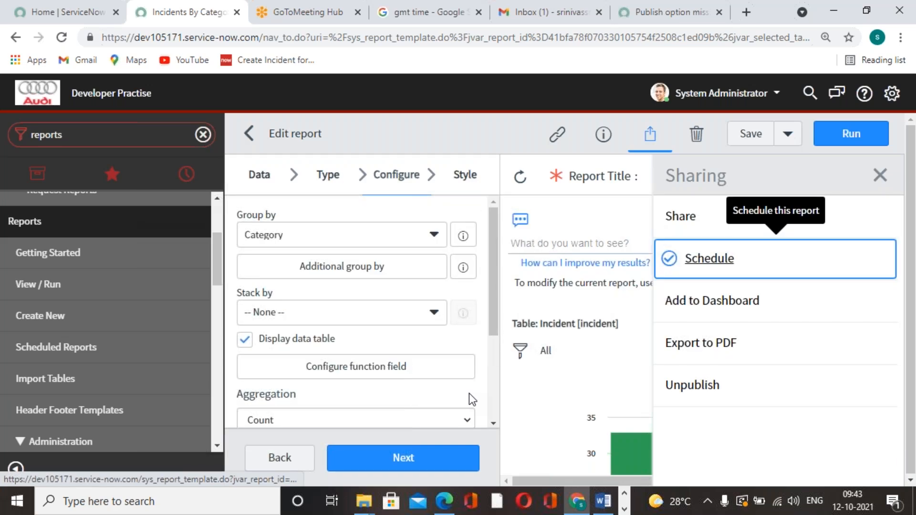
pyautogui.click(762, 137)
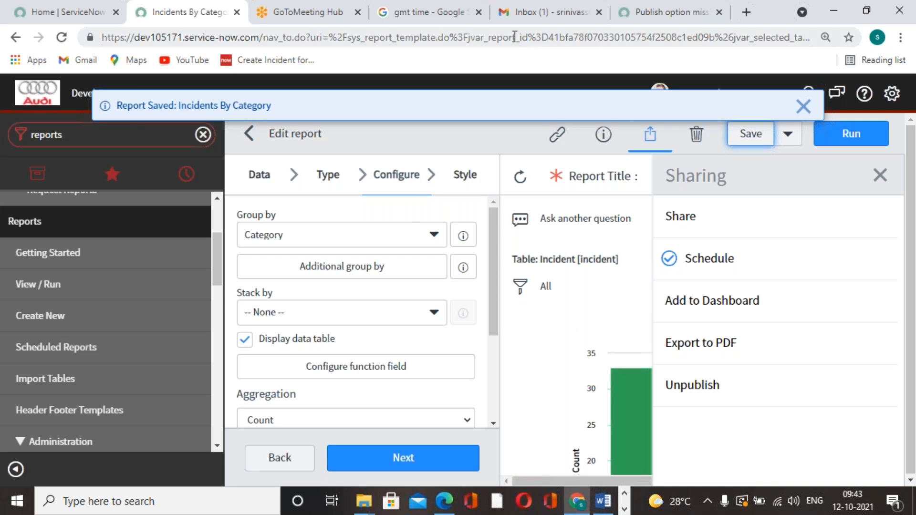
# Step: Switch to Gmail, reload the inbox, read the ServiceNow Community welcome message and return to the inbox
pyautogui.click(509, 21)
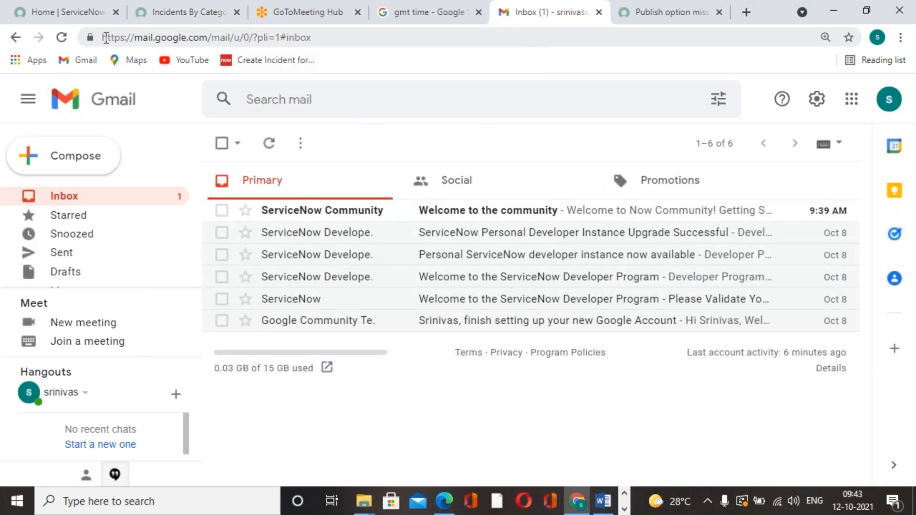
pyautogui.click(62, 37)
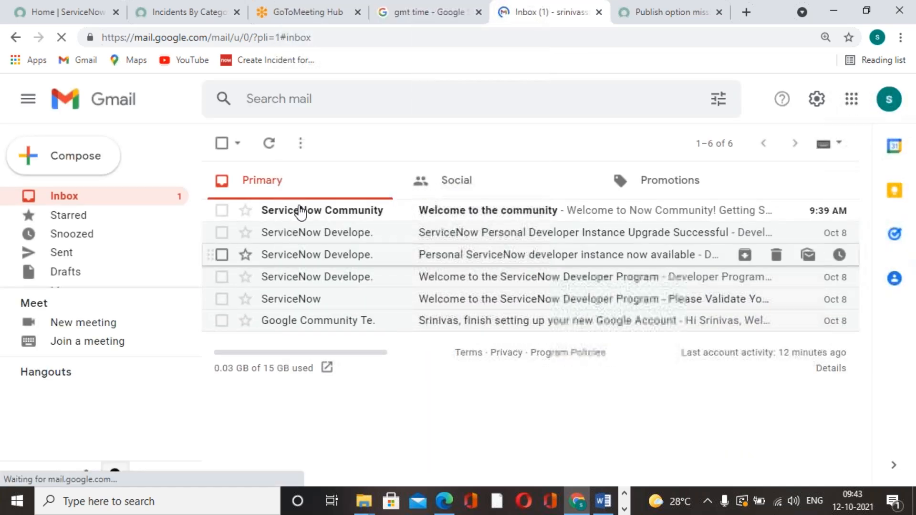
pyautogui.click(296, 211)
pyautogui.click(223, 143)
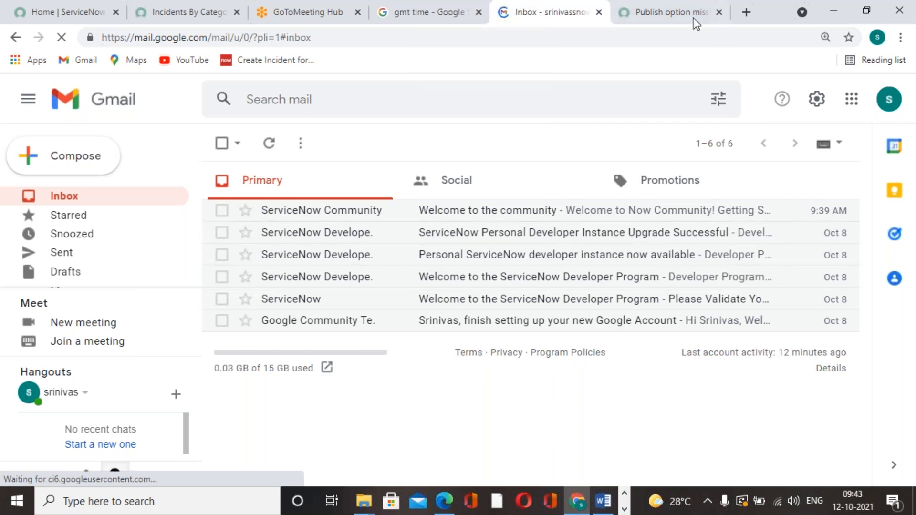
# Step: Close the community page about the missing Publish option, and reload the GMT time search to track the current time
pyautogui.click(675, 15)
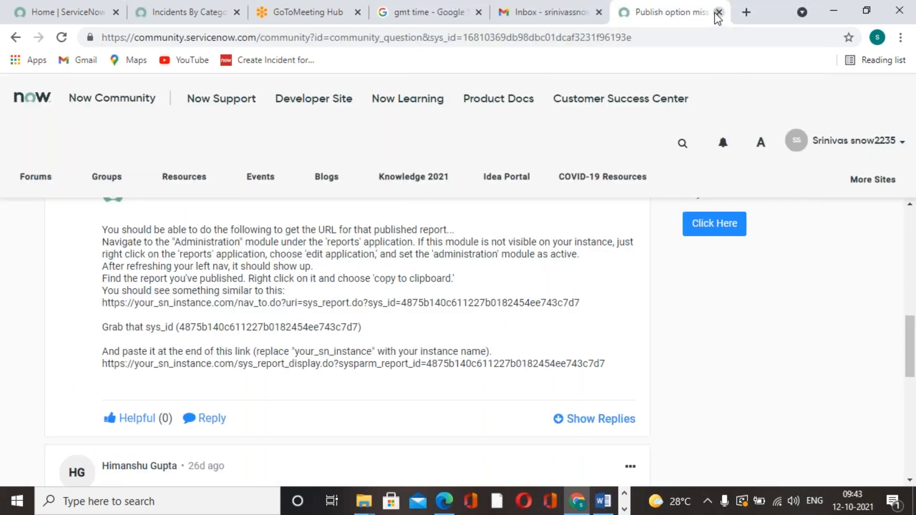
pyautogui.click(719, 11)
pyautogui.click(529, 20)
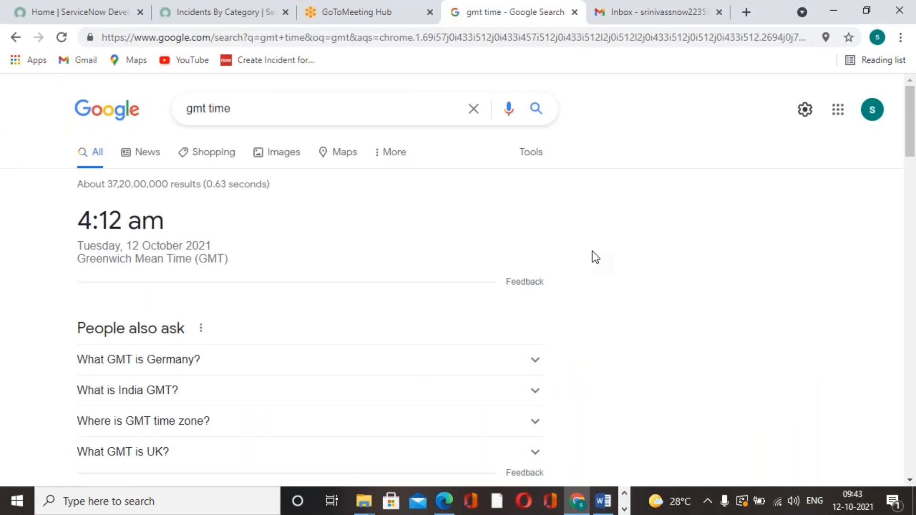
pyautogui.click(61, 37)
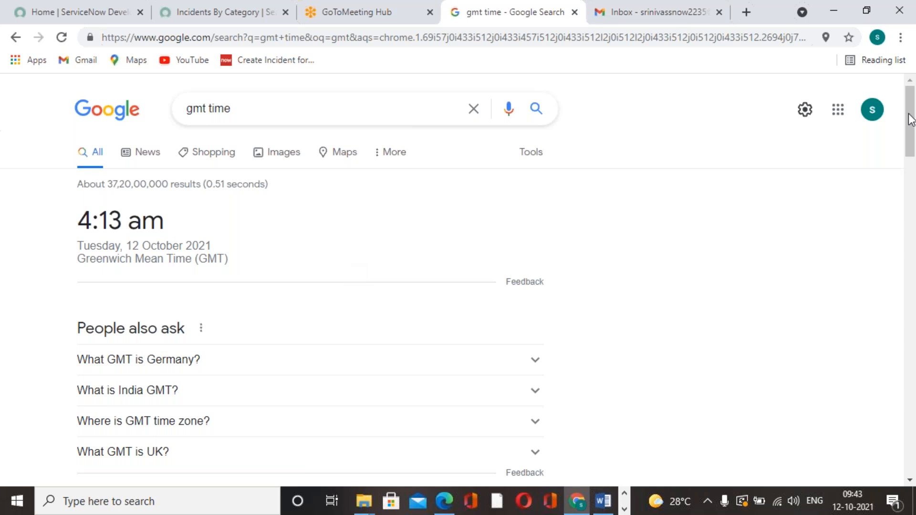
pyautogui.click(898, 102)
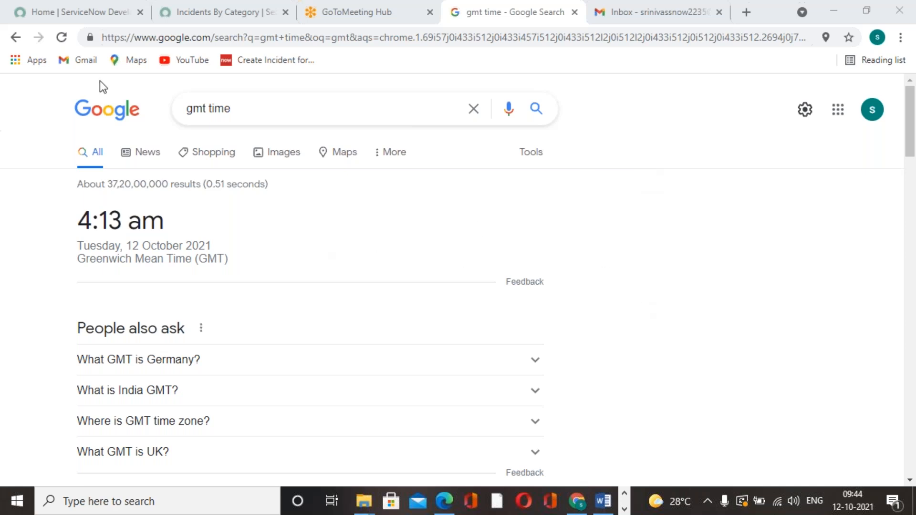
pyautogui.click(62, 37)
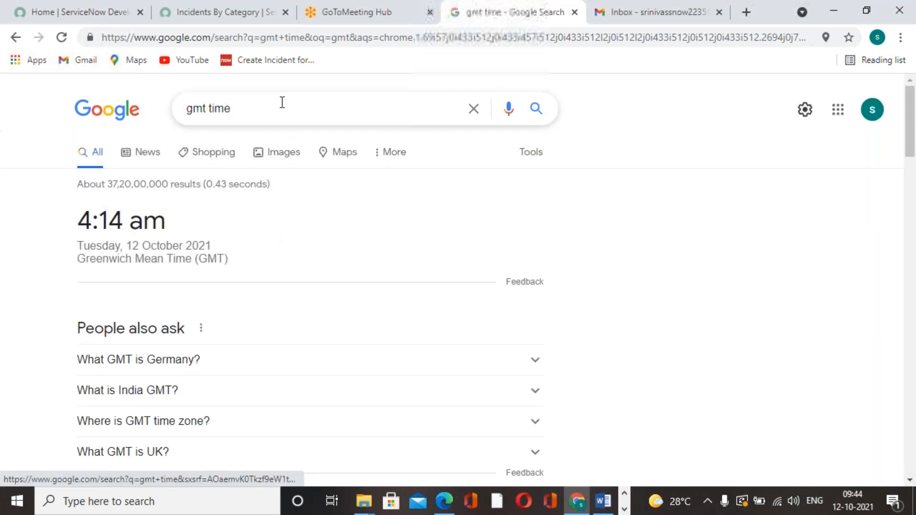
# Step: Switch to Gmail and reload the inbox to look for the scheduled report email, and refresh the GMT time search
pyautogui.click(220, 11)
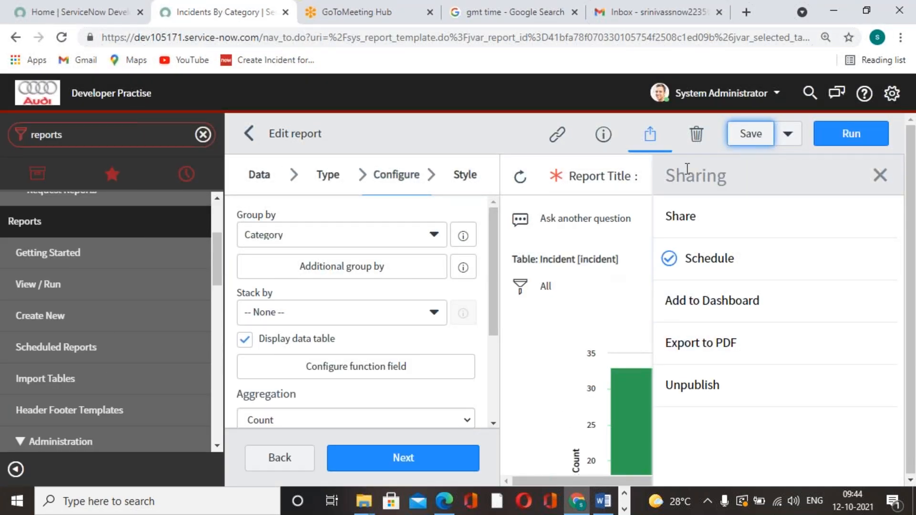
pyautogui.click(675, 12)
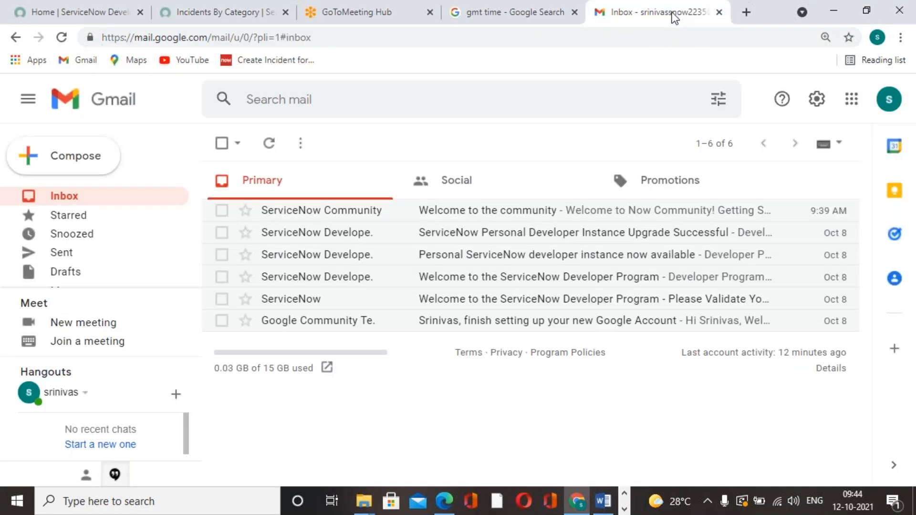
pyautogui.click(59, 42)
pyautogui.click(227, 14)
pyautogui.click(342, 21)
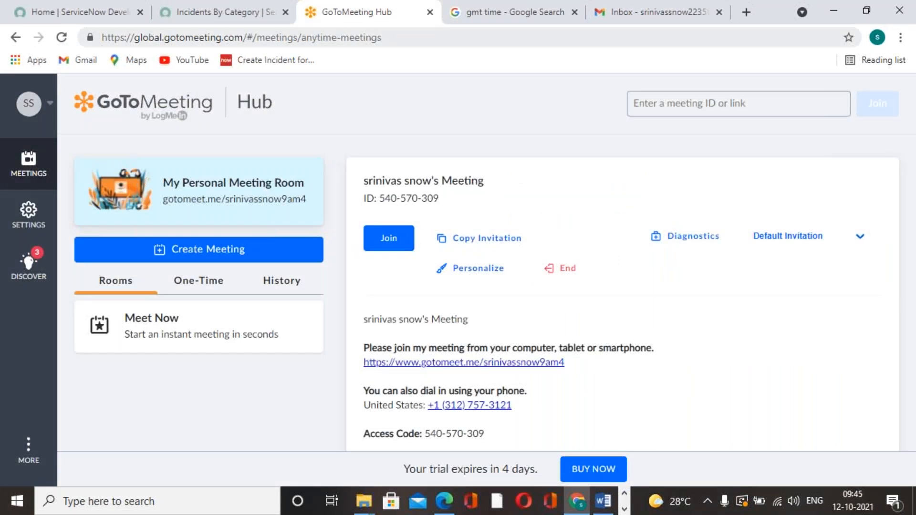
pyautogui.click(474, 22)
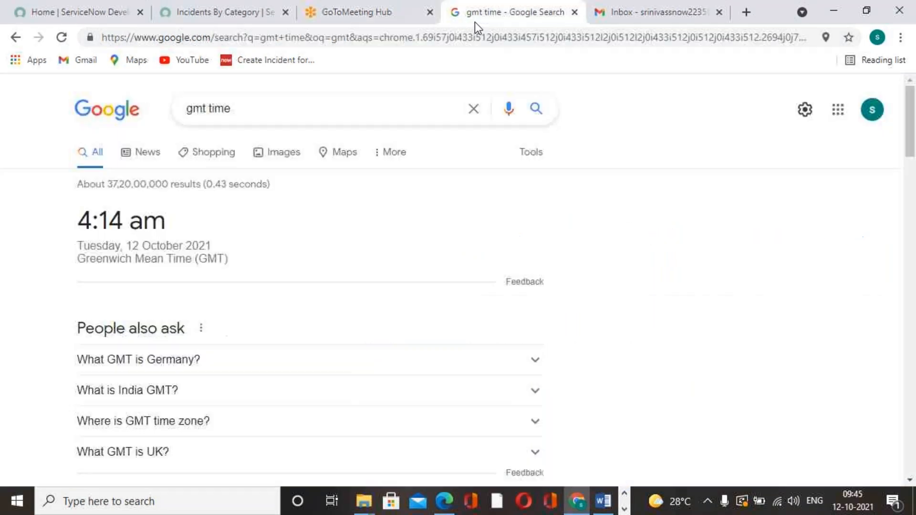
pyautogui.click(61, 37)
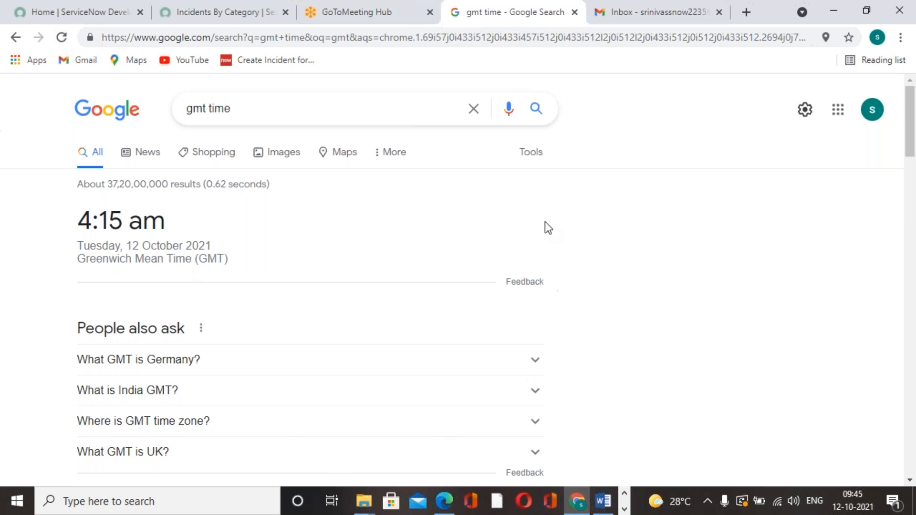
# Step: Return to Gmail and reload the inbox again to check for the scheduled Incidents By Category email
pyautogui.click(666, 16)
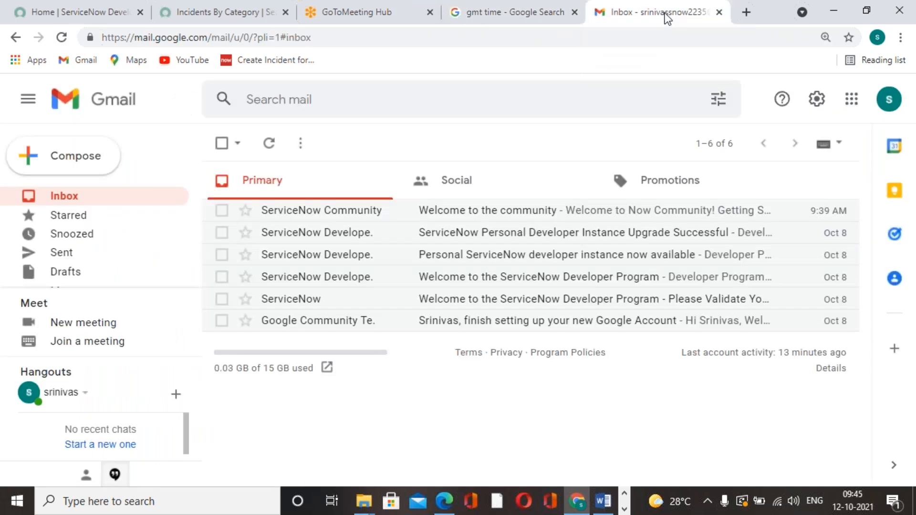
pyautogui.click(61, 39)
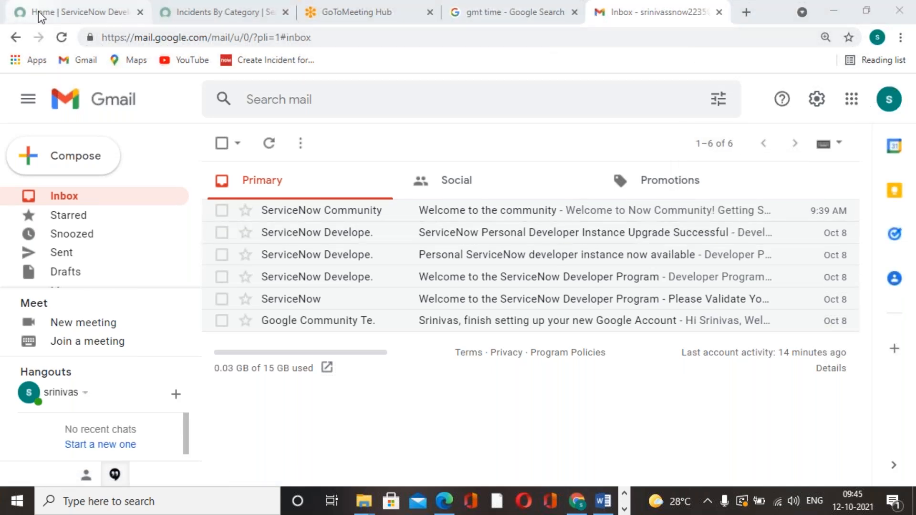
pyautogui.click(61, 37)
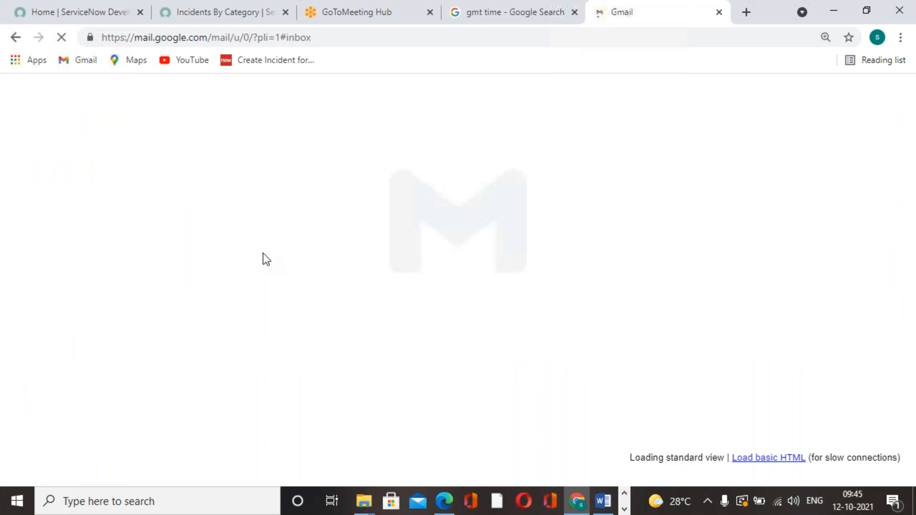
# Step: Look over the GMT time search and reload the Incidents By Category report page in ServiceNow
pyautogui.click(215, 20)
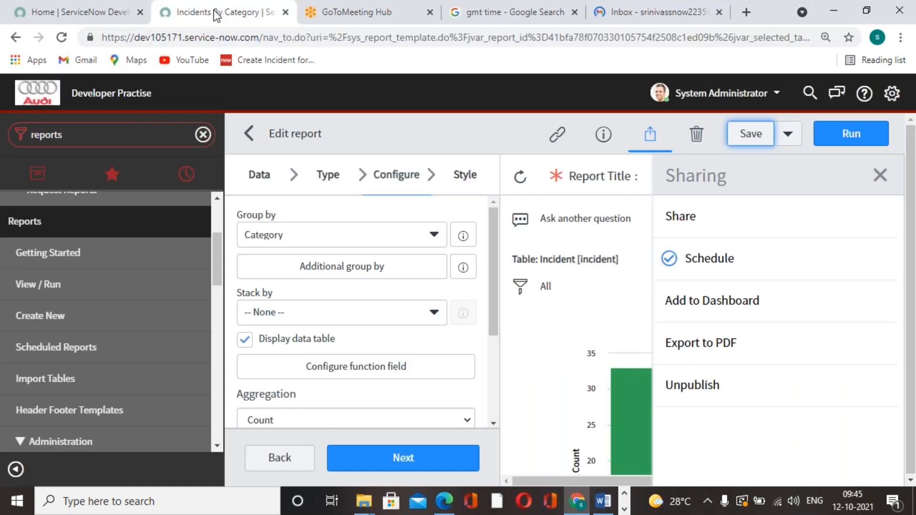
pyautogui.click(396, 19)
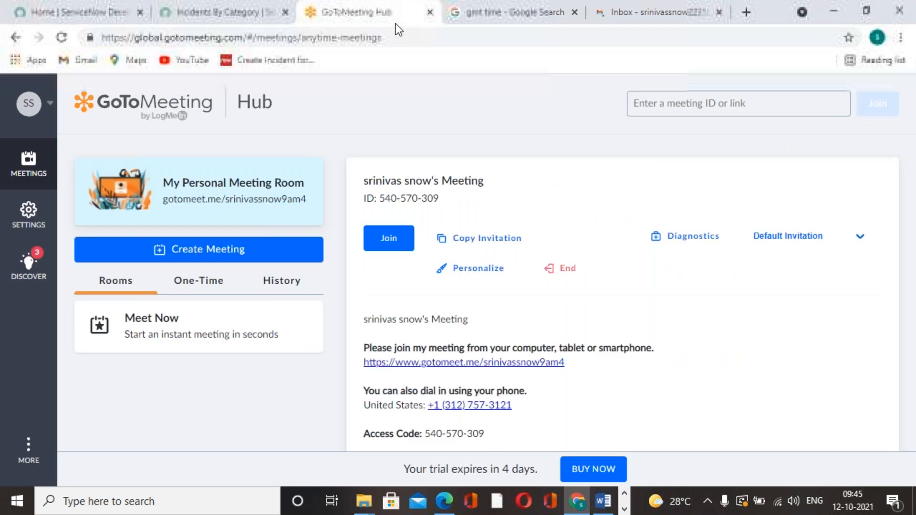
pyautogui.click(470, 19)
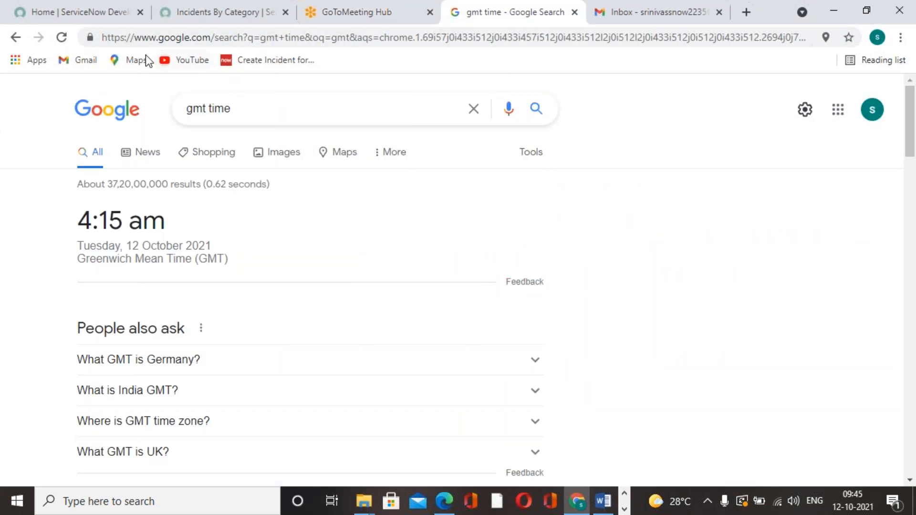
pyautogui.click(200, 13)
pyautogui.click(61, 37)
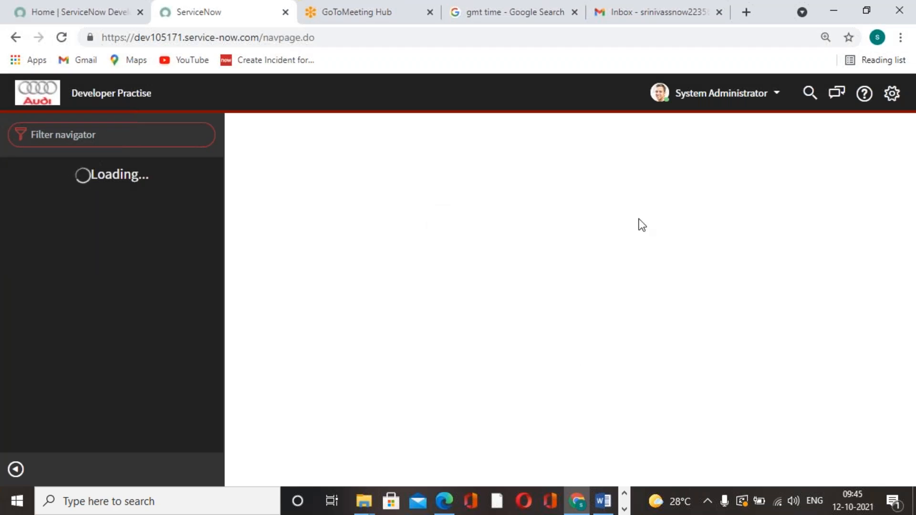
# Step: Reload the Gmail inbox once more for the report email and compare with the GMT time search
pyautogui.click(660, 12)
pyautogui.click(61, 37)
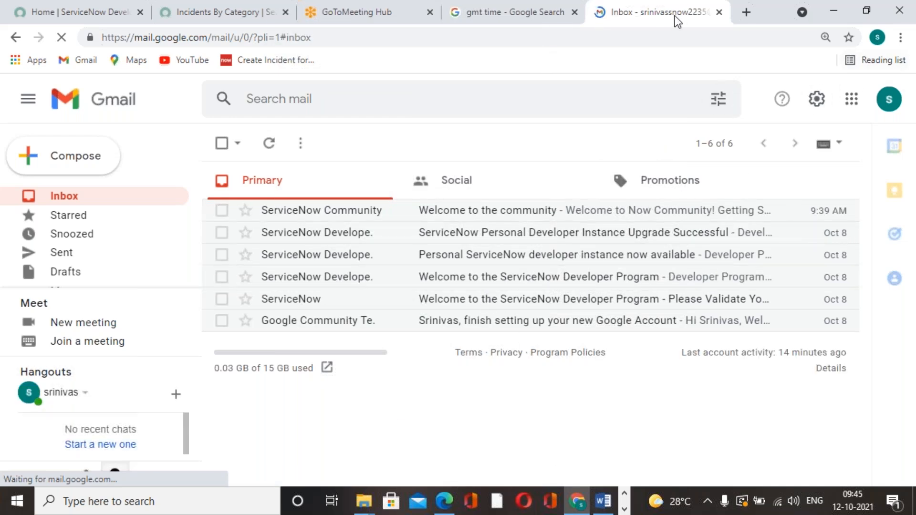
pyautogui.click(495, 21)
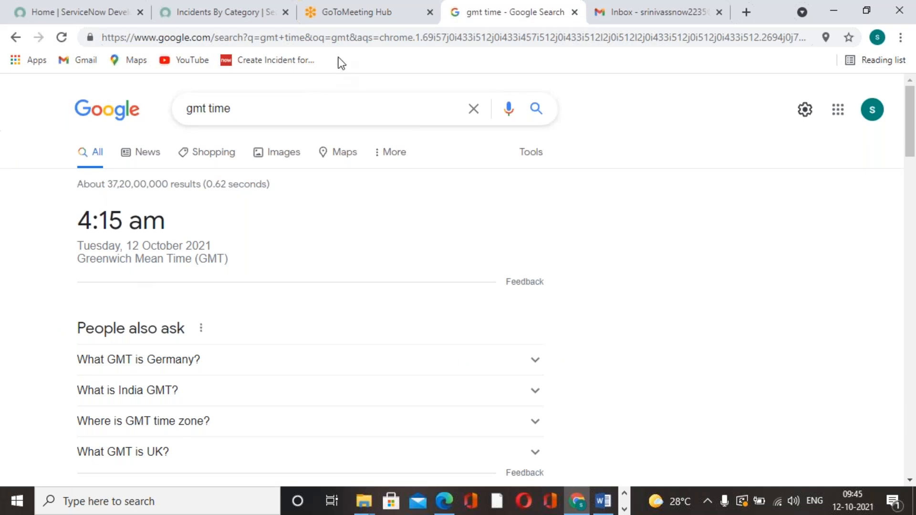
pyautogui.click(325, 19)
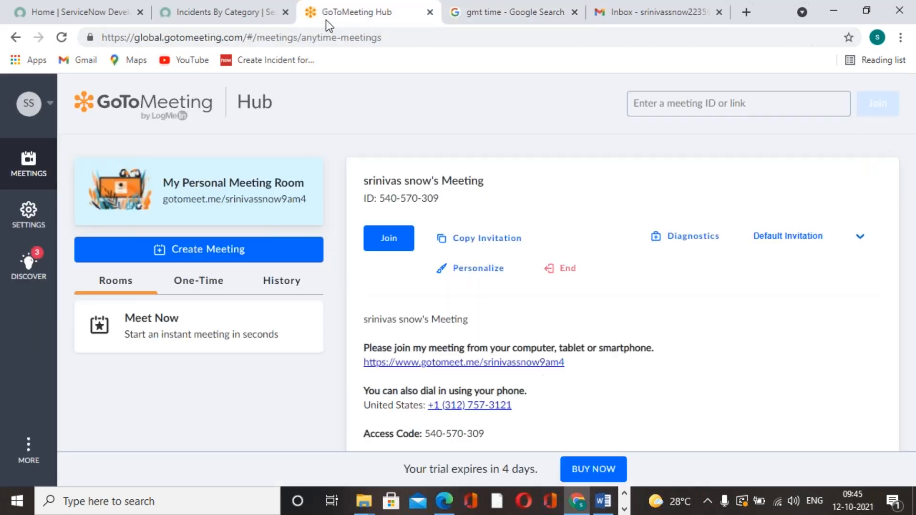
# Step: Open ServiceNow's Basic Configuration UI16 properties and the general System Settings to check the configured time zones
pyautogui.click(219, 16)
pyautogui.click(89, 134)
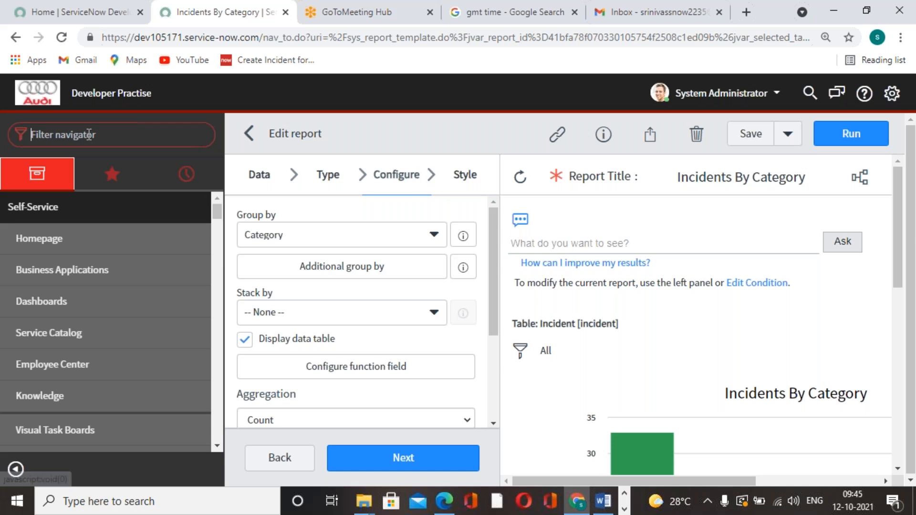
pyautogui.write('basi')
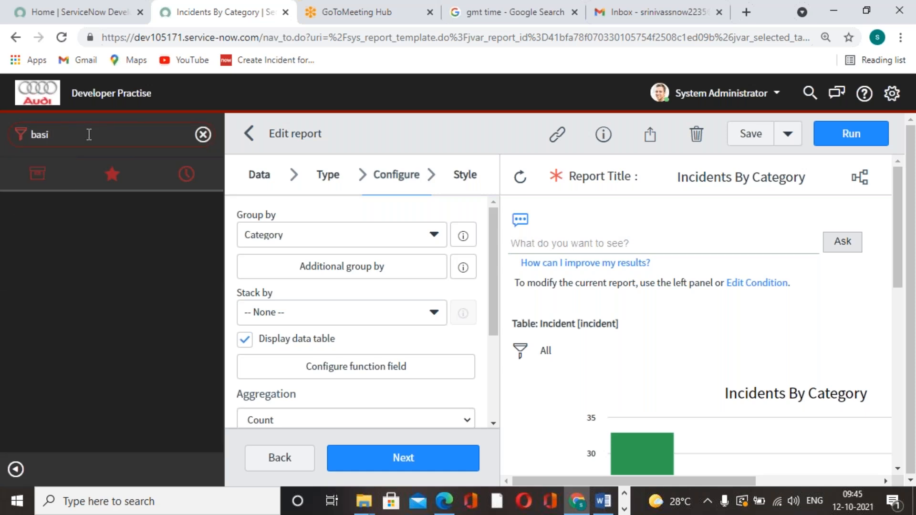
pyautogui.write(' conc')
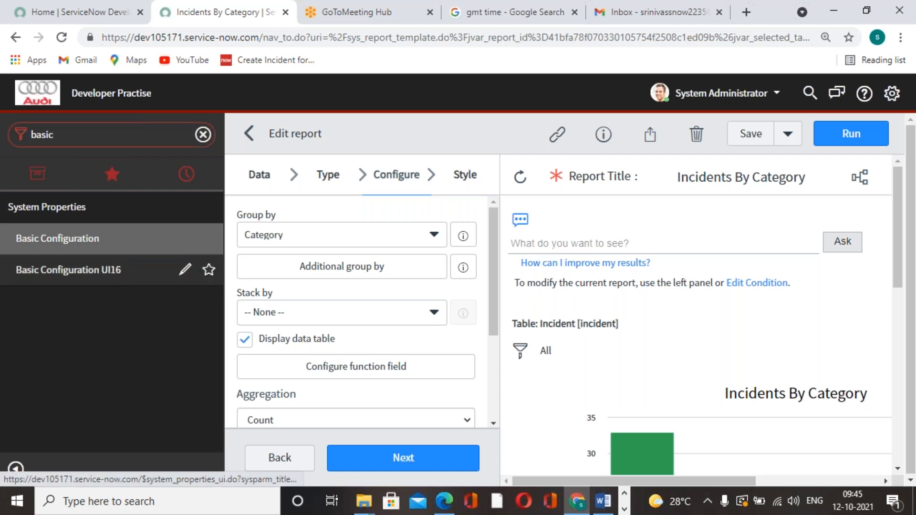
pyautogui.click(69, 270)
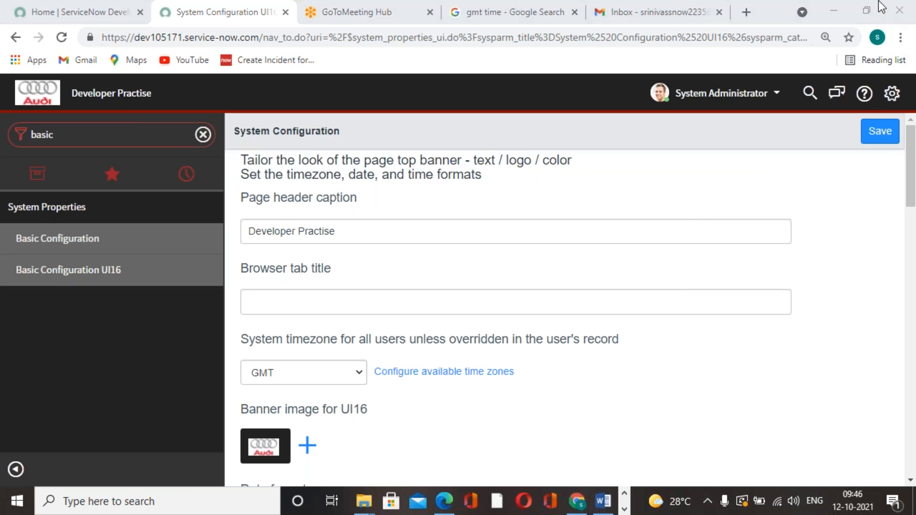
pyautogui.click(891, 93)
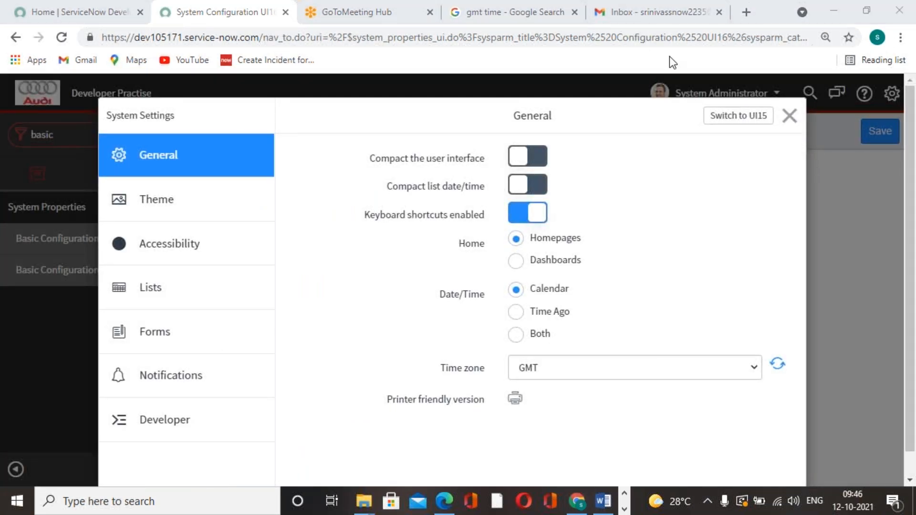
# Step: Check the GMT time search and reload the Gmail inbox for the scheduled report email
pyautogui.click(515, 12)
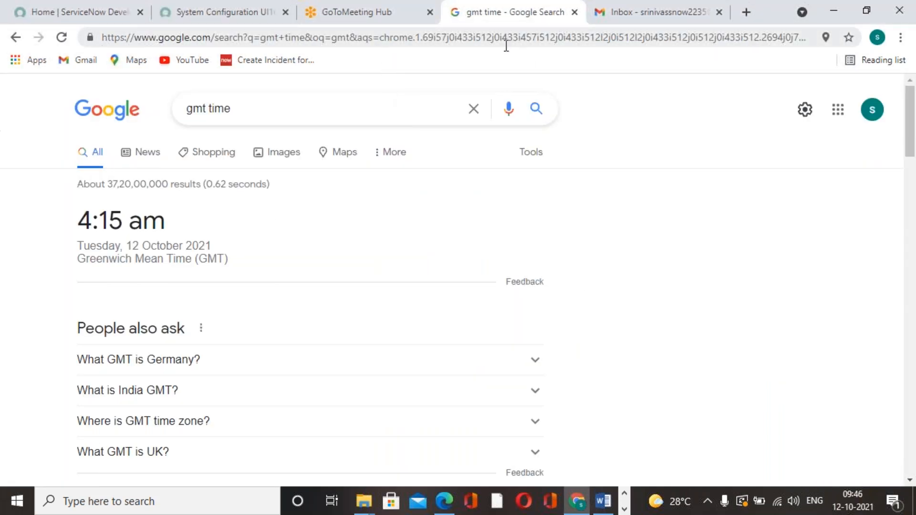
pyautogui.click(687, 13)
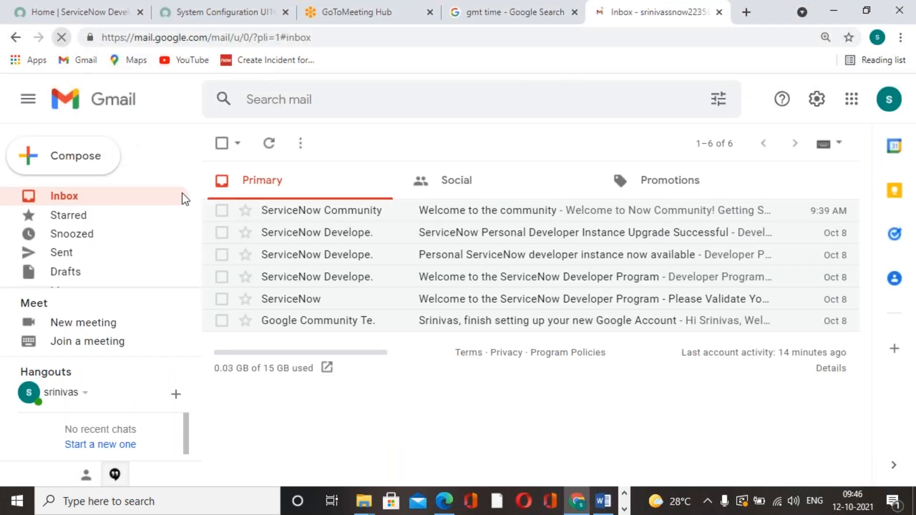
pyautogui.click(76, 60)
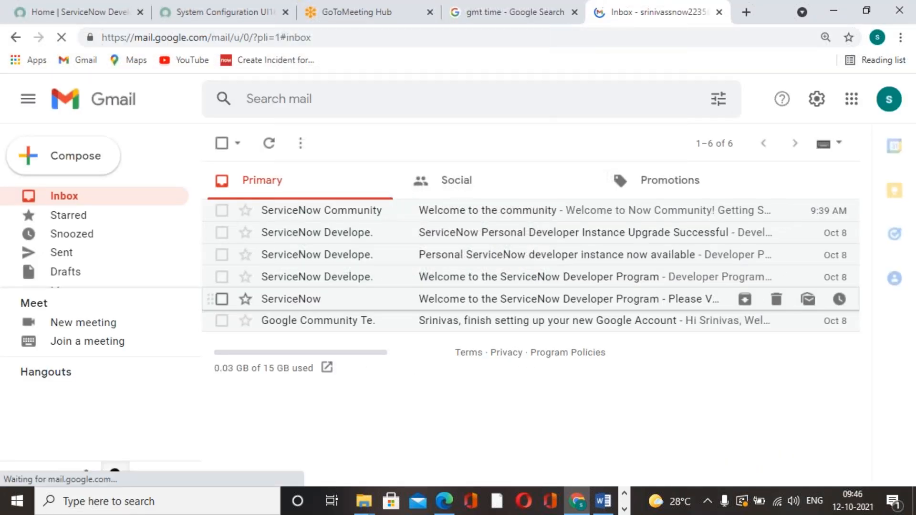
pyautogui.click(536, 21)
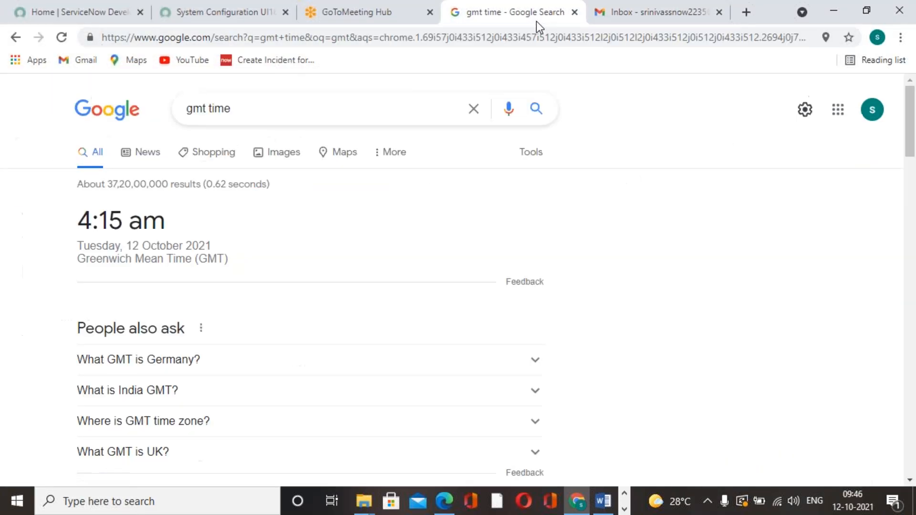
# Step: Close the System Settings dialog in ServiceNow and recheck the GMT time search
pyautogui.click(229, 14)
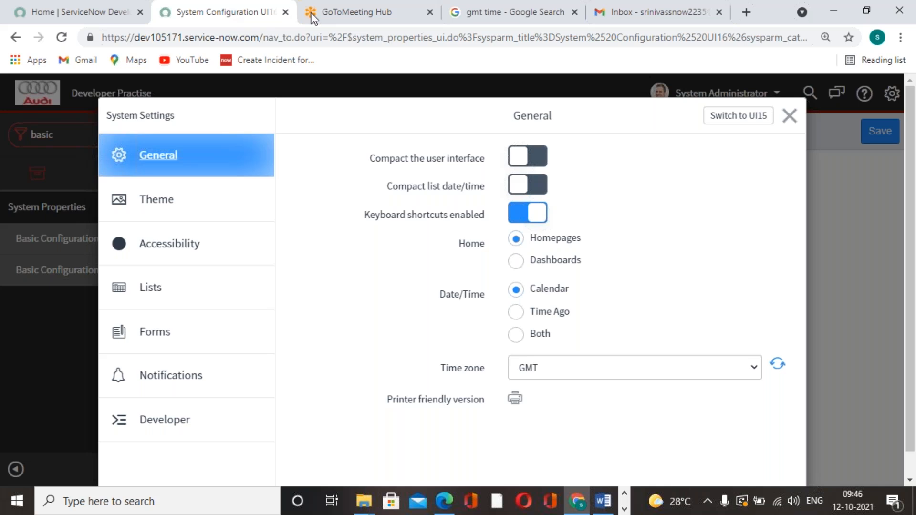
pyautogui.click(796, 116)
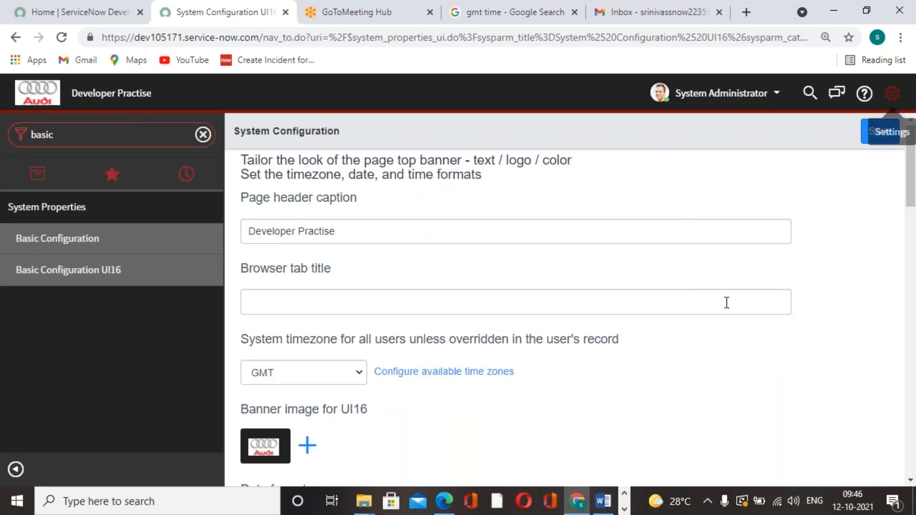
pyautogui.click(377, 20)
pyautogui.click(499, 27)
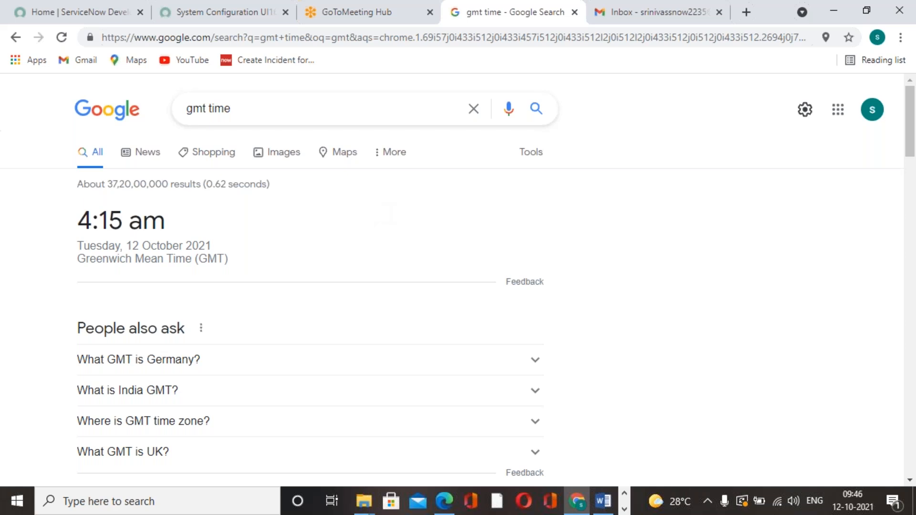
# Step: Filter the ServiceNow navigator for "reports" and open the View / Run report list
pyautogui.click(187, 15)
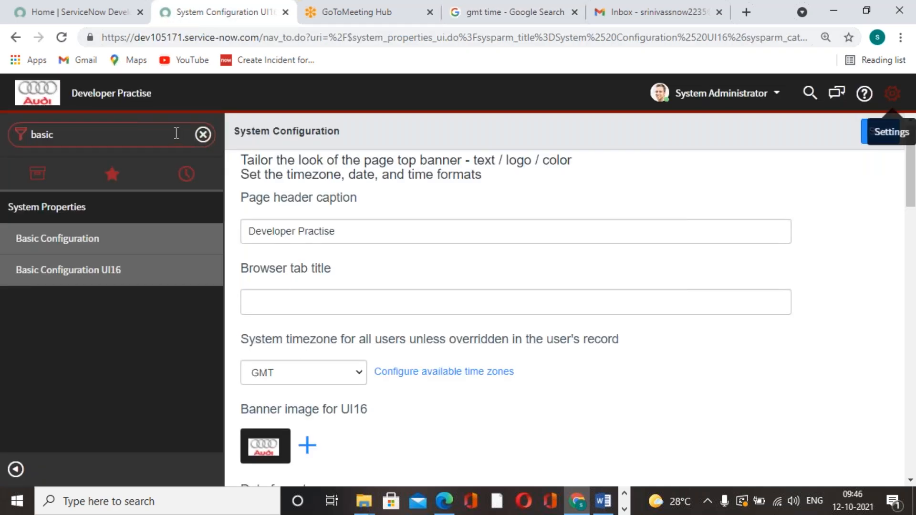
pyautogui.click(168, 128)
pyautogui.write('reports')
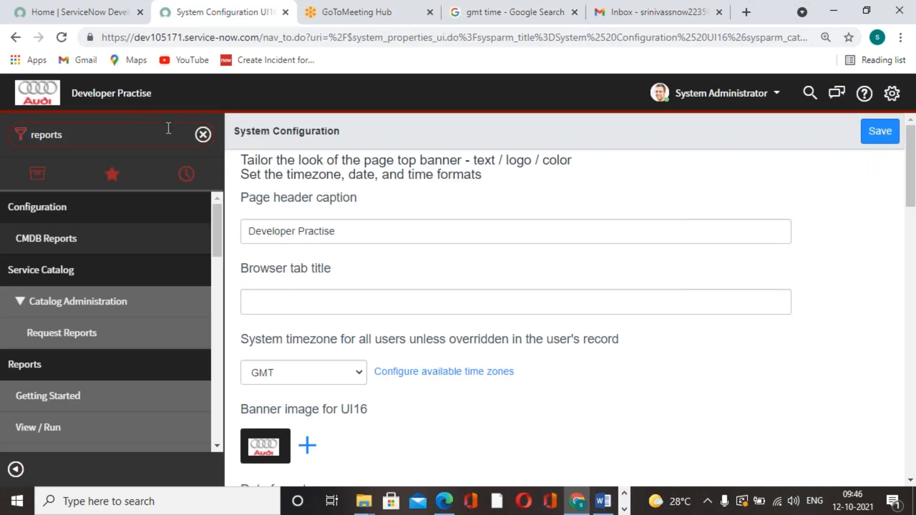
pyautogui.scroll(-3, 118, 310)
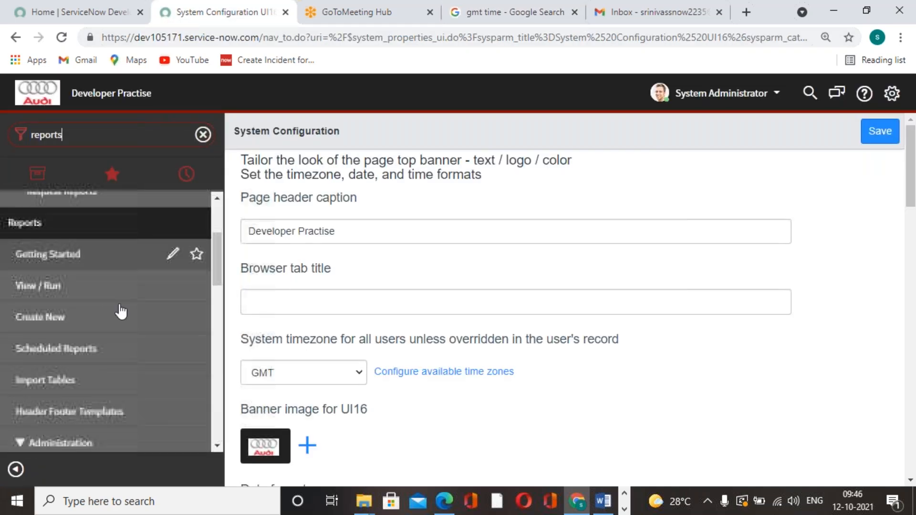
pyautogui.click(73, 297)
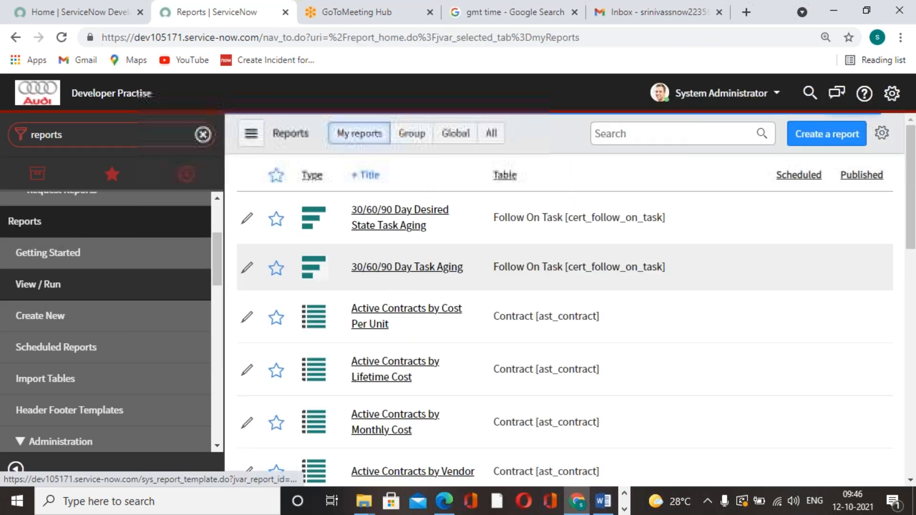
# Step: Search the report list for "incidents by" and open the Incidents By Category report
pyautogui.click(626, 135)
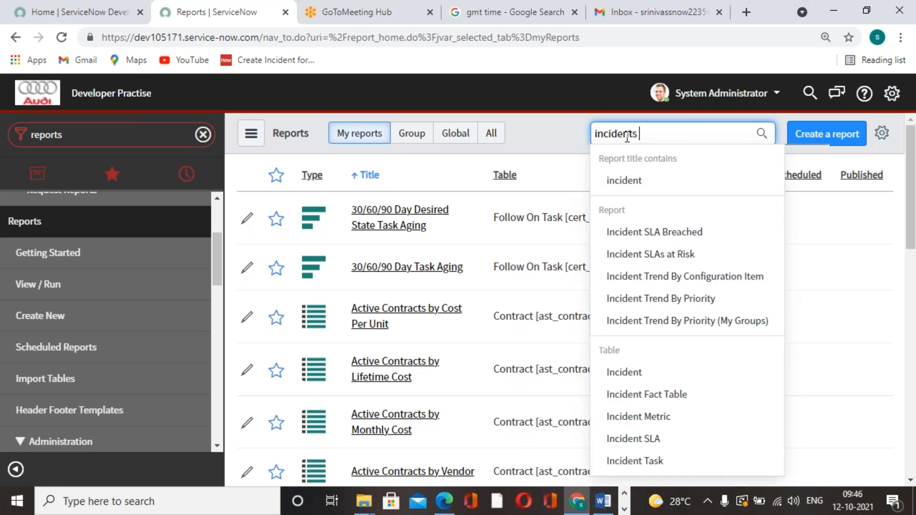
pyautogui.write('incidents by')
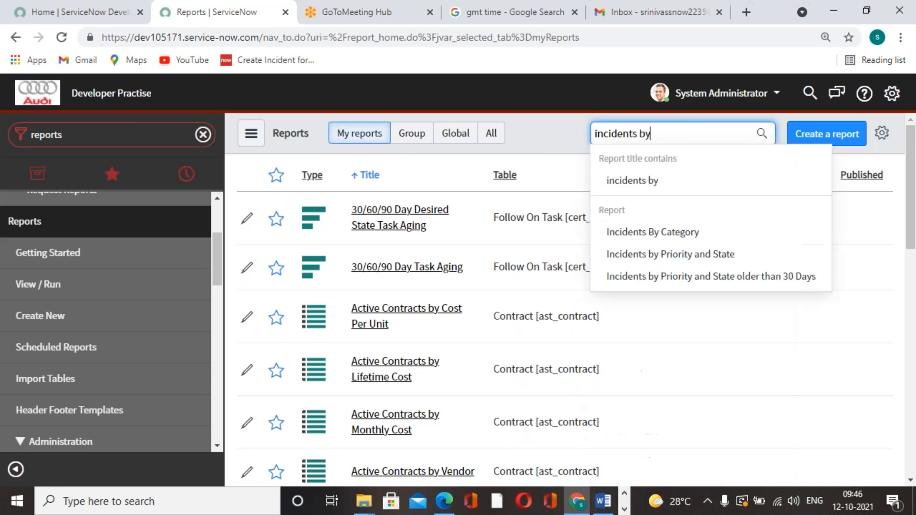
pyautogui.click(661, 234)
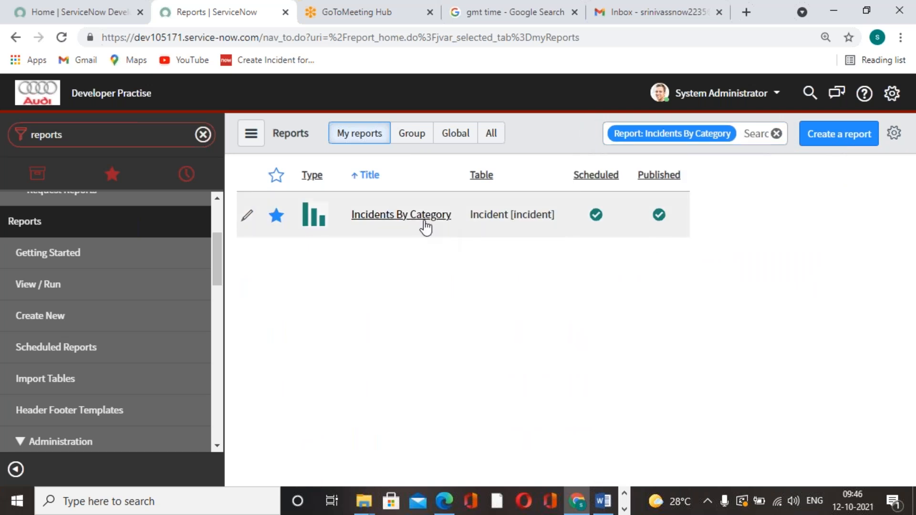
pyautogui.click(422, 219)
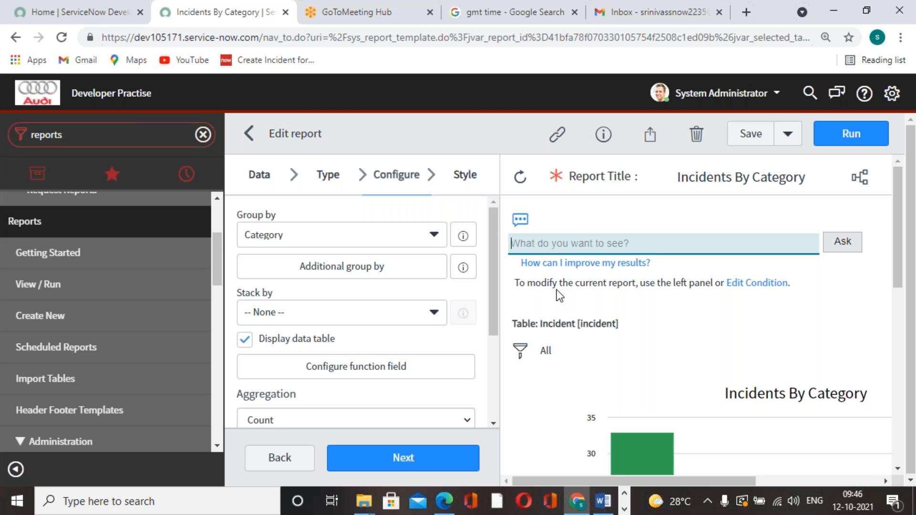
# Step: Review the Incidents By Category chart and data table, and open the report's sharing options
pyautogui.scroll(-10, 646, 259)
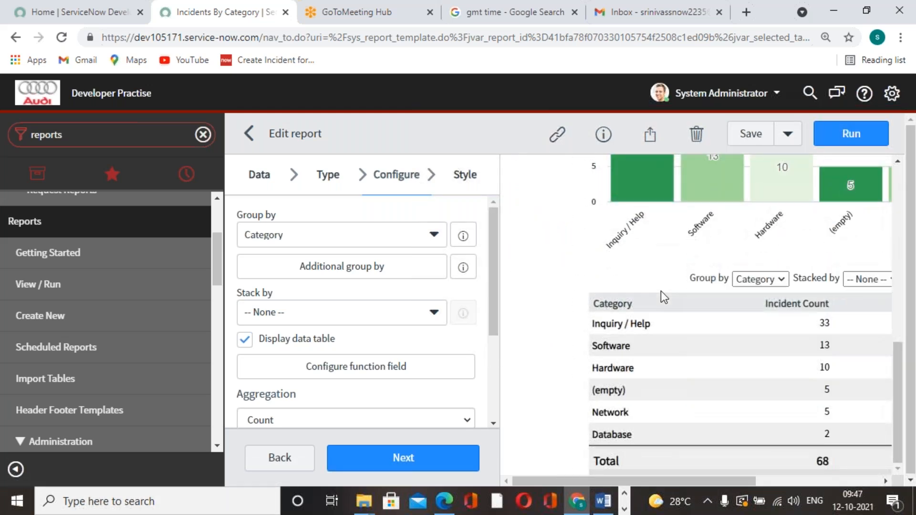
pyautogui.scroll(5, 662, 296)
pyautogui.click(649, 135)
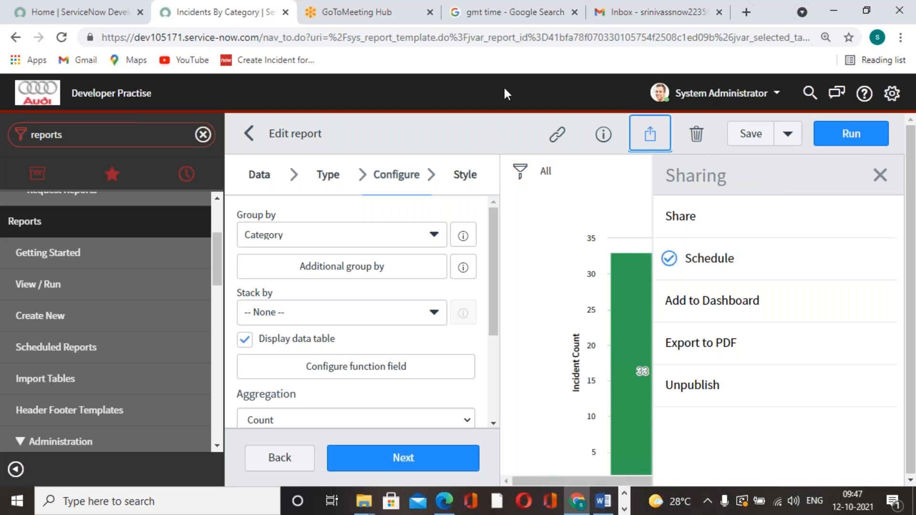
# Step: Check the Gmail inbox for the scheduled email, recheck the GMT time search, and return to the Incidents By Category report
pyautogui.click(687, 12)
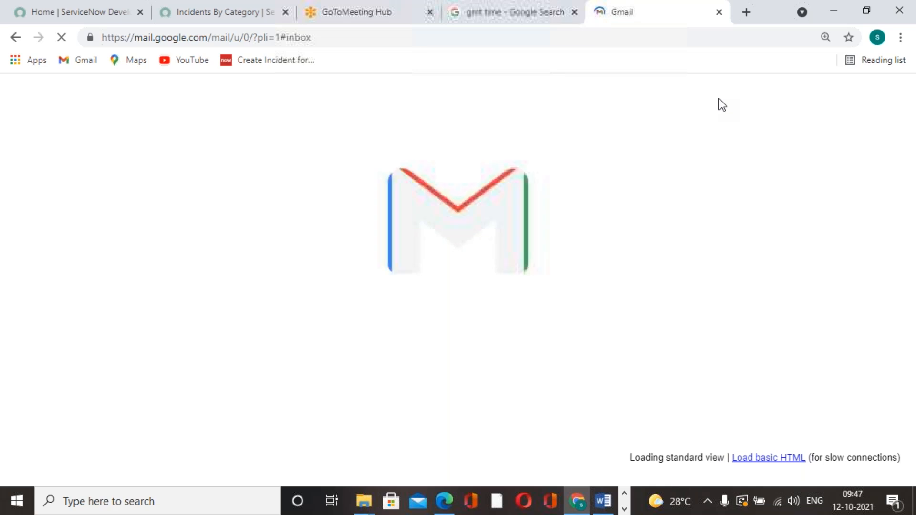
pyautogui.click(549, 19)
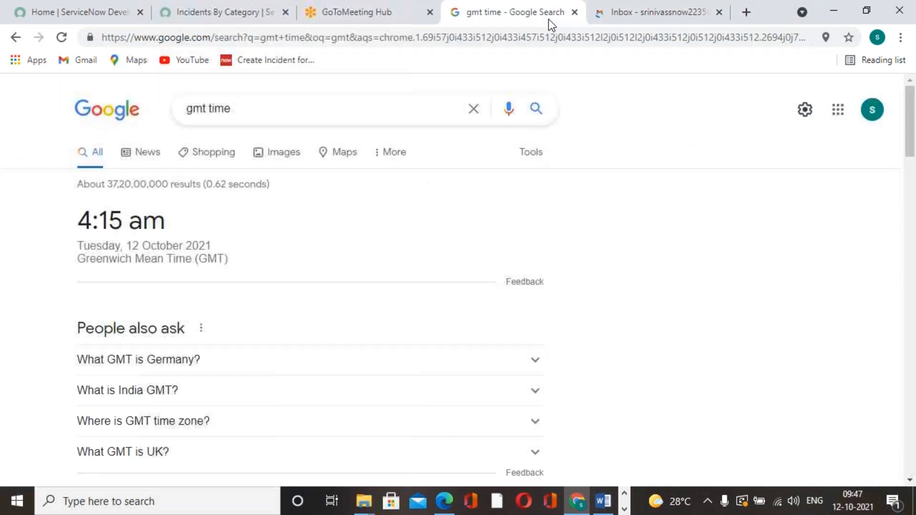
pyautogui.click(76, 12)
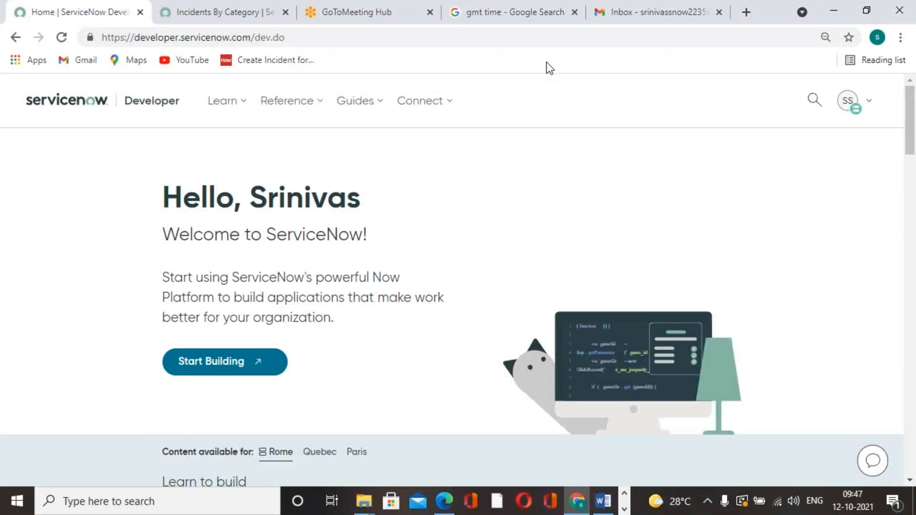
pyautogui.click(522, 31)
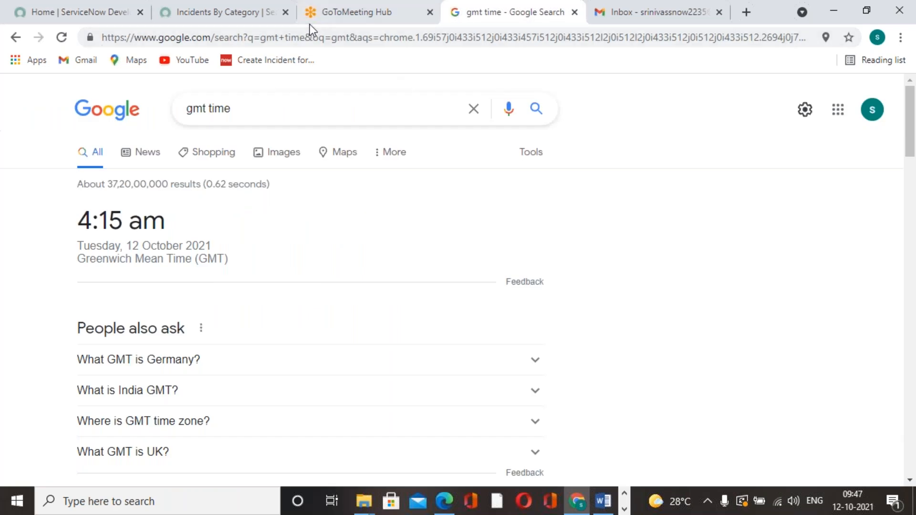
pyautogui.click(215, 14)
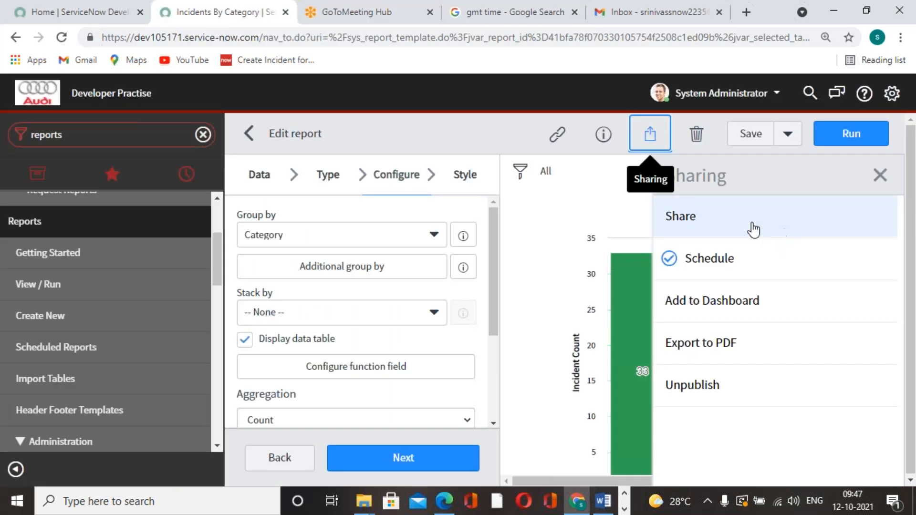
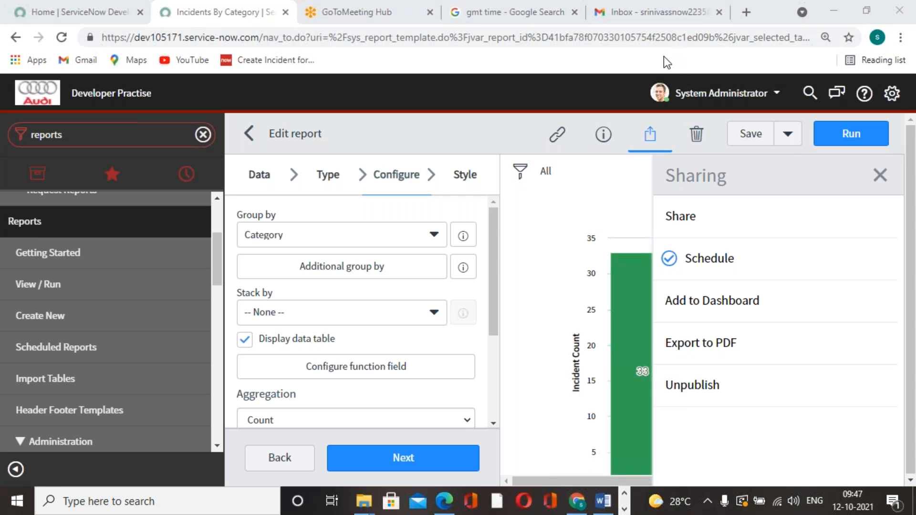
# Step: Close the sharing options, rerun the Incidents By Category report, and review its chart and data table
pyautogui.click(880, 175)
pyautogui.scroll(-3, 810, 268)
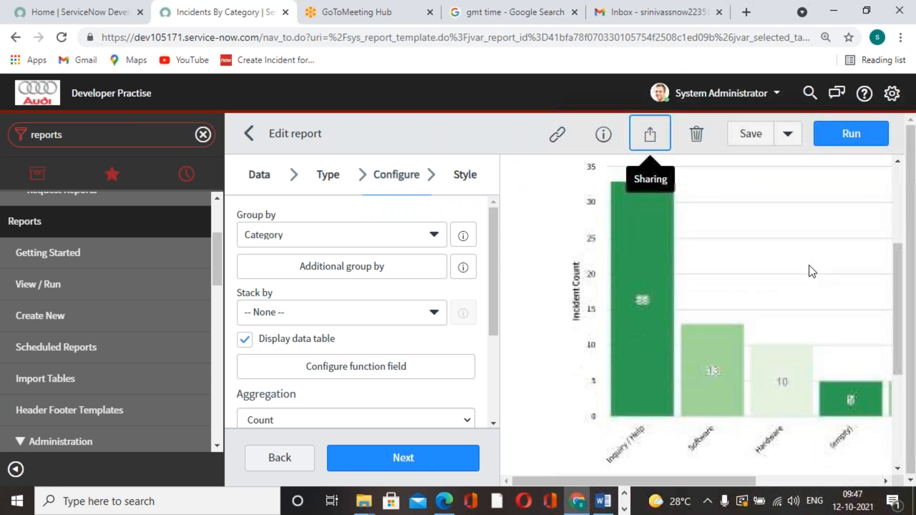
pyautogui.scroll(-3, 810, 267)
pyautogui.scroll(8, 810, 267)
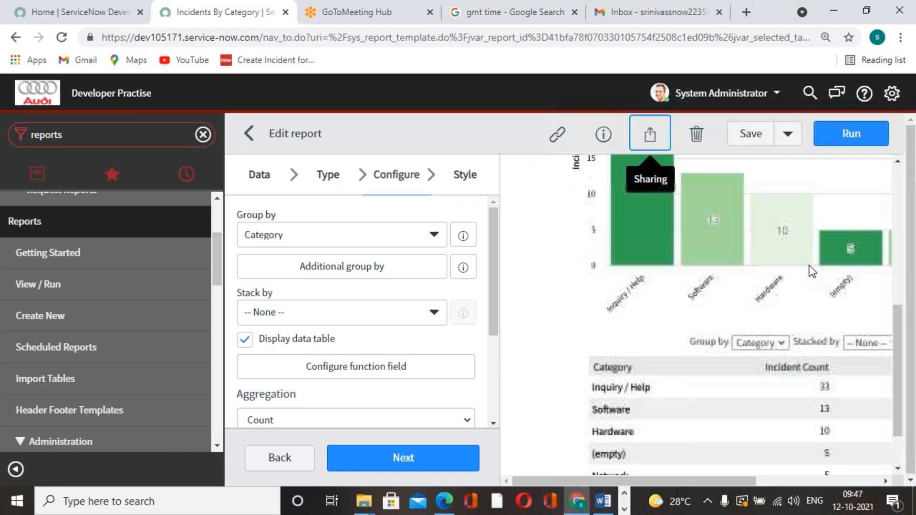
pyautogui.scroll(1, 809, 265)
pyautogui.moveTo(652, 389)
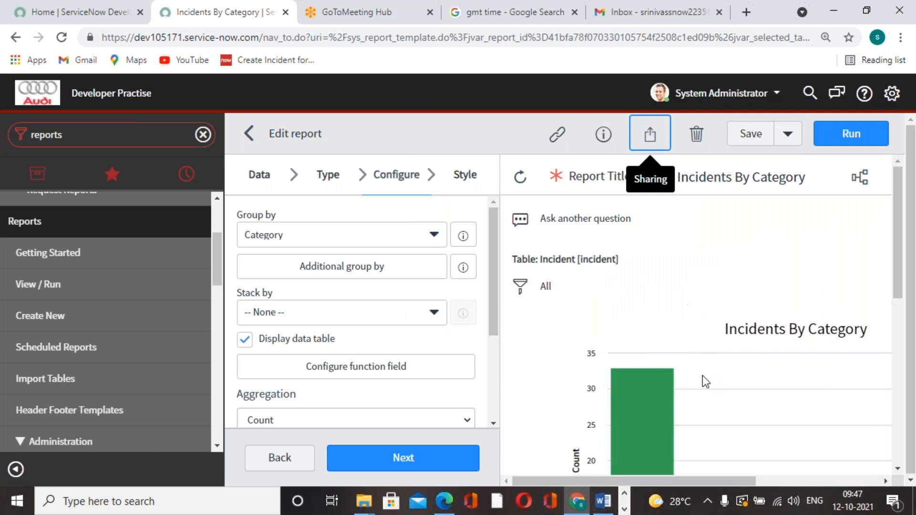
pyautogui.scroll(-8, 704, 291)
pyautogui.scroll(7, 709, 303)
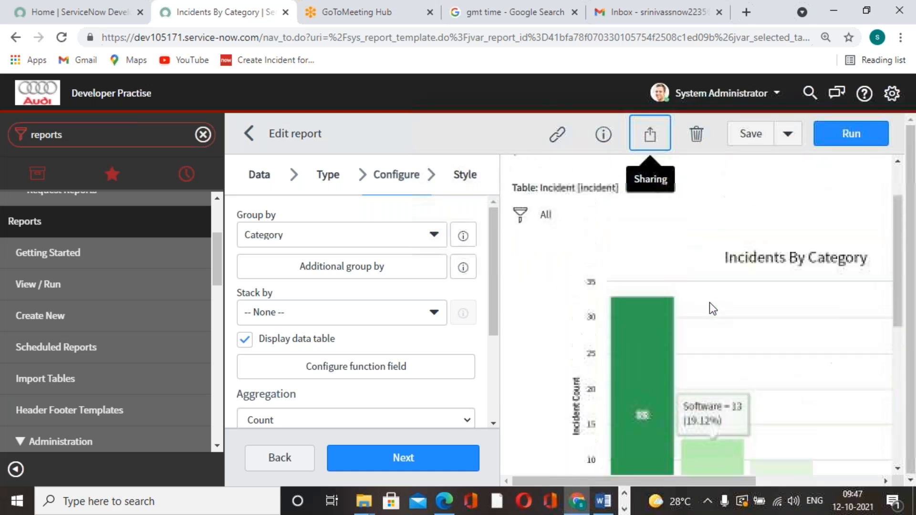
pyautogui.click(856, 137)
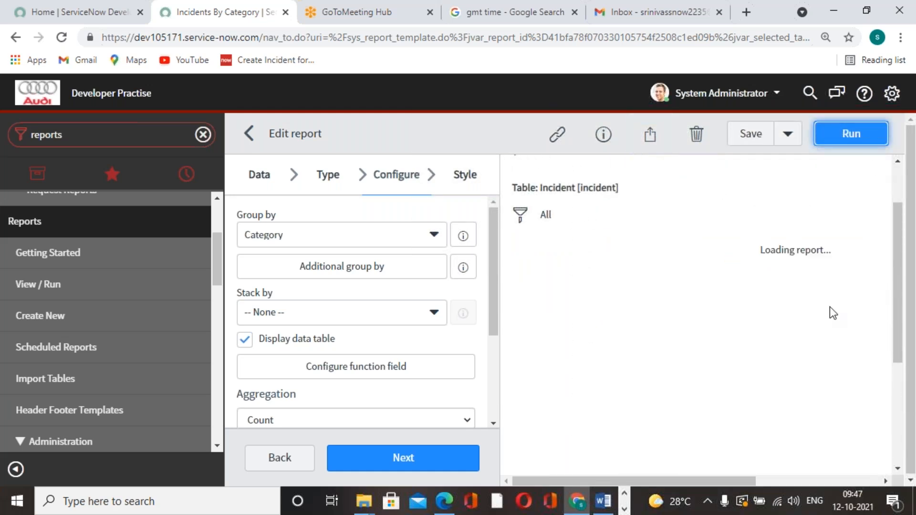
pyautogui.scroll(-5, 806, 350)
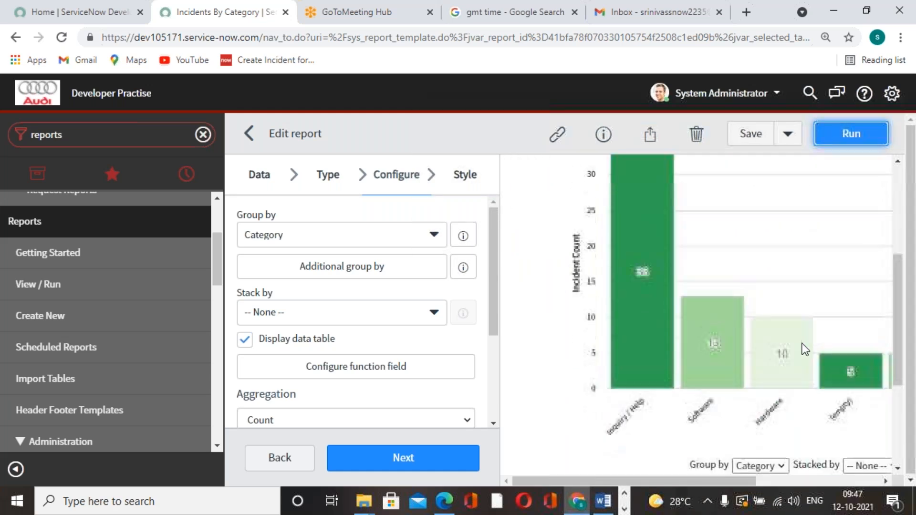
pyautogui.scroll(7, 805, 349)
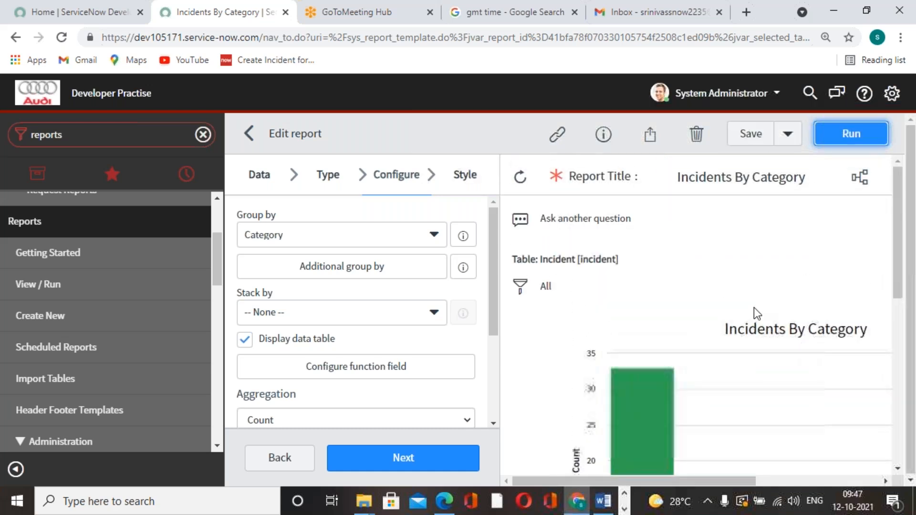
# Step: Start an email schedule for the Incidents By Category report and set it to run monthly on day 12
pyautogui.click(650, 134)
pyautogui.click(703, 257)
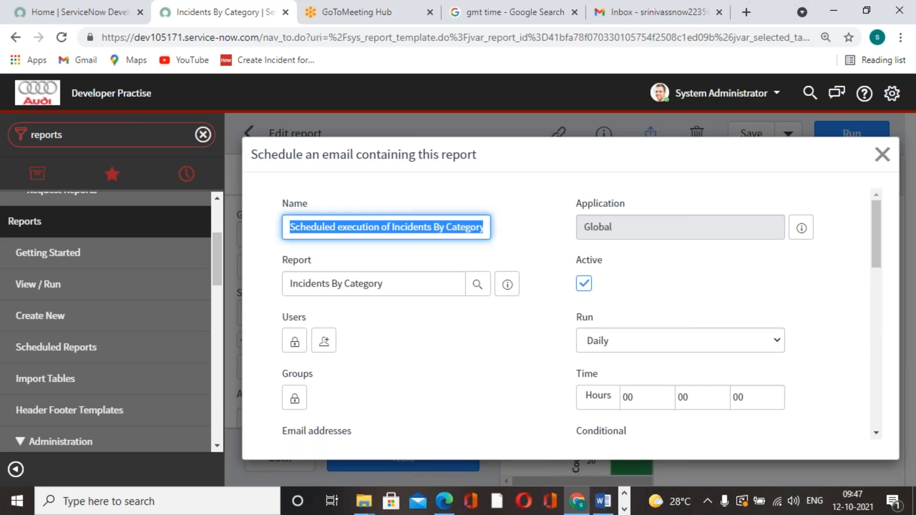
pyautogui.scroll(-2, 673, 262)
pyautogui.click(701, 274)
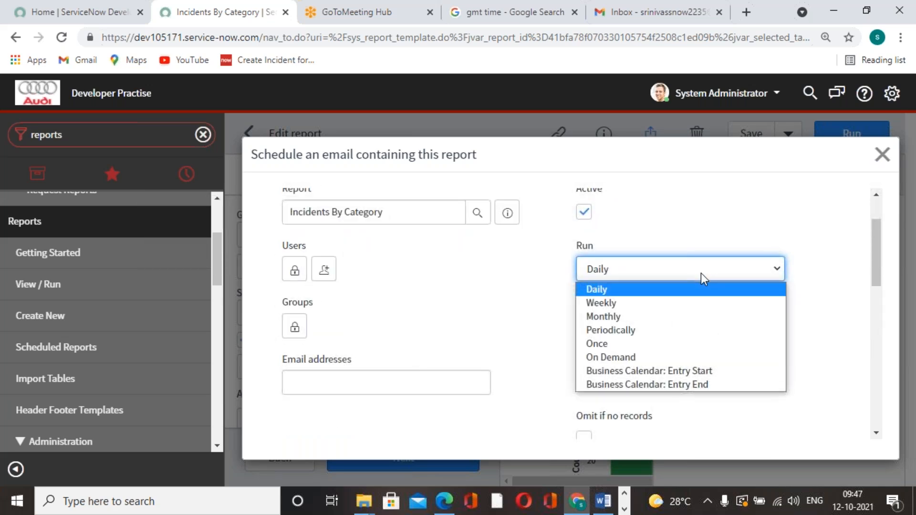
pyautogui.click(642, 314)
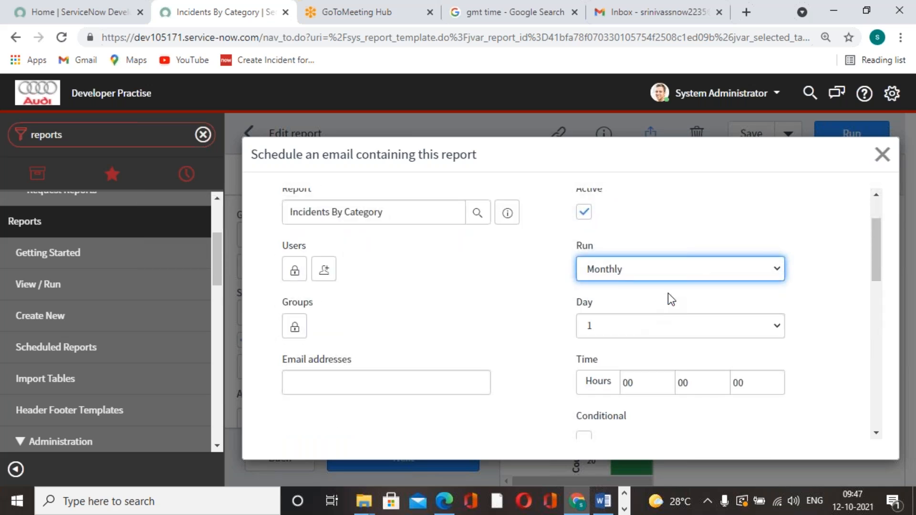
pyautogui.click(706, 328)
pyautogui.scroll(-1, 650, 258)
pyautogui.click(629, 173)
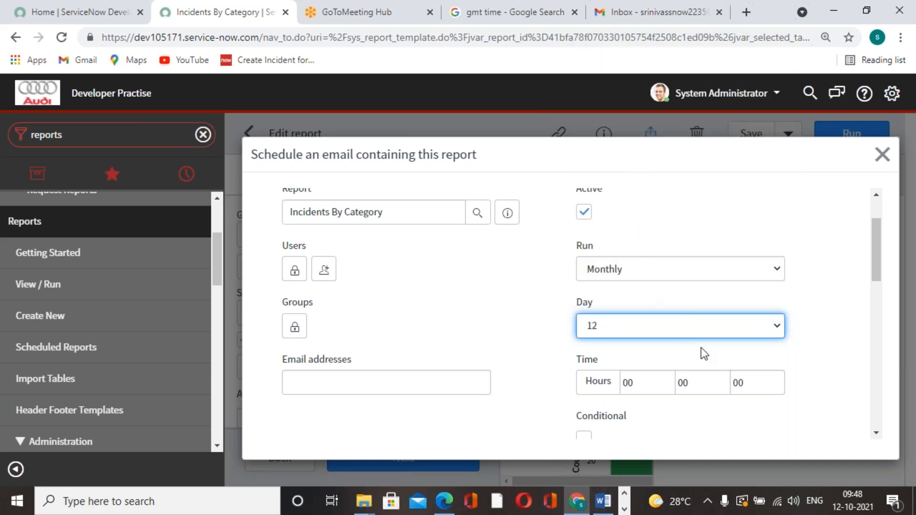
# Step: Set the scheduled run time to 4 hours and 20 minutes
pyautogui.scroll(-1, 702, 348)
pyautogui.click(650, 310)
pyautogui.press('BackSpace')
pyautogui.press('BackSpace')
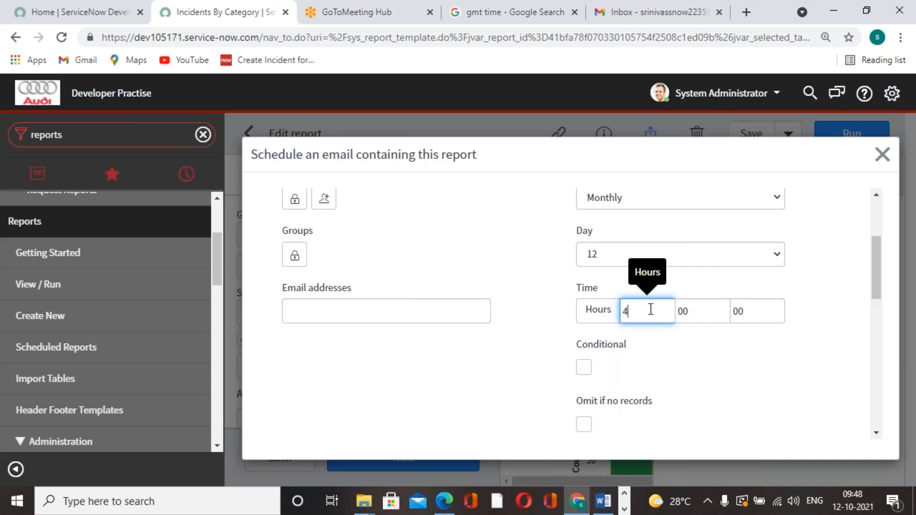
pyautogui.write('4')
pyautogui.press('Tab')
pyautogui.write('20')
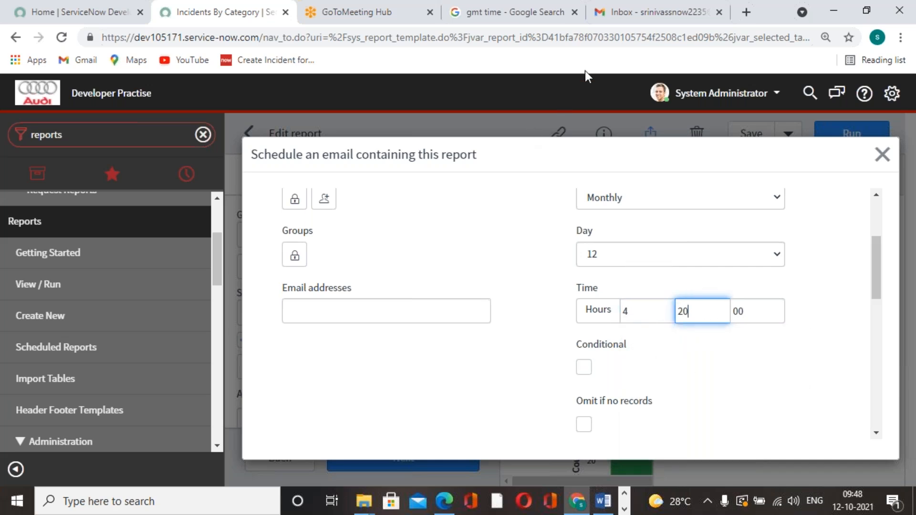
# Step: Recheck the current GMT time in the Google search results and return to the report's email schedule form
pyautogui.click(425, 18)
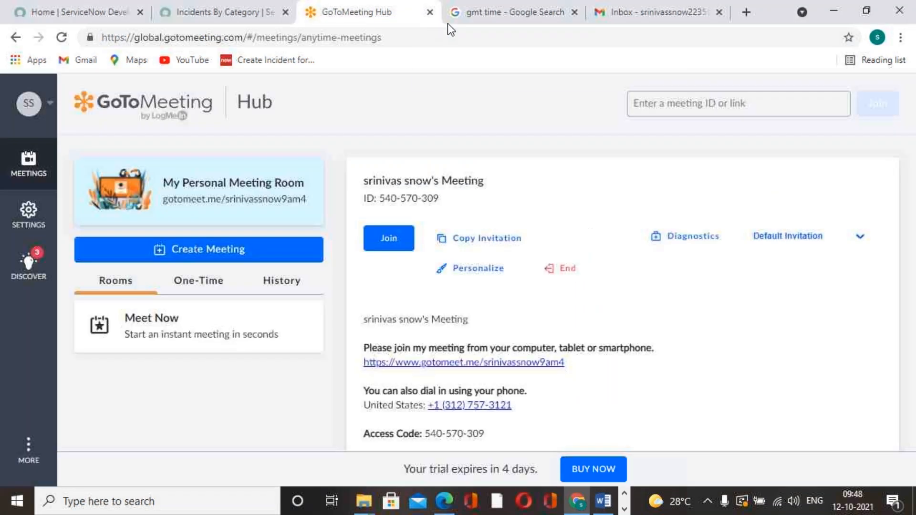
pyautogui.click(461, 15)
pyautogui.click(61, 38)
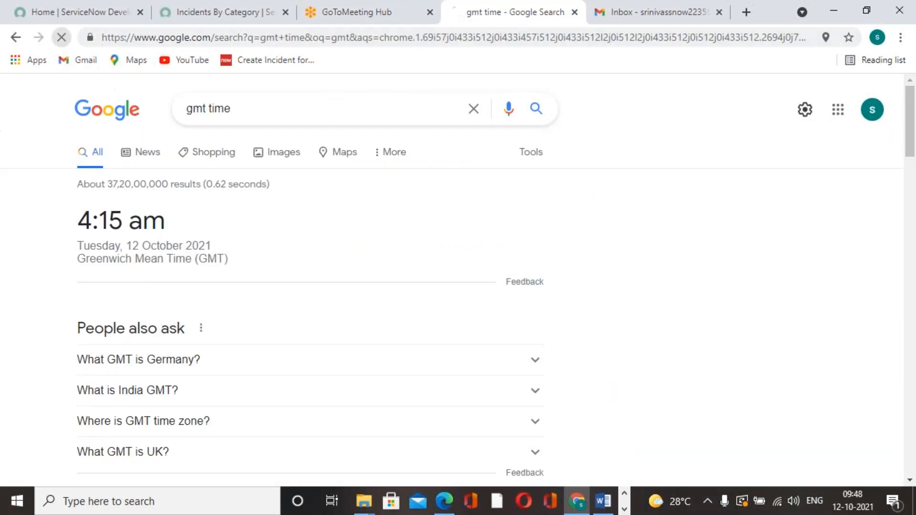
pyautogui.click(214, 15)
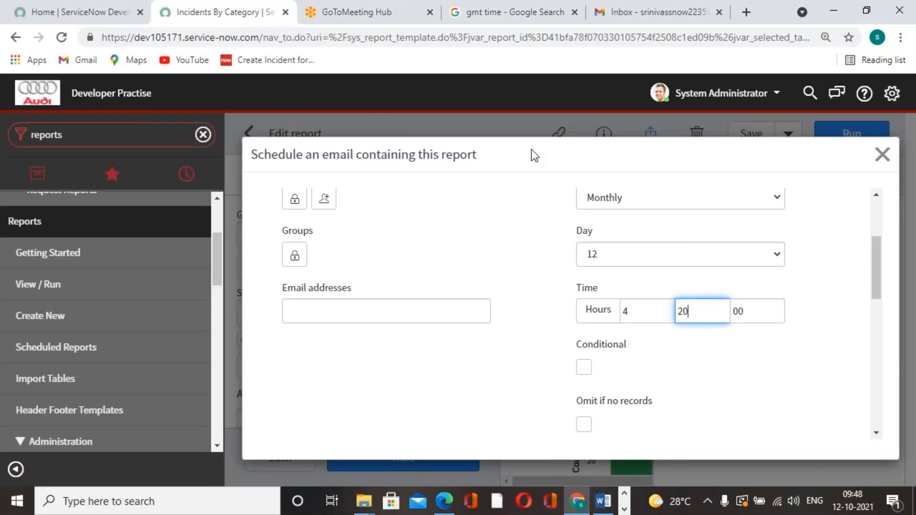
# Step: Enter "Report of Incident" as the email subject and submit the schedule with PDF-landscape output
pyautogui.scroll(-3, 706, 385)
pyautogui.scroll(-2, 708, 392)
pyautogui.scroll(1, 567, 318)
pyautogui.scroll(-4, 556, 317)
pyautogui.scroll(3, 471, 332)
pyautogui.click(432, 266)
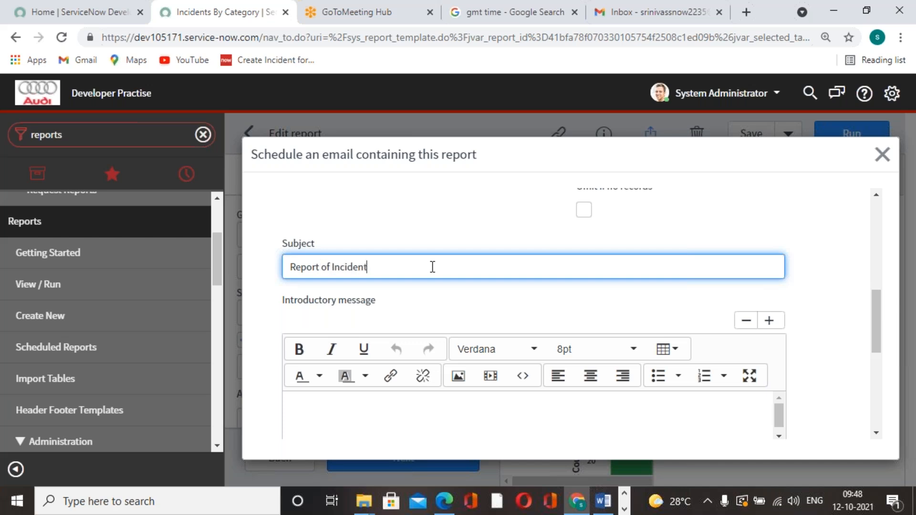
pyautogui.scroll(-5, 432, 267)
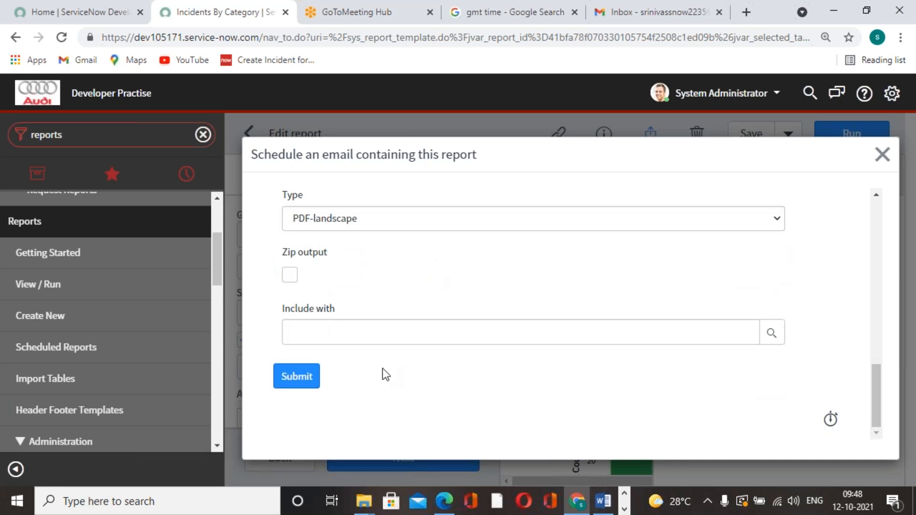
pyautogui.click(305, 377)
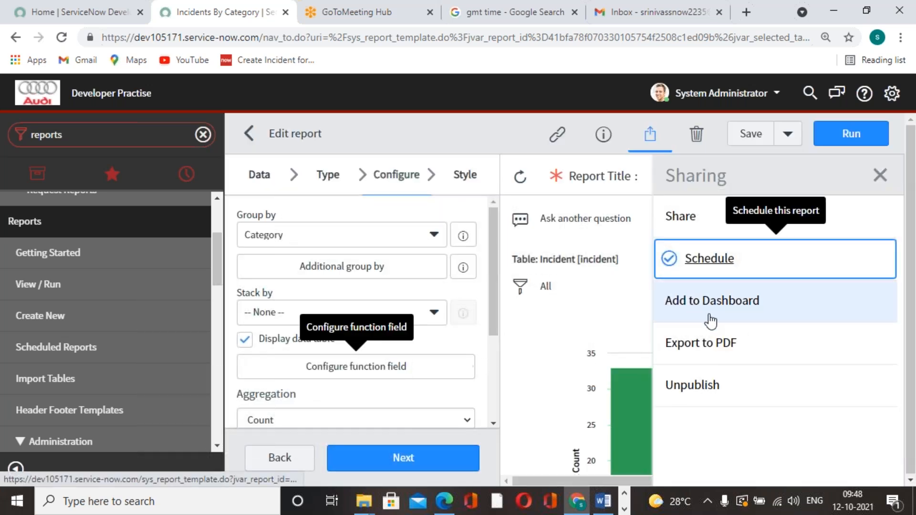
# Step: Save and rerun the Incidents By Category report, and open a new email schedule form for it
pyautogui.click(750, 133)
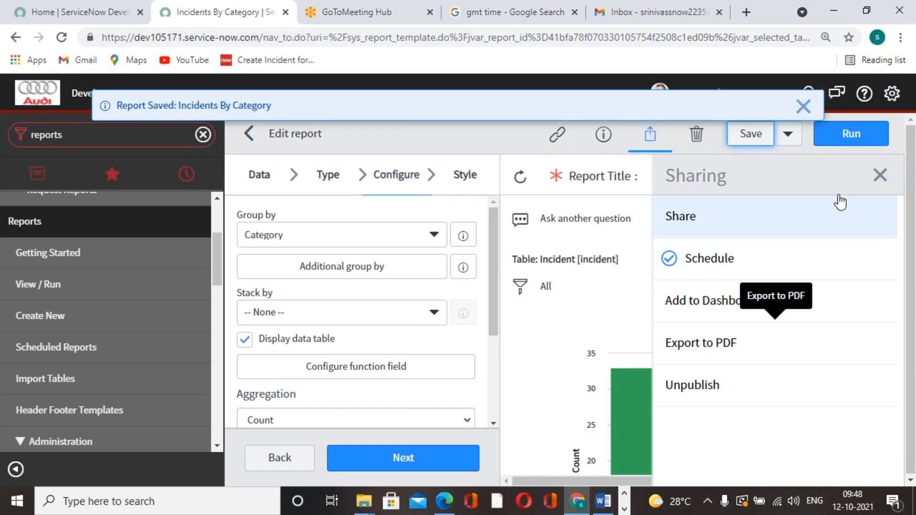
pyautogui.click(844, 135)
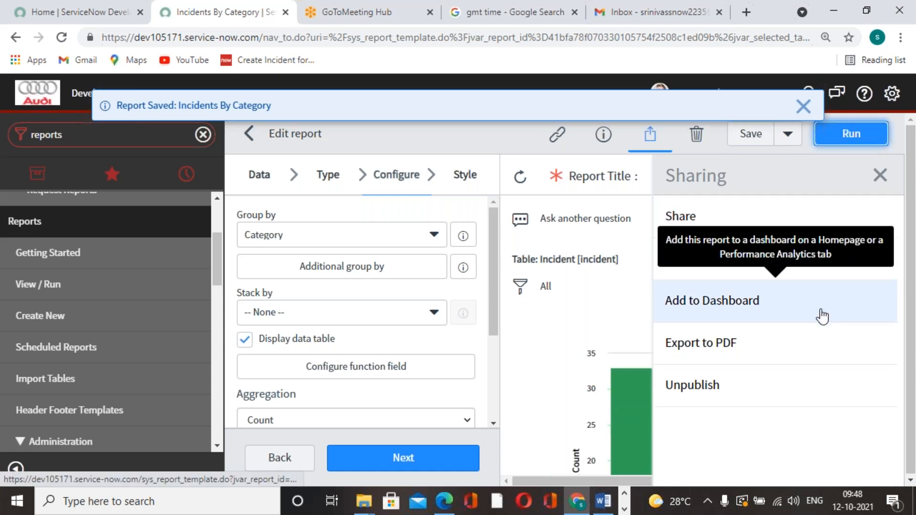
pyautogui.click(725, 263)
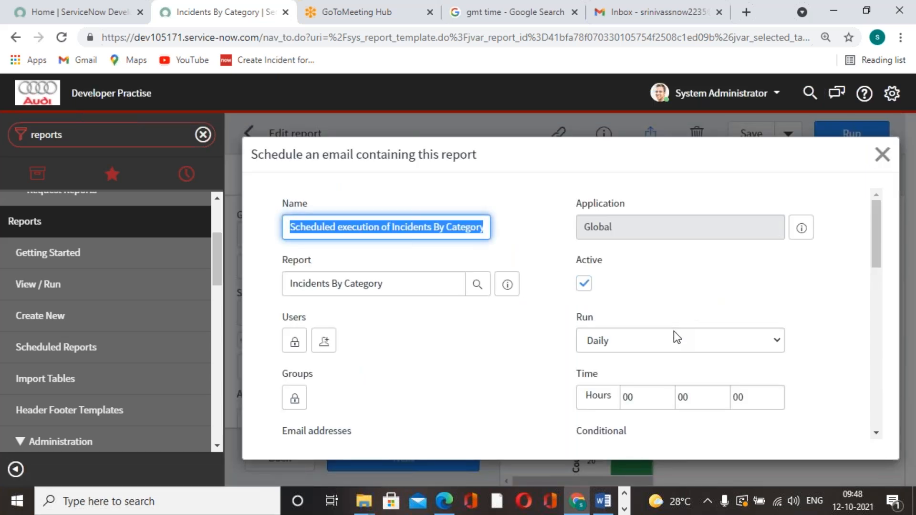
# Step: Examine the new email schedule form, from the name and run settings to the subject and introductory message
pyautogui.scroll(-3, 500, 373)
pyautogui.scroll(2, 594, 336)
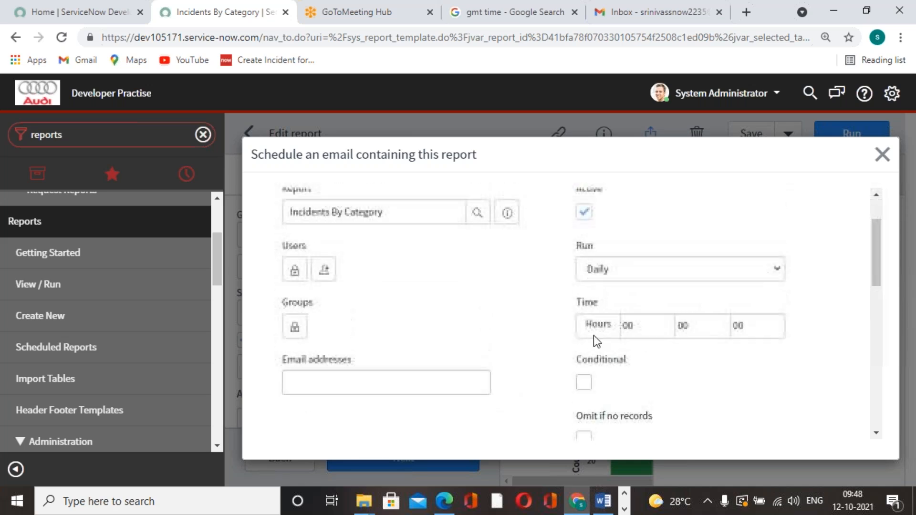
pyautogui.scroll(2, 548, 328)
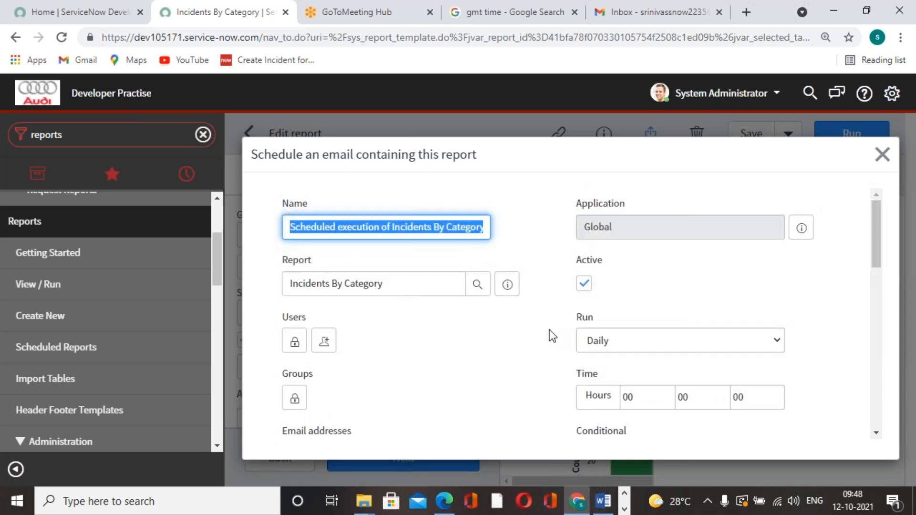
pyautogui.click(507, 363)
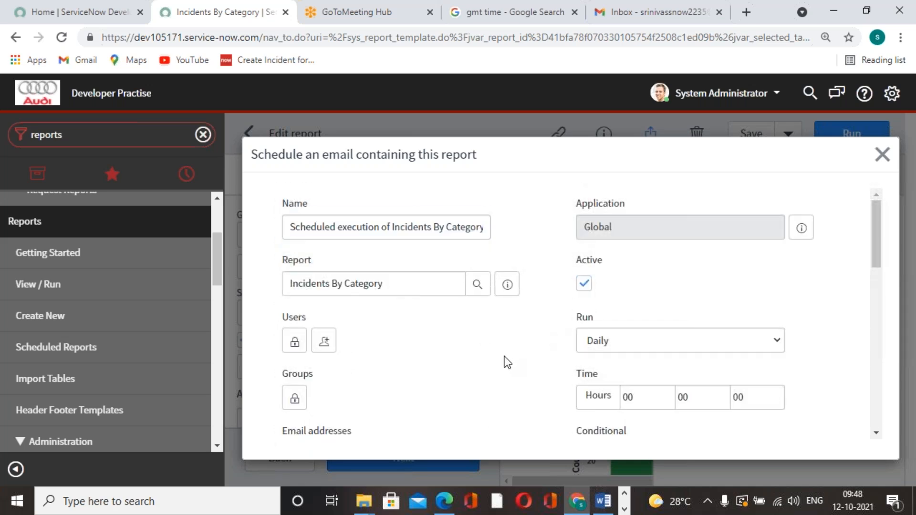
pyautogui.scroll(-3, 507, 363)
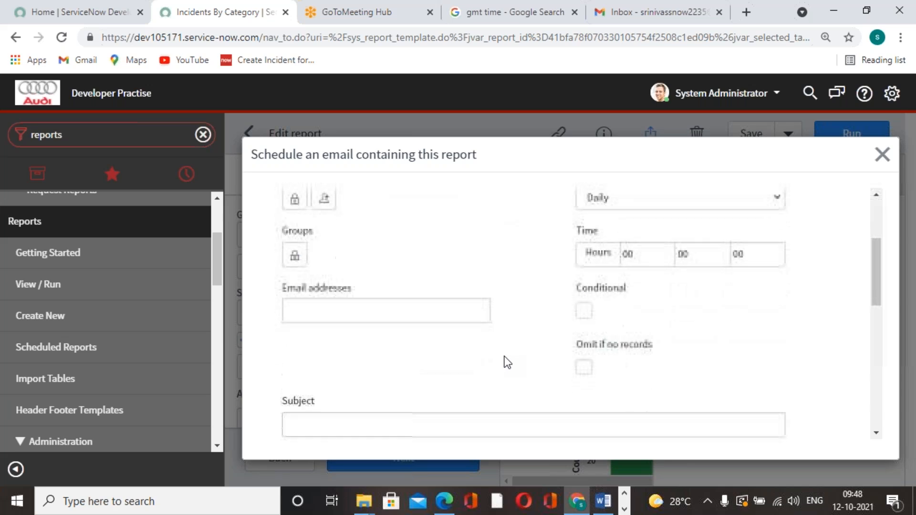
pyautogui.scroll(1, 507, 363)
pyautogui.scroll(-10, 507, 363)
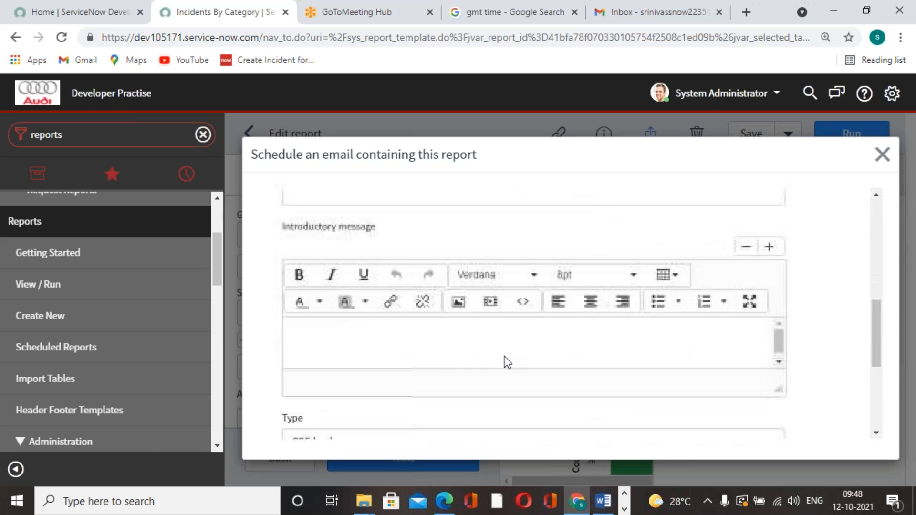
pyautogui.scroll(10, 507, 363)
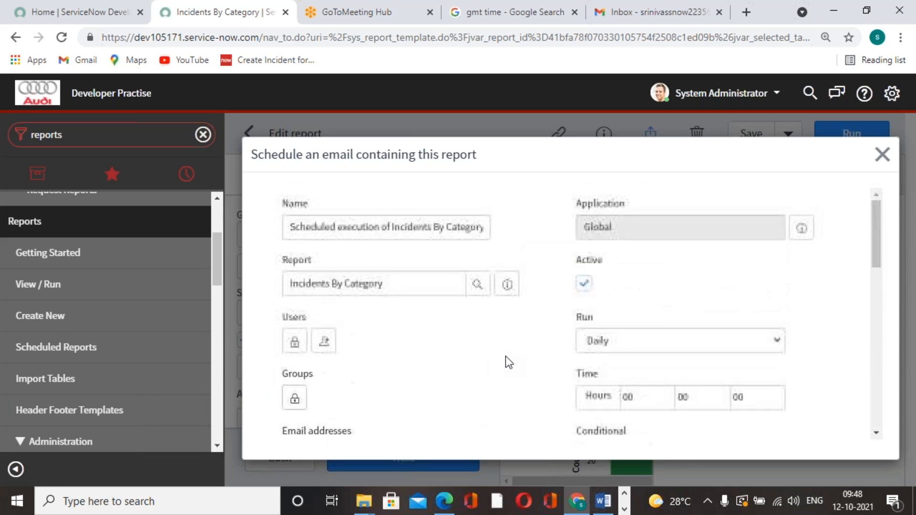
# Step: Set the new email schedule's run frequency to Monthly and its day to 12
pyautogui.scroll(-1, 508, 363)
pyautogui.click(686, 259)
pyautogui.click(668, 315)
pyautogui.click(668, 316)
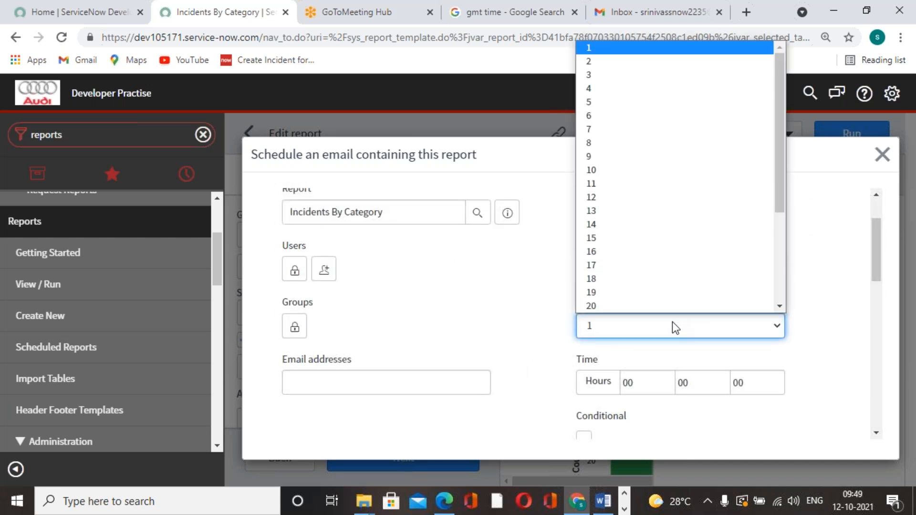
pyautogui.click(628, 210)
# Step: Set the new schedule's run time to 4 hours and 22 minutes
pyautogui.click(656, 384)
pyautogui.press('BackSpace')
pyautogui.press('BackSpace')
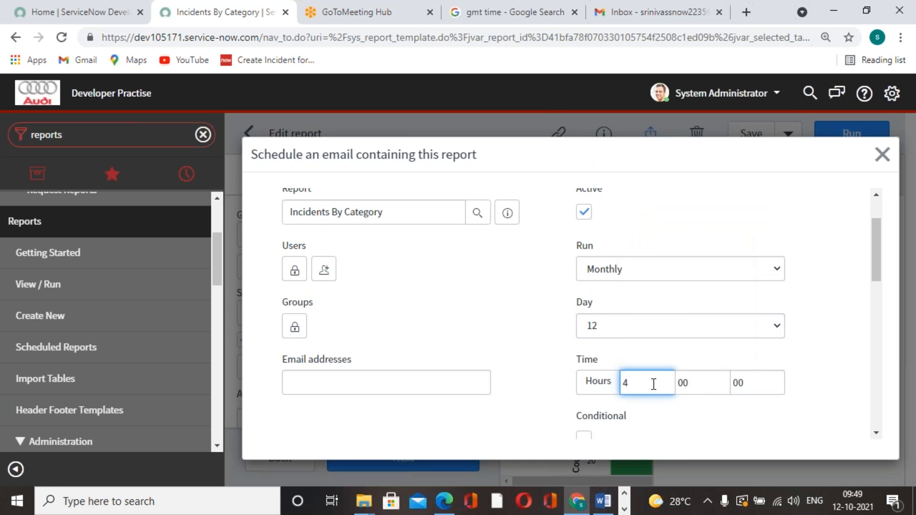
pyautogui.click(691, 381)
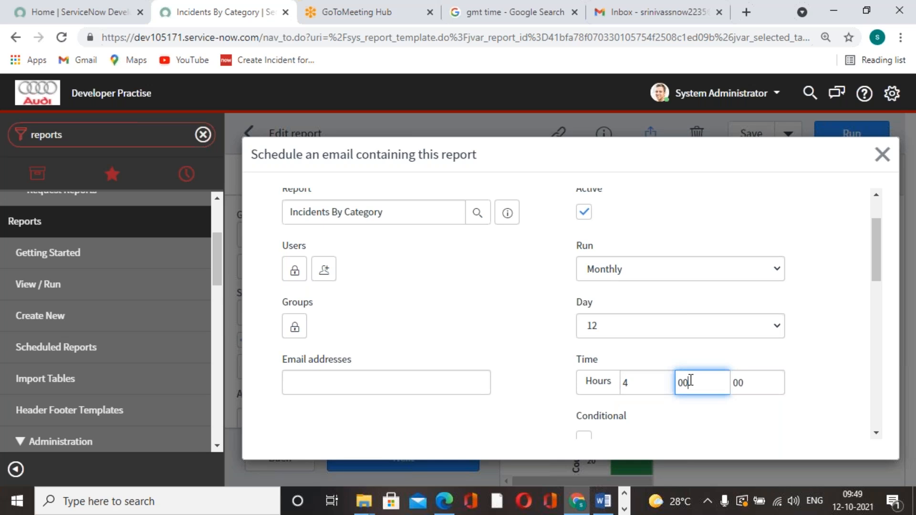
pyautogui.write('22')
pyautogui.click(510, 402)
# Step: Add the recipient's email address to the schedule's Users list and lock the list
pyautogui.click(384, 377)
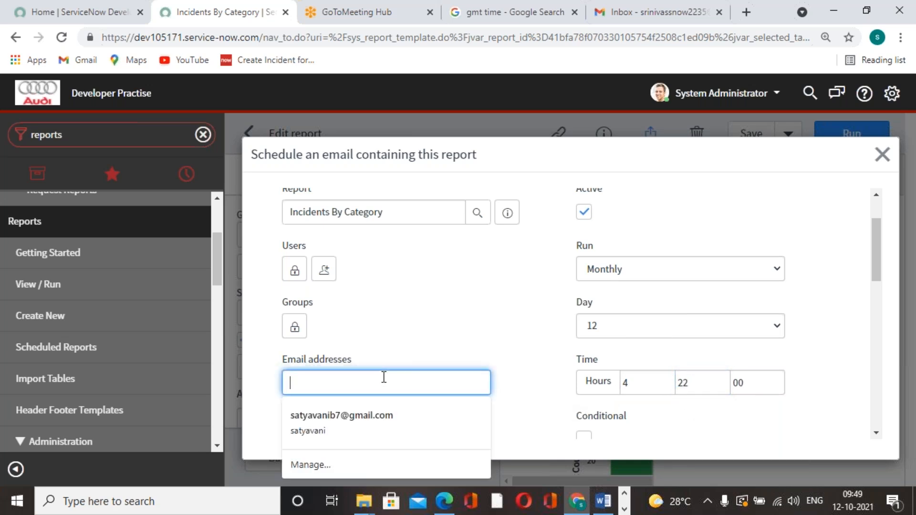
pyautogui.scroll(-3, 460, 317)
pyautogui.click(460, 317)
pyautogui.scroll(3, 461, 318)
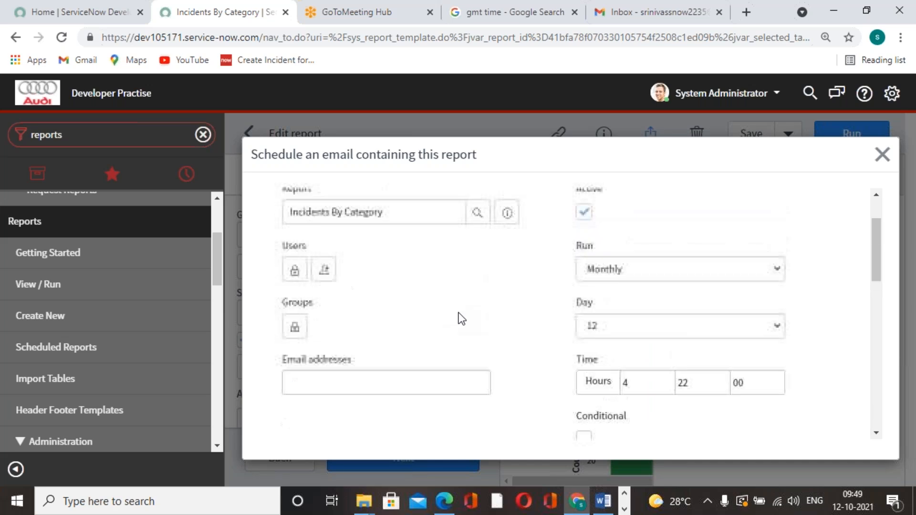
pyautogui.click(294, 270)
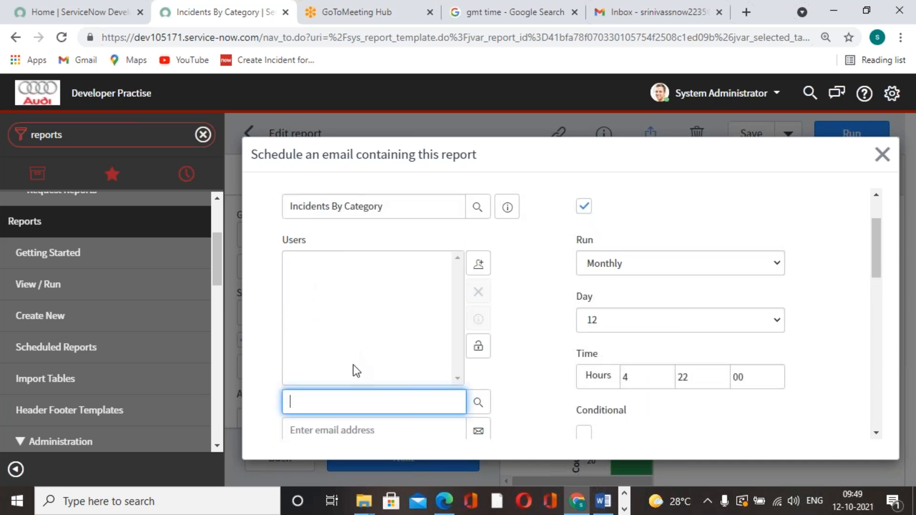
pyautogui.click(409, 431)
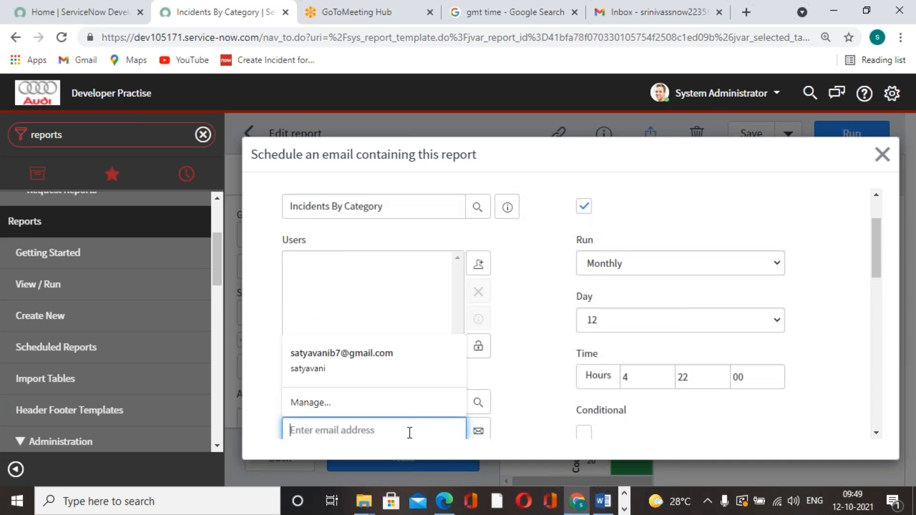
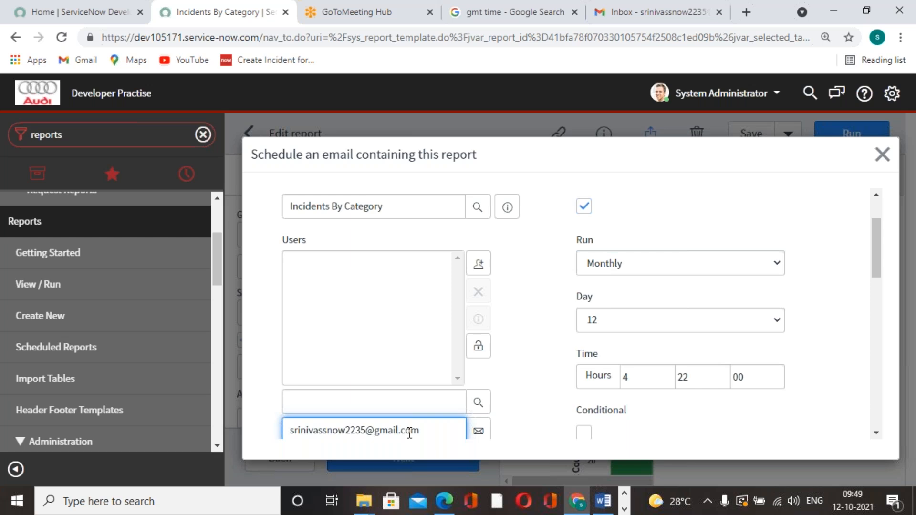
pyautogui.click(478, 430)
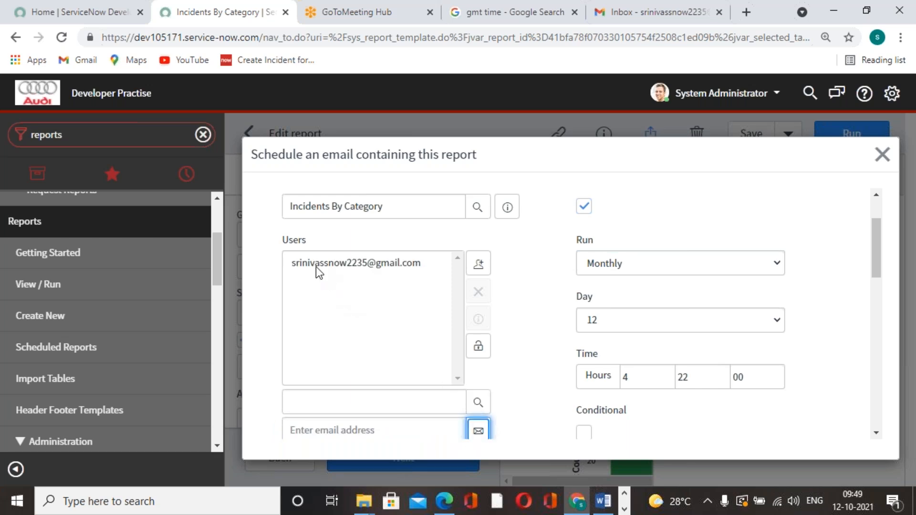
pyautogui.click(478, 346)
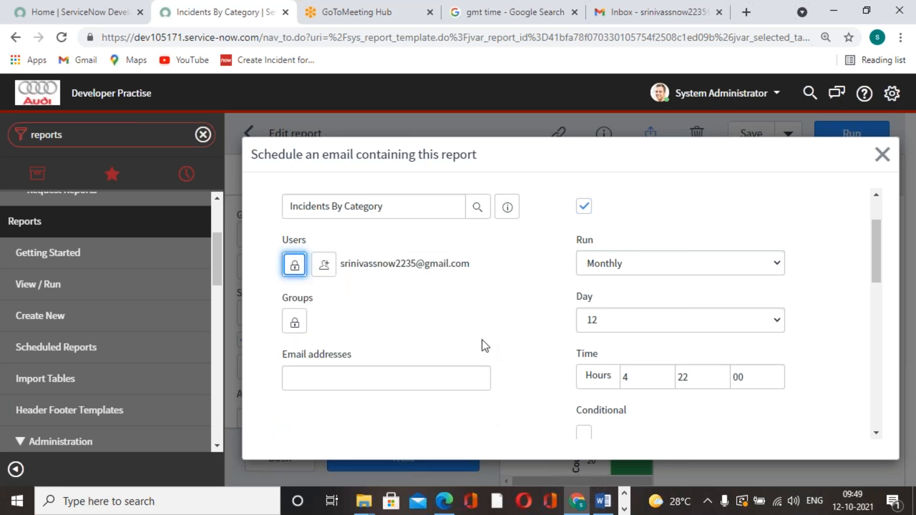
# Step: Enter Report as the email subject and submit the new schedule
pyautogui.scroll(-3, 486, 340)
pyautogui.scroll(-10, 488, 339)
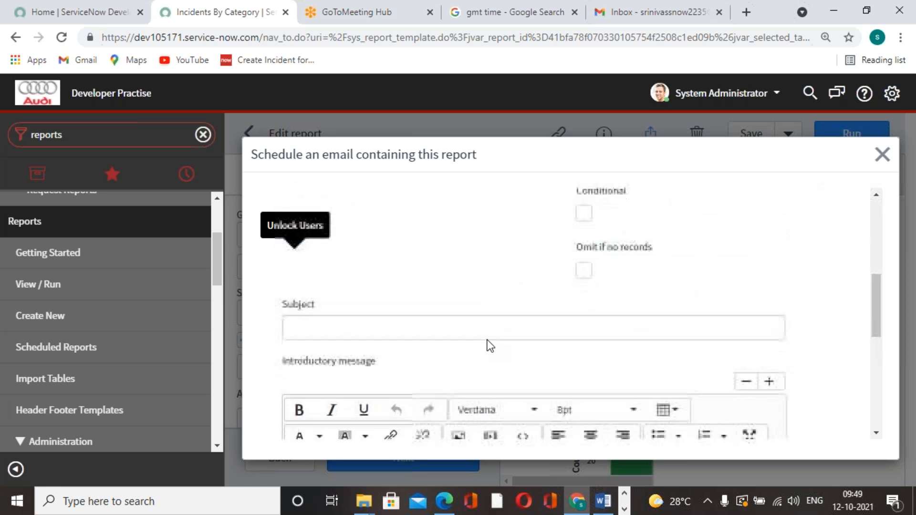
pyautogui.scroll(-2, 488, 340)
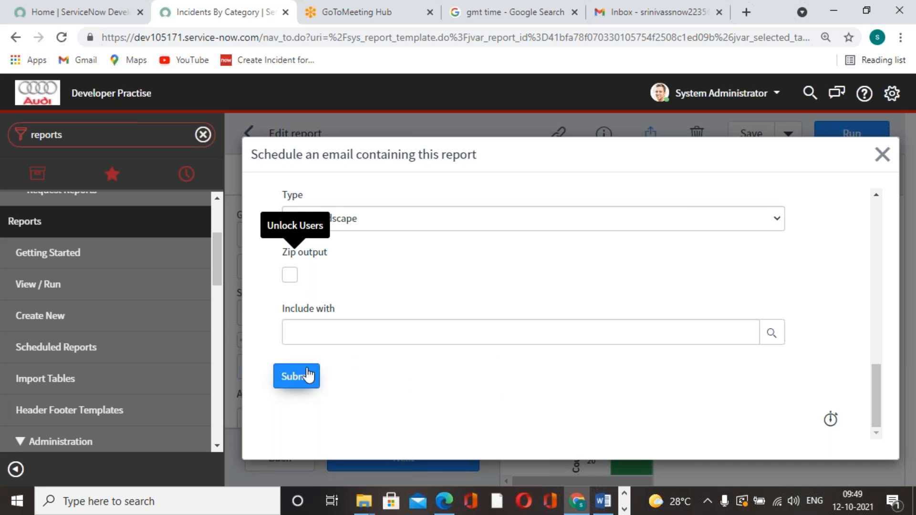
pyautogui.scroll(6, 323, 299)
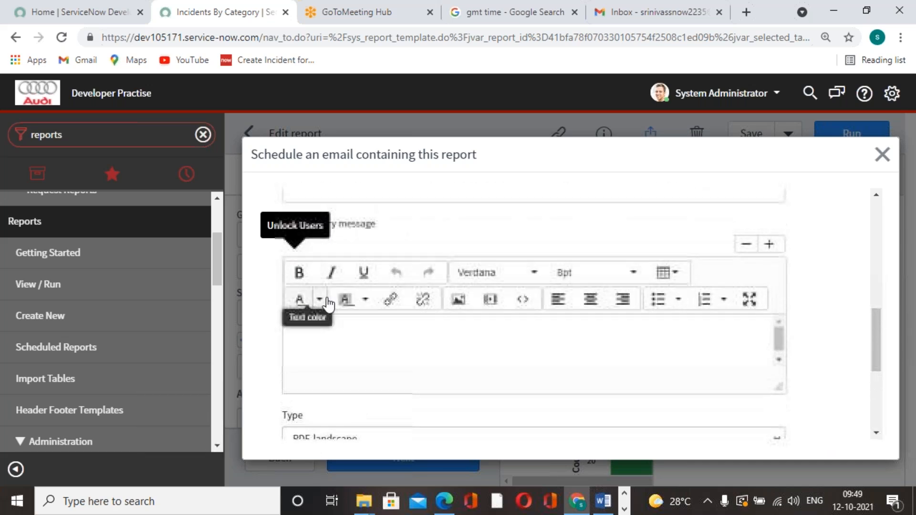
pyautogui.click(338, 325)
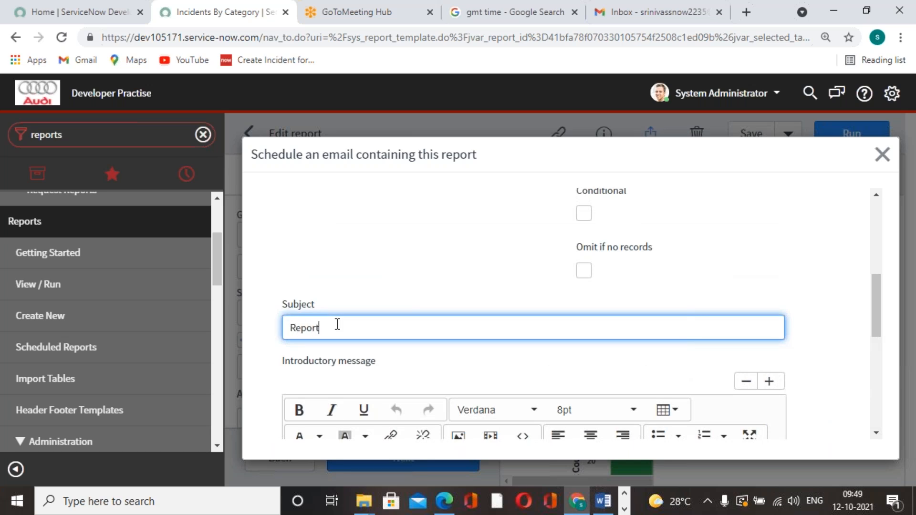
pyautogui.scroll(-6, 337, 325)
pyautogui.click(308, 377)
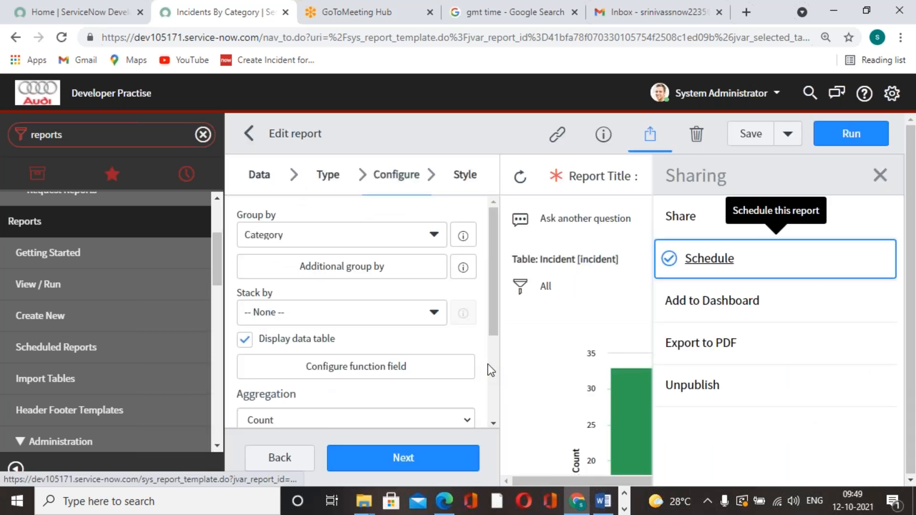
# Step: Update the Incidents By Category report to save it and return to the reports list, dismissing the notification
pyautogui.scroll(-8, 594, 311)
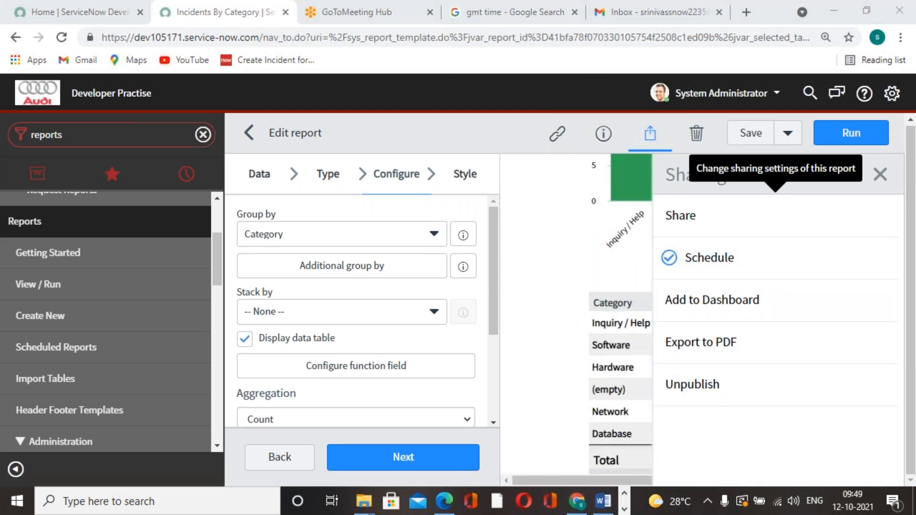
pyautogui.click(783, 141)
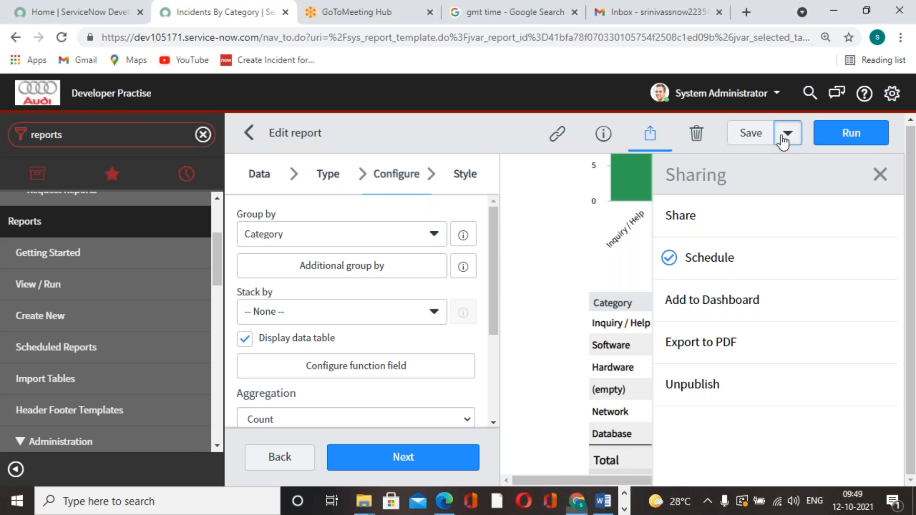
pyautogui.click(783, 142)
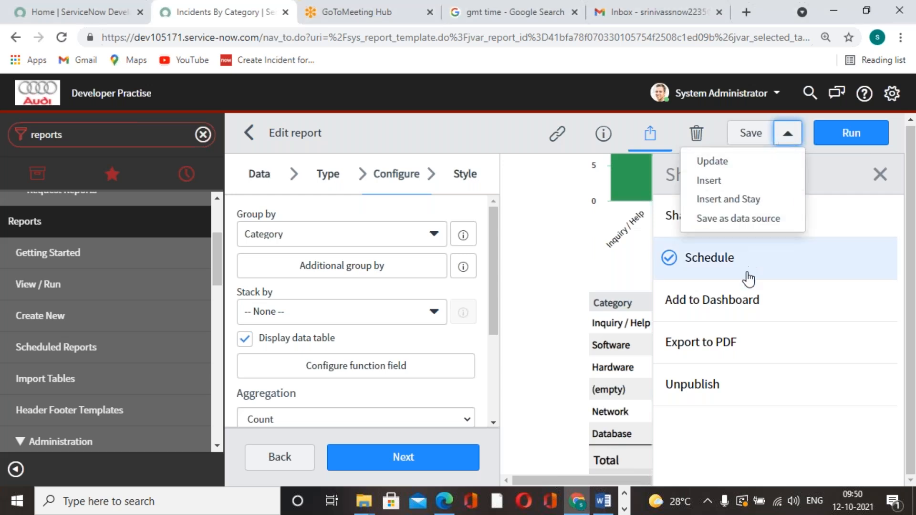
pyautogui.click(716, 163)
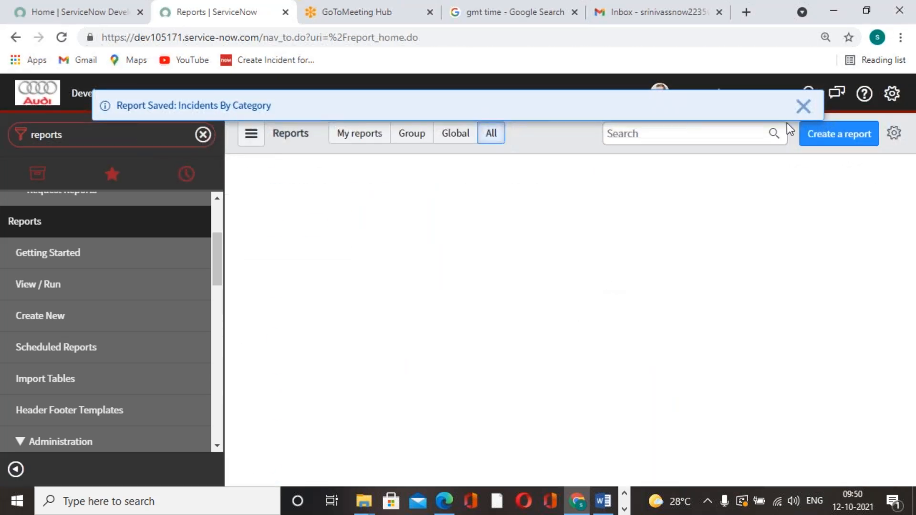
pyautogui.click(803, 107)
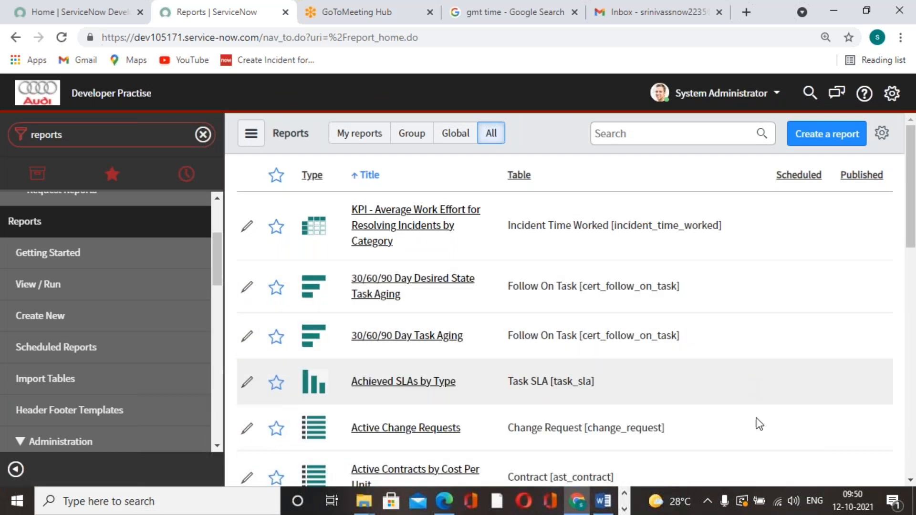
# Step: Search all reports for "incidents by", filter to Incidents By Category, and open that report
pyautogui.click(636, 133)
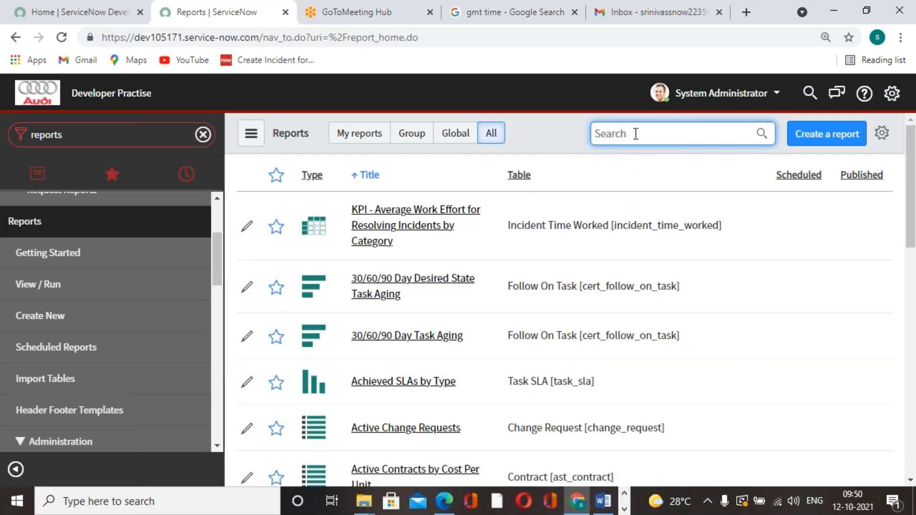
pyautogui.click(358, 133)
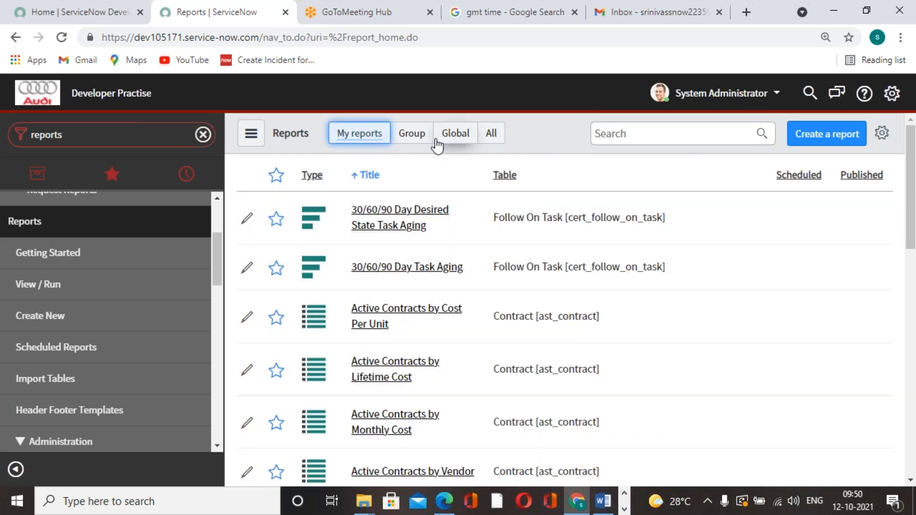
pyautogui.click(496, 138)
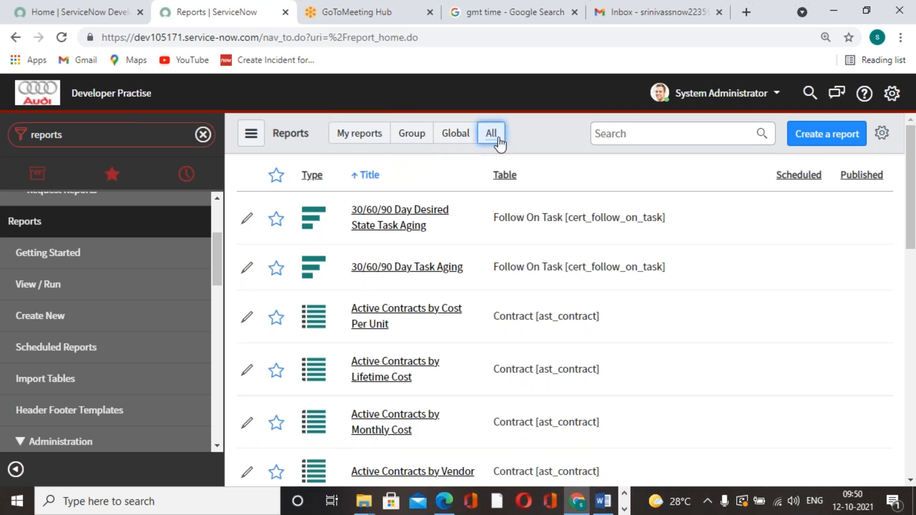
pyautogui.click(682, 134)
pyautogui.write('incident')
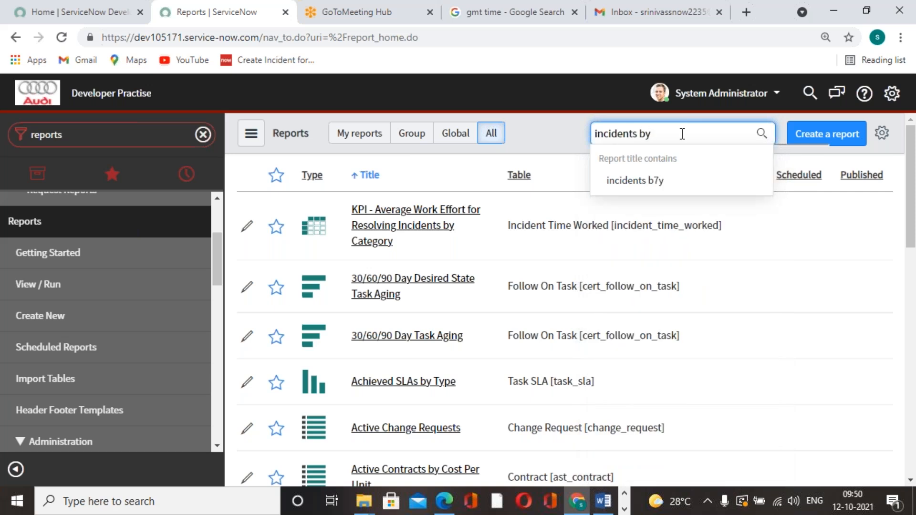
pyautogui.write('s by')
pyautogui.click(697, 231)
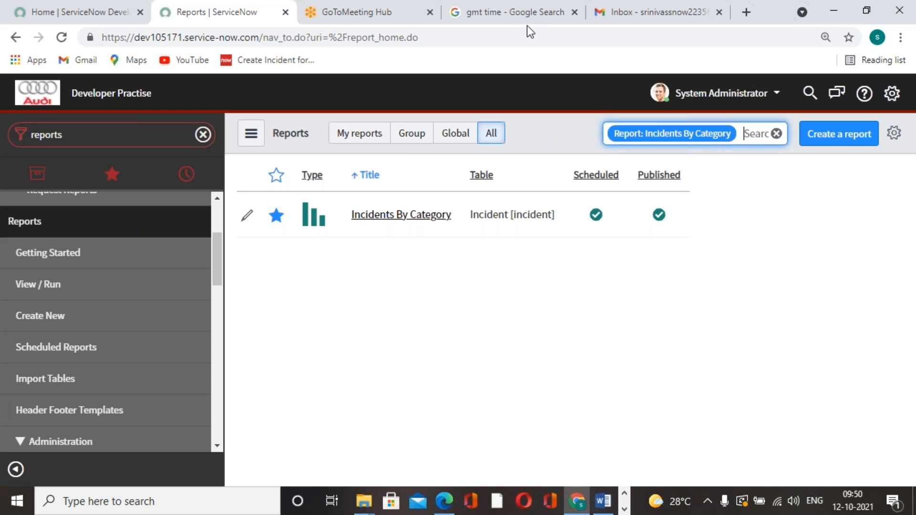
pyautogui.click(413, 216)
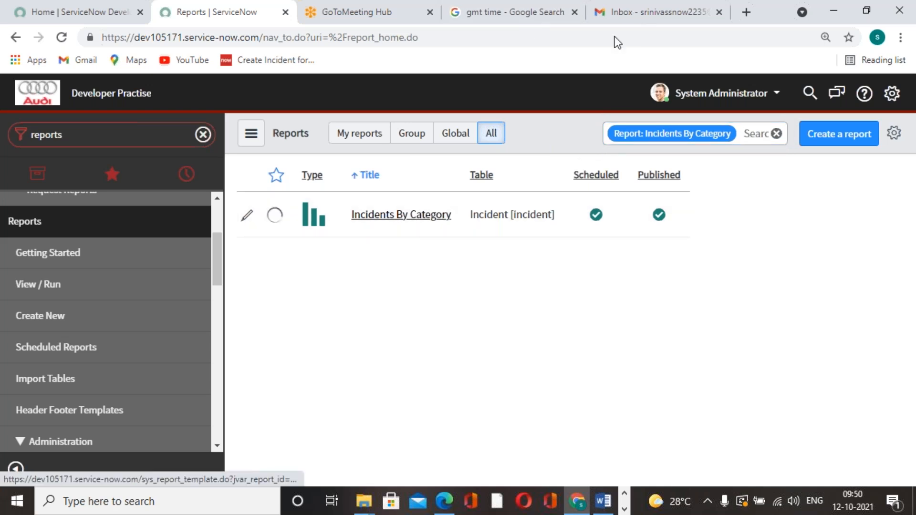
# Step: Switch to Gmail and refresh the inbox to check for the report email, and refresh the current GMT time in Google
pyautogui.click(682, 14)
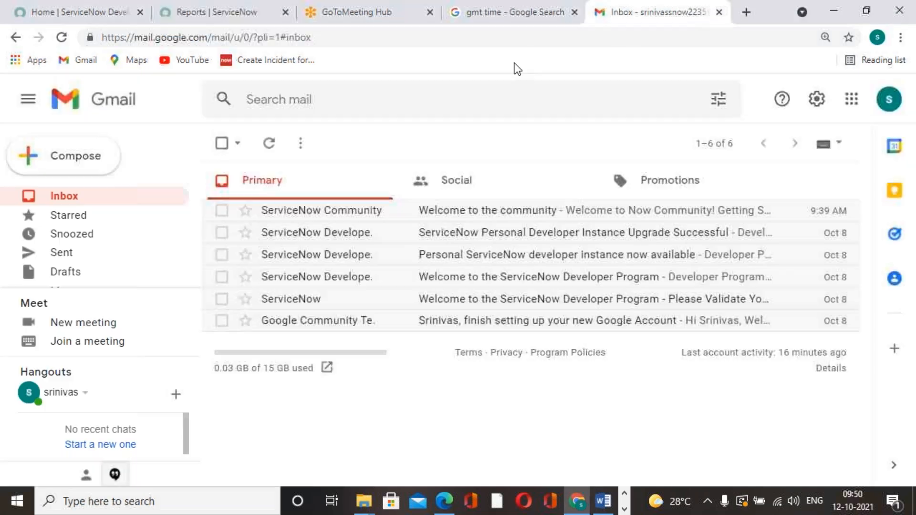
pyautogui.click(61, 37)
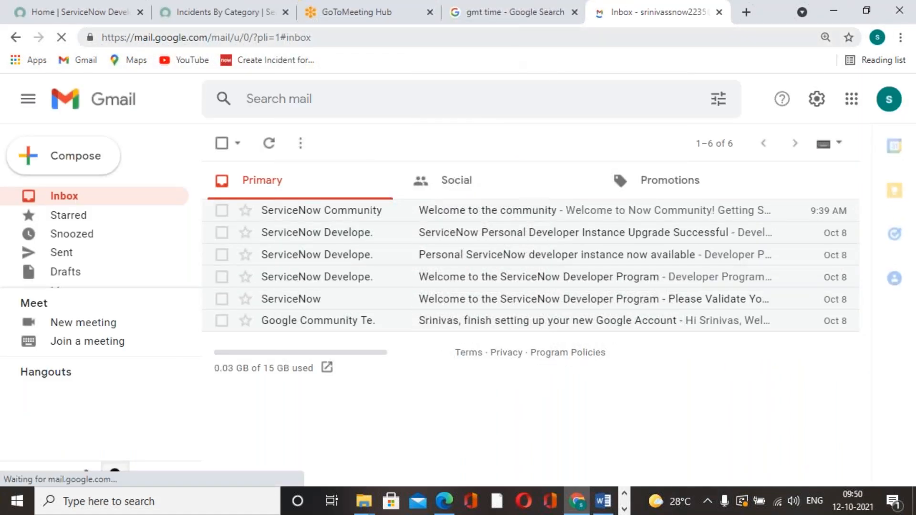
pyautogui.click(505, 22)
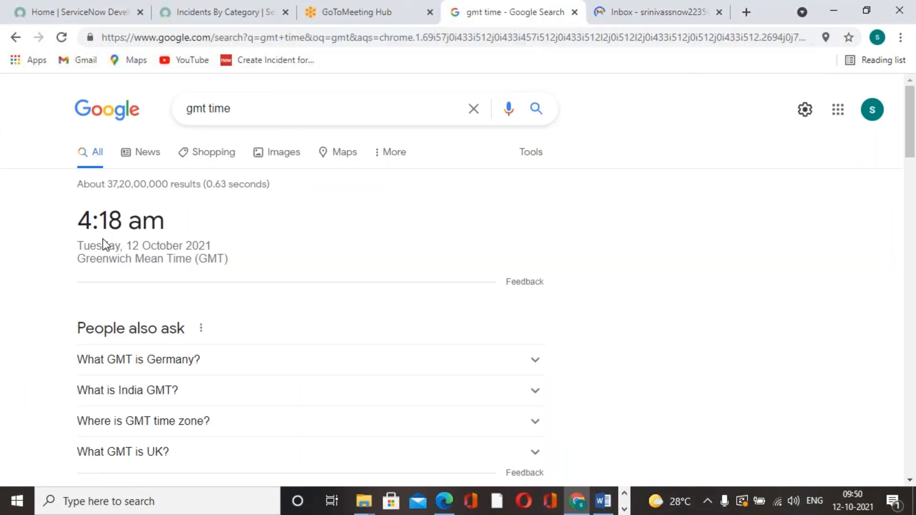
pyautogui.click(60, 39)
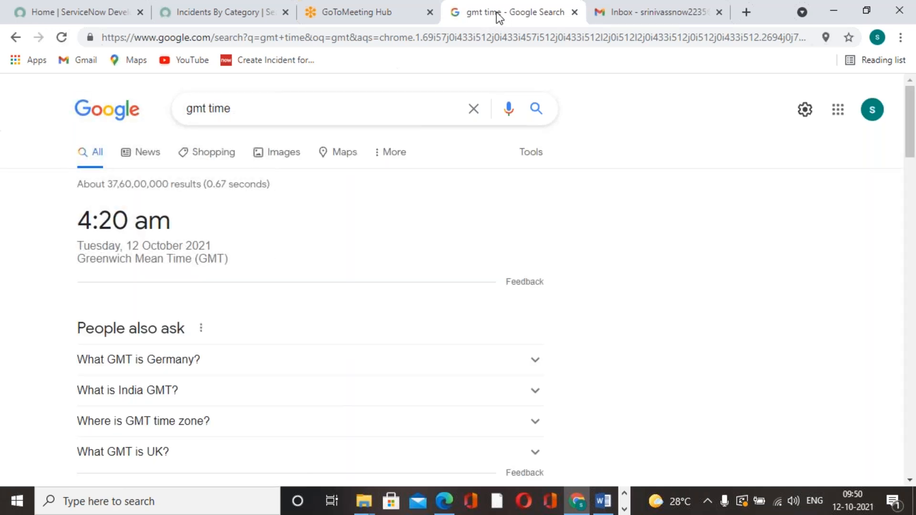
pyautogui.click(407, 22)
pyautogui.click(699, 20)
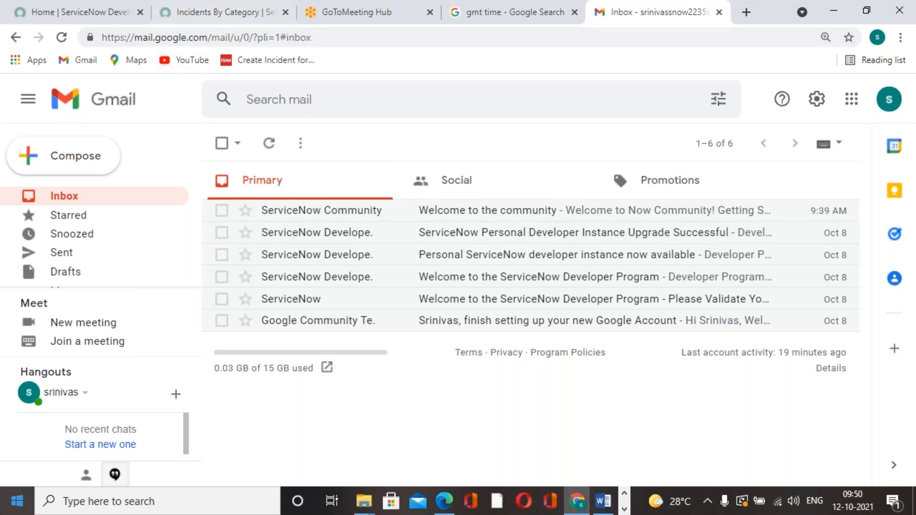
# Step: Return to the Incidents By Category report in ServiceNow, look over its chart, and open a new email schedule form for it
pyautogui.click(245, 12)
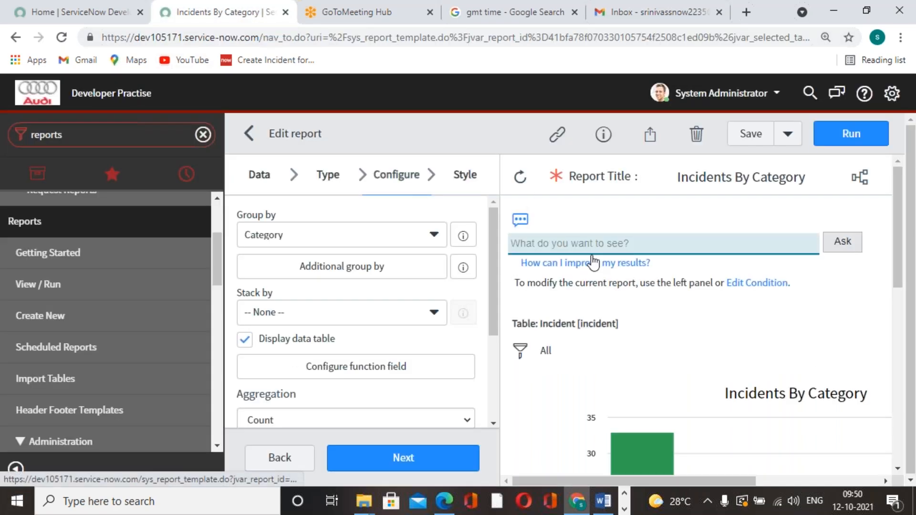
pyautogui.scroll(-6, 594, 259)
pyautogui.scroll(6, 648, 273)
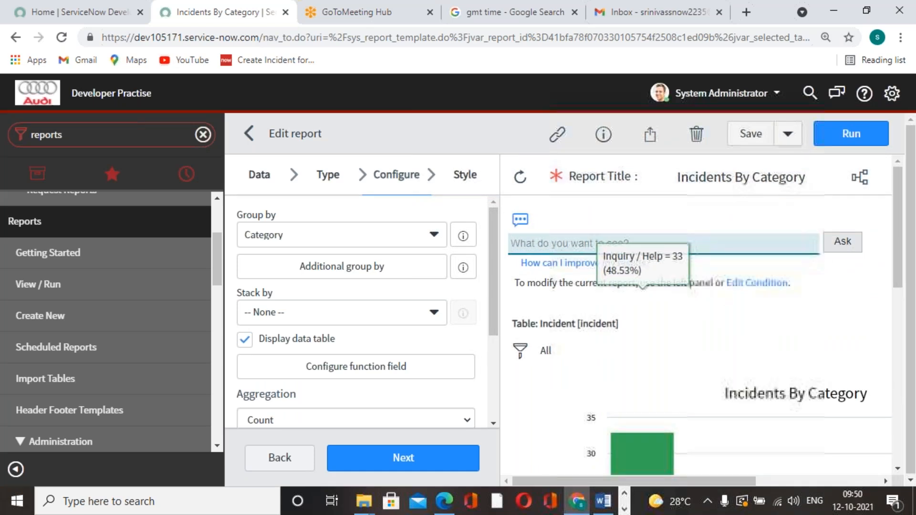
pyautogui.scroll(-6, 610, 287)
pyautogui.scroll(6, 614, 289)
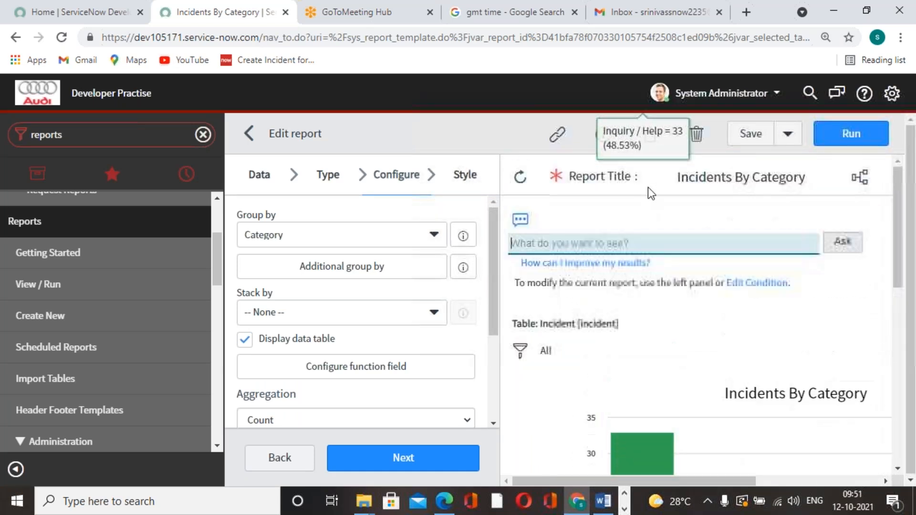
pyautogui.scroll(-1, 682, 315)
pyautogui.scroll(1, 686, 283)
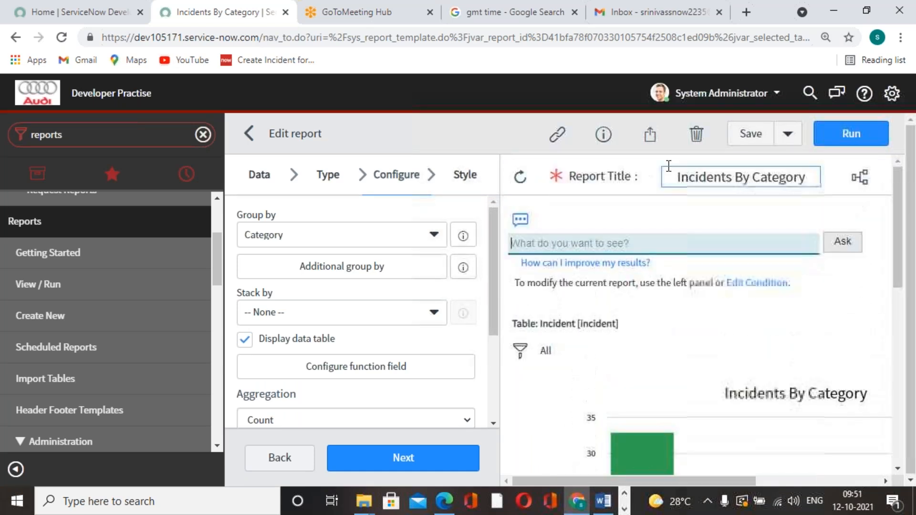
pyautogui.click(650, 134)
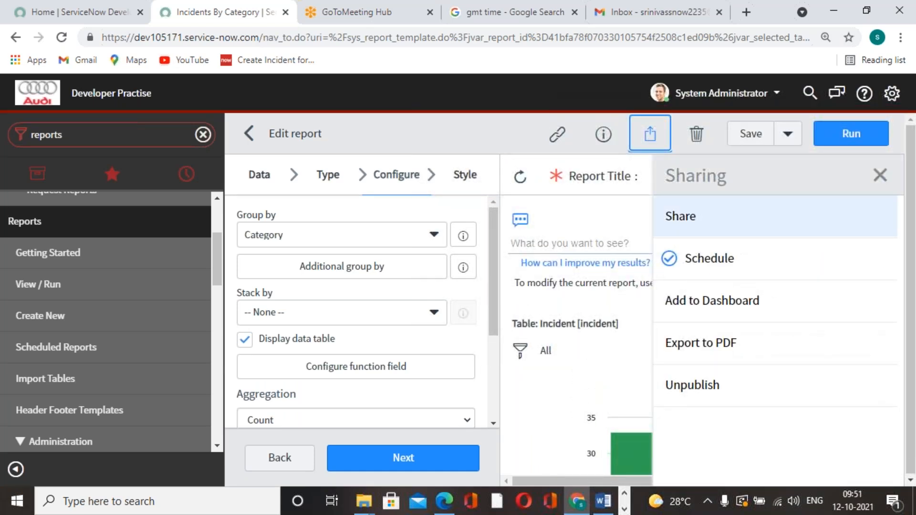
pyautogui.click(700, 271)
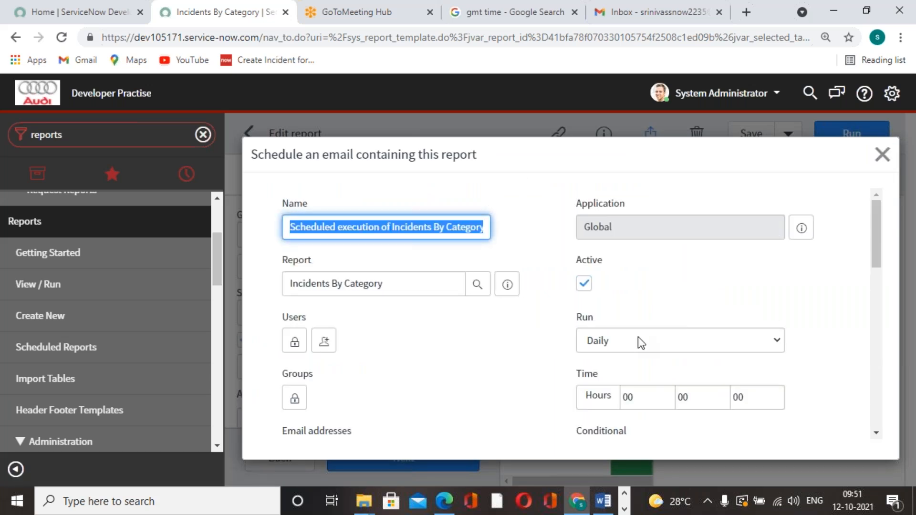
pyautogui.click(479, 344)
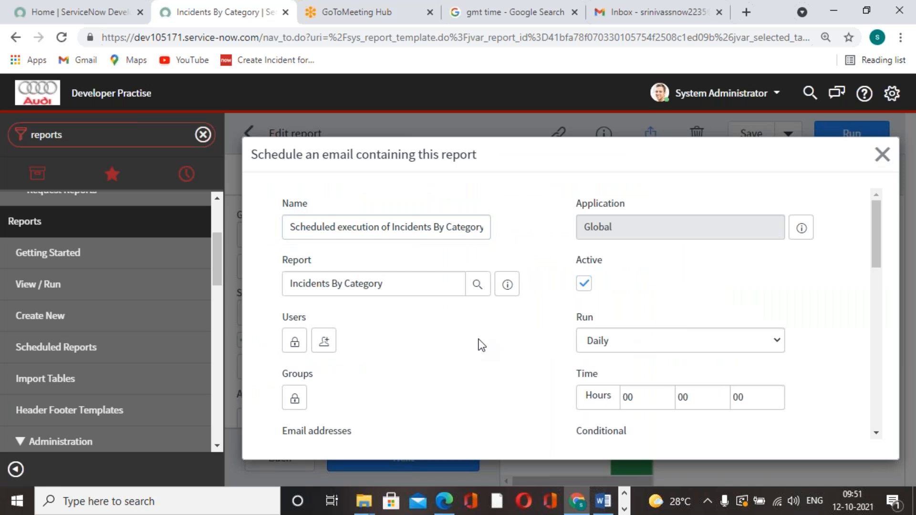
# Step: Close the email schedule form, open the form for saving the report as a data source, look over its fields, and close it
pyautogui.click(882, 154)
pyautogui.click(789, 136)
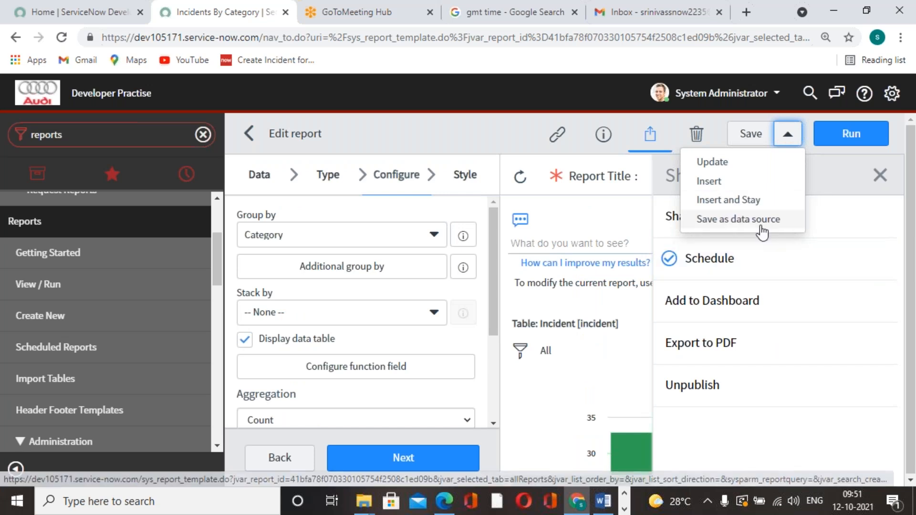
pyautogui.click(731, 220)
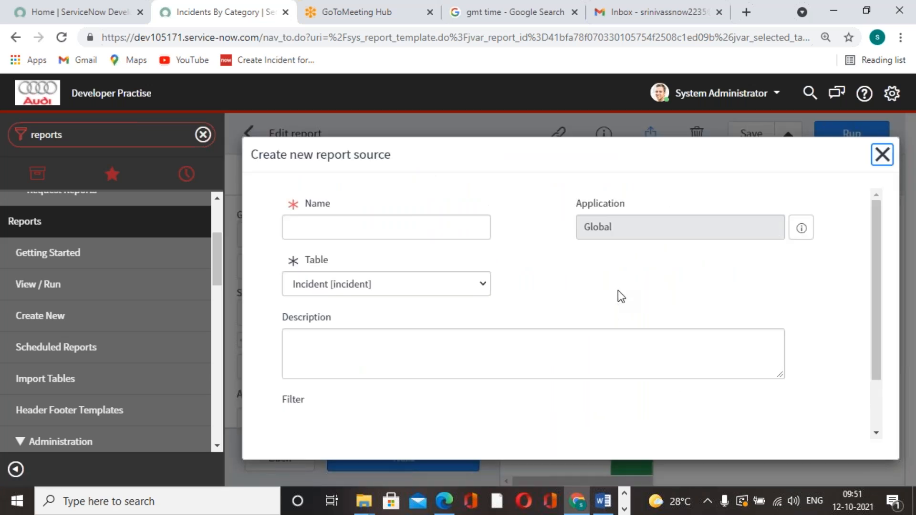
pyautogui.scroll(-5, 759, 234)
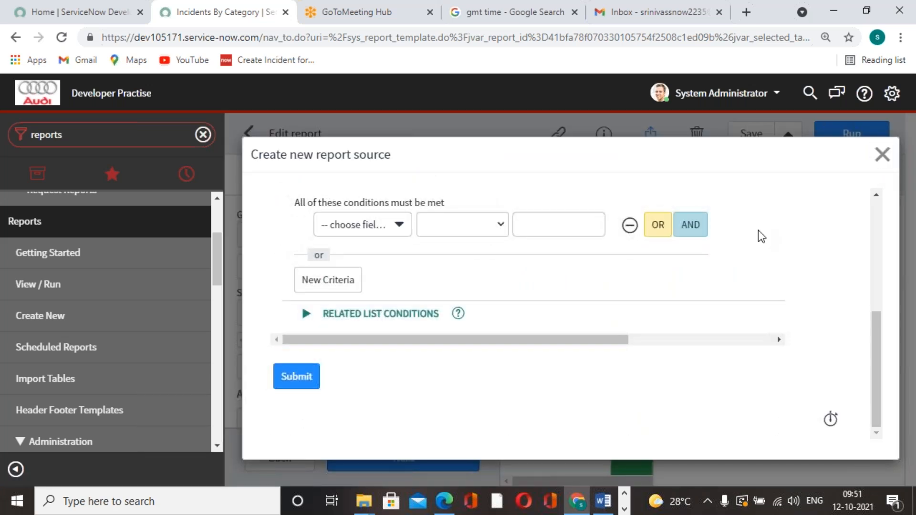
pyautogui.scroll(3, 759, 234)
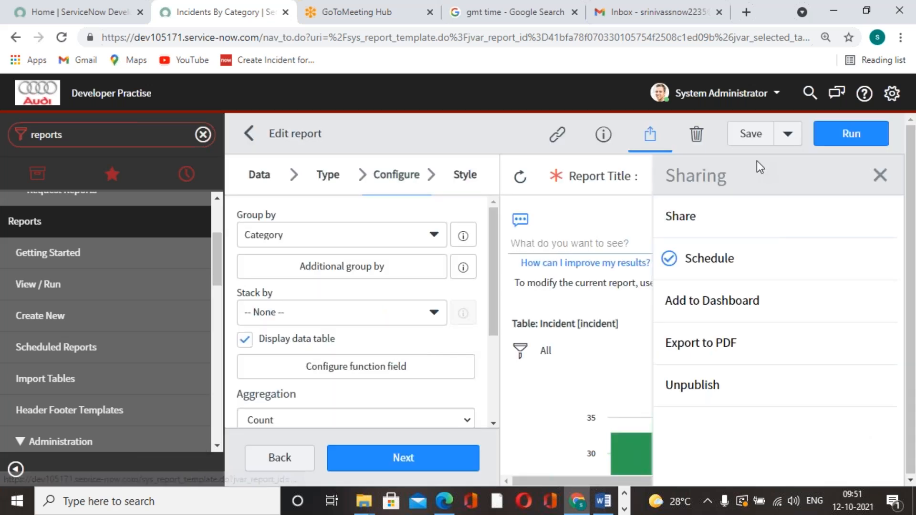
# Step: Insert a new copy of the Incidents By Category report, returning to the reports list, and dismiss the notification
pyautogui.click(788, 134)
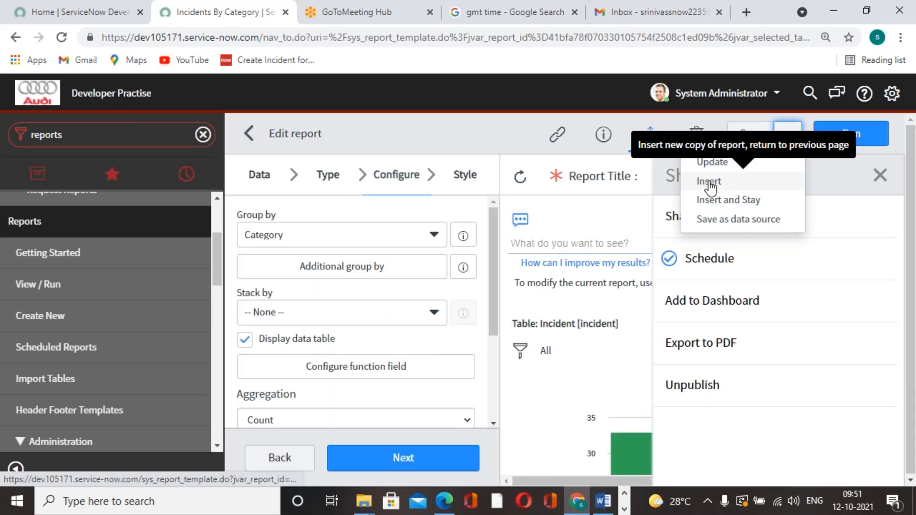
pyautogui.click(728, 185)
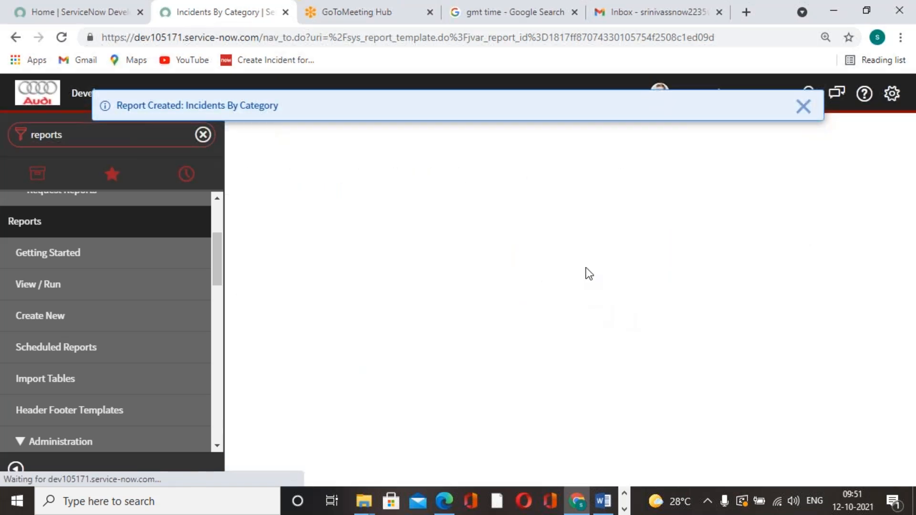
pyautogui.click(805, 106)
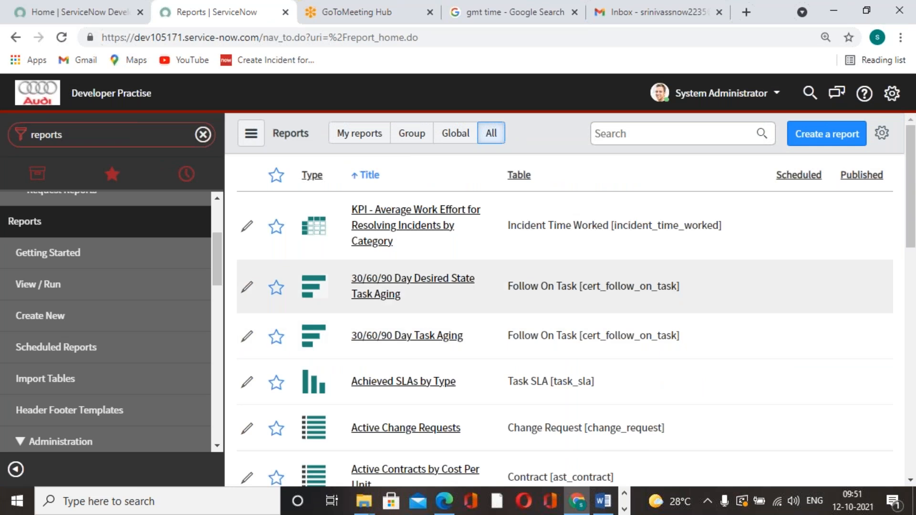
# Step: Search all reports for "incidents", open the first Incidents By Category match, and return to the list discarding changes
pyautogui.click(628, 134)
pyautogui.write('incidents')
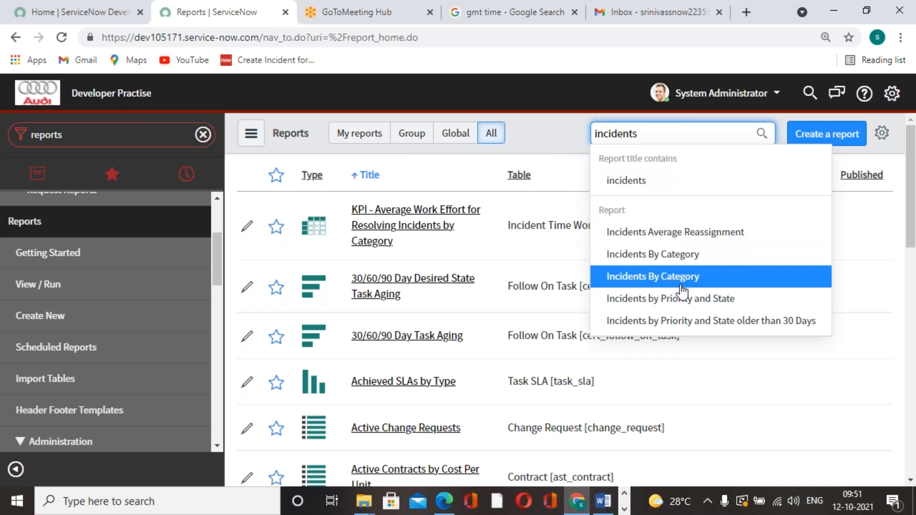
pyautogui.click(669, 262)
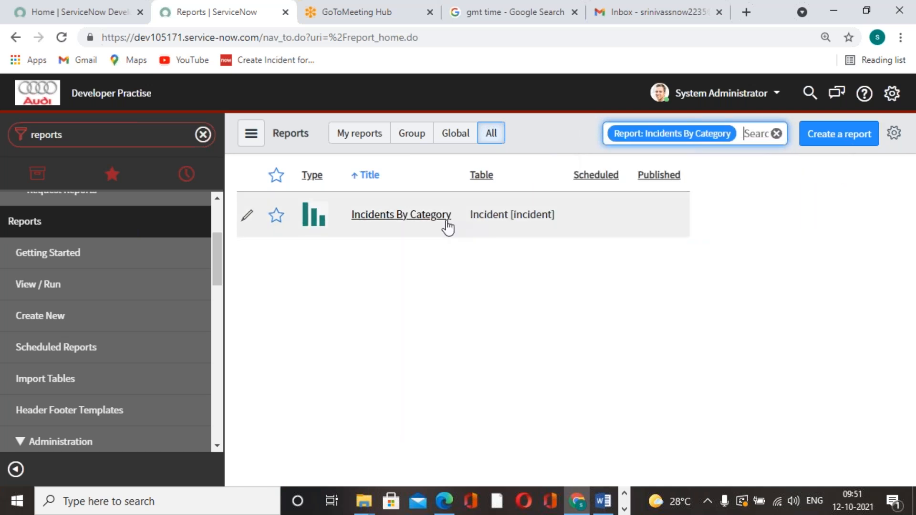
pyautogui.click(433, 216)
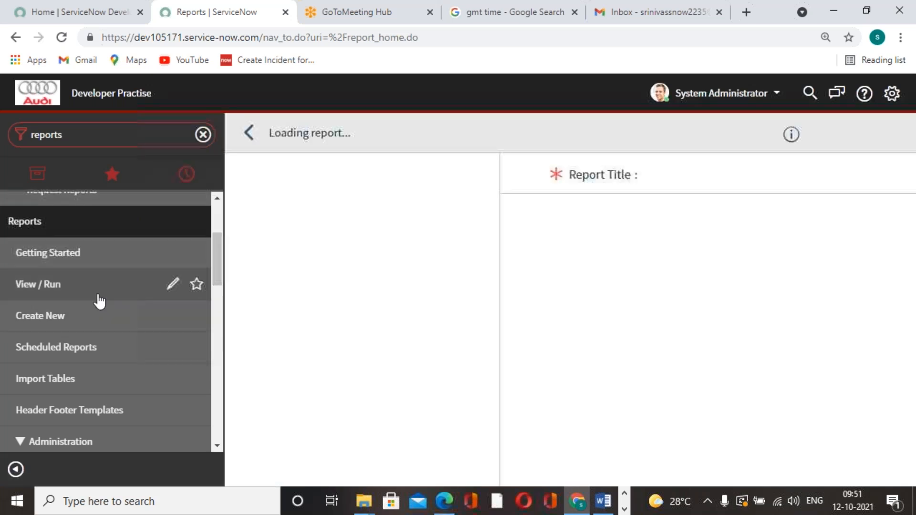
pyautogui.click(249, 134)
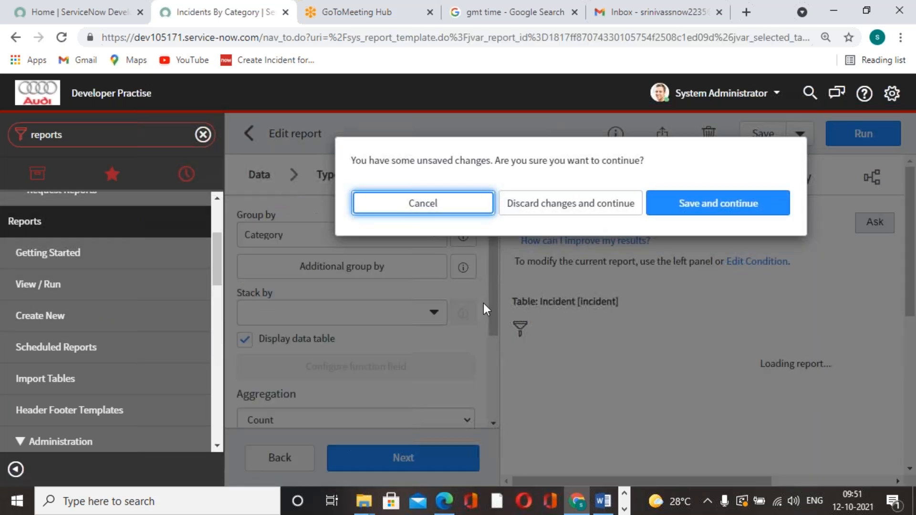
pyautogui.click(612, 212)
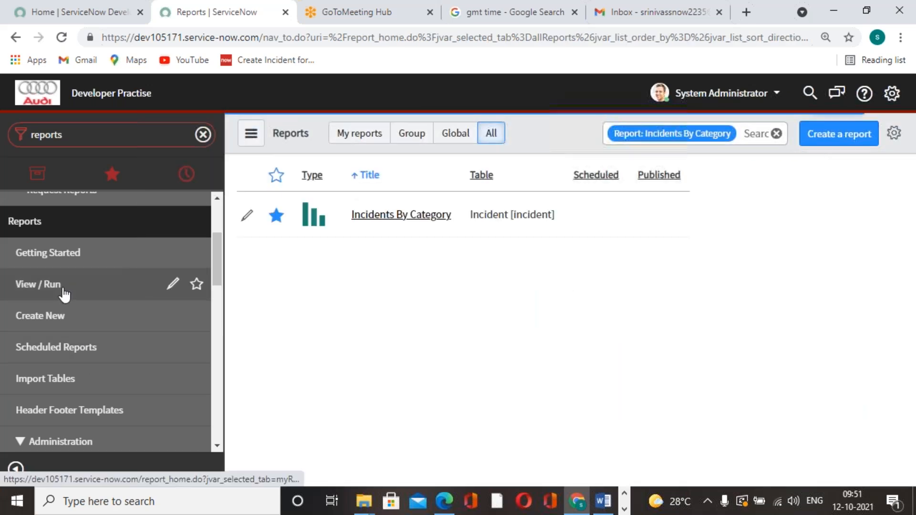
# Step: Search My reports for "incidents by", filter to the second Incidents By Category match, and open that report
pyautogui.click(63, 289)
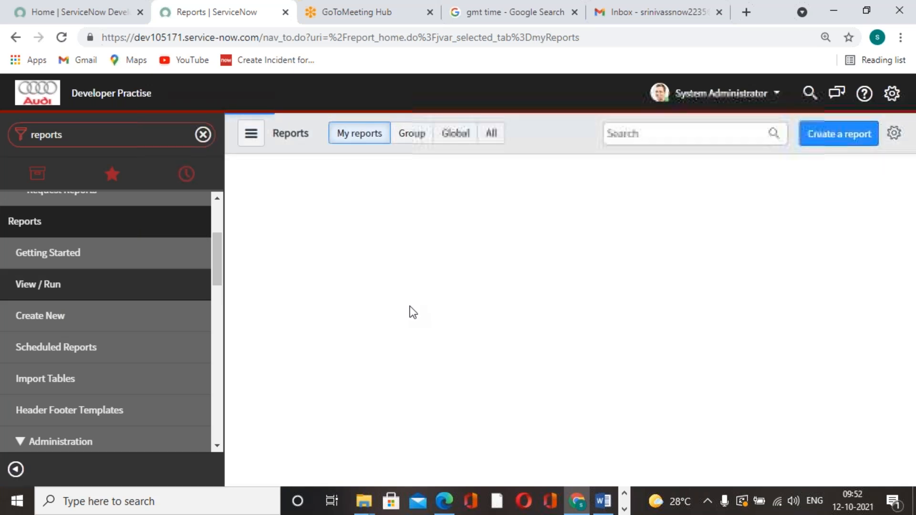
pyautogui.click(628, 134)
pyautogui.write('incidents')
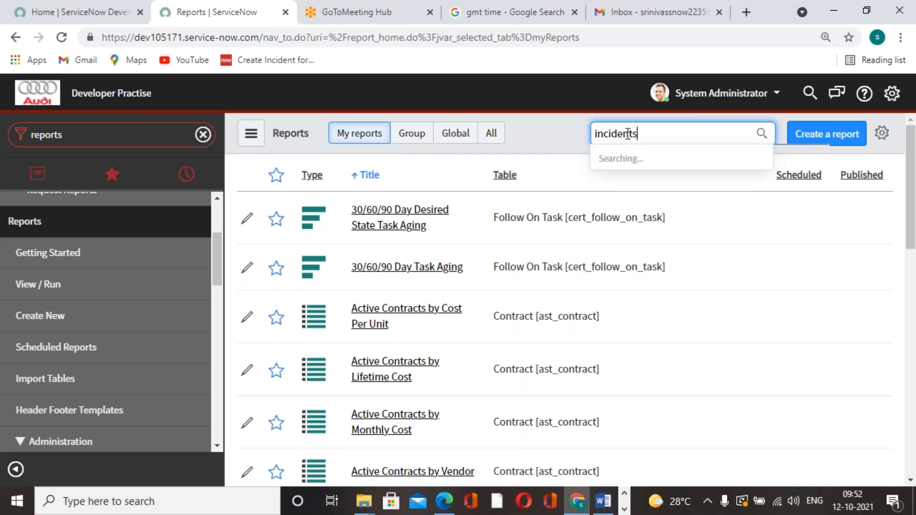
pyautogui.write(' by')
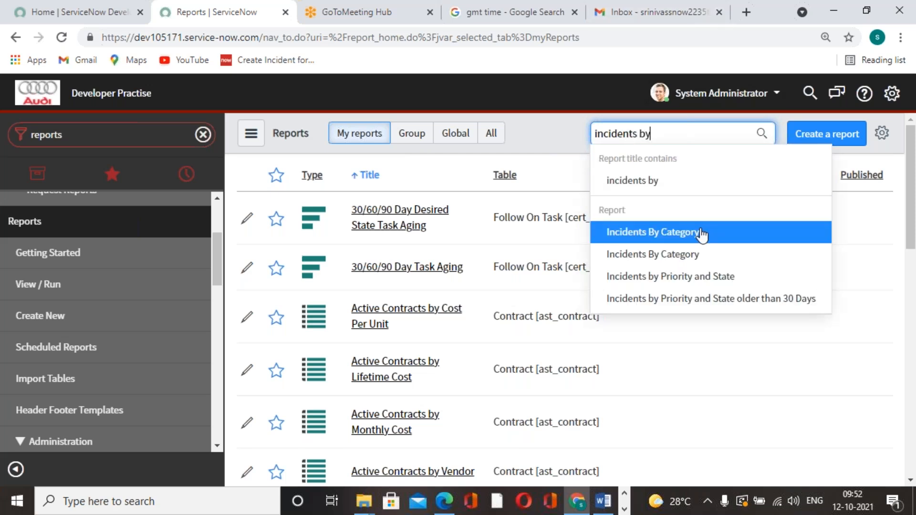
pyautogui.click(686, 258)
pyautogui.click(393, 215)
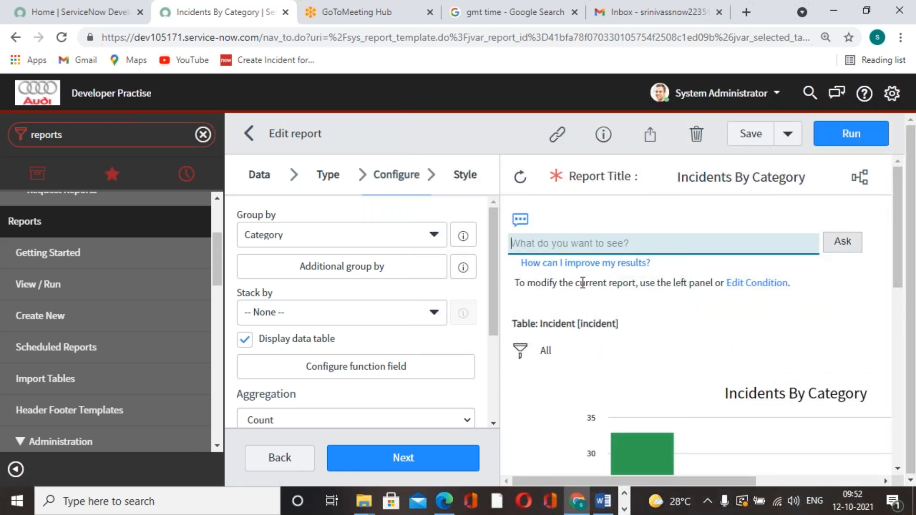
# Step: Copy the Incidents By Category report's link and open it in a new browser tab
pyautogui.click(552, 144)
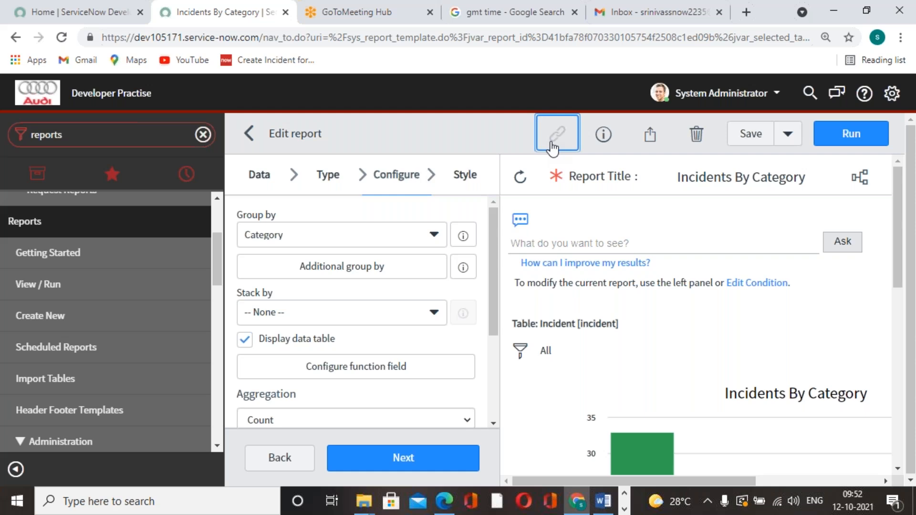
pyautogui.click(747, 15)
pyautogui.click(759, 41)
pyautogui.hotkey('ctrl', 'v')
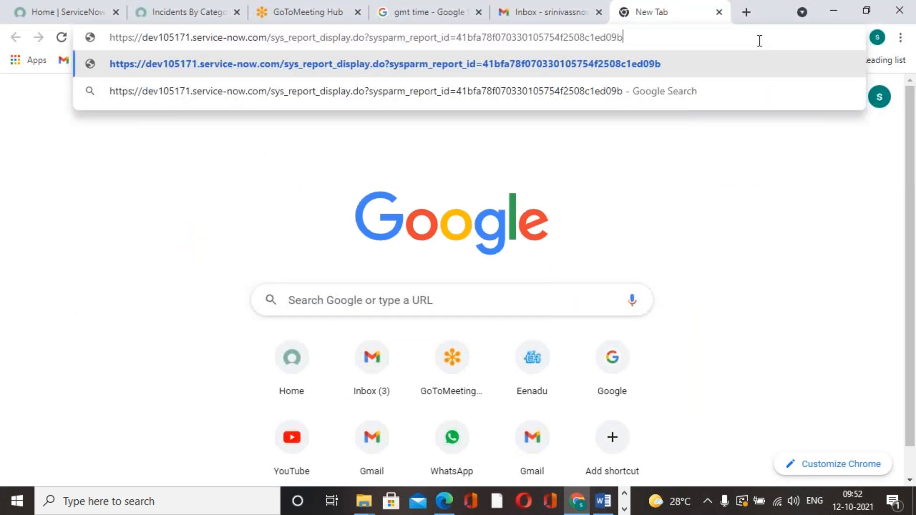
pyautogui.press('Return')
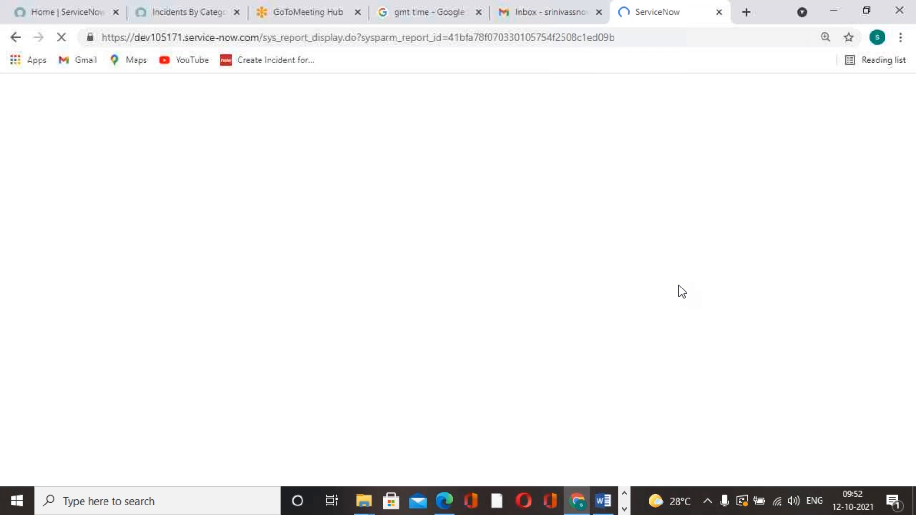
# Step: Return to the Incidents By Category report and examine its info details, from the group and user sharing down to the report description
pyautogui.click(217, 22)
pyautogui.click(609, 136)
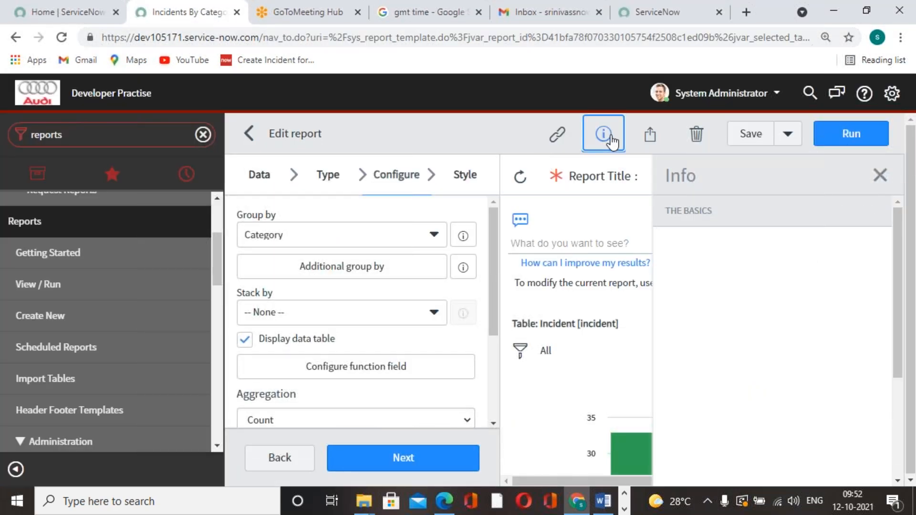
pyautogui.click(911, 205)
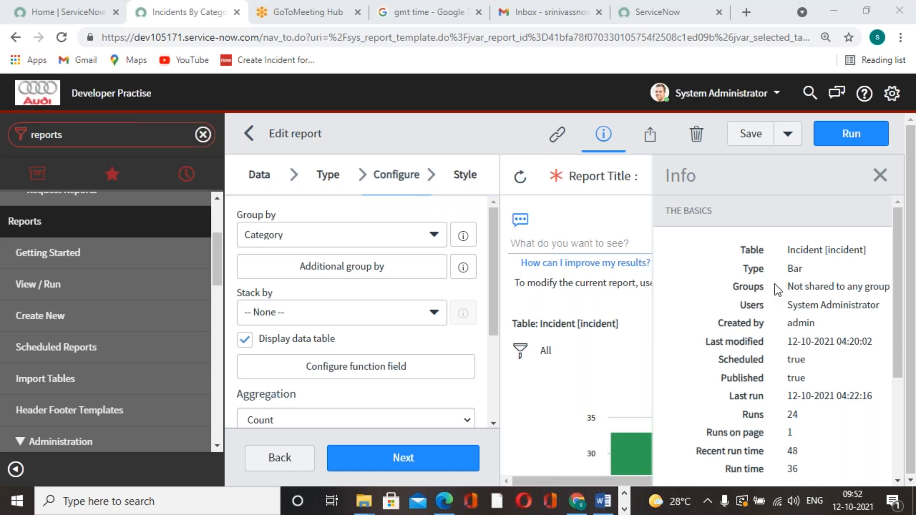
pyautogui.moveTo(786, 286); pyautogui.dragTo(874, 294)
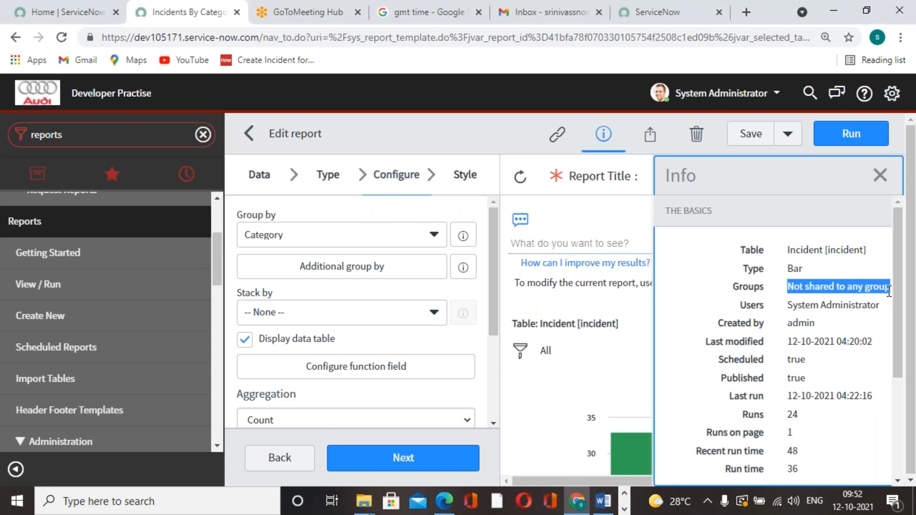
pyautogui.click(788, 309)
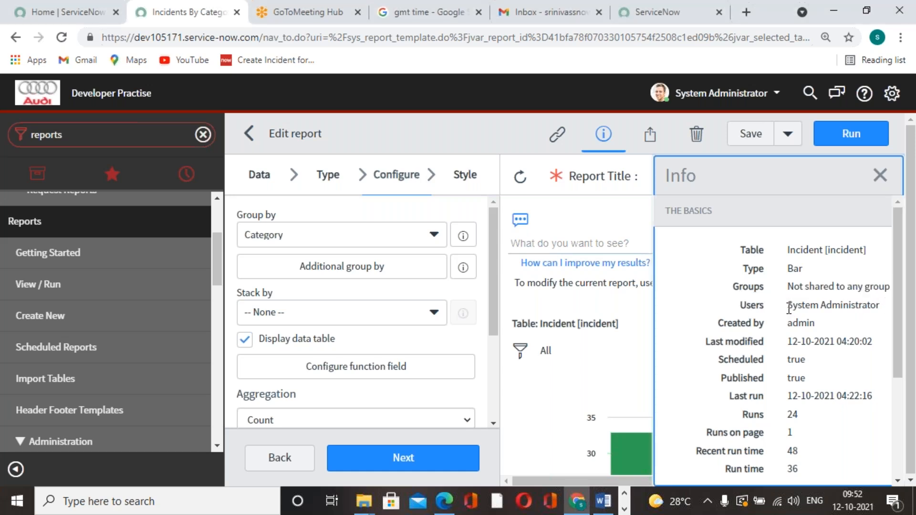
pyautogui.scroll(-3, 792, 296)
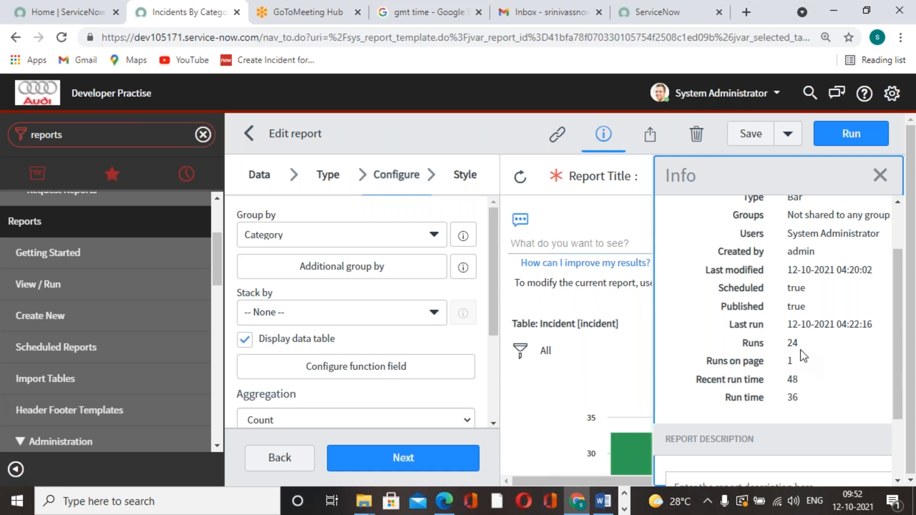
pyautogui.scroll(-2, 756, 374)
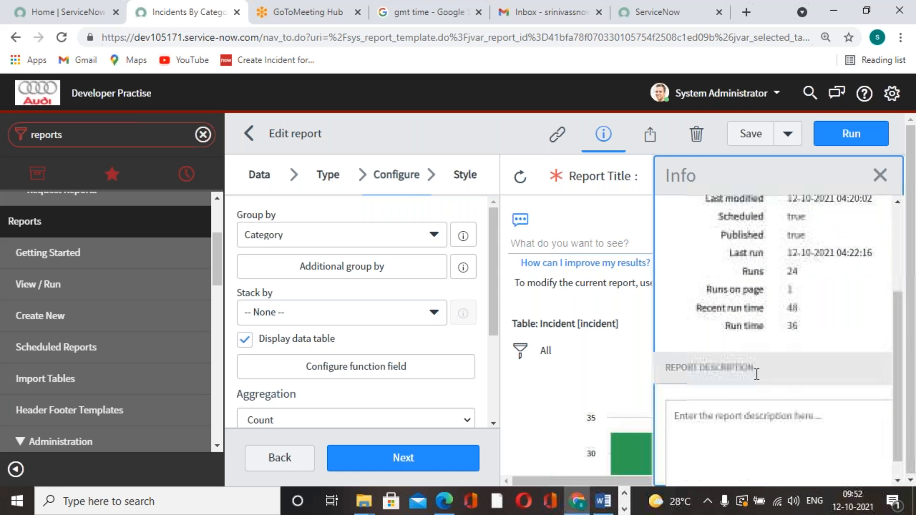
pyautogui.scroll(5, 756, 374)
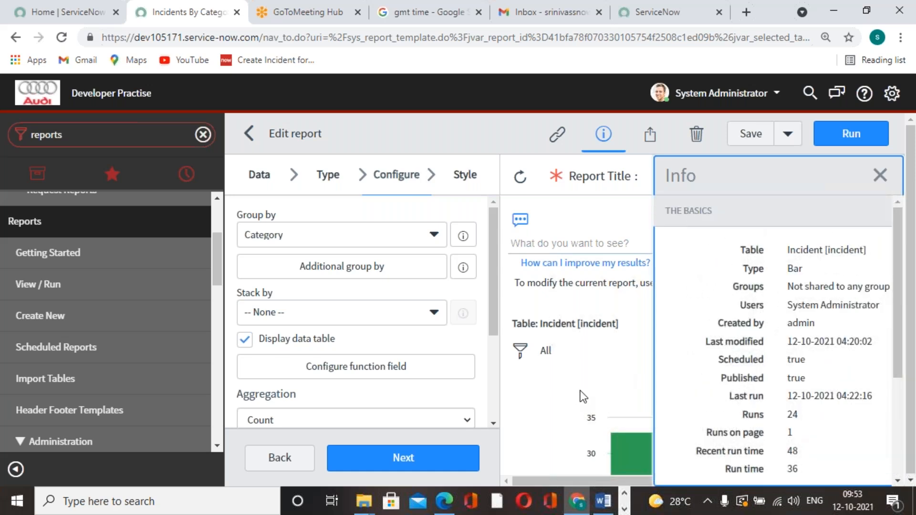
# Step: Set the report's sharing visibility to Everyone with the public role, confirm it, and reopen the sharing settings to check them
pyautogui.click(648, 138)
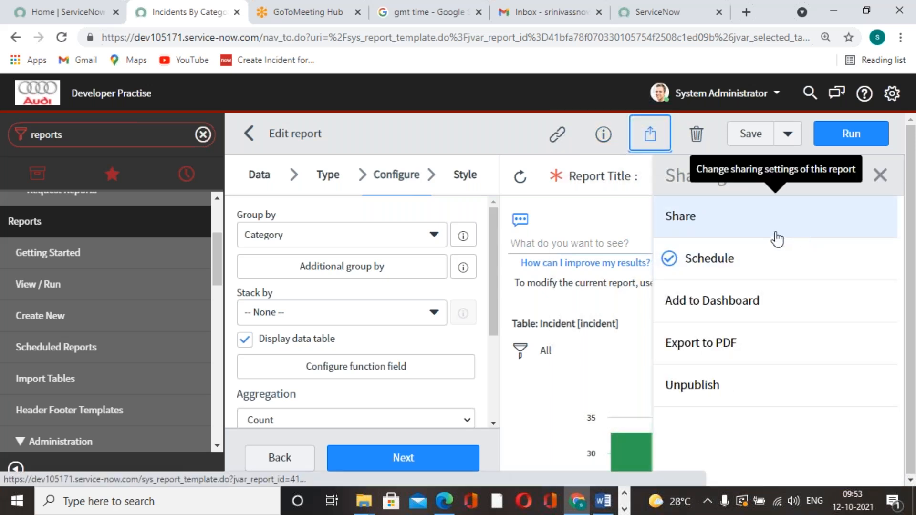
pyautogui.click(761, 228)
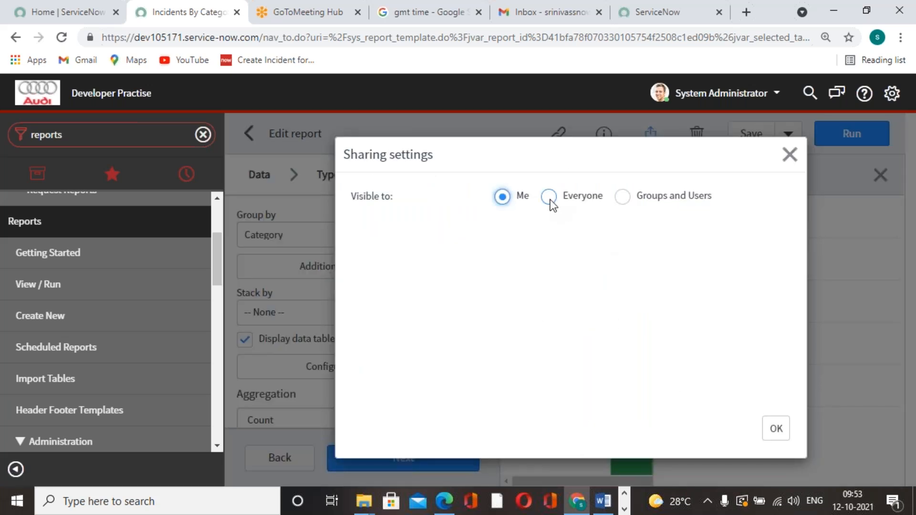
pyautogui.click(550, 198)
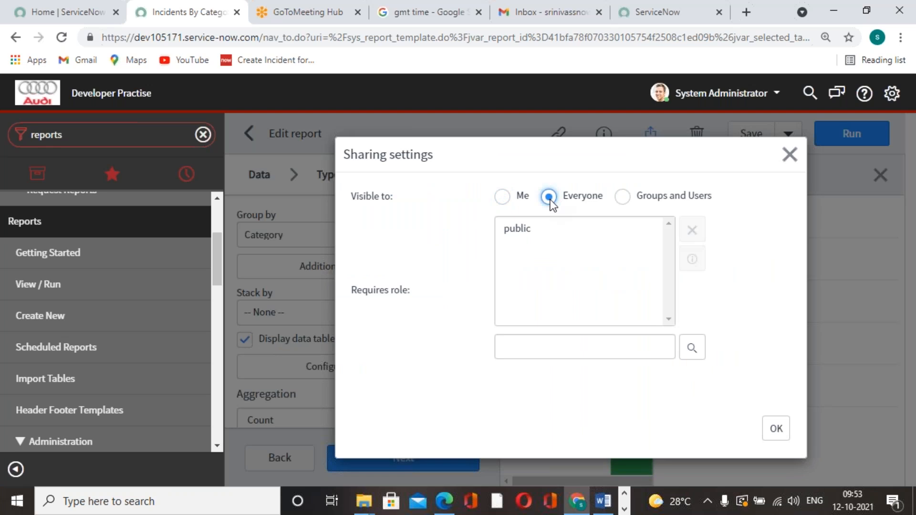
pyautogui.click(529, 229)
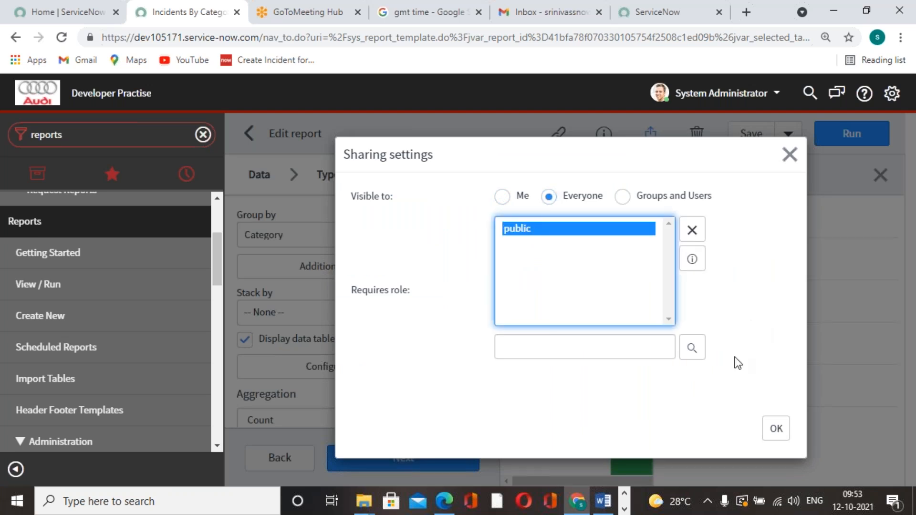
pyautogui.click(776, 428)
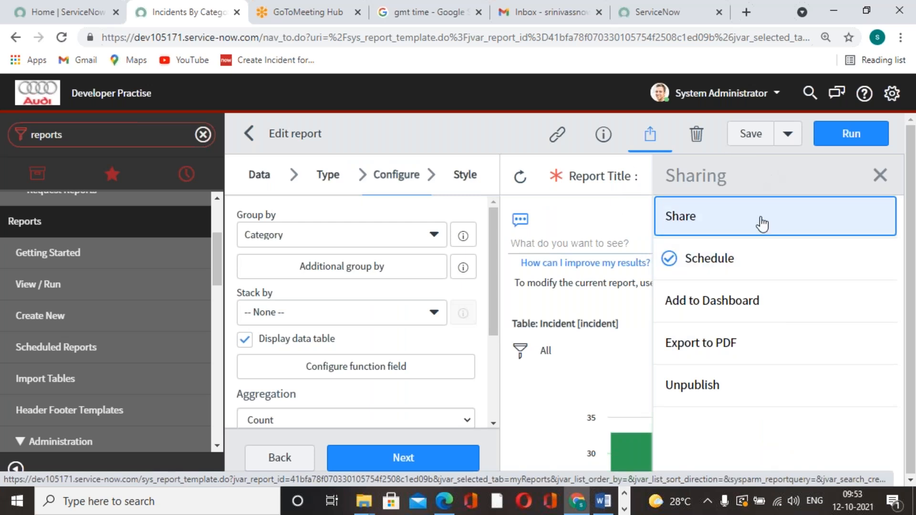
pyautogui.click(689, 220)
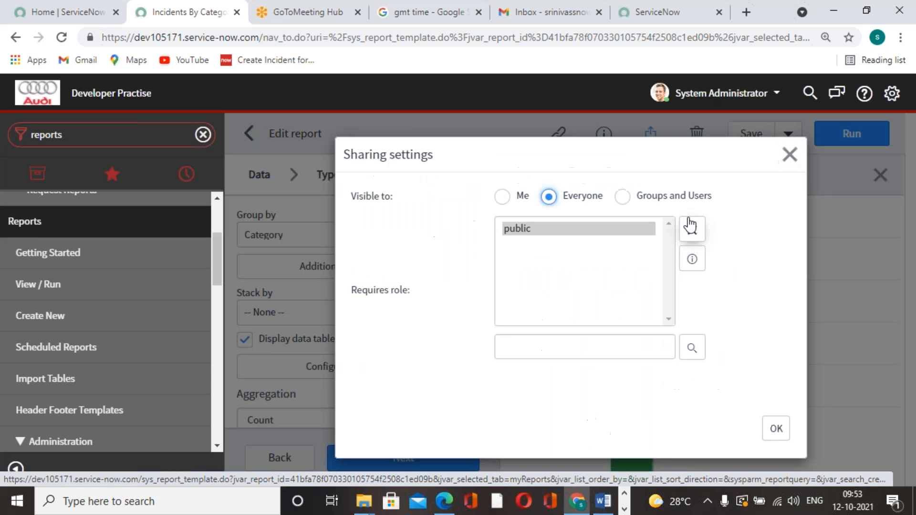
pyautogui.click(789, 155)
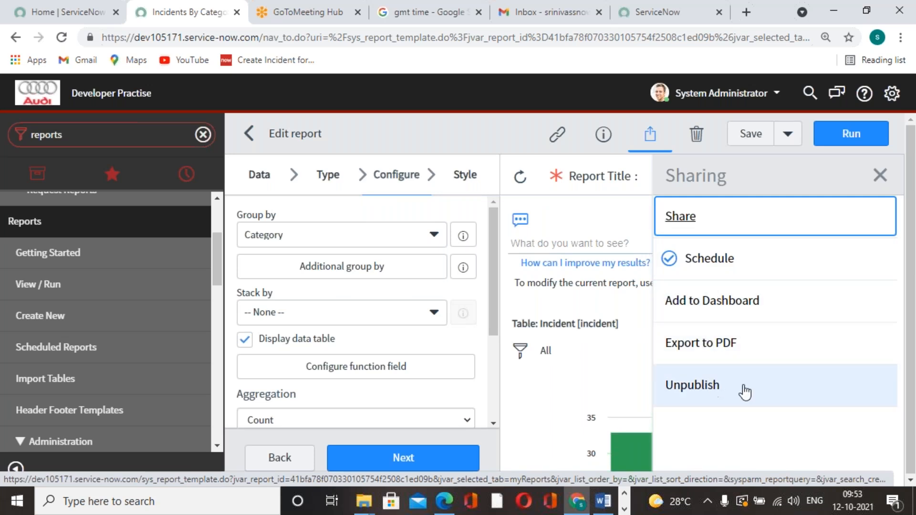
# Step: Start an email schedule for the Incidents By Category report and set it to run Monthly on day 12
pyautogui.click(700, 263)
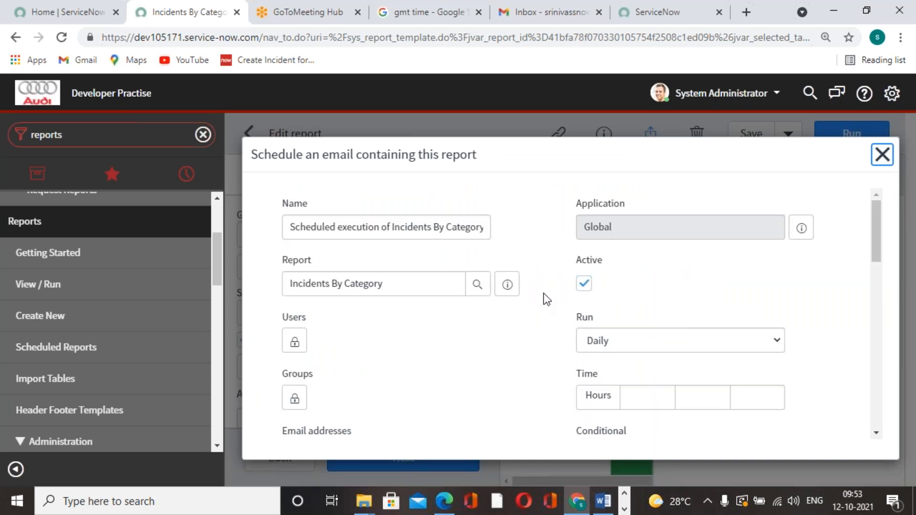
pyautogui.click(765, 339)
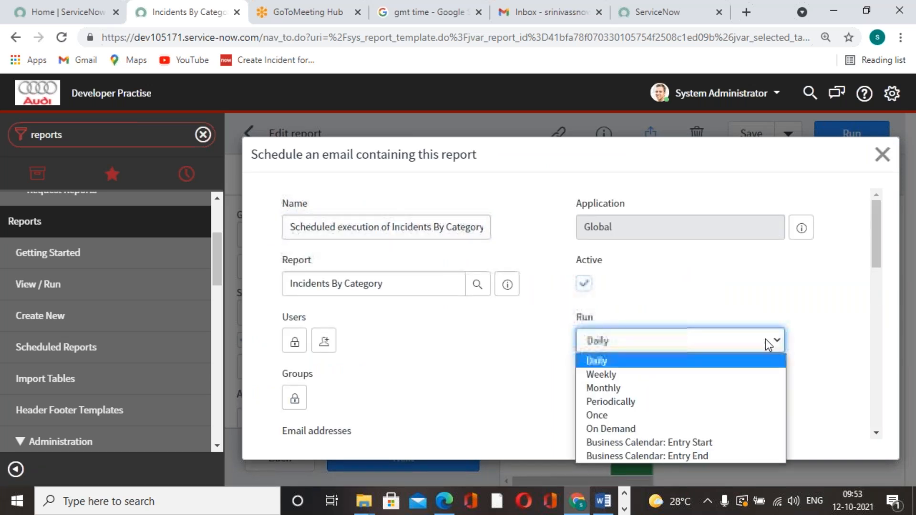
pyautogui.click(665, 387)
pyautogui.click(703, 399)
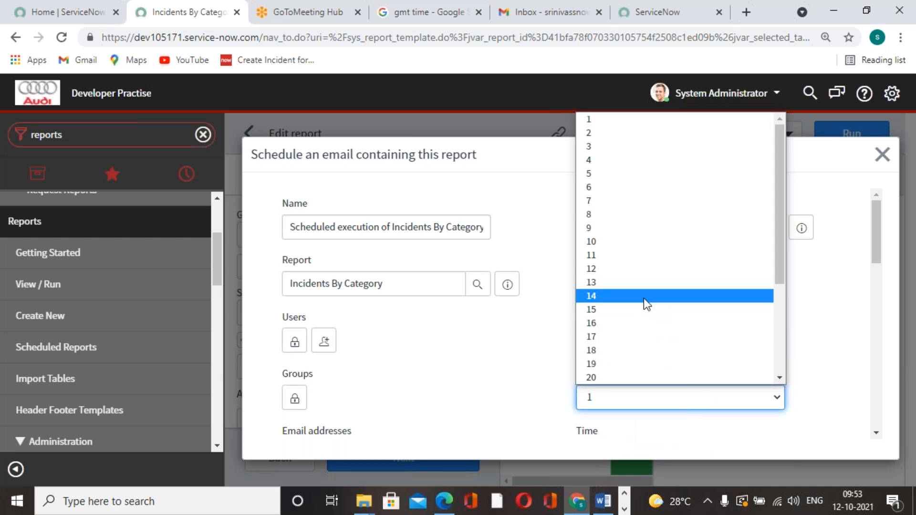
pyautogui.click(631, 271)
# Step: Refresh the GMT time search results to check the current time, and set the schedule's run time to 04:26:00
pyautogui.click(434, 13)
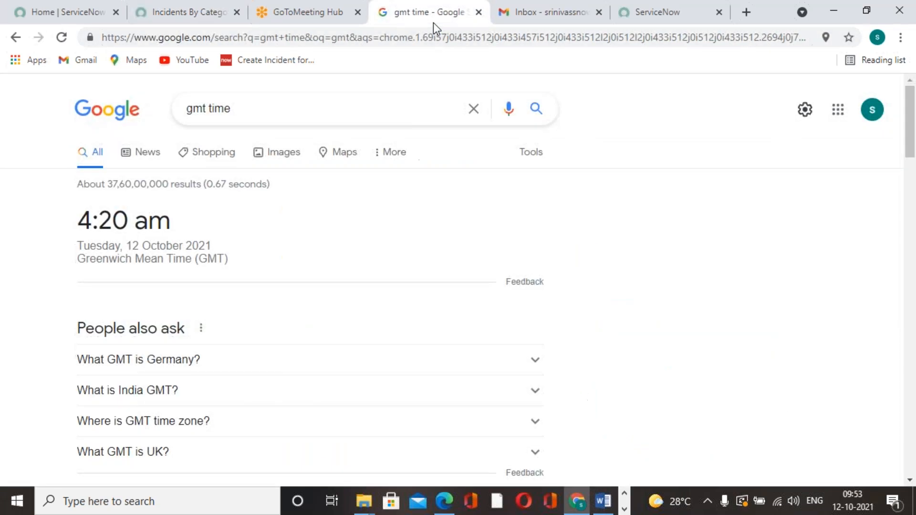
pyautogui.click(62, 38)
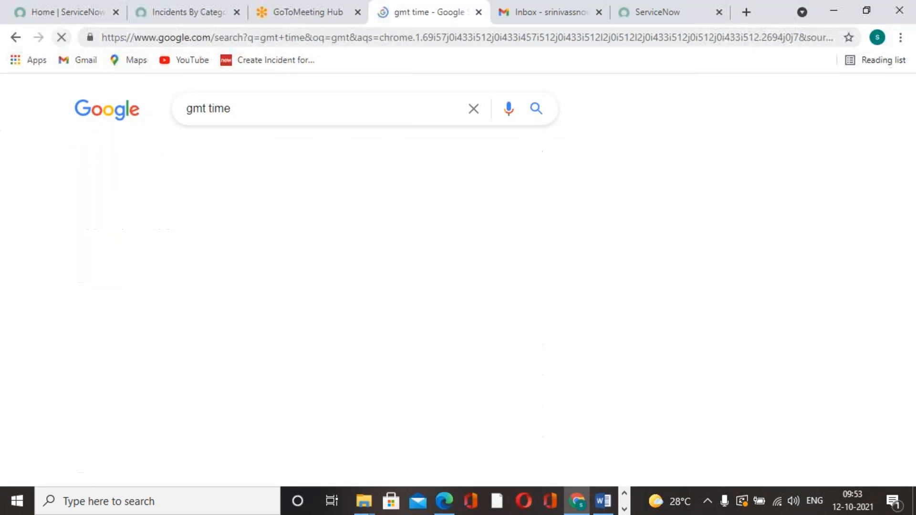
pyautogui.click(208, 13)
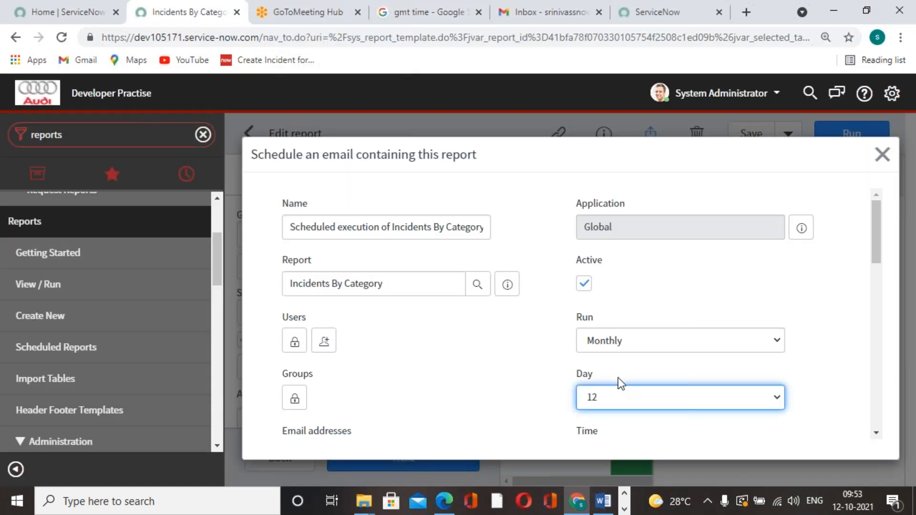
pyautogui.scroll(-4, 632, 391)
pyautogui.click(647, 245)
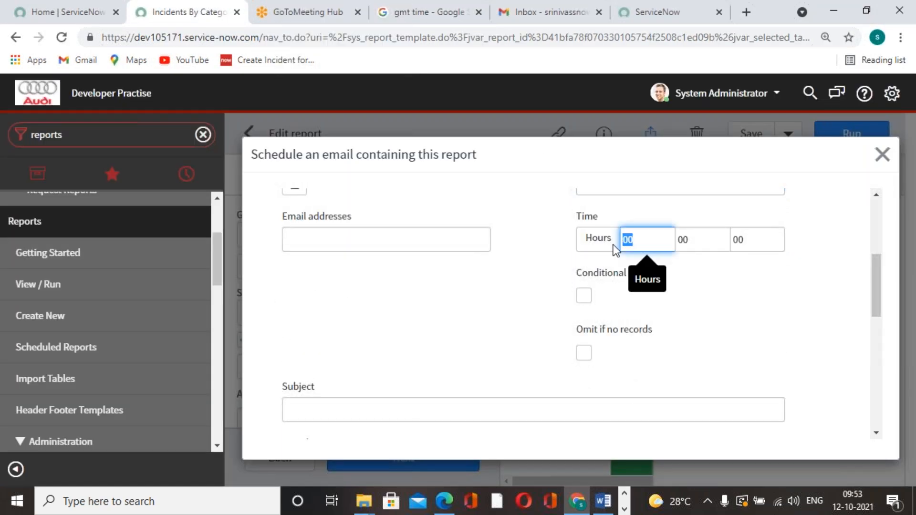
pyautogui.write('04')
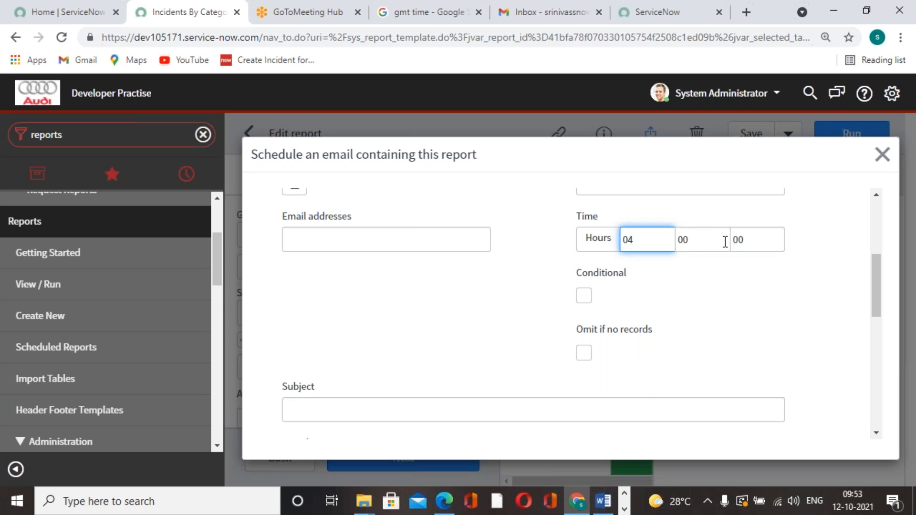
pyautogui.click(712, 240)
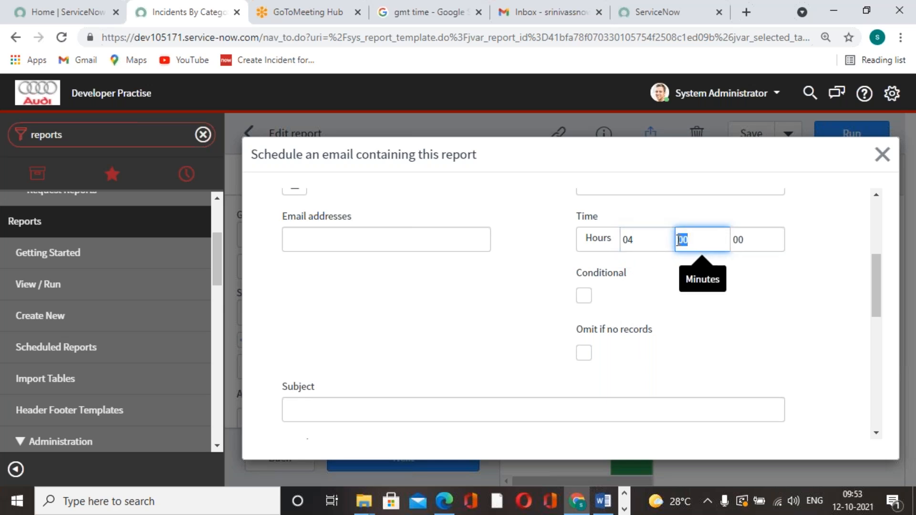
pyautogui.click(437, 21)
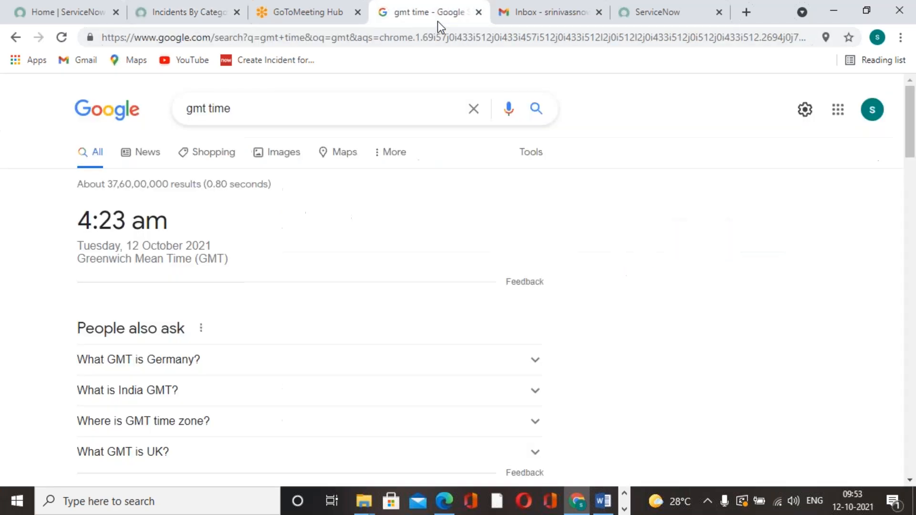
pyautogui.click(164, 12)
pyautogui.write('26')
pyautogui.click(782, 305)
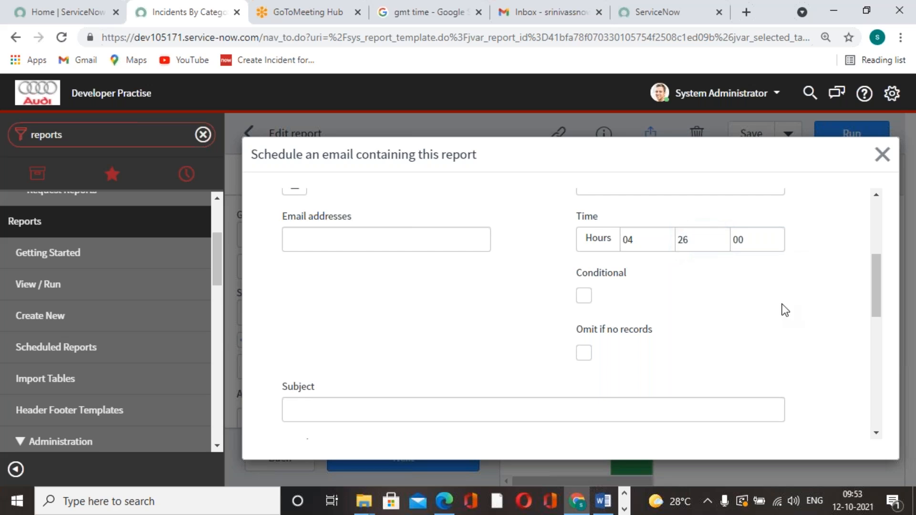
# Step: Look through the remaining email schedule fields and submit the schedule without recipients
pyautogui.scroll(-5, 382, 308)
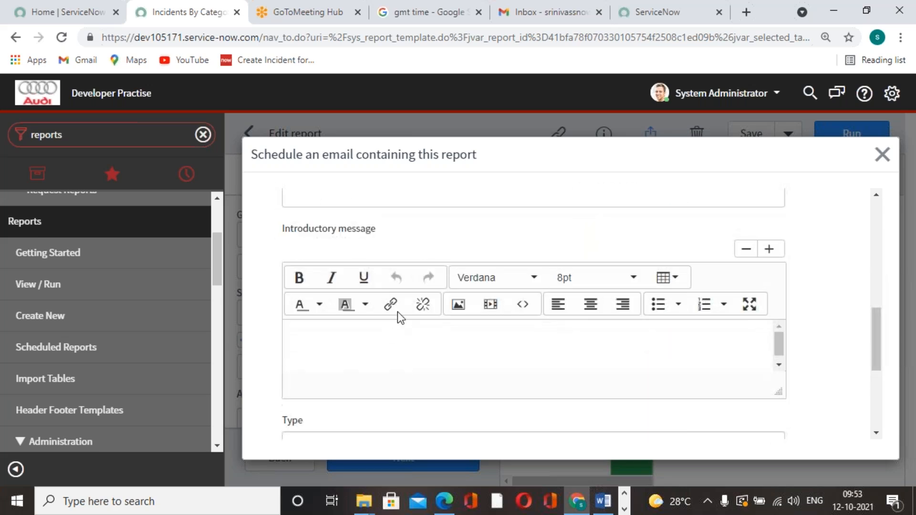
pyautogui.scroll(1, 416, 305)
pyautogui.scroll(-5, 420, 315)
pyautogui.click(302, 378)
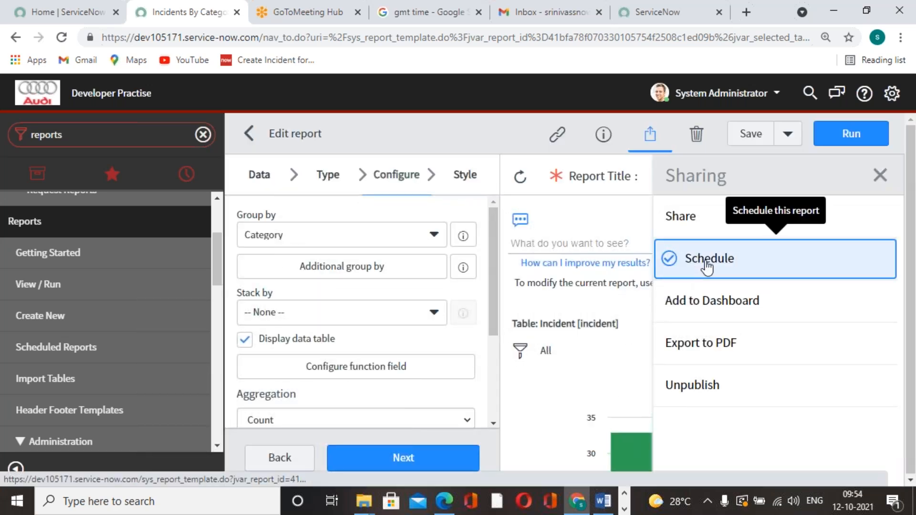
# Step: Start another email schedule for the report, unlock its Users list, and enter the recipient's email in the Email addresses field
pyautogui.click(704, 265)
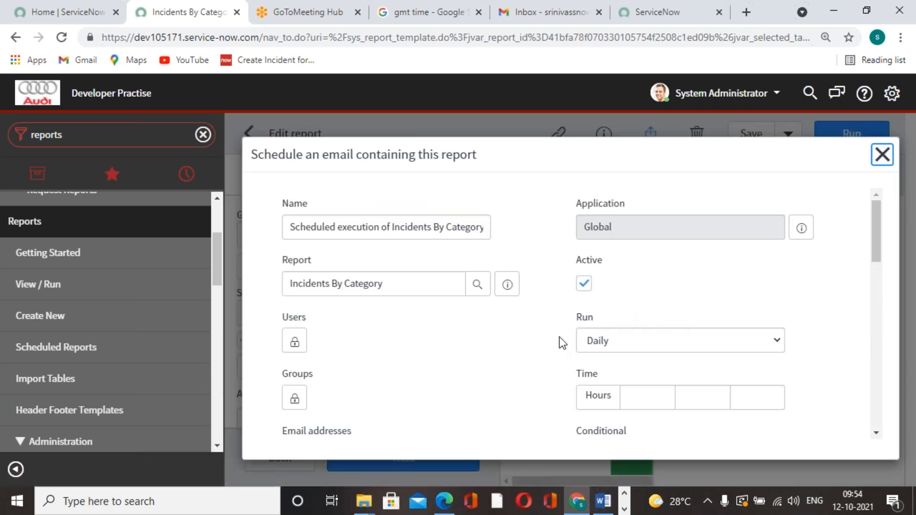
pyautogui.scroll(-2, 557, 337)
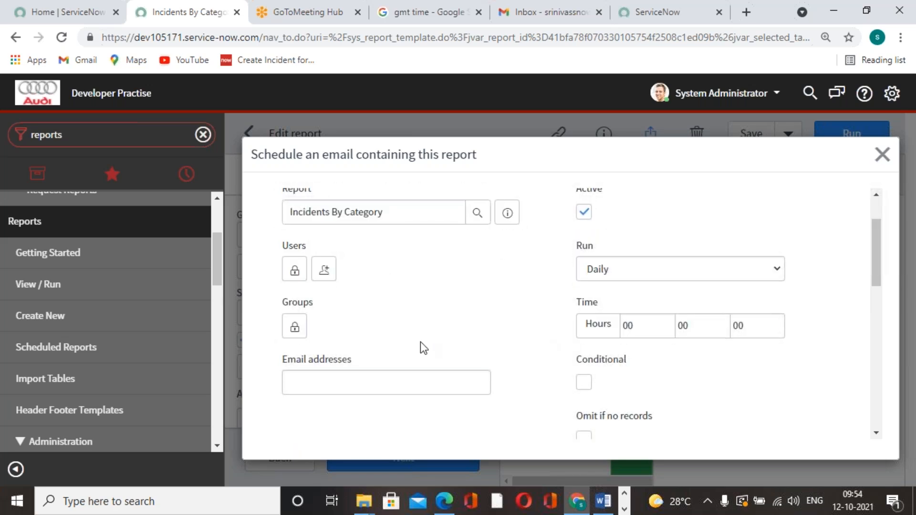
pyautogui.click(296, 266)
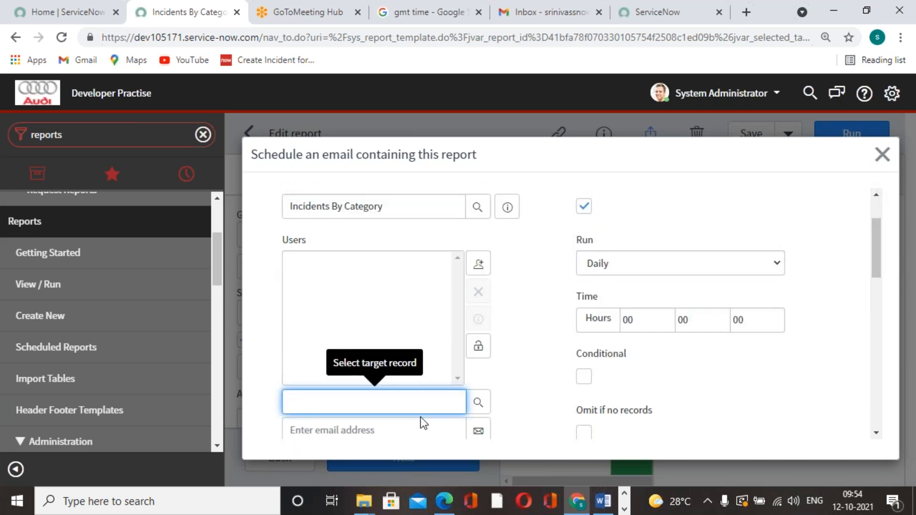
pyautogui.scroll(-3, 421, 420)
pyautogui.scroll(3, 414, 399)
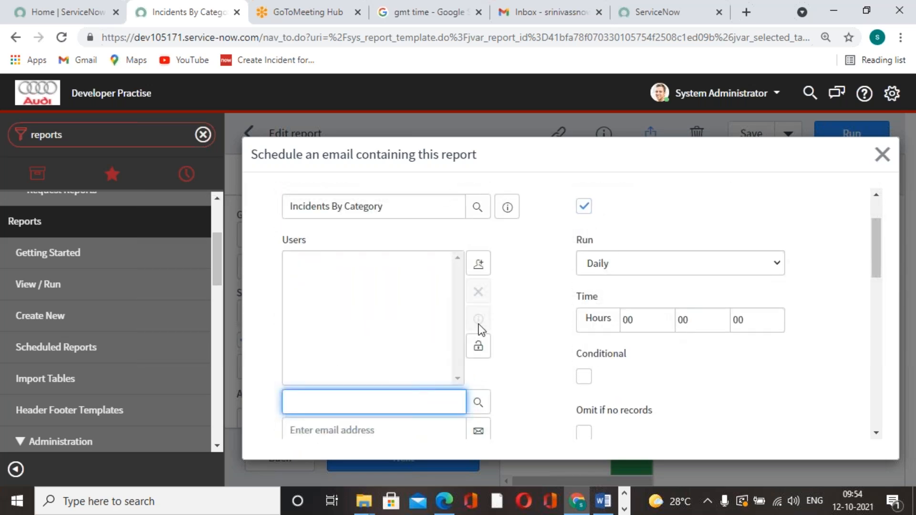
pyautogui.scroll(-4, 431, 397)
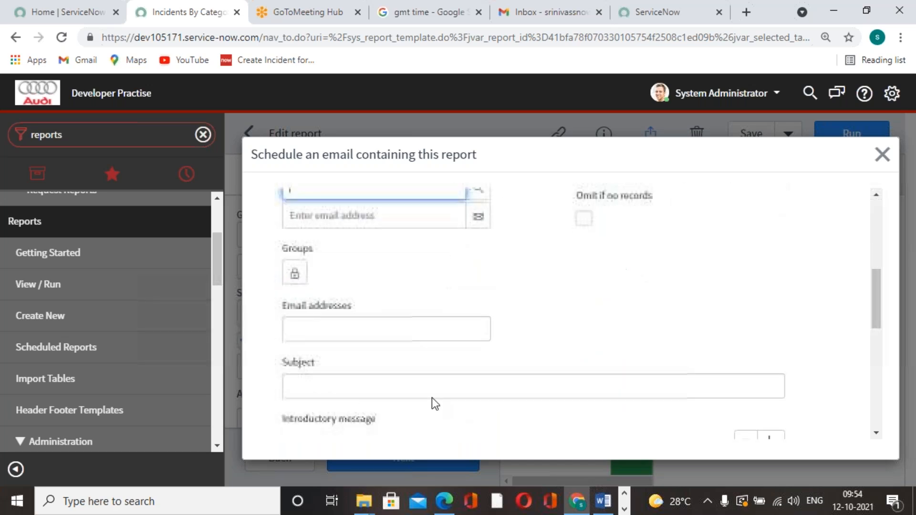
pyautogui.click(396, 324)
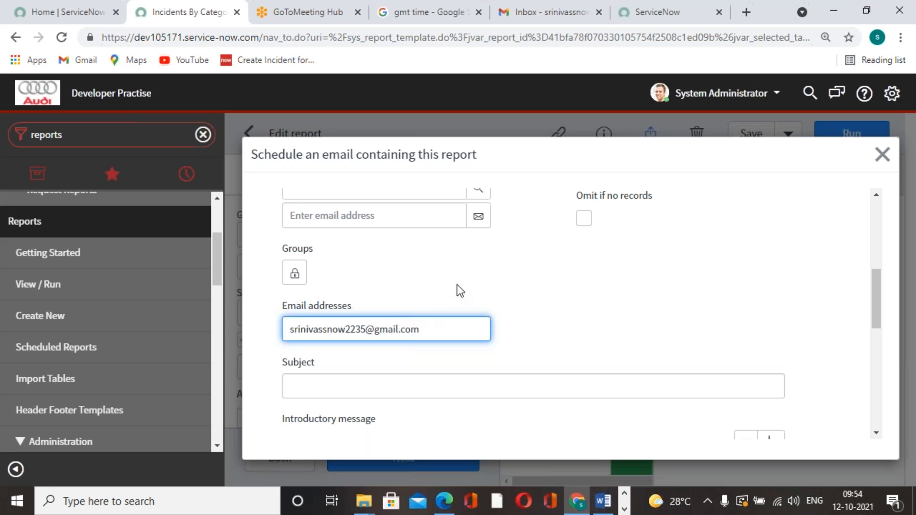
# Step: Copy the recipient's email address into the schedule's Users list, add it, and lock the list
pyautogui.moveTo(415, 331); pyautogui.dragTo(290, 330)
pyautogui.hotkey('ctrl', 'c')
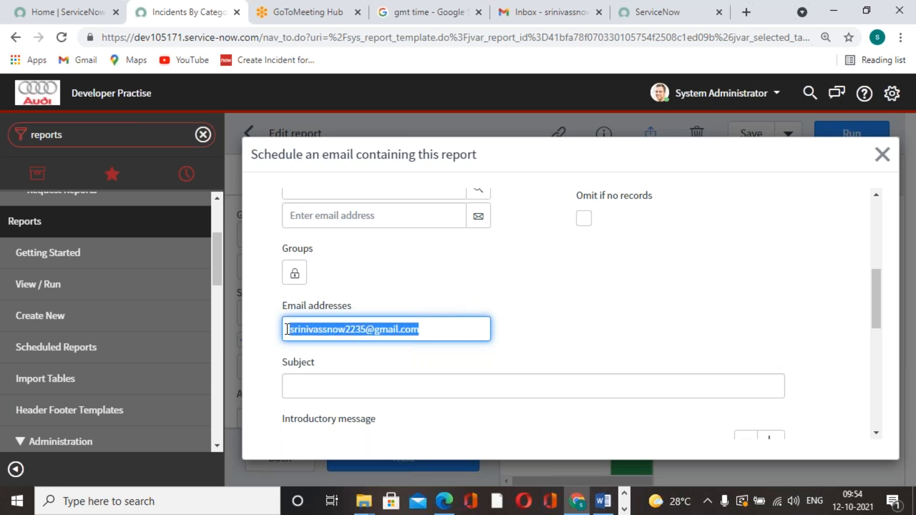
pyautogui.click(386, 215)
pyautogui.hotkey('ctrl', 'v')
pyautogui.click(478, 217)
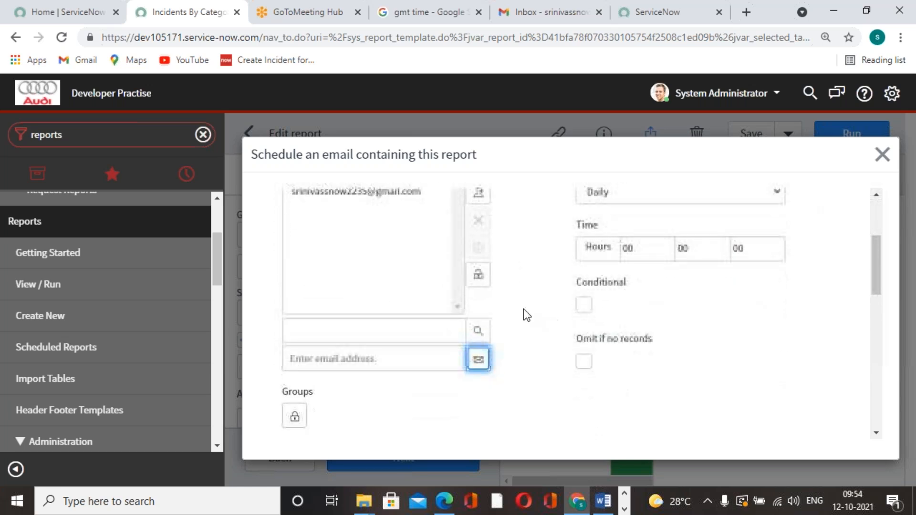
pyautogui.click(479, 276)
pyautogui.click(383, 342)
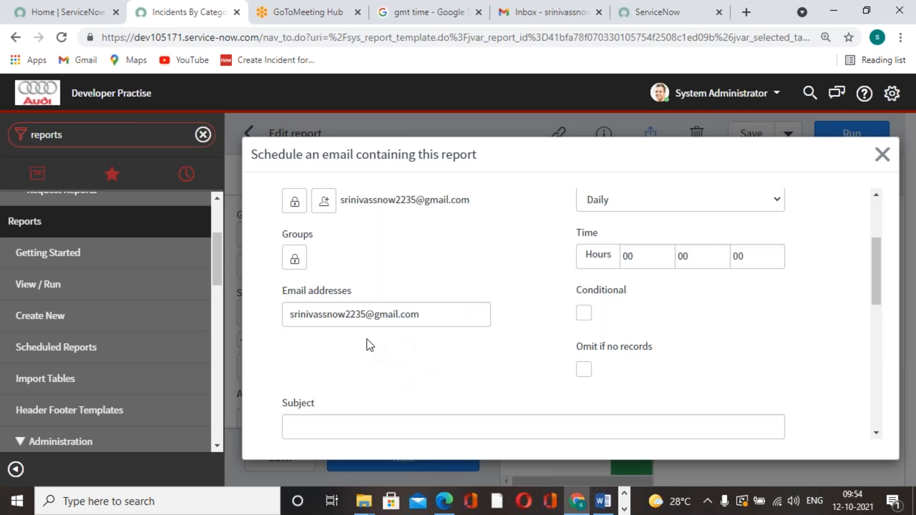
# Step: Set the new email schedule to run Monthly on day 12
pyautogui.scroll(2, 343, 323)
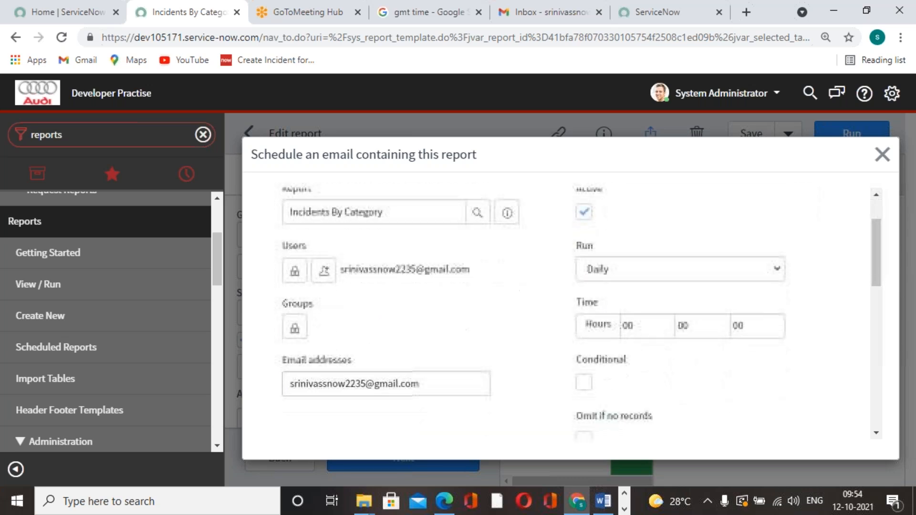
pyautogui.scroll(2, 423, 310)
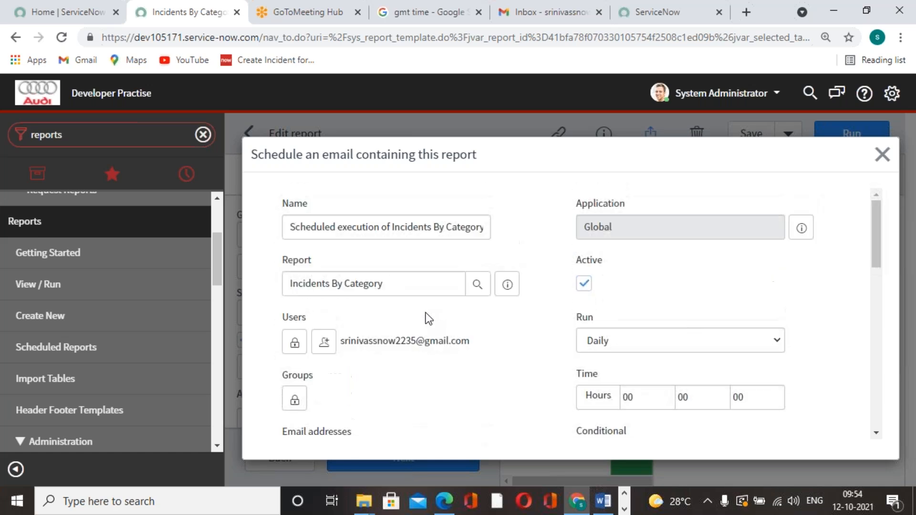
pyautogui.click(763, 340)
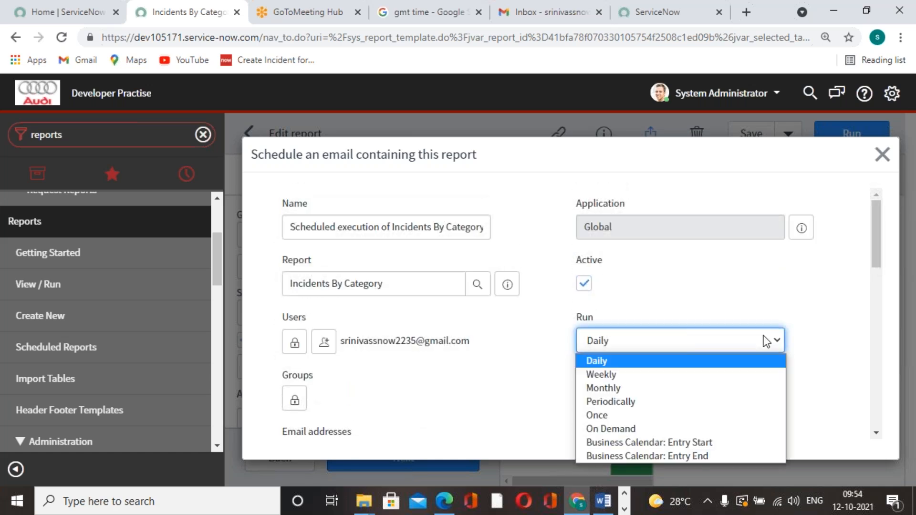
pyautogui.click(672, 395)
pyautogui.click(697, 393)
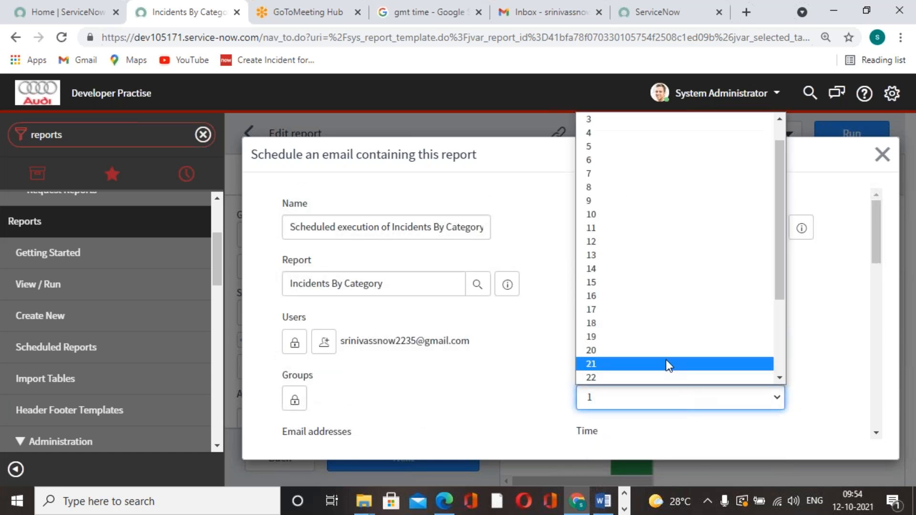
pyautogui.click(620, 241)
# Step: Set the new email schedule's run time to 04 hours and 26 minutes
pyautogui.scroll(-4, 668, 356)
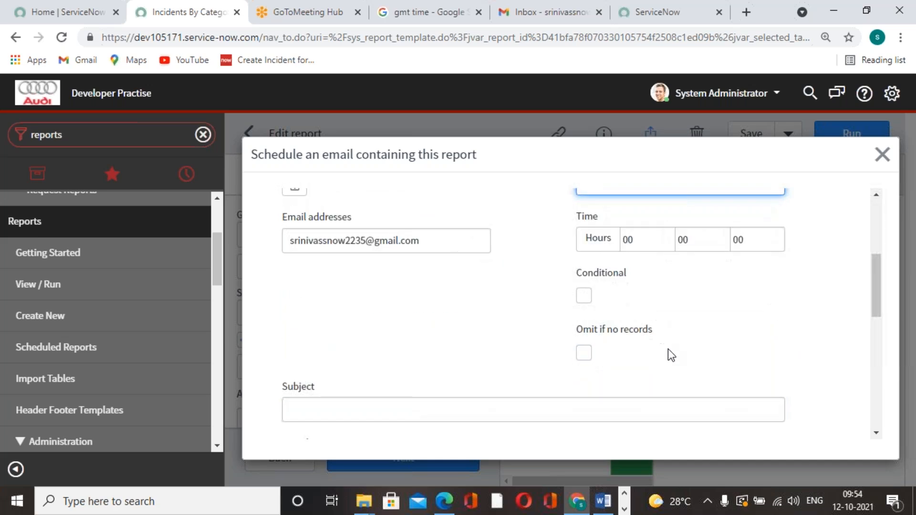
pyautogui.click(651, 243)
pyautogui.write('04')
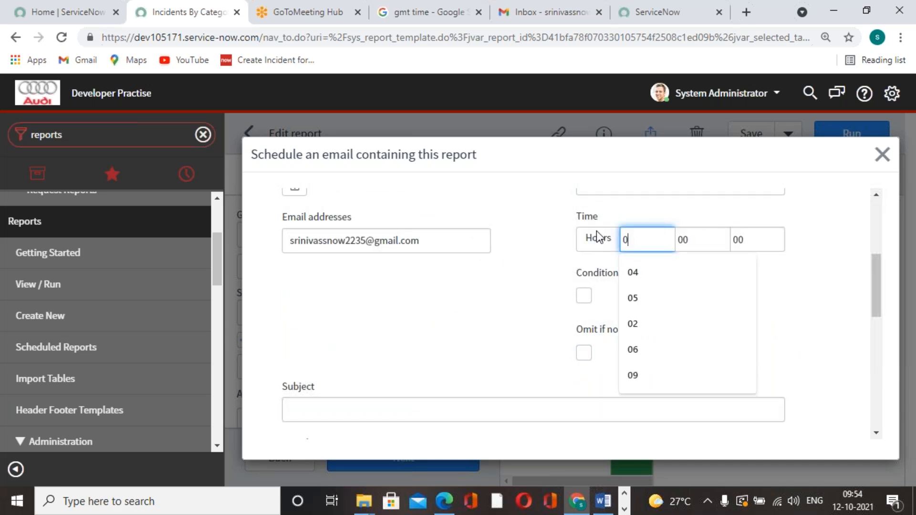
pyautogui.write('26')
pyautogui.click(722, 348)
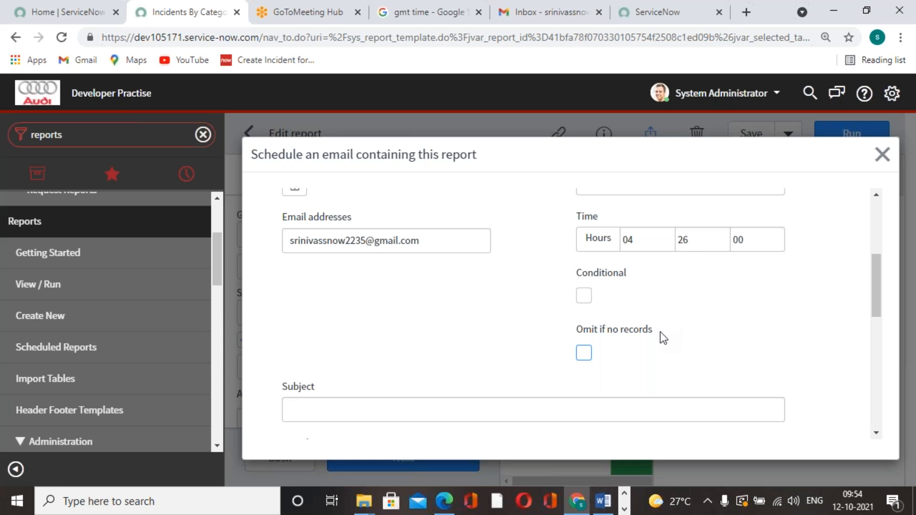
# Step: Enter "Incidents by Category" as the subject of the scheduled email
pyautogui.scroll(-4, 692, 305)
pyautogui.click(658, 196)
pyautogui.scroll(2, 803, 328)
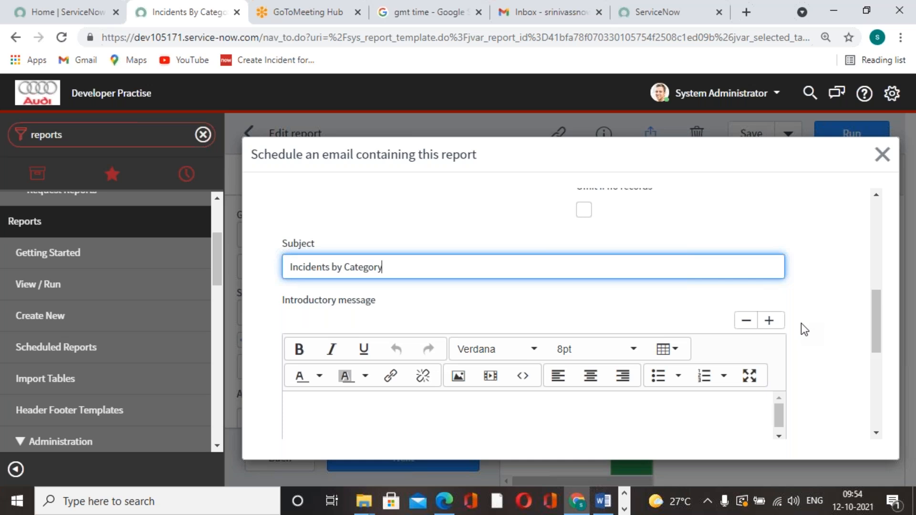
pyautogui.click(769, 239)
# Step: Review the schedule's fields, keep the PDF-landscape output type, and submit the email schedule
pyautogui.scroll(-4, 768, 239)
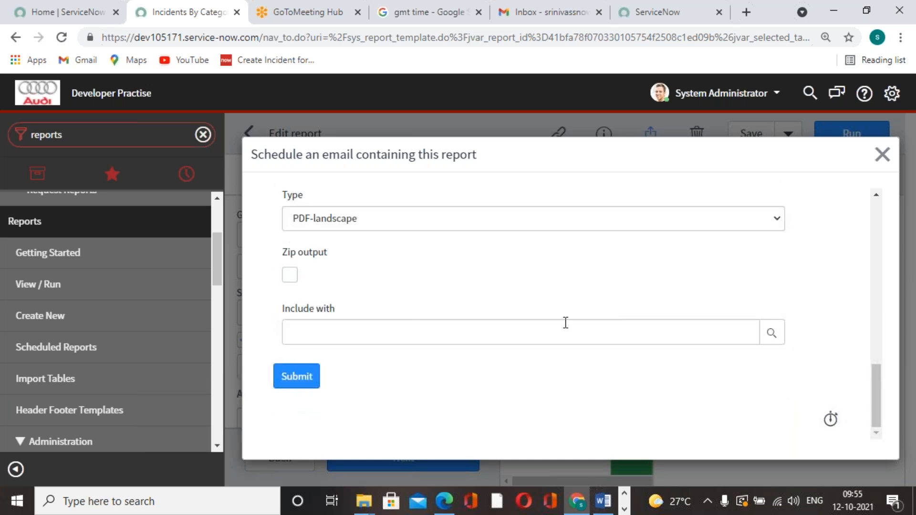
pyautogui.scroll(2, 443, 340)
pyautogui.scroll(-2, 445, 341)
pyautogui.scroll(2, 445, 342)
pyautogui.scroll(-2, 444, 341)
pyautogui.scroll(5, 573, 328)
pyautogui.scroll(5, 574, 330)
pyautogui.scroll(-10, 574, 329)
pyautogui.click(292, 381)
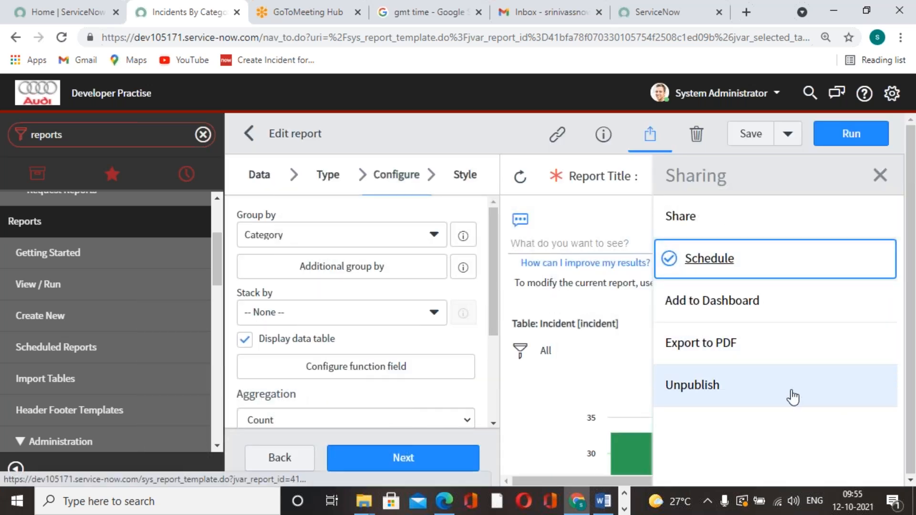
# Step: Save the Incidents By Category report and run it
pyautogui.click(763, 133)
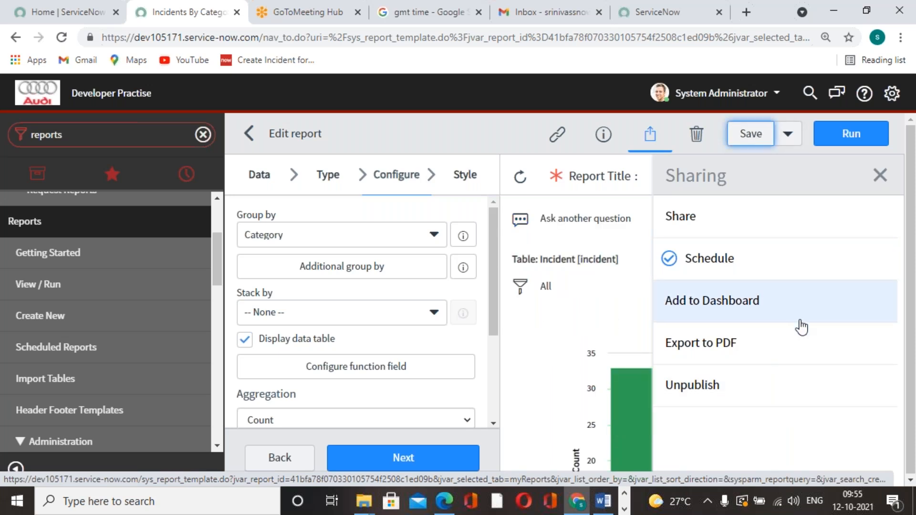
pyautogui.click(852, 136)
pyautogui.click(803, 106)
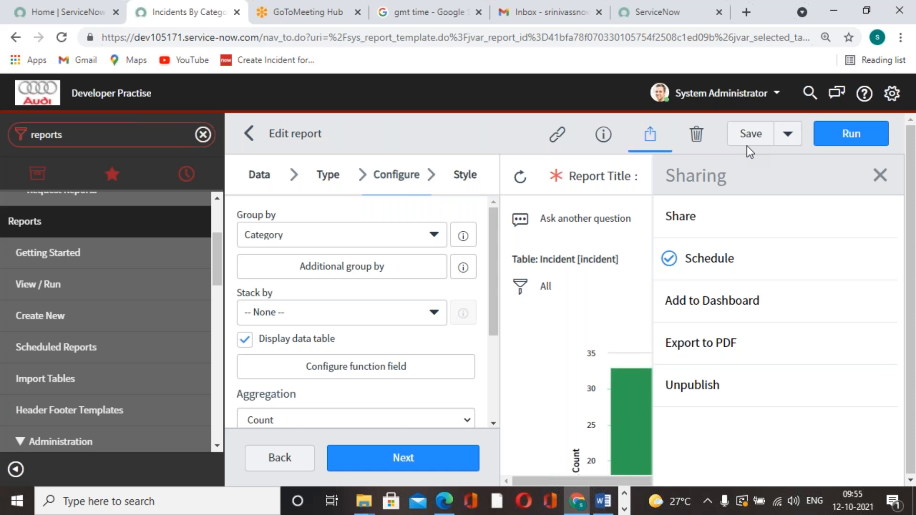
# Step: Refresh the GMT time search result and check the reloaded Gmail inbox for the scheduled report email
pyautogui.click(414, 21)
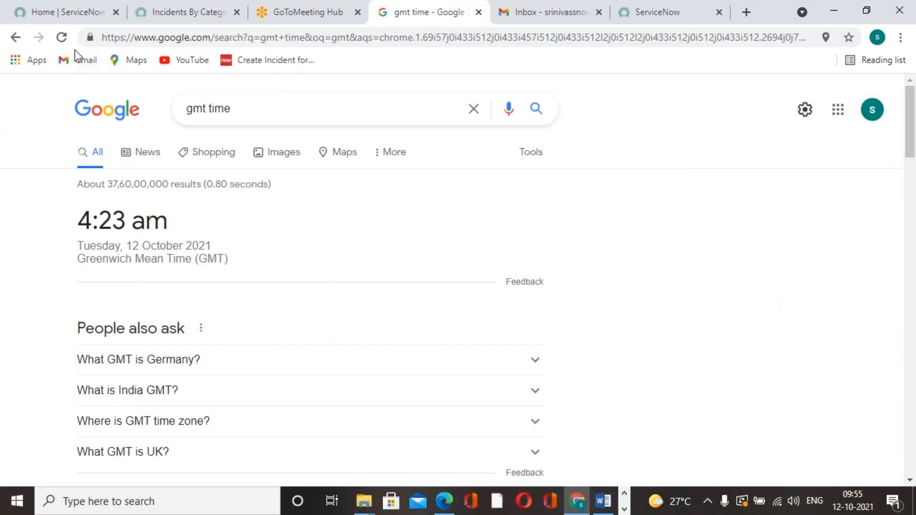
pyautogui.click(62, 38)
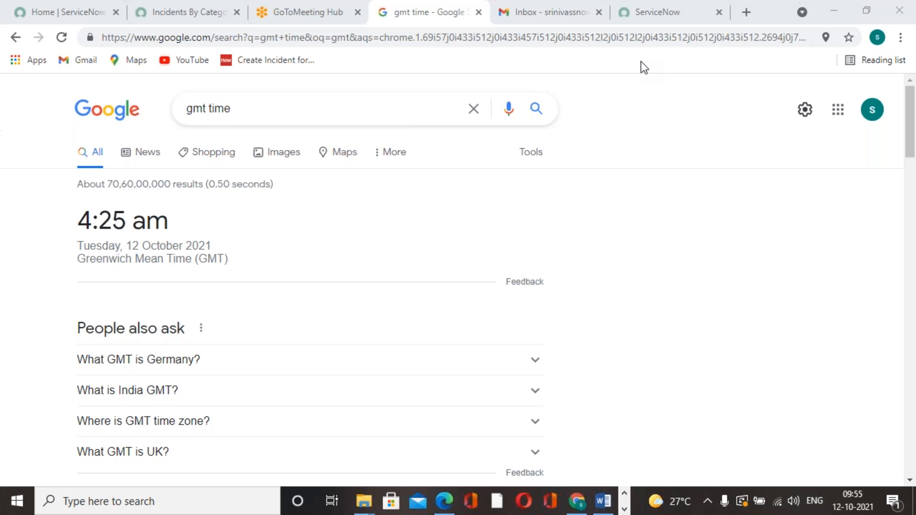
pyautogui.click(675, 14)
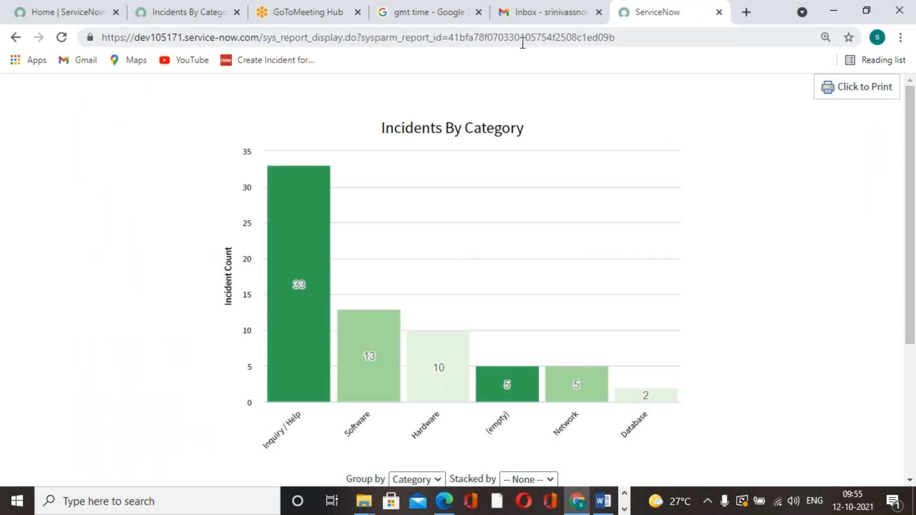
pyautogui.click(505, 21)
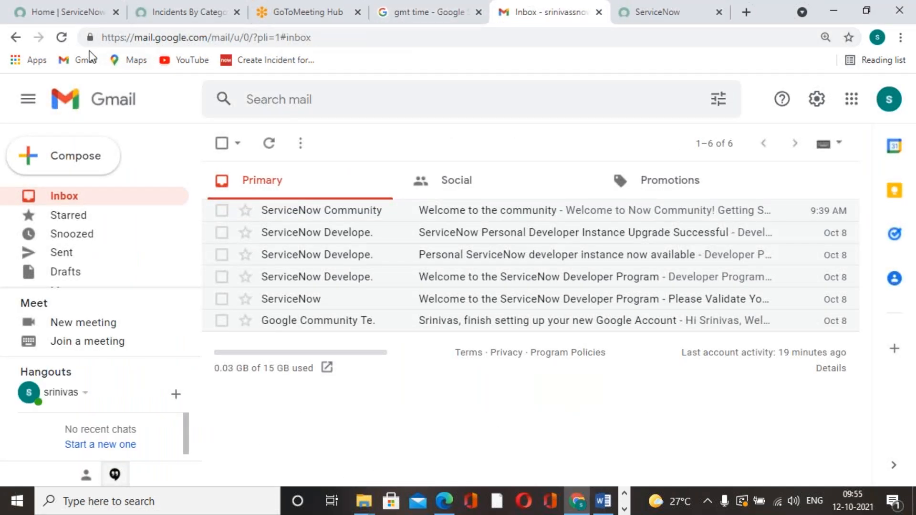
pyautogui.click(62, 37)
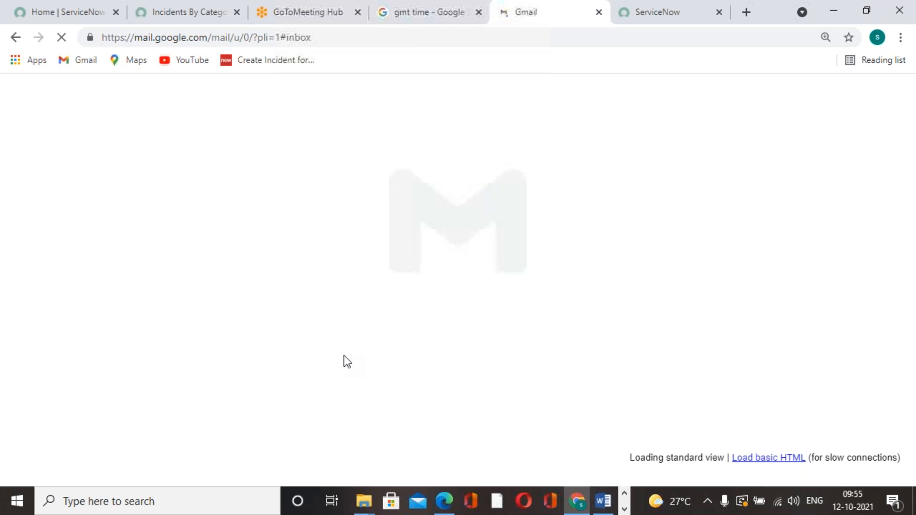
pyautogui.click(408, 22)
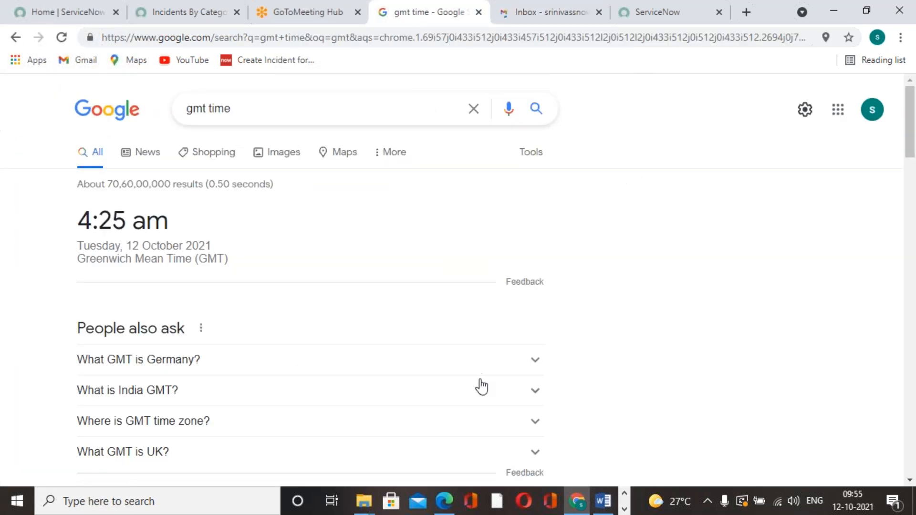
# Step: Look through the email schedule form of the Incidents By Category report and close it without submitting
pyautogui.click(208, 14)
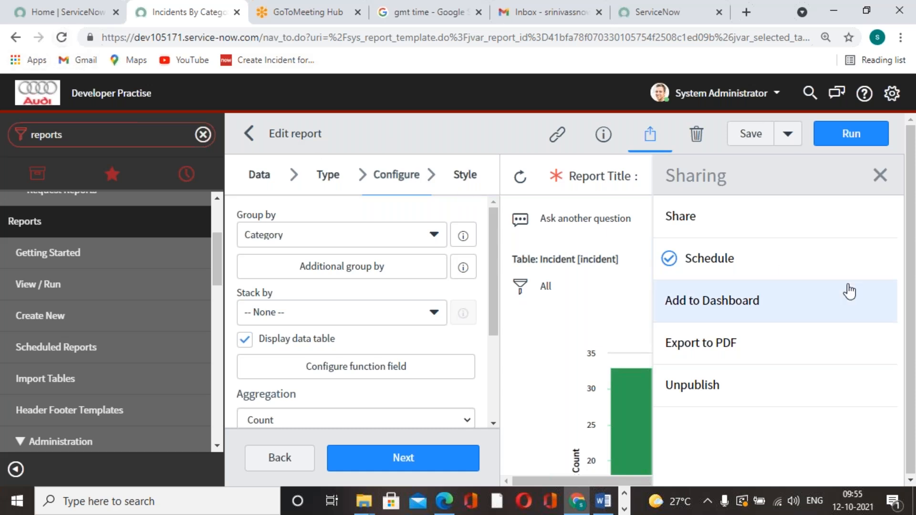
pyautogui.click(755, 271)
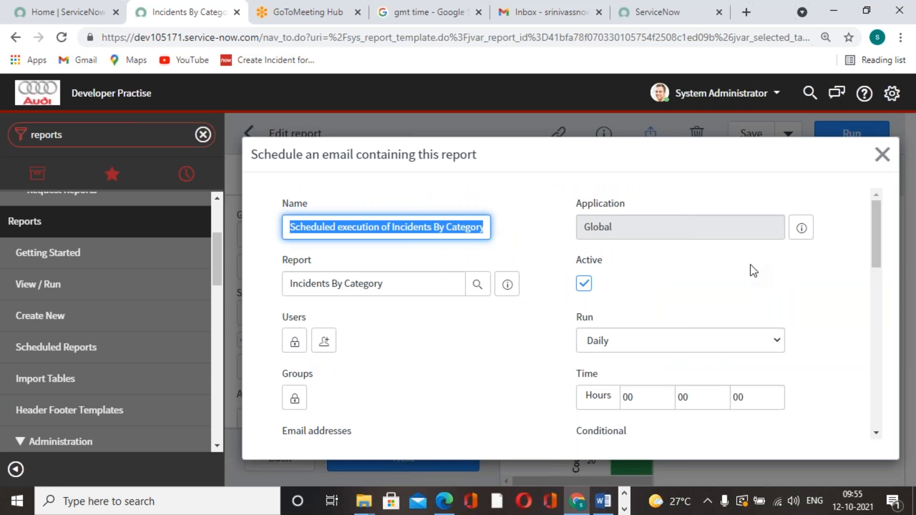
pyautogui.click(421, 363)
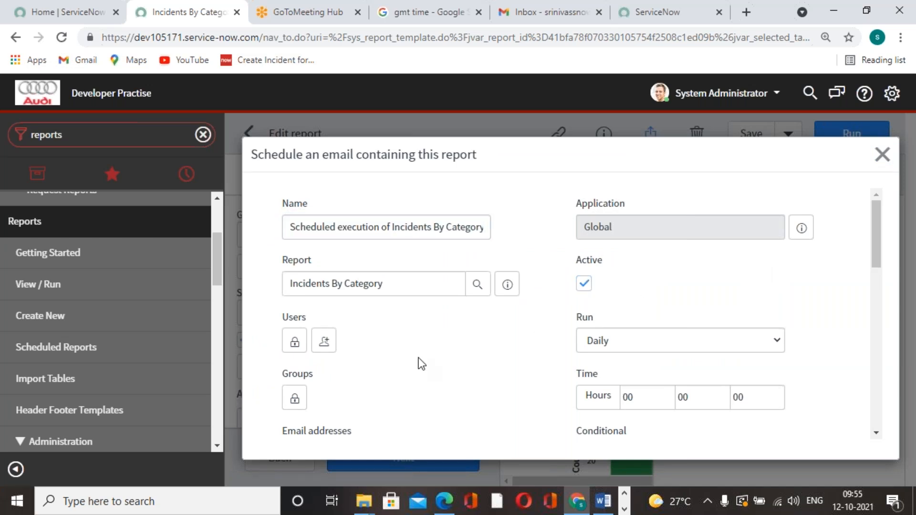
pyautogui.scroll(-15, 418, 358)
pyautogui.scroll(15, 420, 364)
pyautogui.click(913, 156)
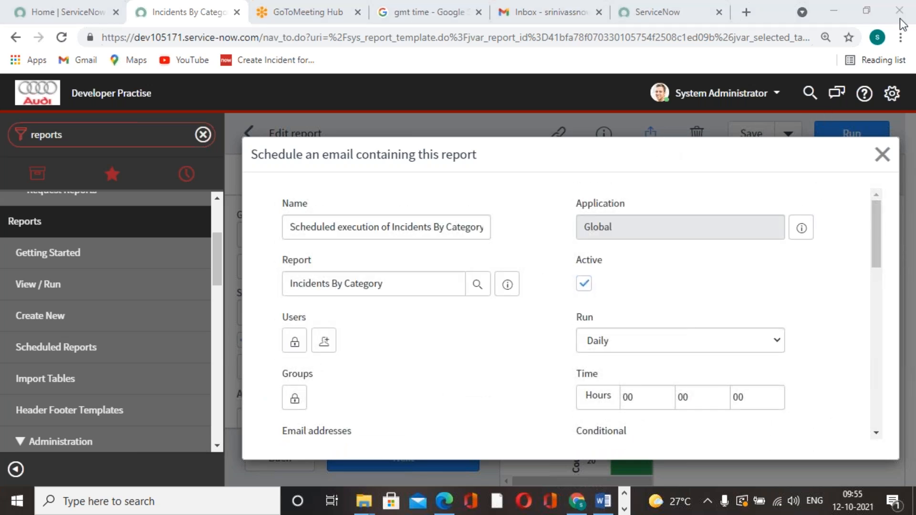
pyautogui.click(883, 155)
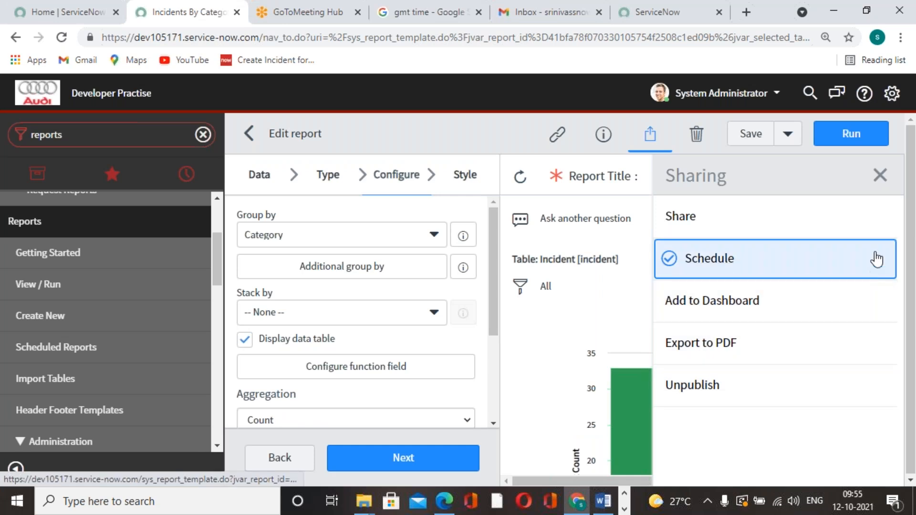
# Step: Create another email schedule for the report with its run frequency set to Once, and submit it
pyautogui.click(718, 265)
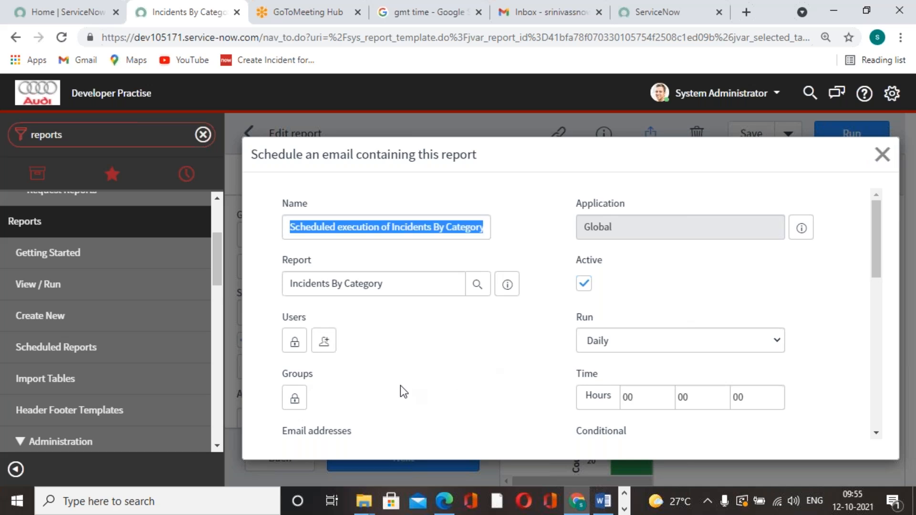
pyautogui.click(781, 342)
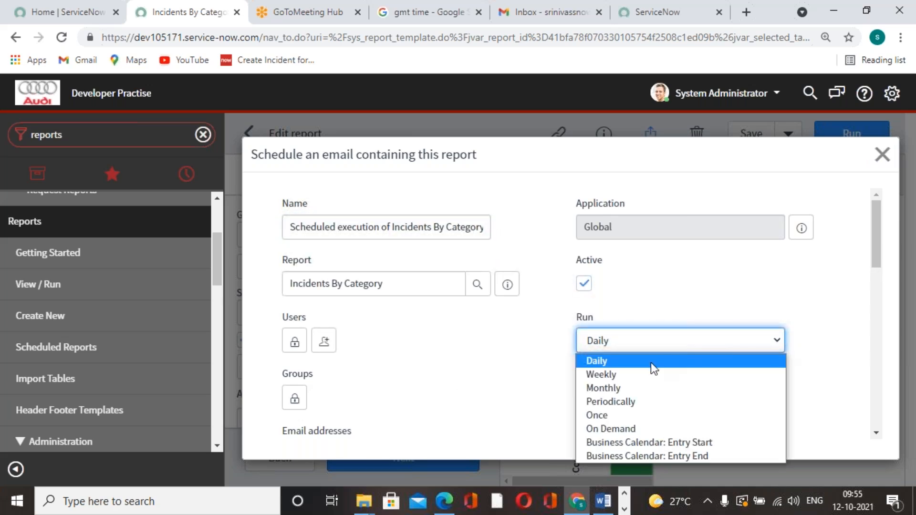
pyautogui.click(626, 416)
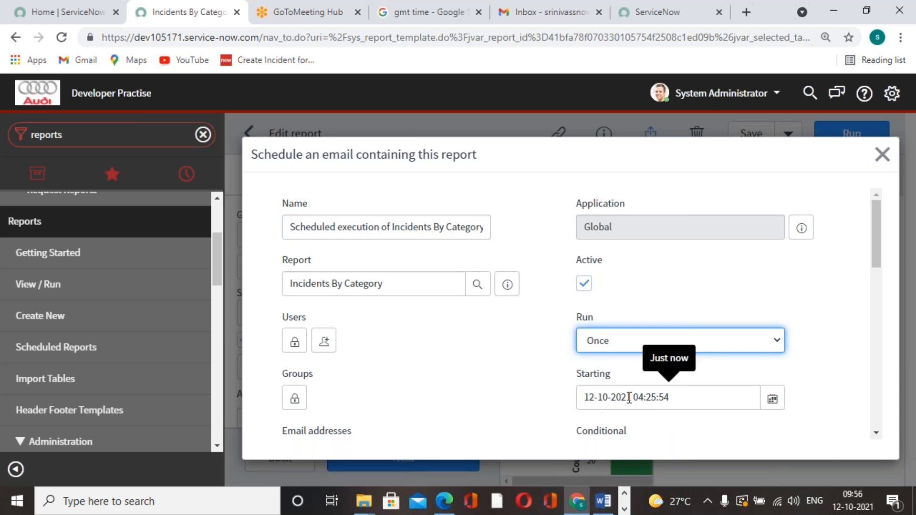
pyautogui.scroll(-5, 631, 398)
pyautogui.scroll(5, 646, 396)
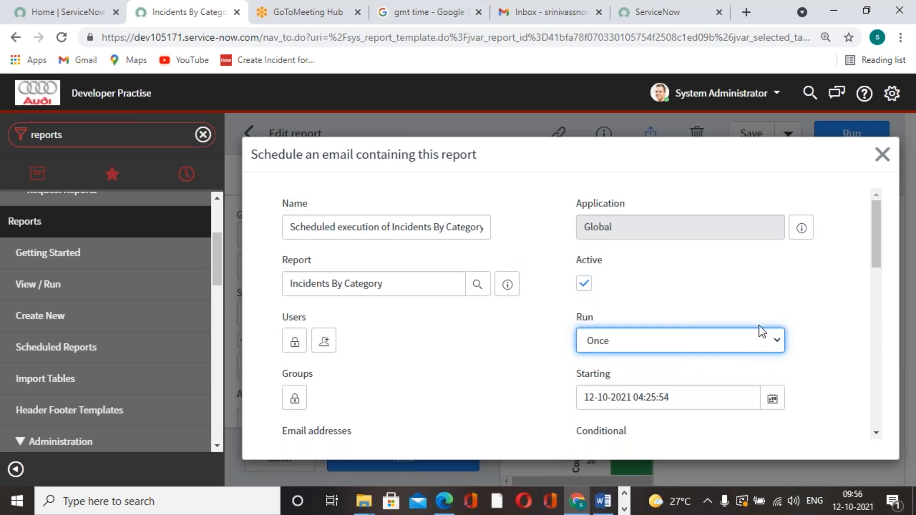
pyautogui.scroll(-10, 761, 331)
pyautogui.scroll(-3, 762, 332)
pyautogui.click(297, 377)
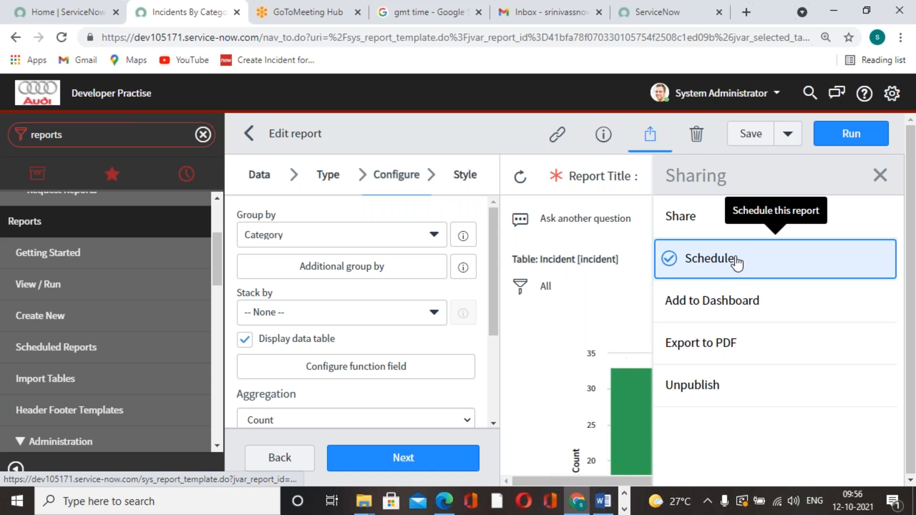
# Step: Open and dismiss a blank schedule form, save the Incidents By Category report, and clear the save notification
pyautogui.click(734, 262)
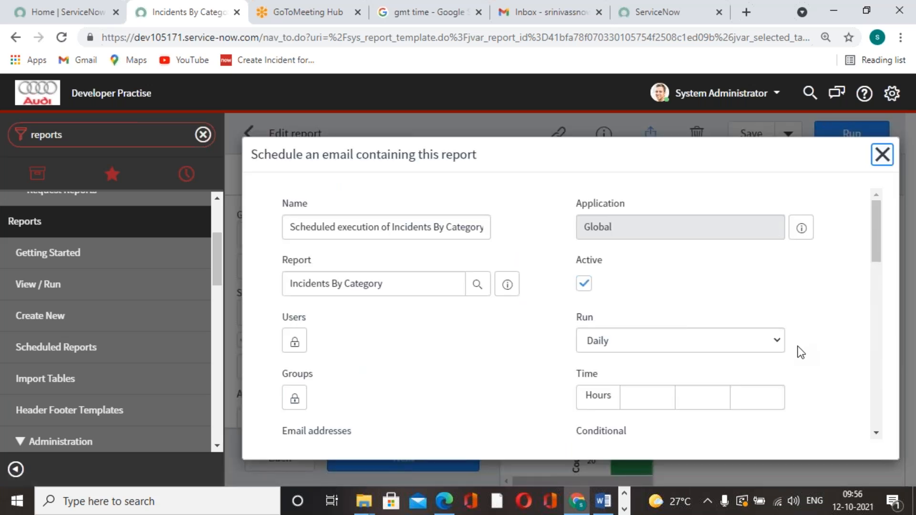
pyautogui.click(882, 154)
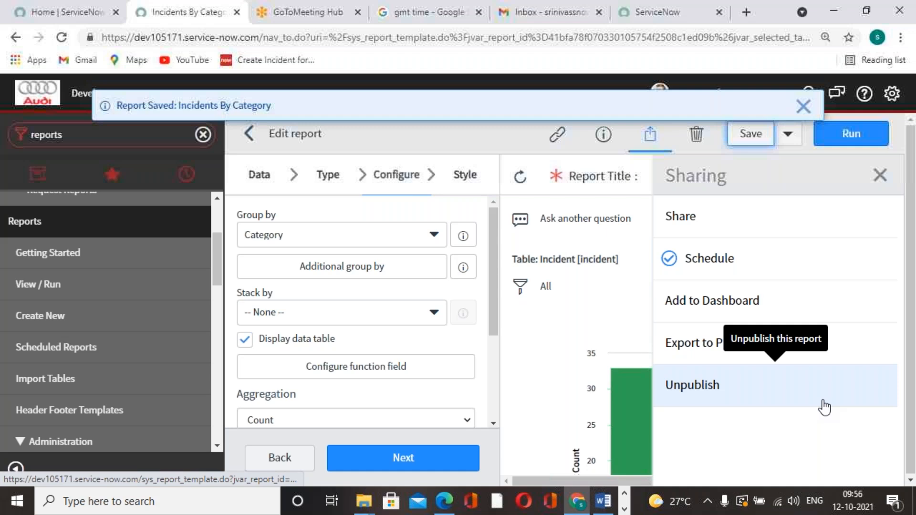
pyautogui.click(804, 106)
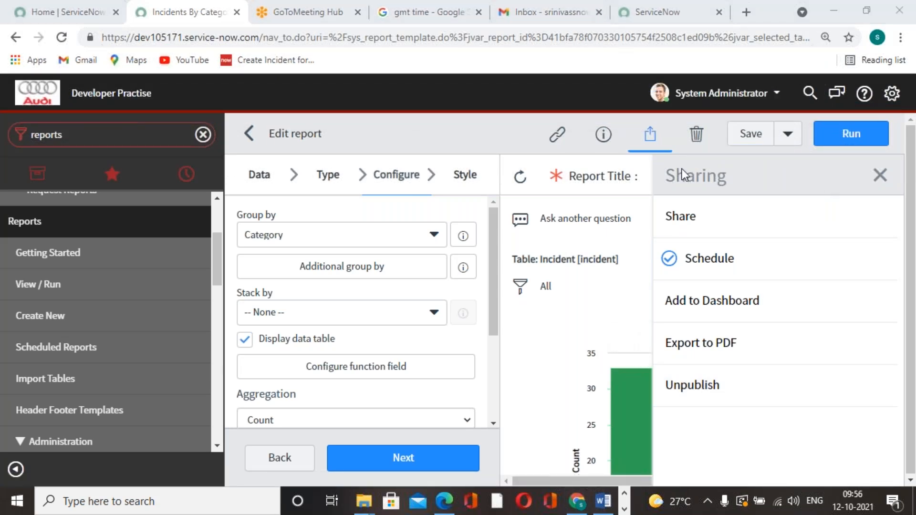
# Step: Reload the Gmail inbox to check whether the one-time scheduled report has arrived
pyautogui.click(673, 13)
pyautogui.click(587, 21)
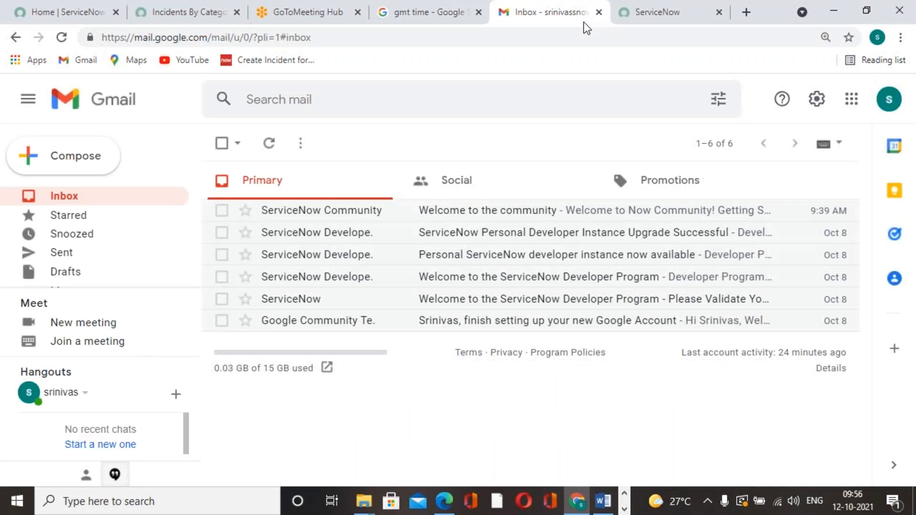
pyautogui.click(62, 37)
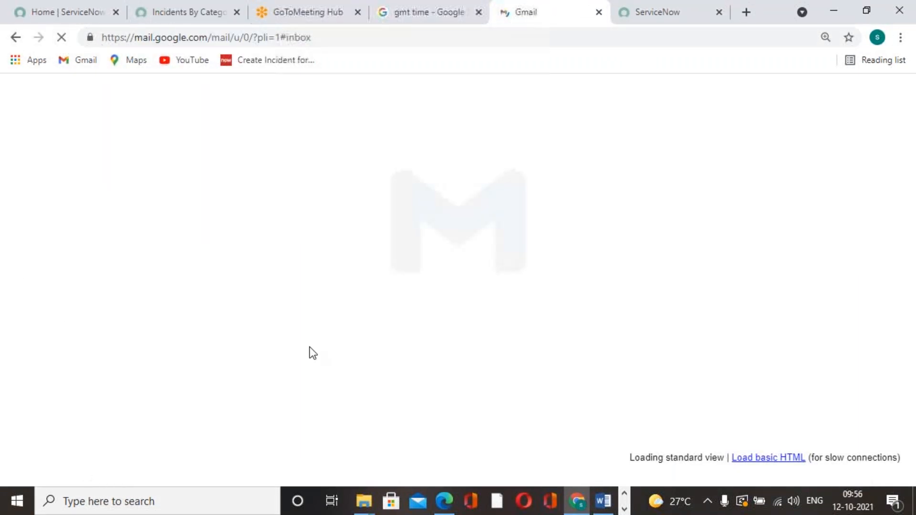
# Step: Return to the report and review the schedule form's recipients, run time, subject, output type and attachment fields, leaving without submitting
pyautogui.click(194, 12)
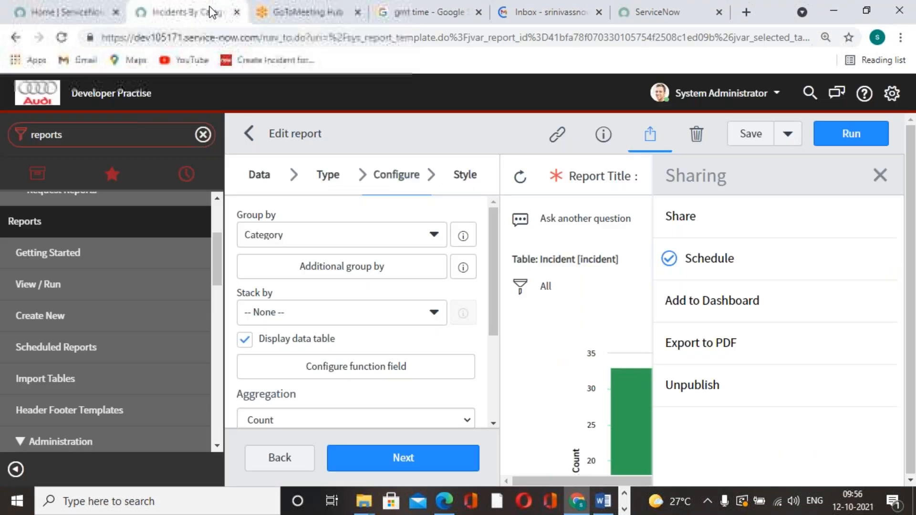
pyautogui.click(709, 260)
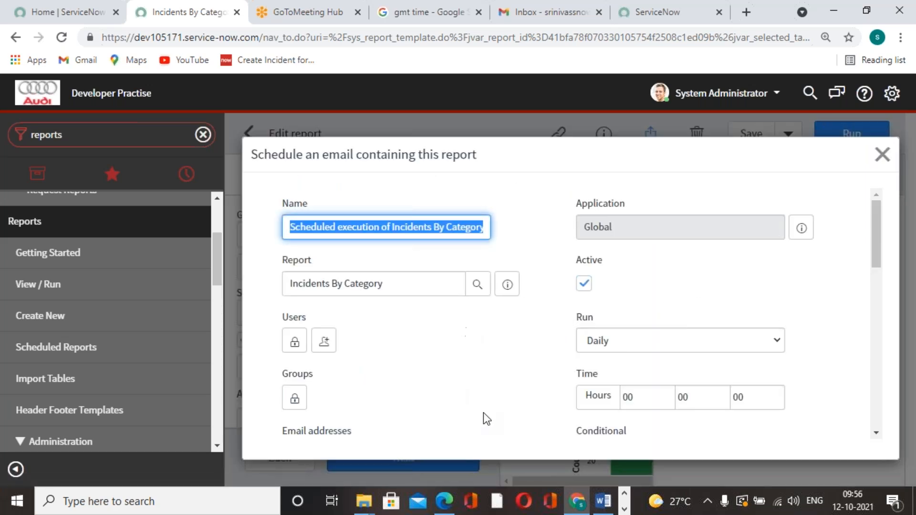
pyautogui.scroll(-7, 497, 382)
pyautogui.scroll(5, 496, 382)
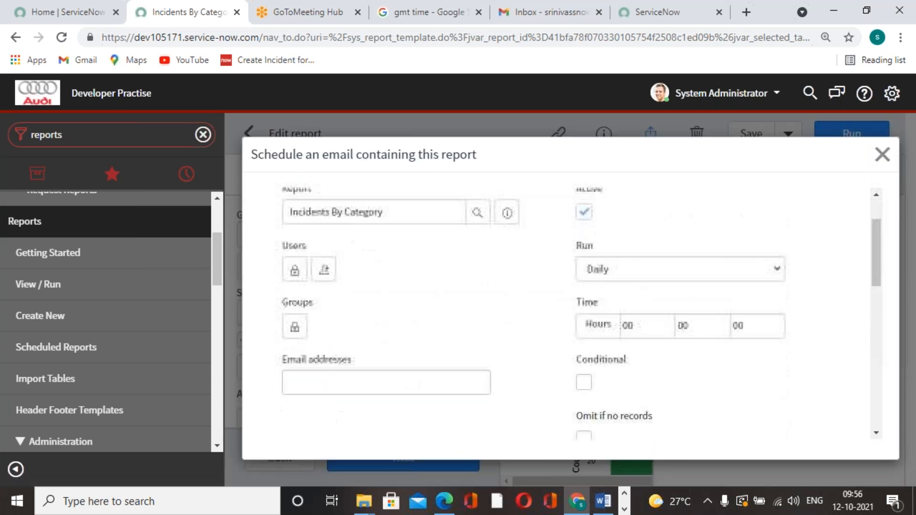
pyautogui.scroll(2, 500, 377)
pyautogui.scroll(-3, 502, 376)
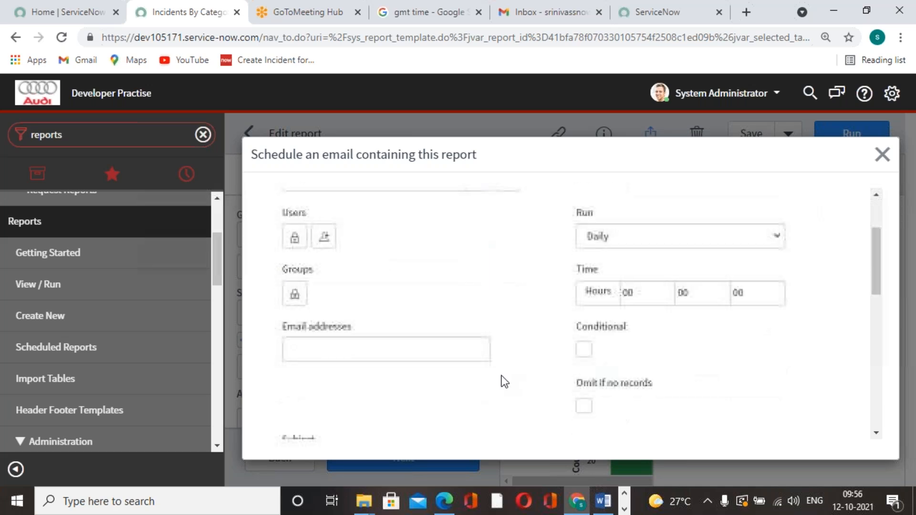
pyautogui.scroll(-6, 502, 376)
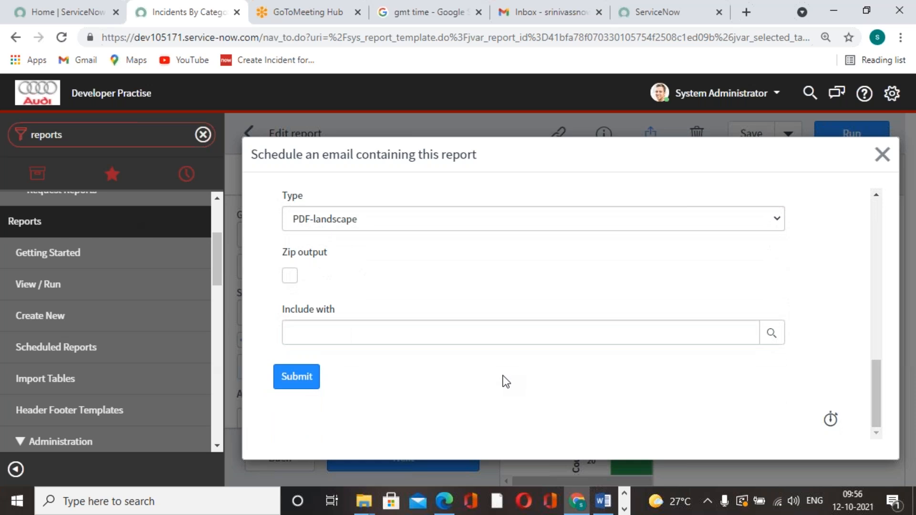
pyautogui.scroll(4, 505, 381)
pyautogui.scroll(-4, 506, 382)
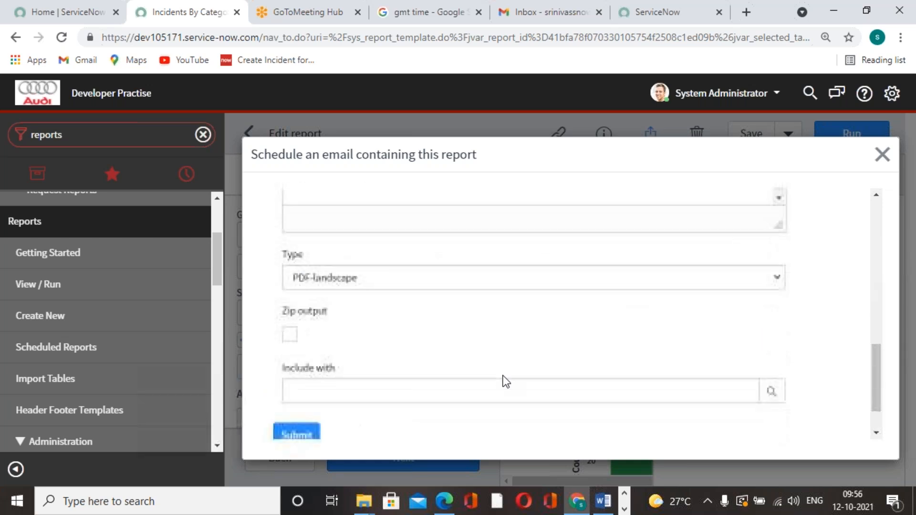
pyautogui.scroll(9, 506, 377)
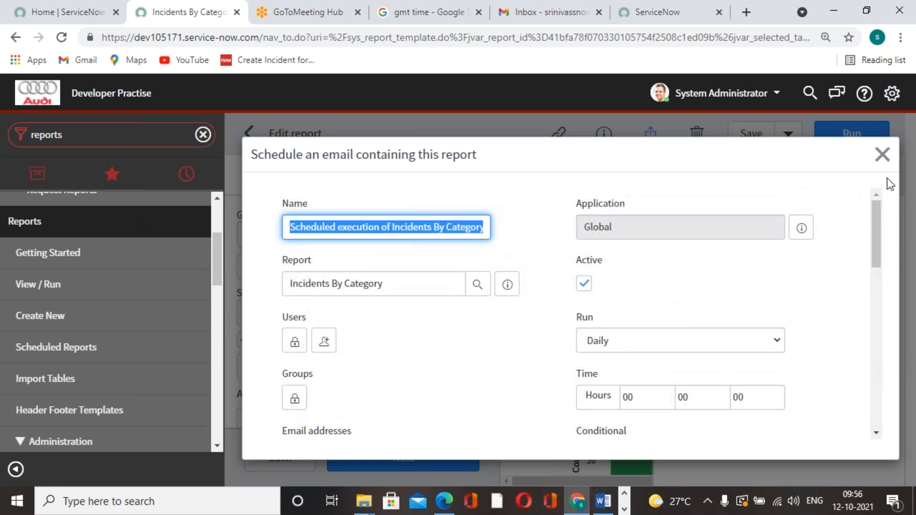
pyautogui.click(883, 154)
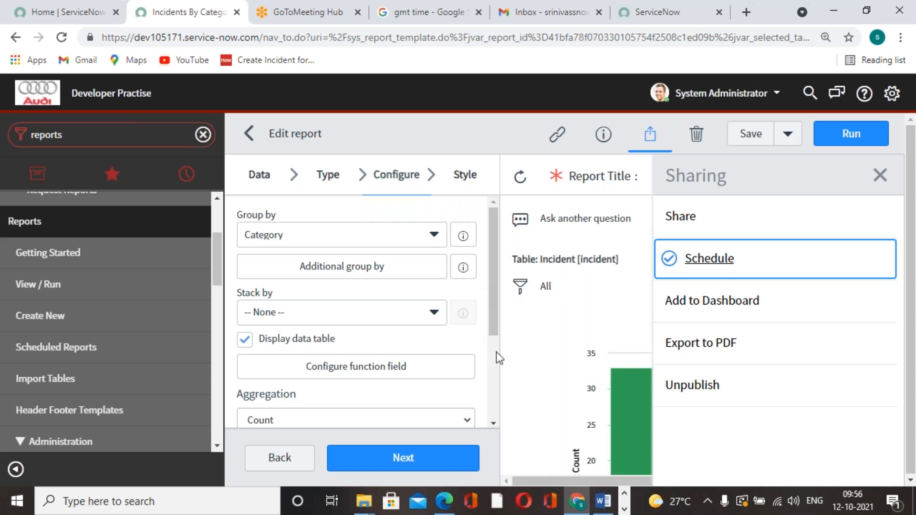
# Step: Unpublish the Incidents By Category report and publish it again
pyautogui.click(680, 396)
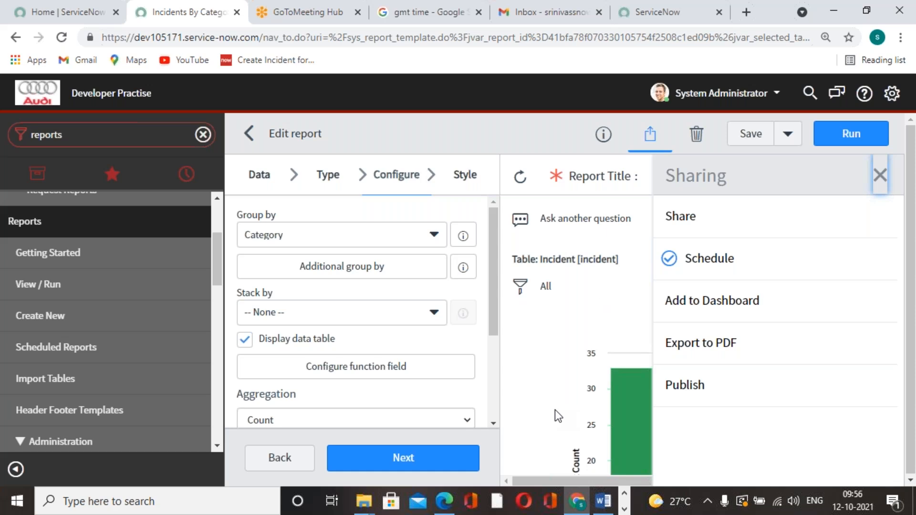
pyautogui.click(676, 400)
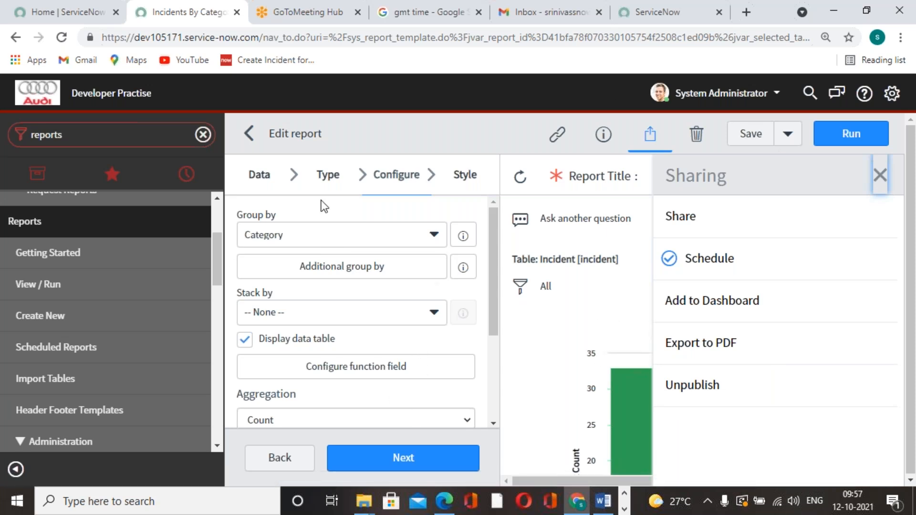
# Step: Change the report's visualization type to Donut, continue to its configuration, and close the sharing options to reveal the chart
pyautogui.click(327, 175)
pyautogui.scroll(-5, 367, 387)
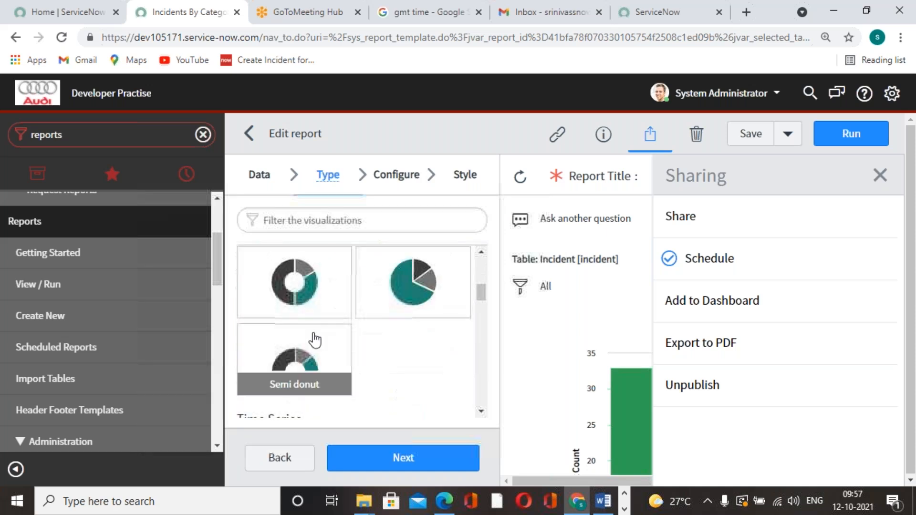
pyautogui.click(293, 307)
pyautogui.click(435, 461)
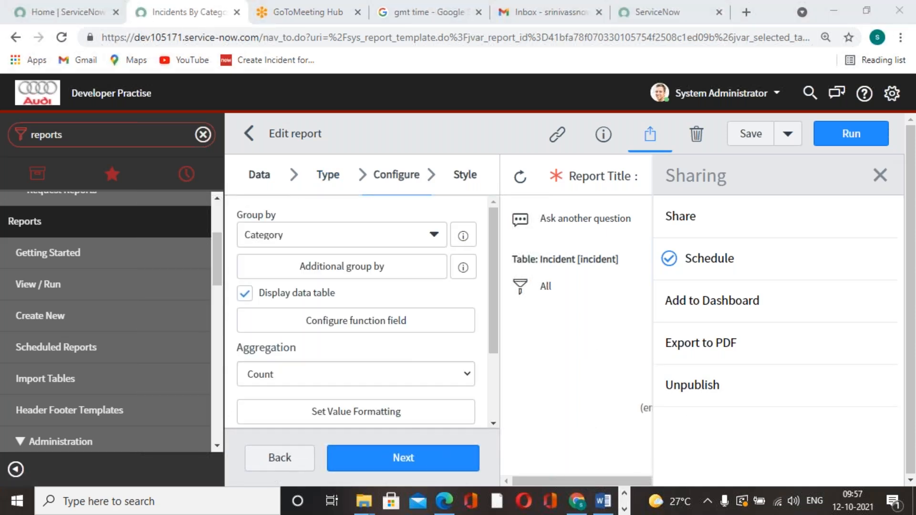
pyautogui.click(880, 176)
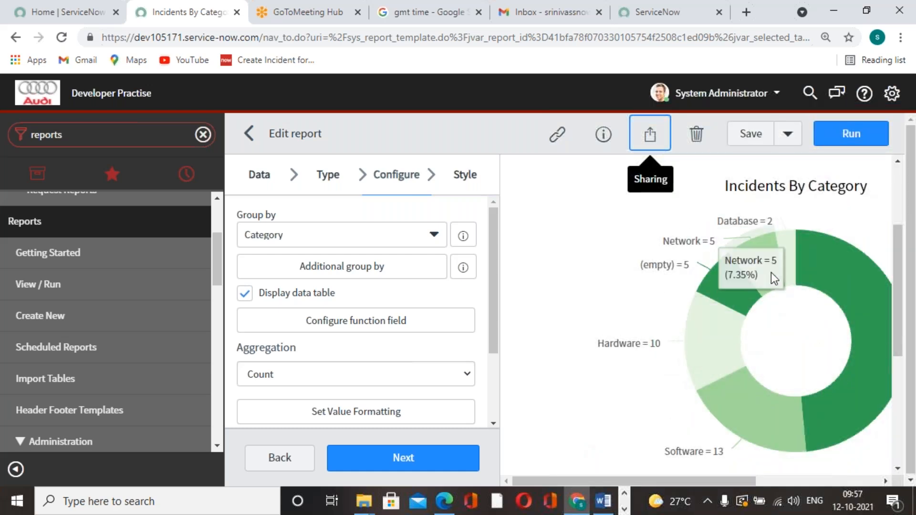